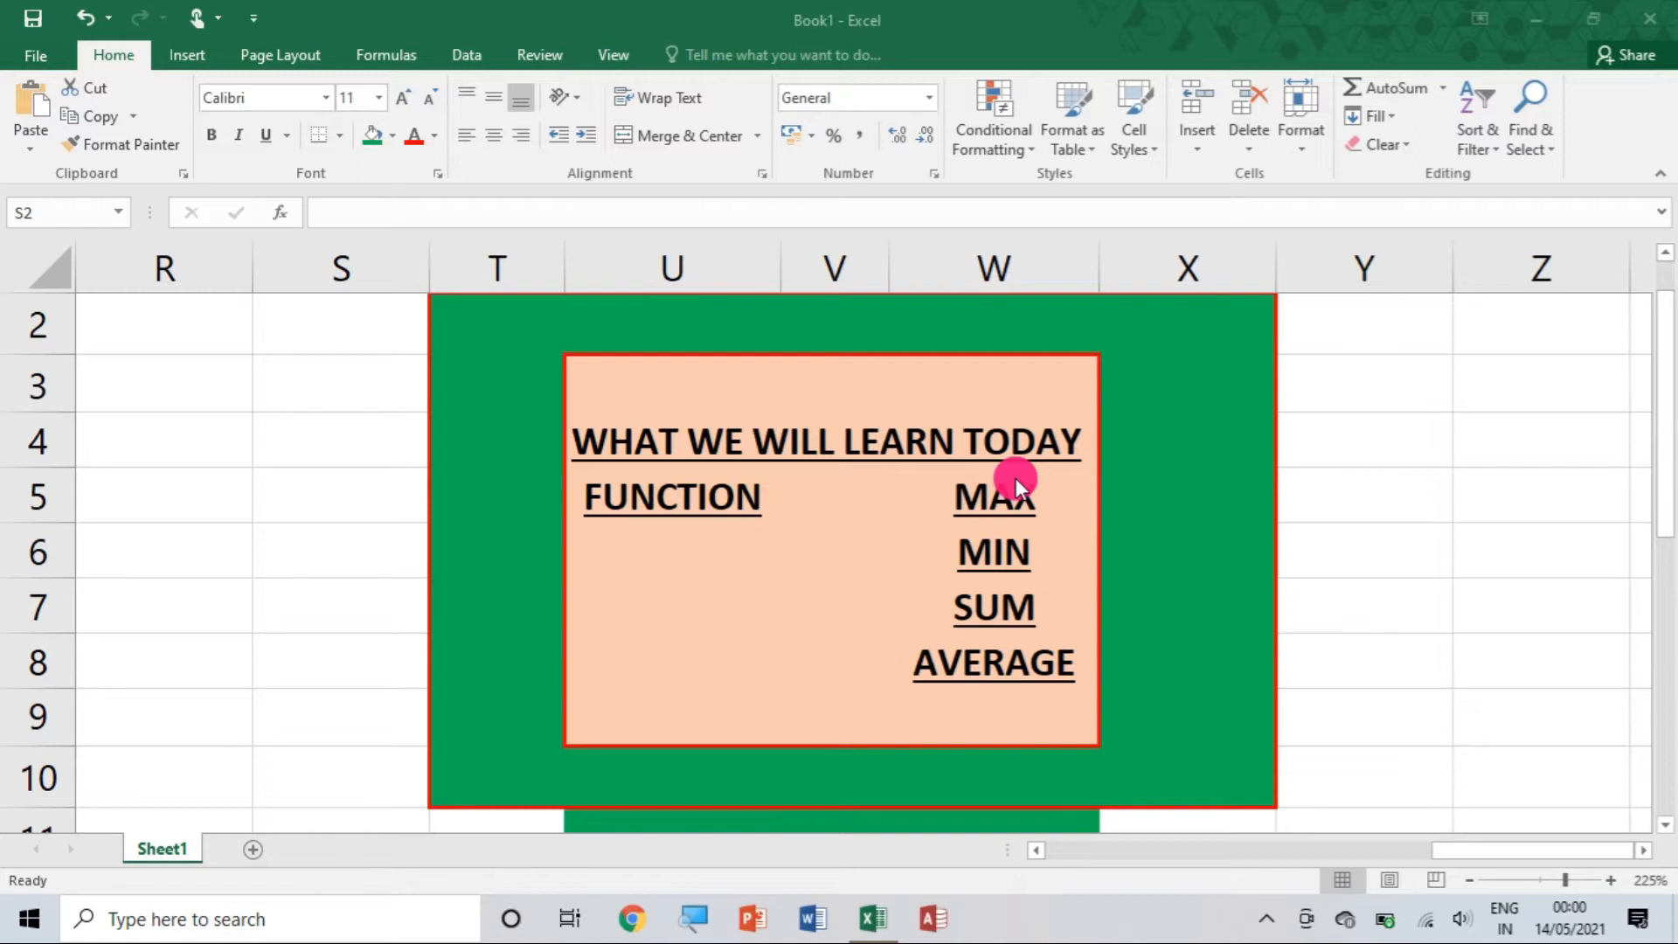
# - Centre-align the NAME heading and all of column B in the student marks table
pyautogui.hscroll(-10, 1015, 478)
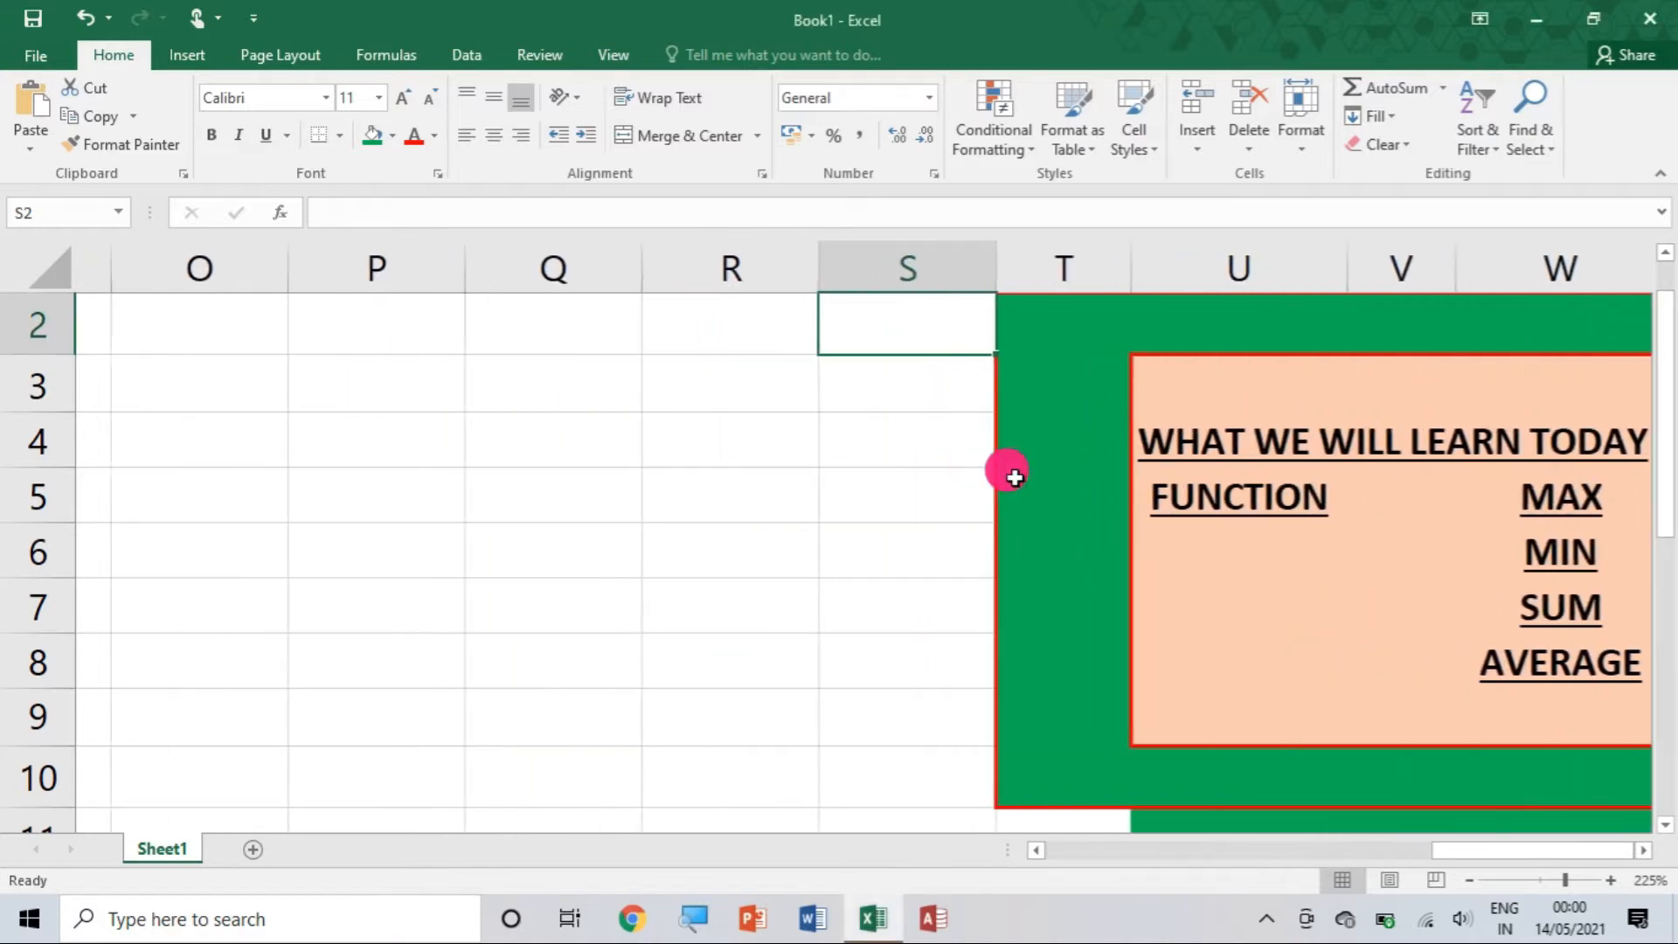
pyautogui.hscroll(-3, 1015, 478)
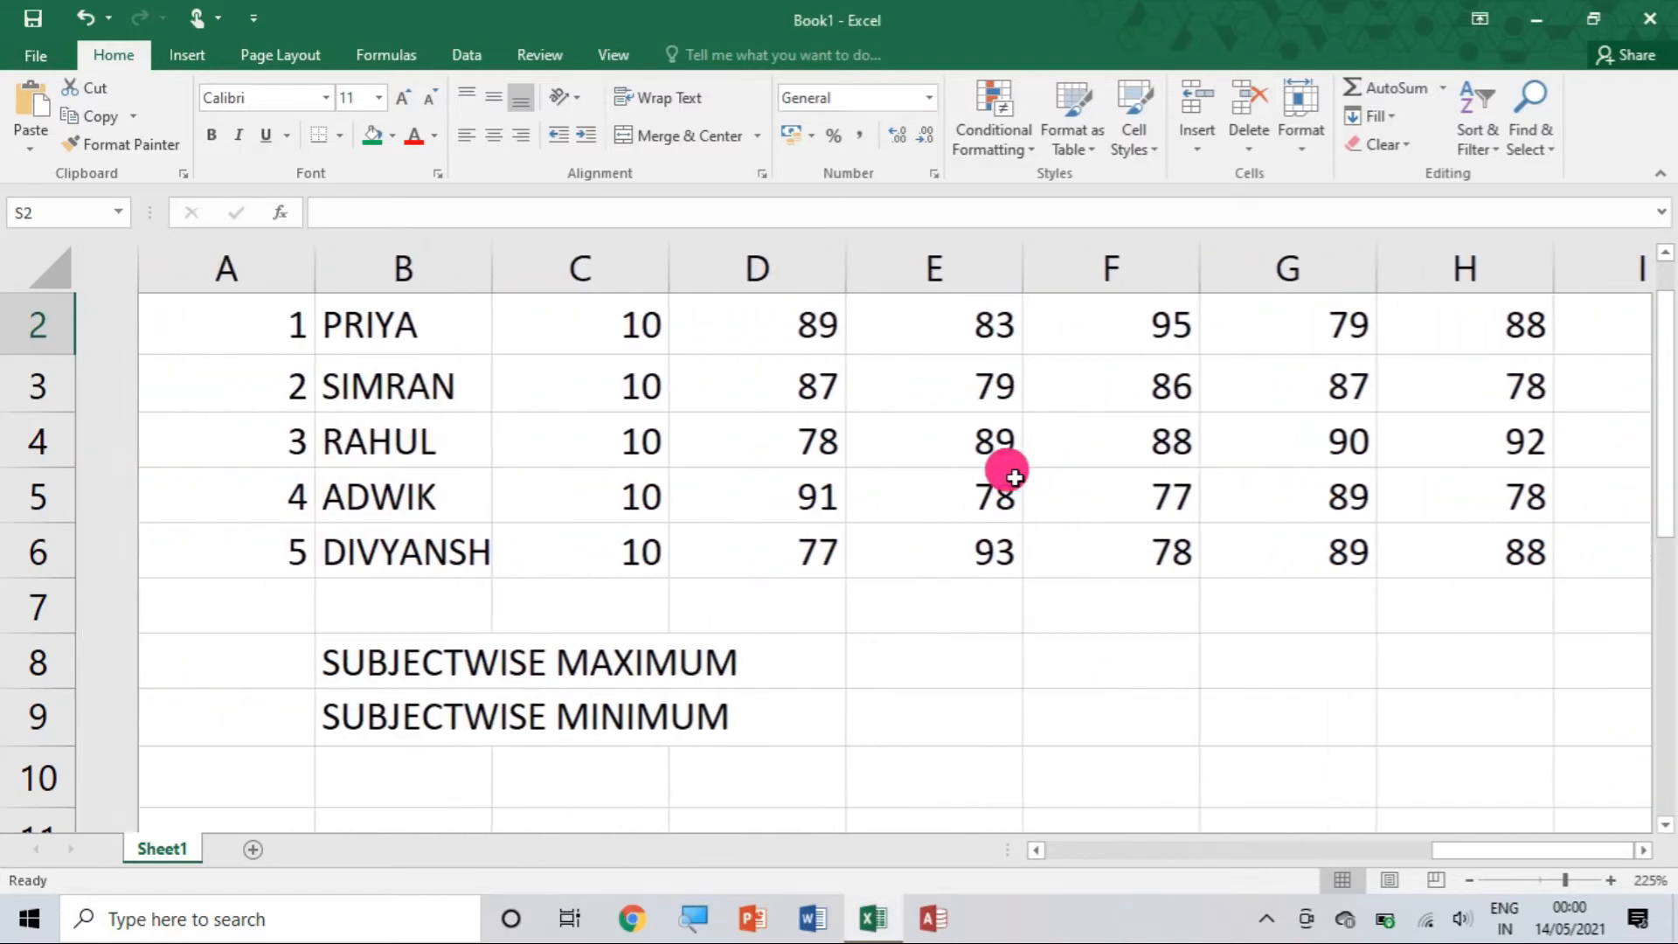
pyautogui.scroll(-1, 1015, 478)
pyautogui.scroll(-3, 1015, 477)
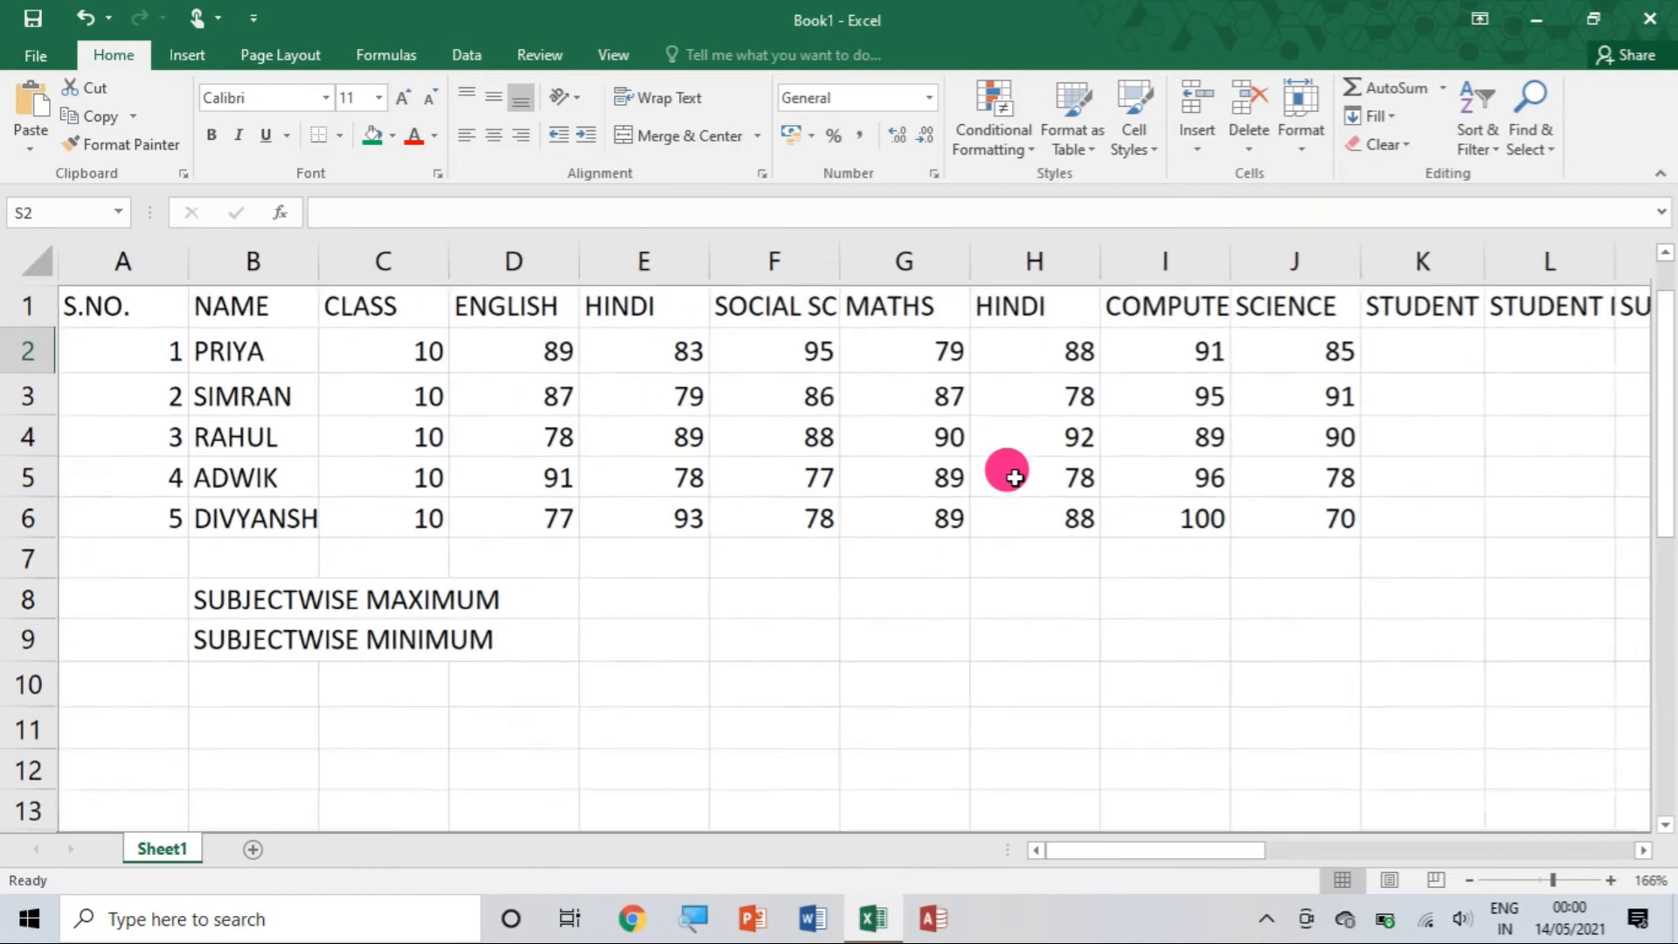
pyautogui.scroll(-1, 1014, 477)
pyautogui.scroll(1, 1015, 477)
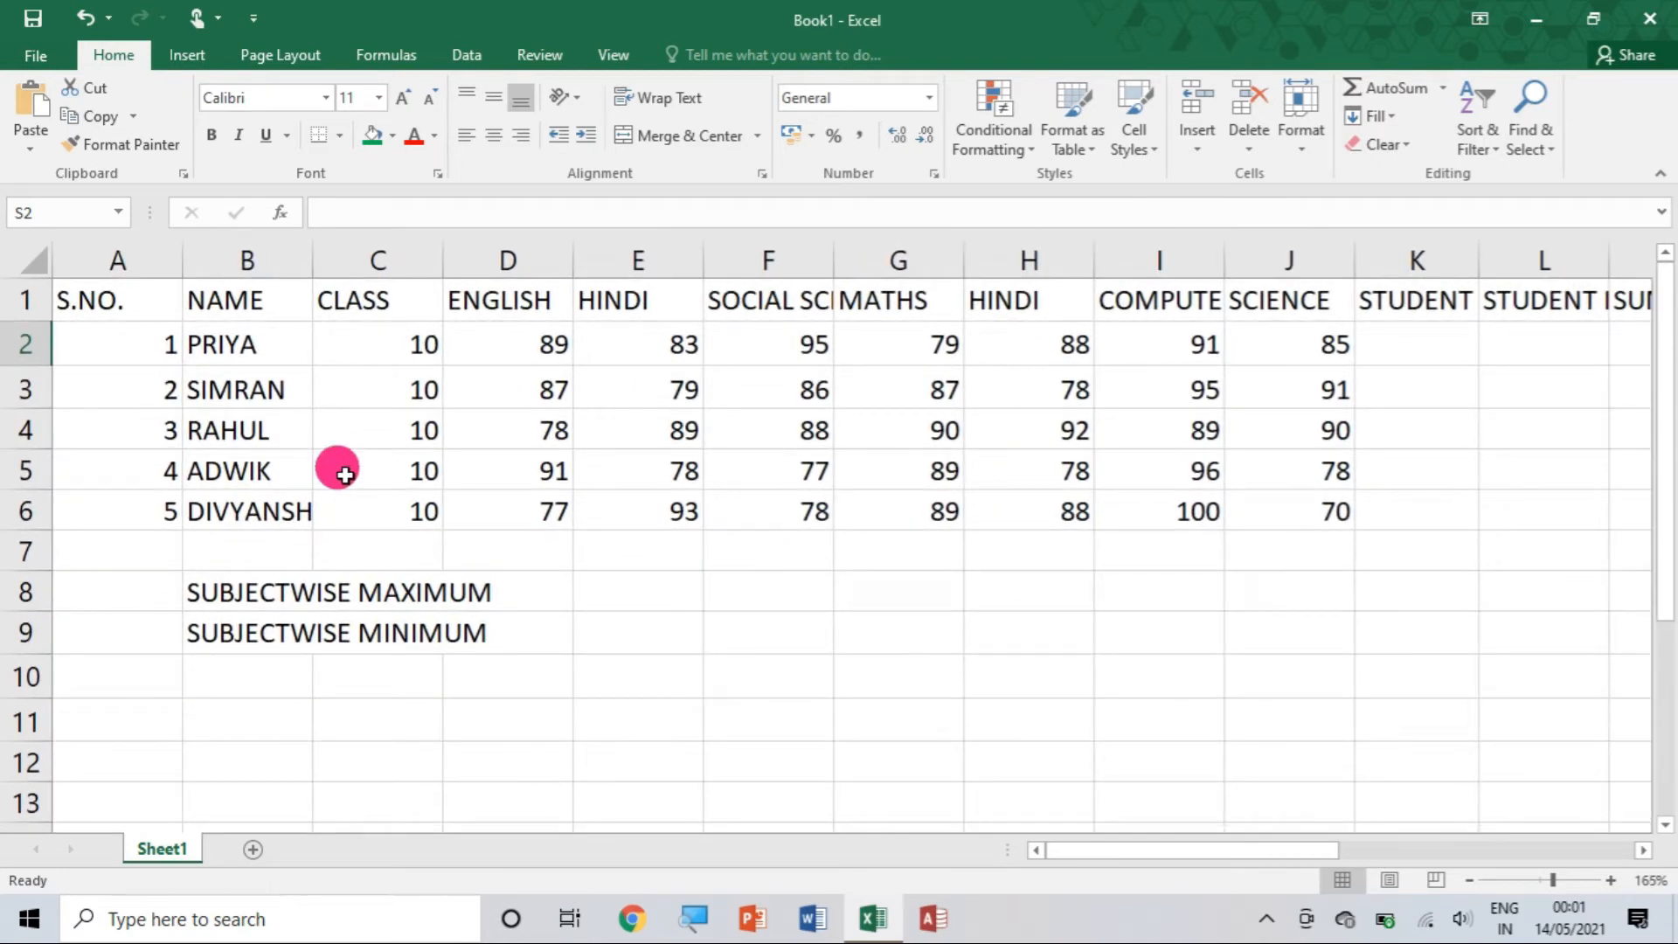
pyautogui.click(116, 288)
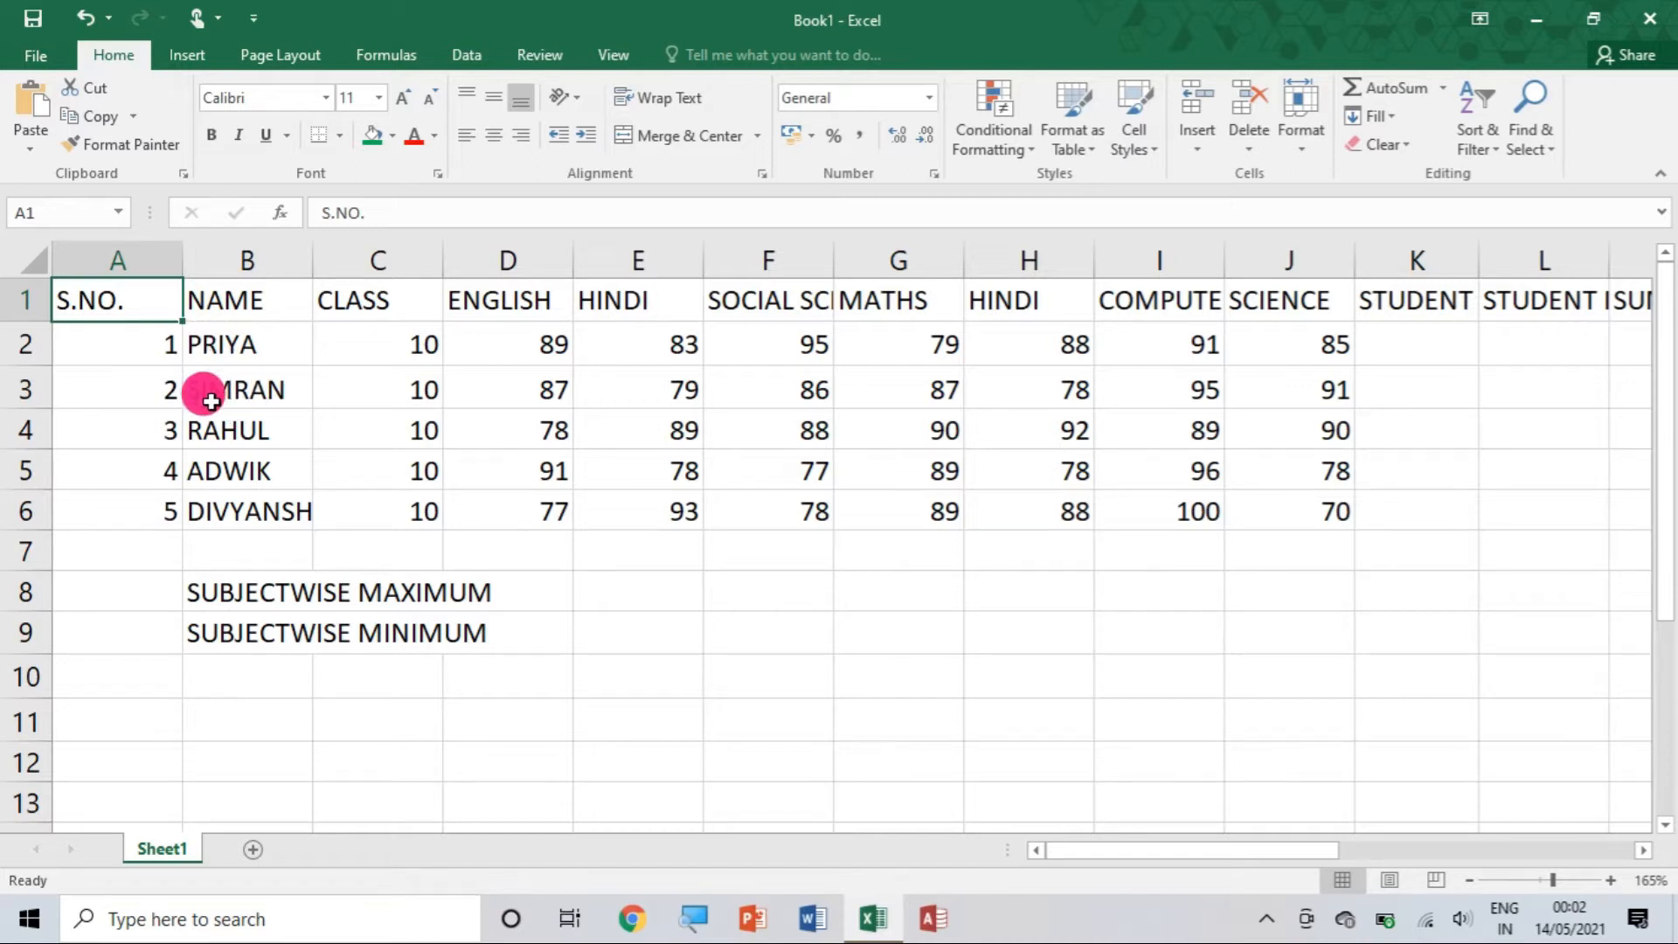
pyautogui.click(256, 309)
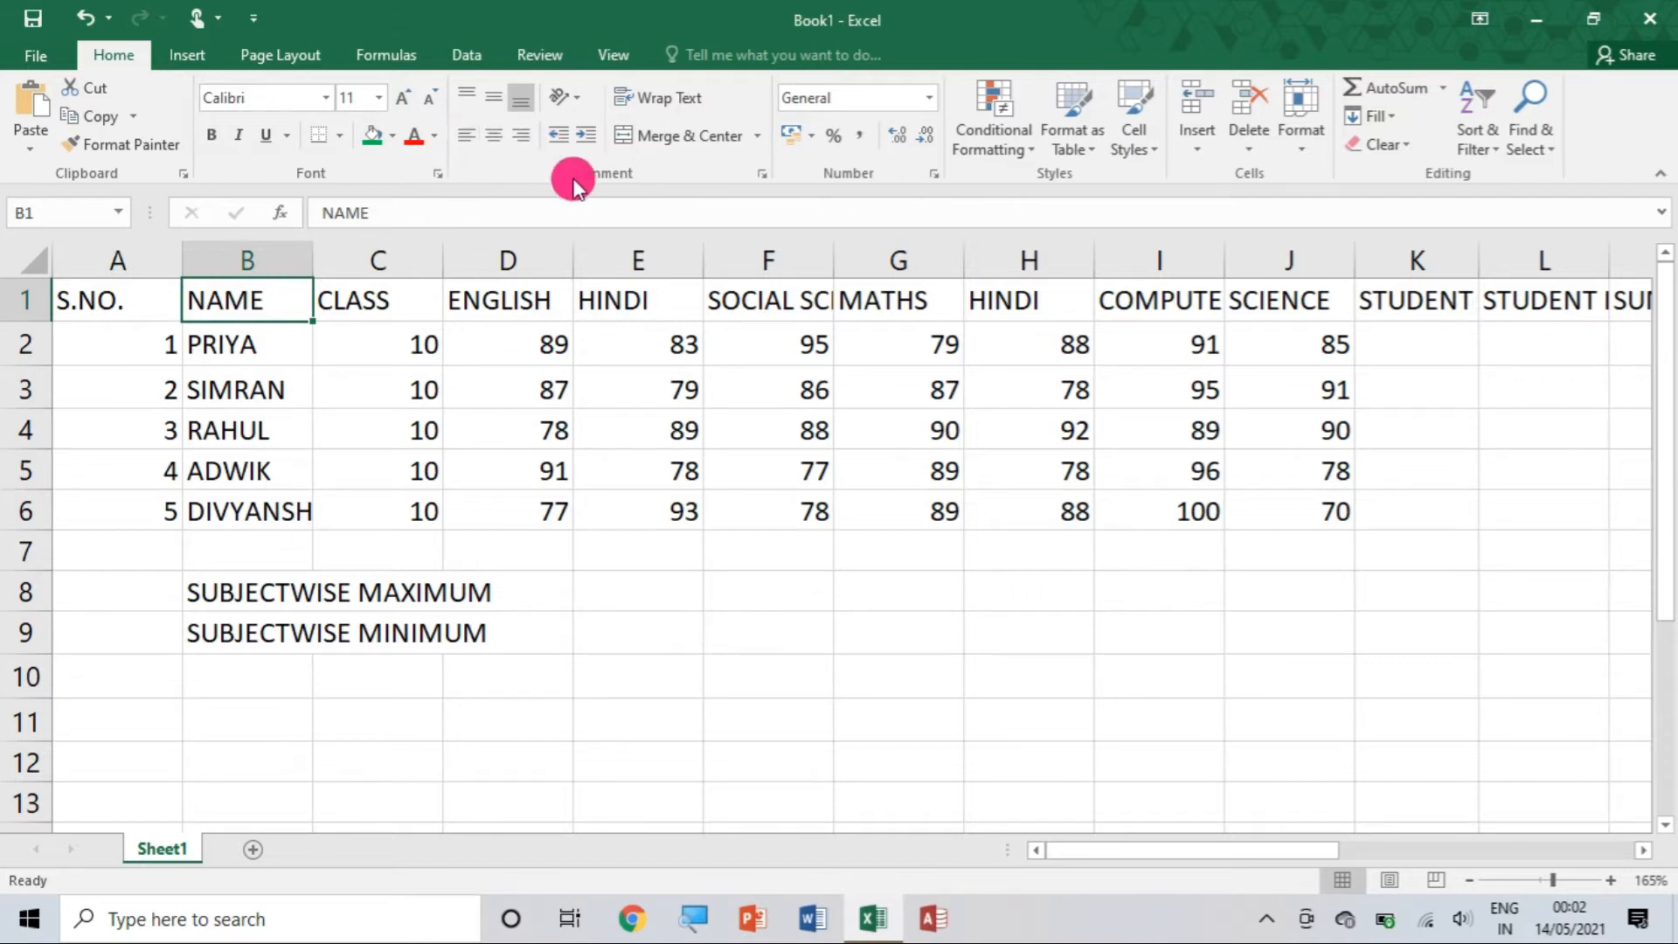
pyautogui.click(495, 138)
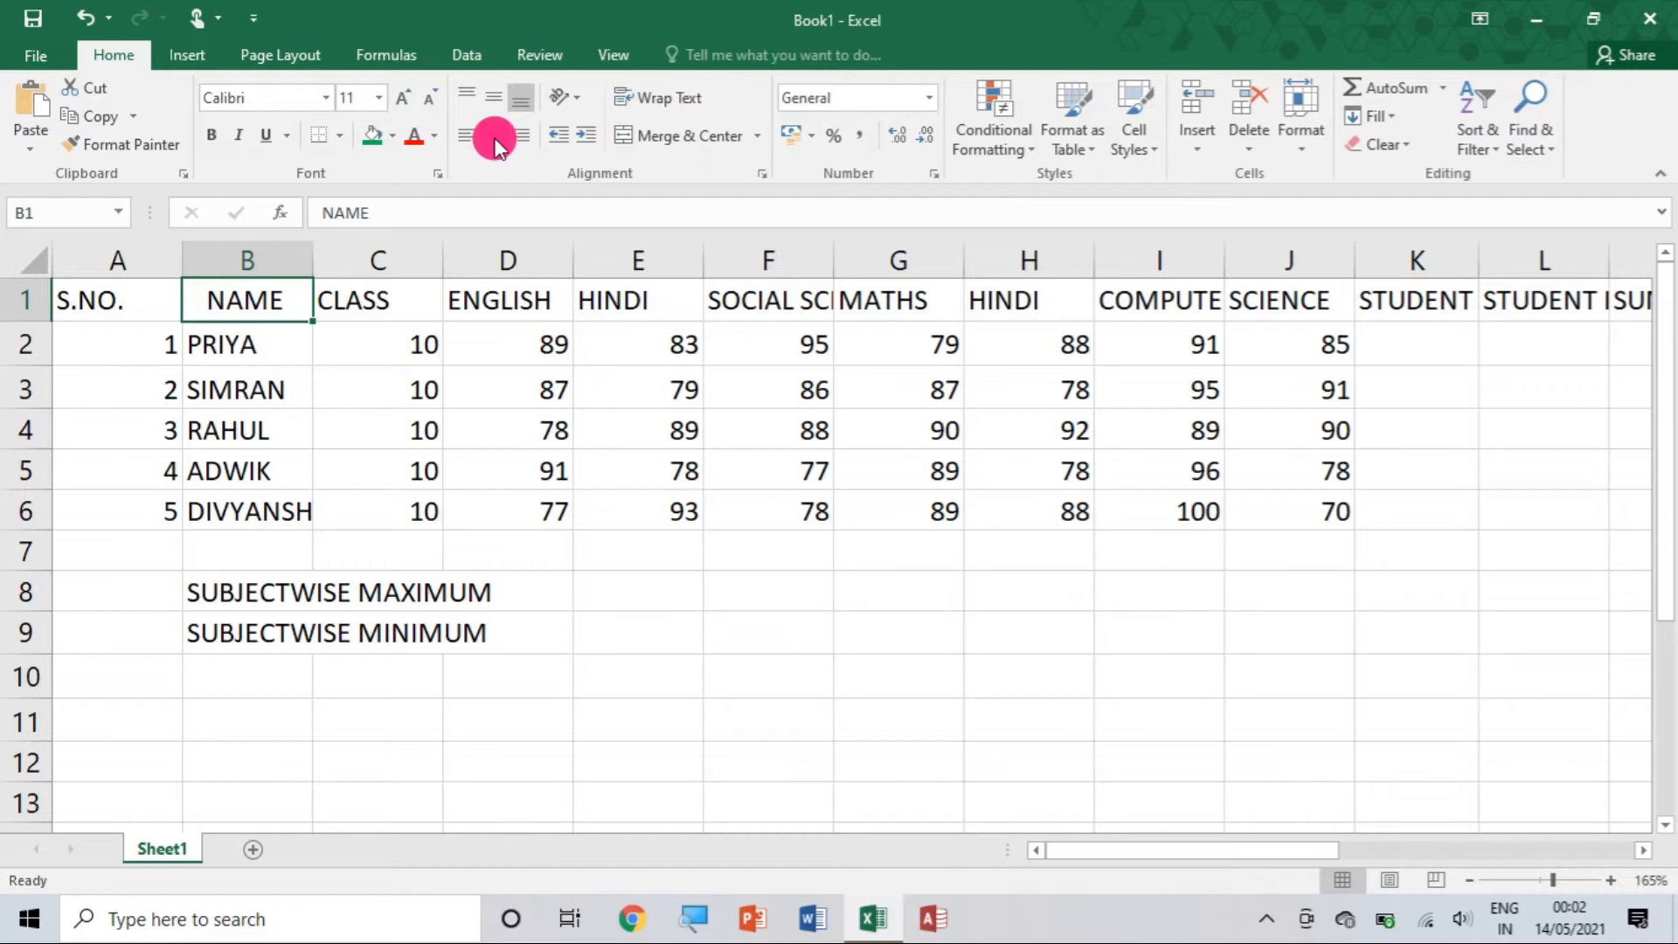
pyautogui.click(235, 260)
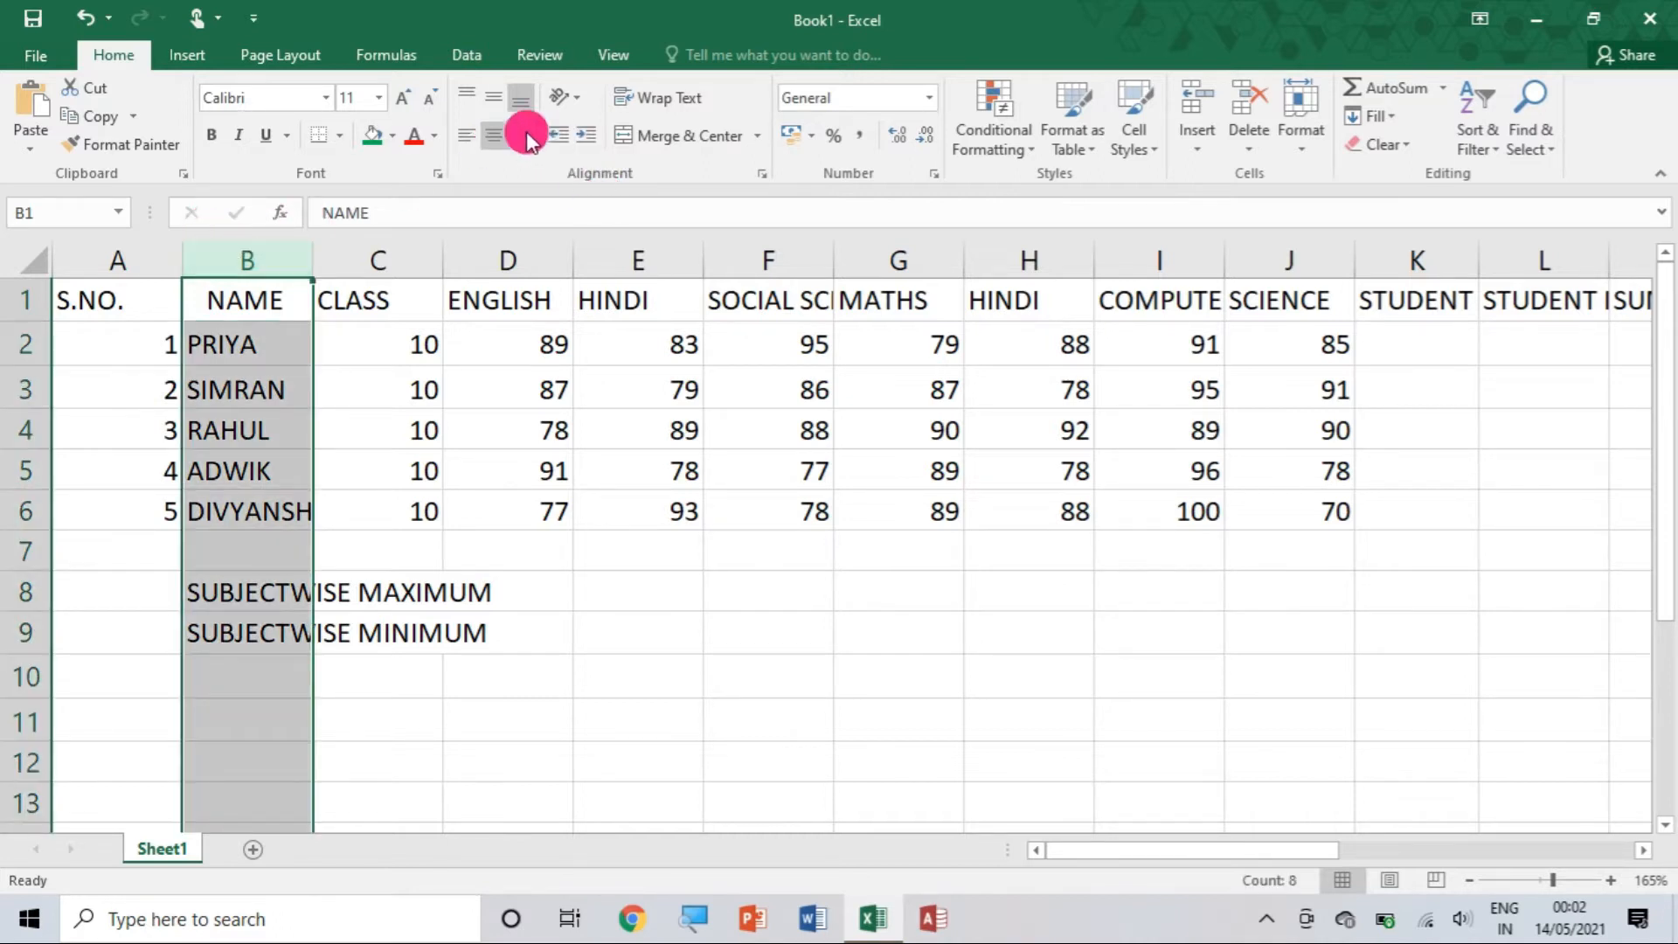
pyautogui.click(494, 140)
pyautogui.click(495, 140)
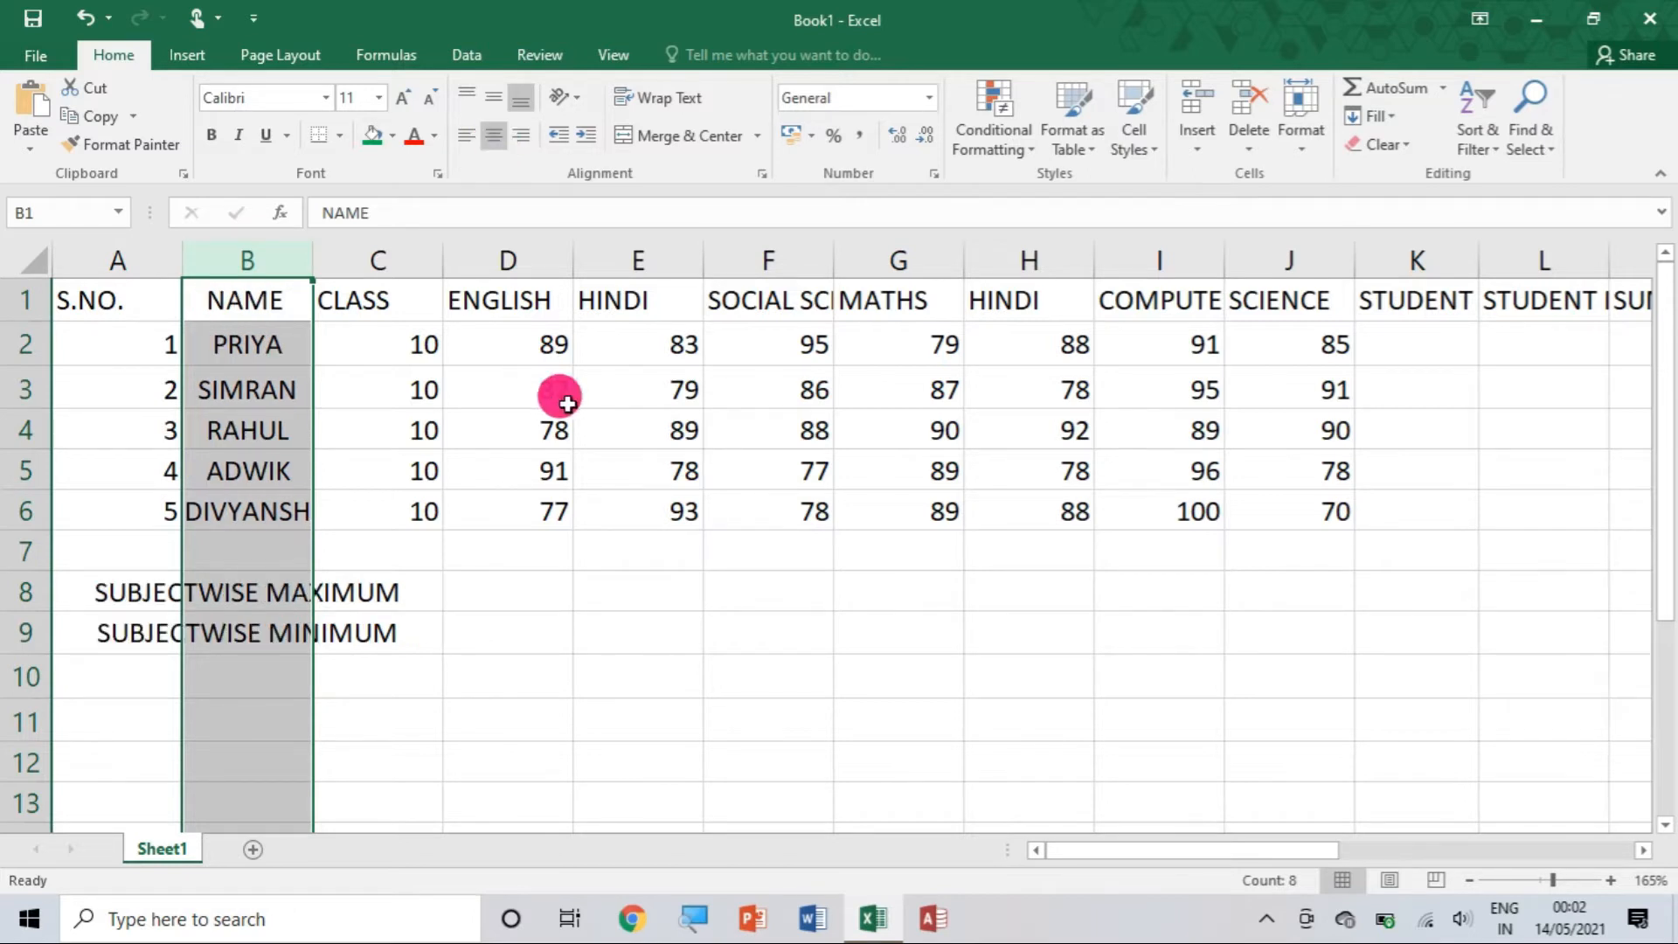
# - Centre-align the CLASS column and the table range A1:L6
pyautogui.click(381, 256)
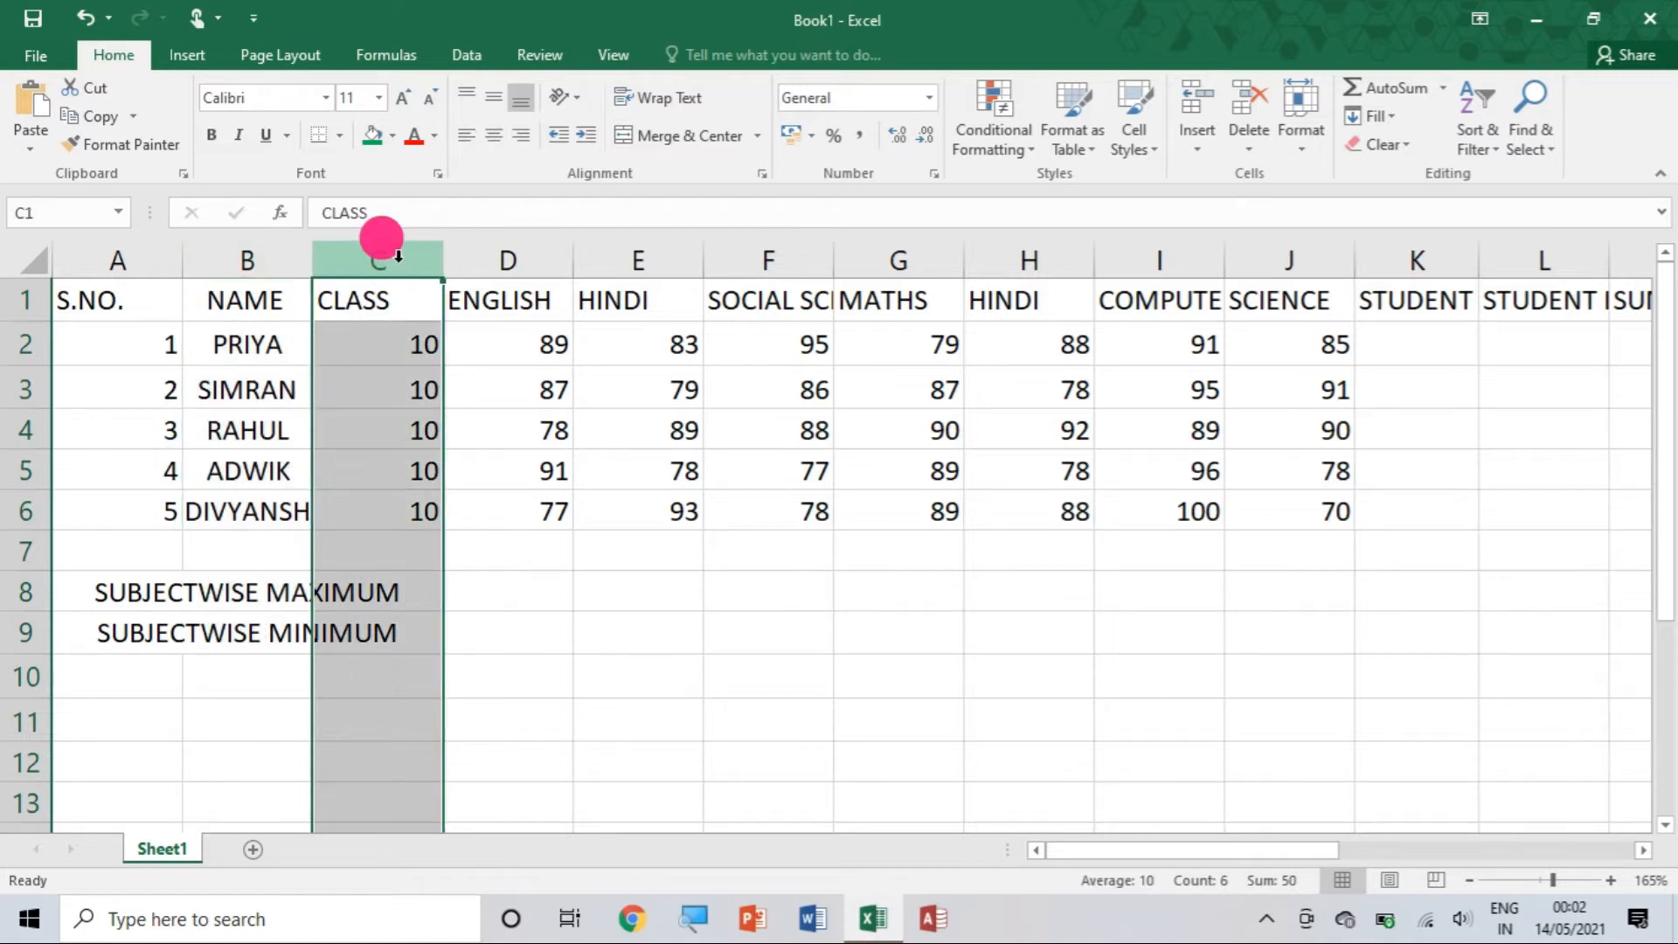
pyautogui.click(491, 142)
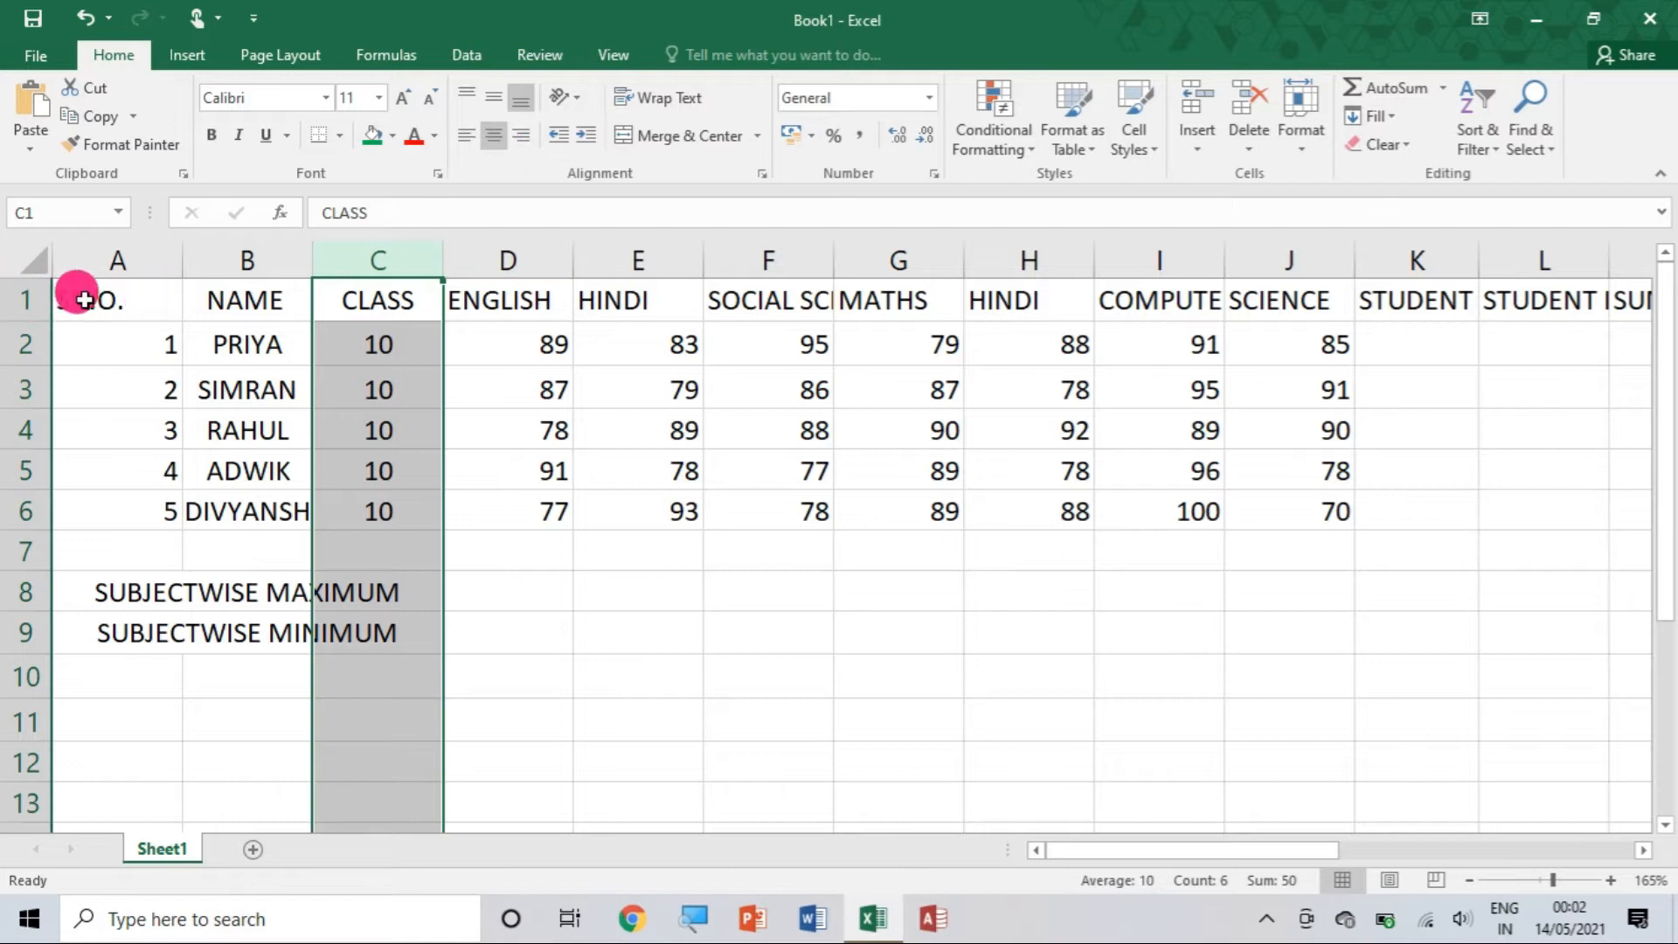
pyautogui.moveTo(77, 298); pyautogui.dragTo(1499, 511)
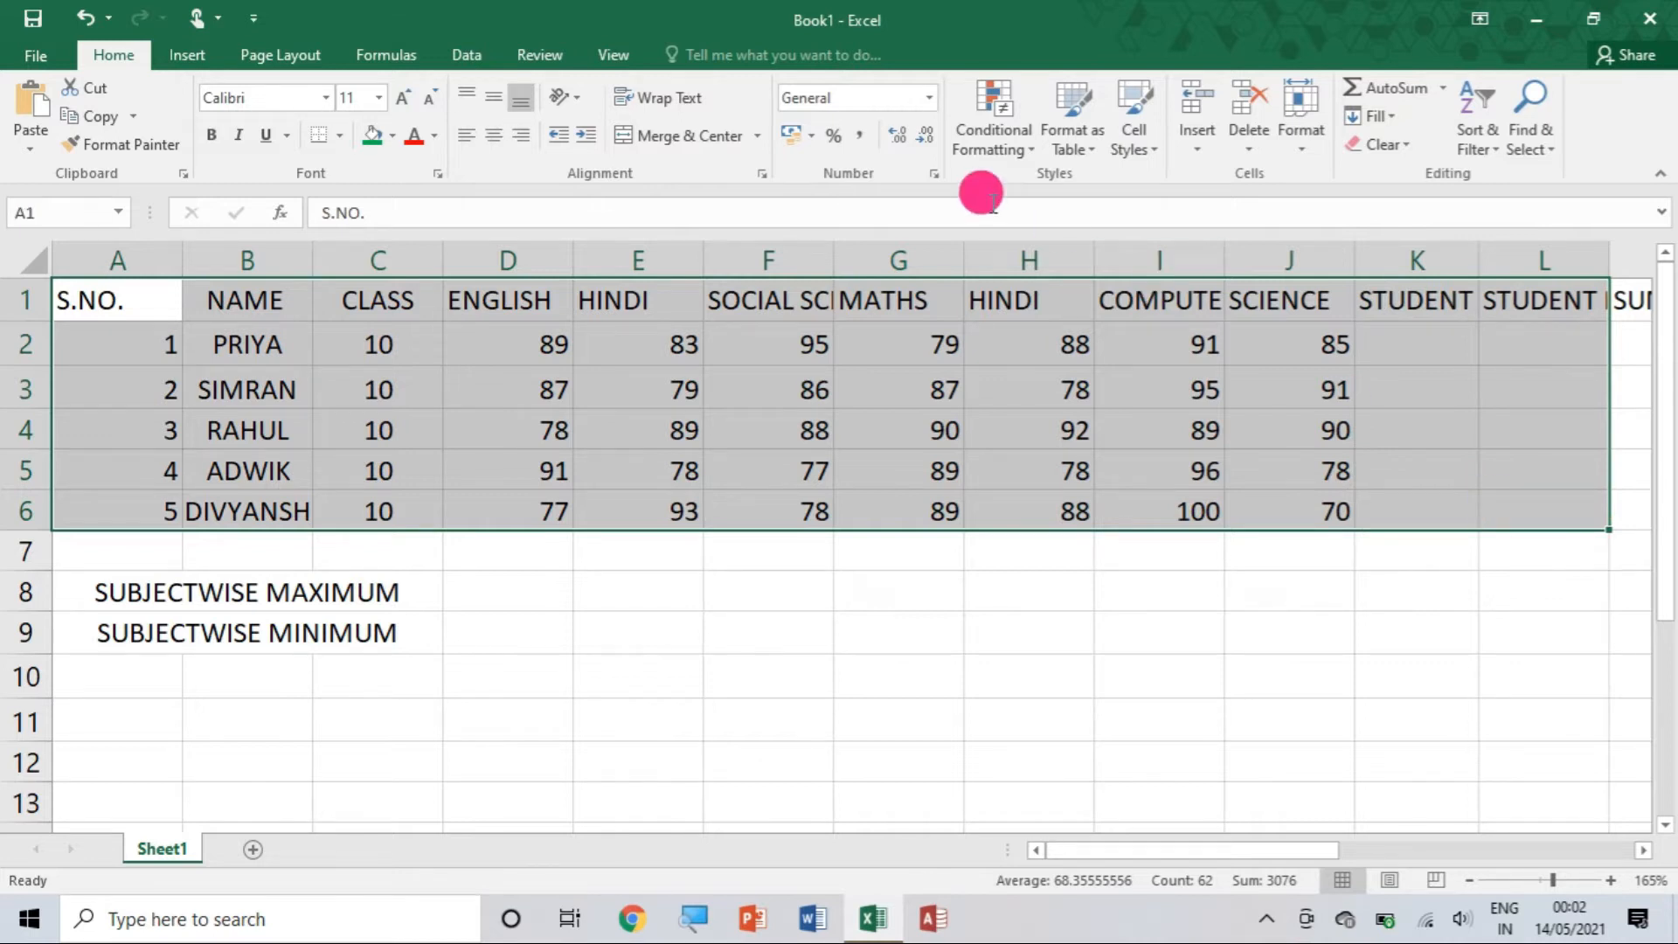
pyautogui.click(491, 140)
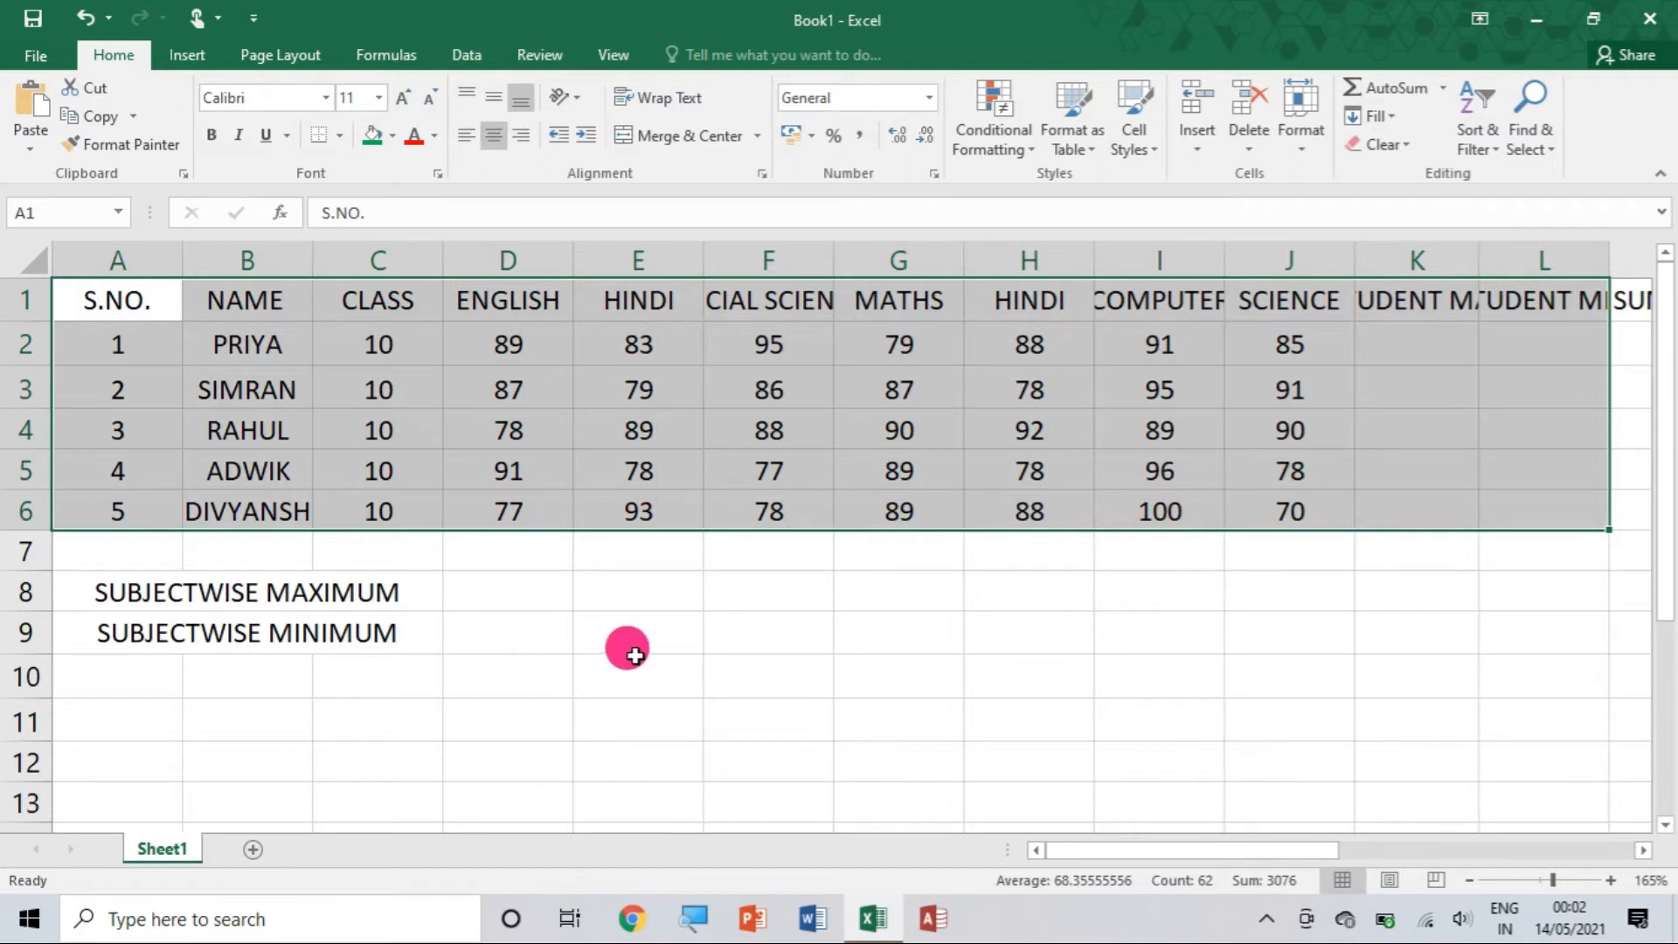
pyautogui.click(606, 568)
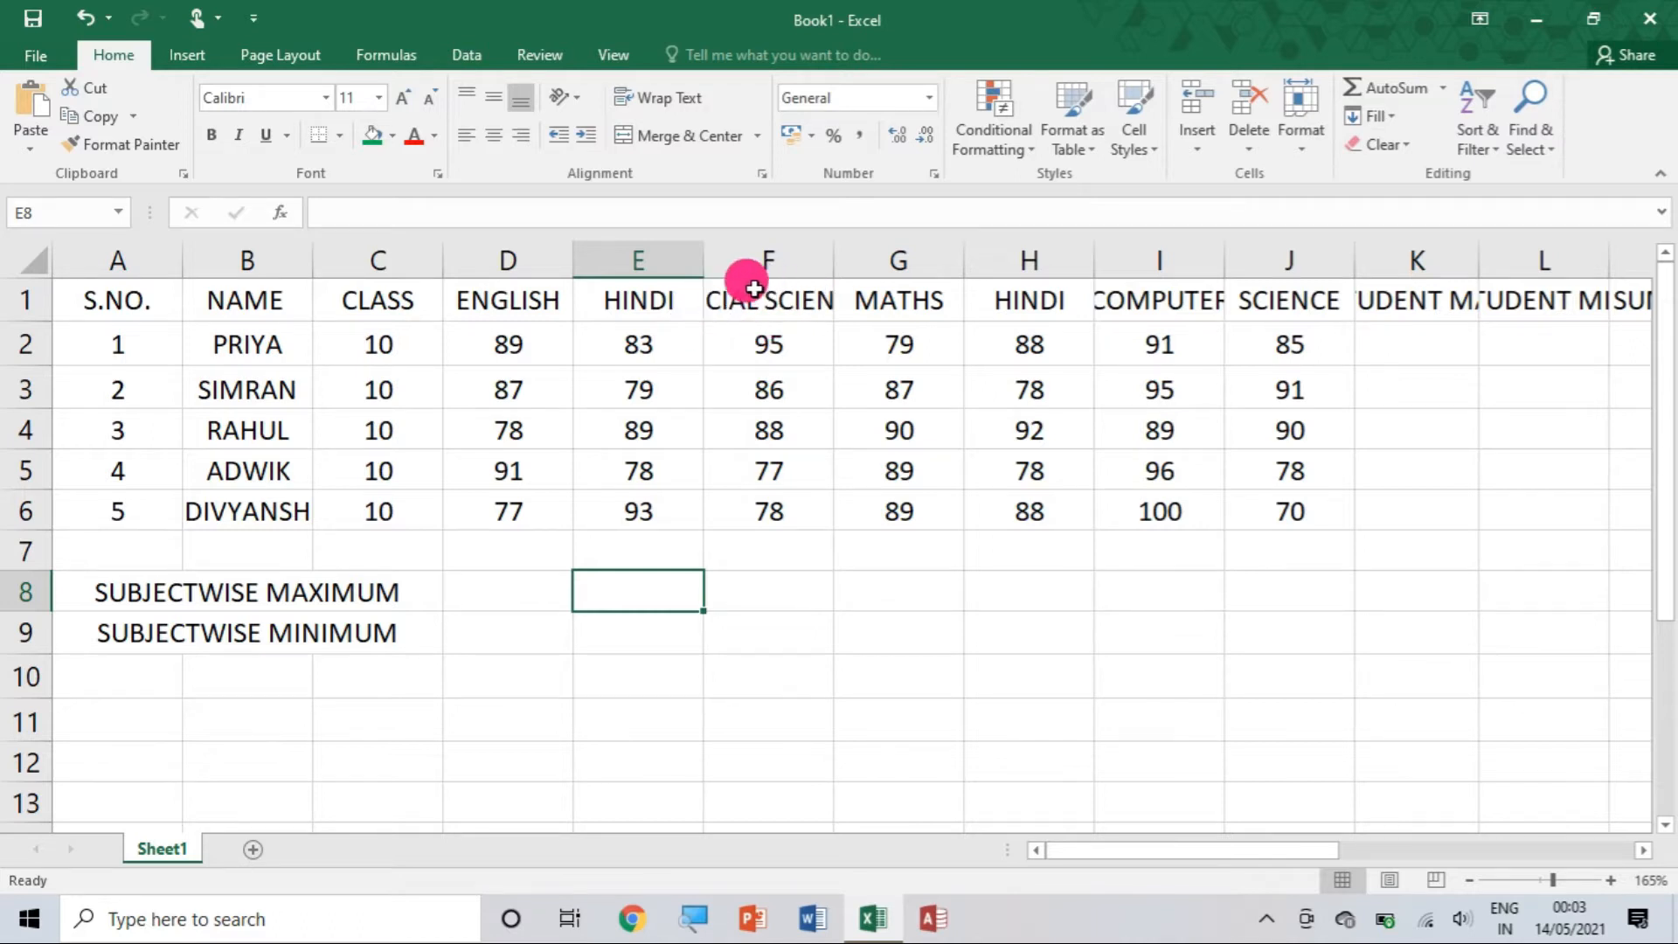
# - Auto-fit the widths of columns F, I, K and L so their headings fit
pyautogui.click(797, 256)
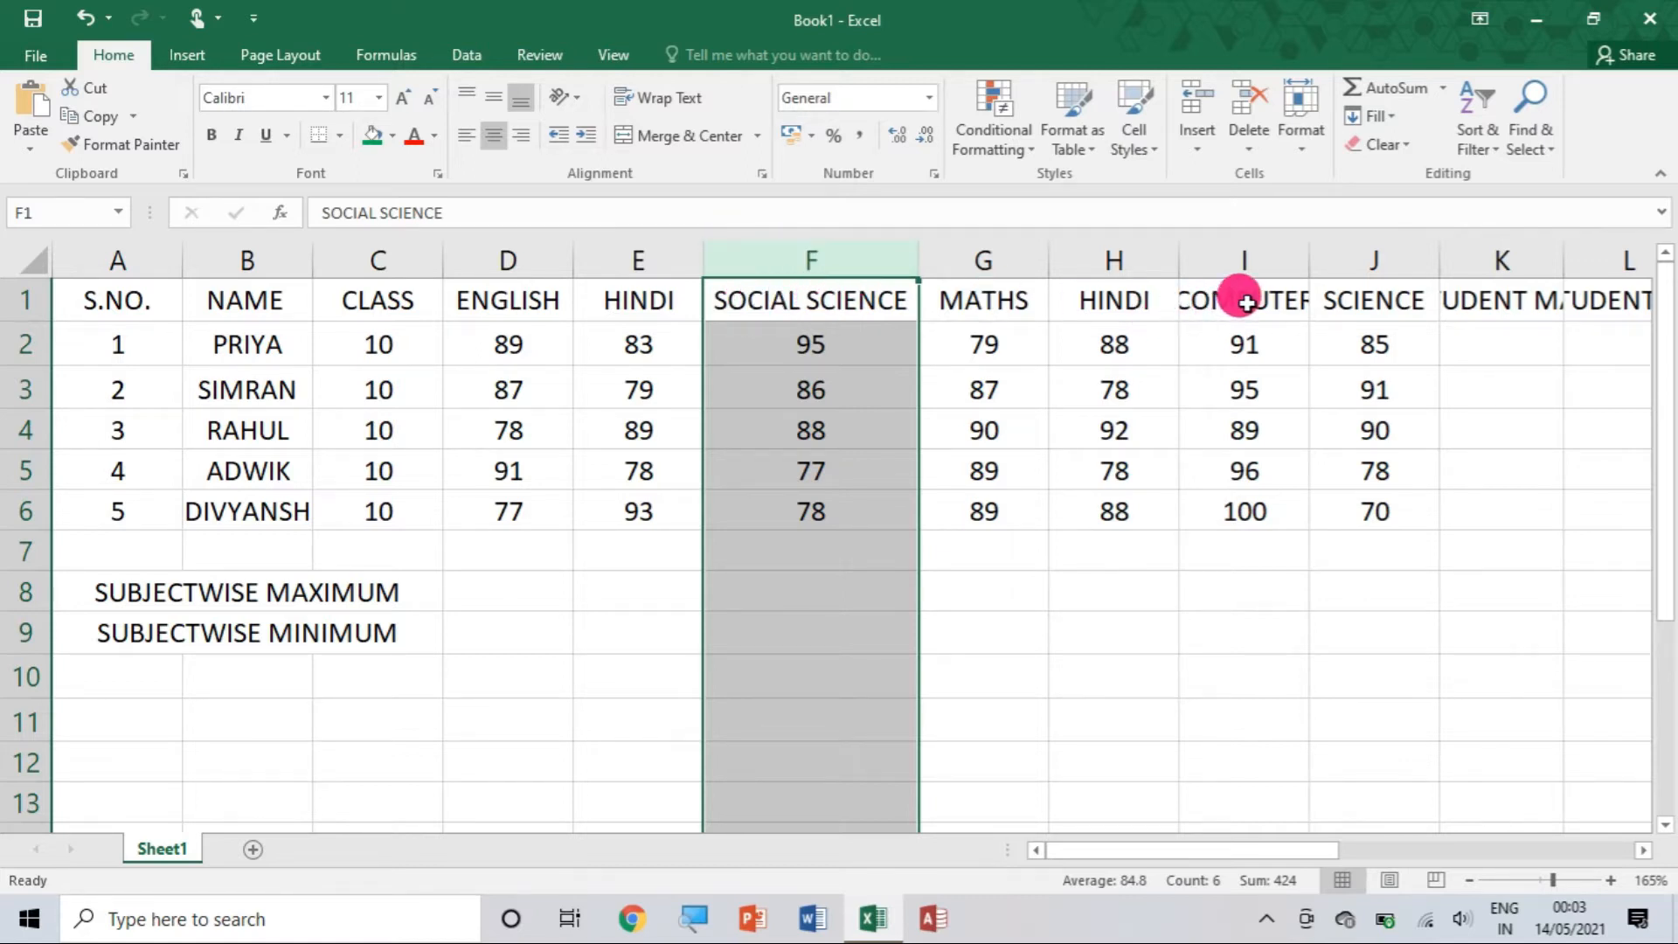
pyautogui.doubleClick(1302, 263)
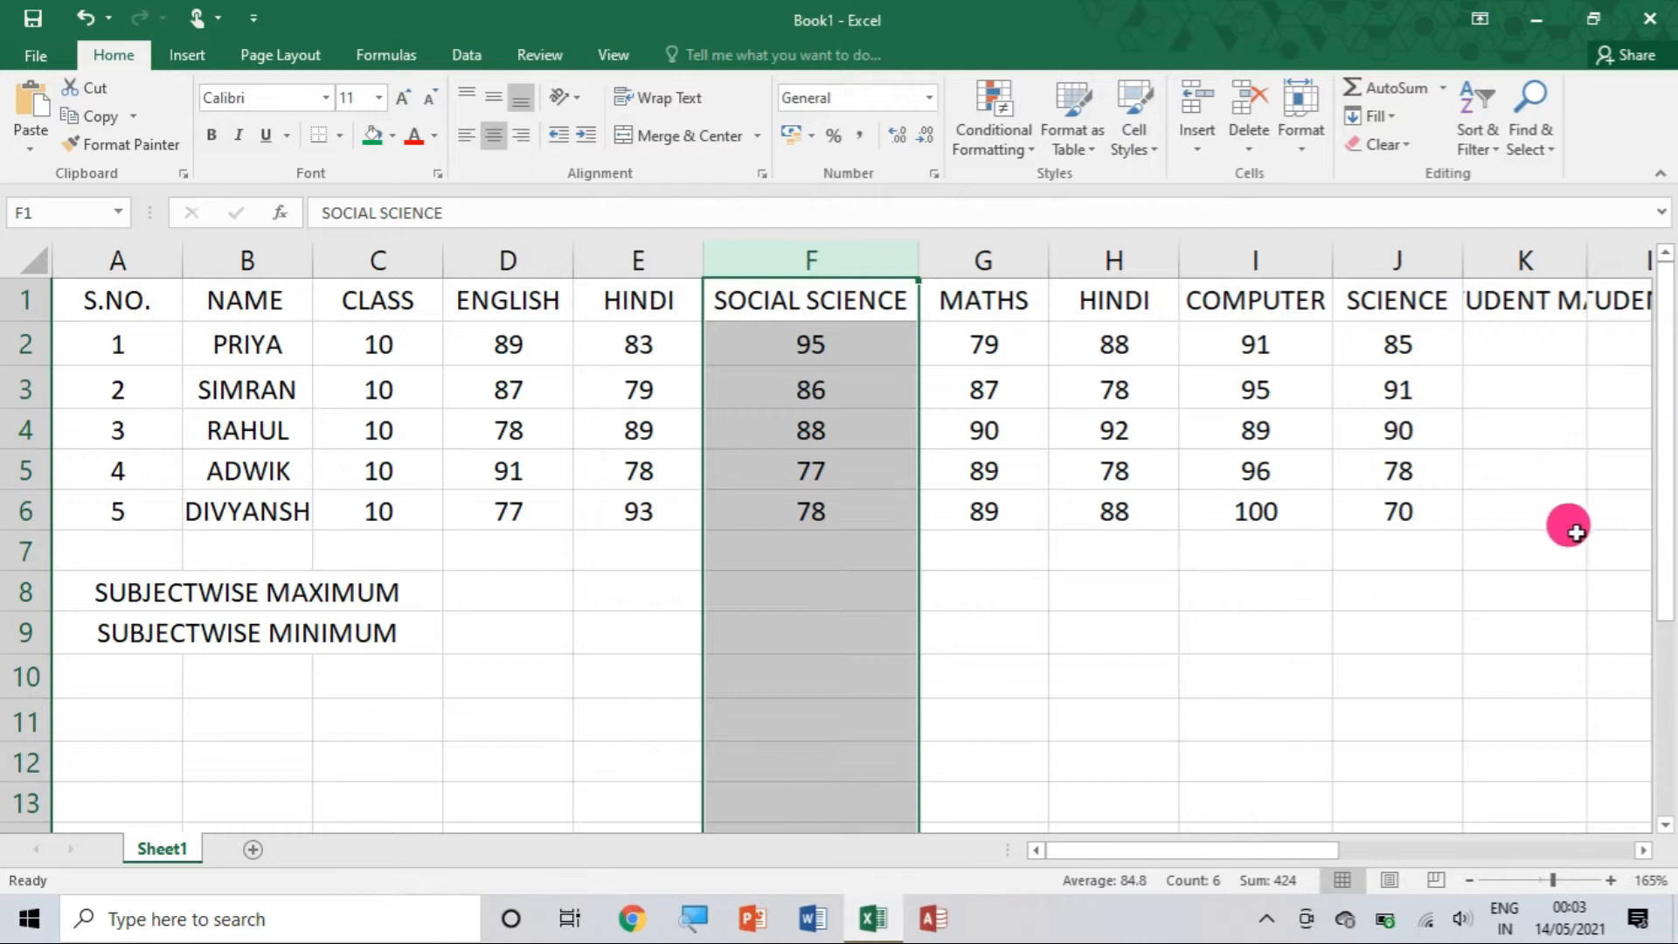
pyautogui.hscroll(3, 853, 538)
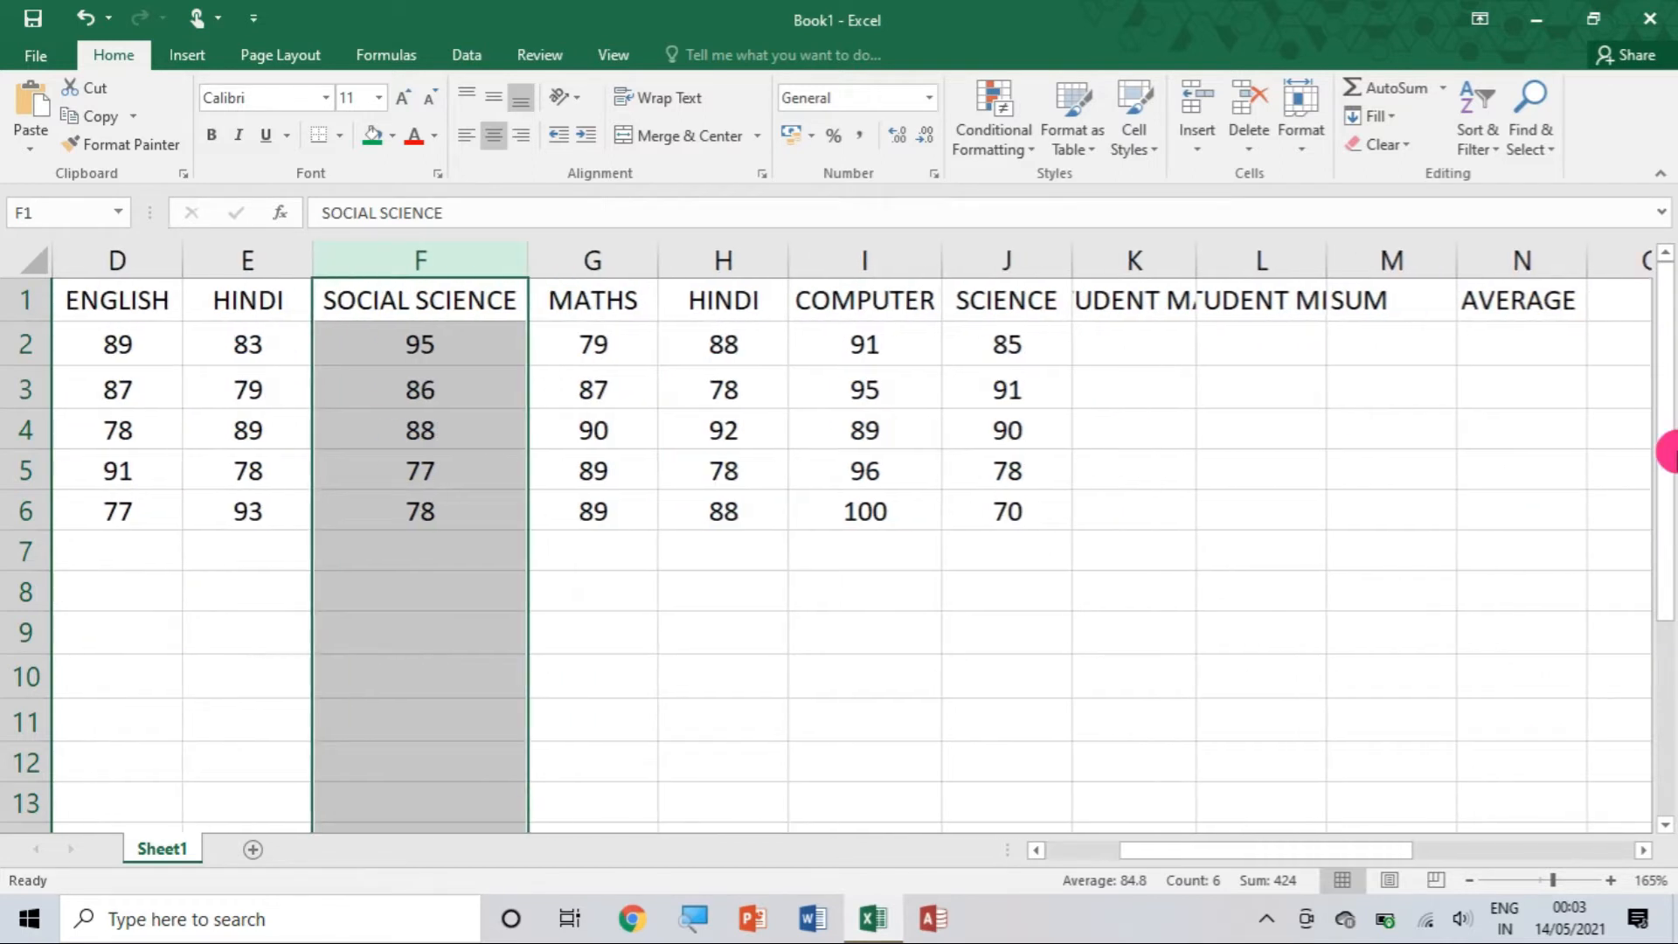
pyautogui.click(1262, 510)
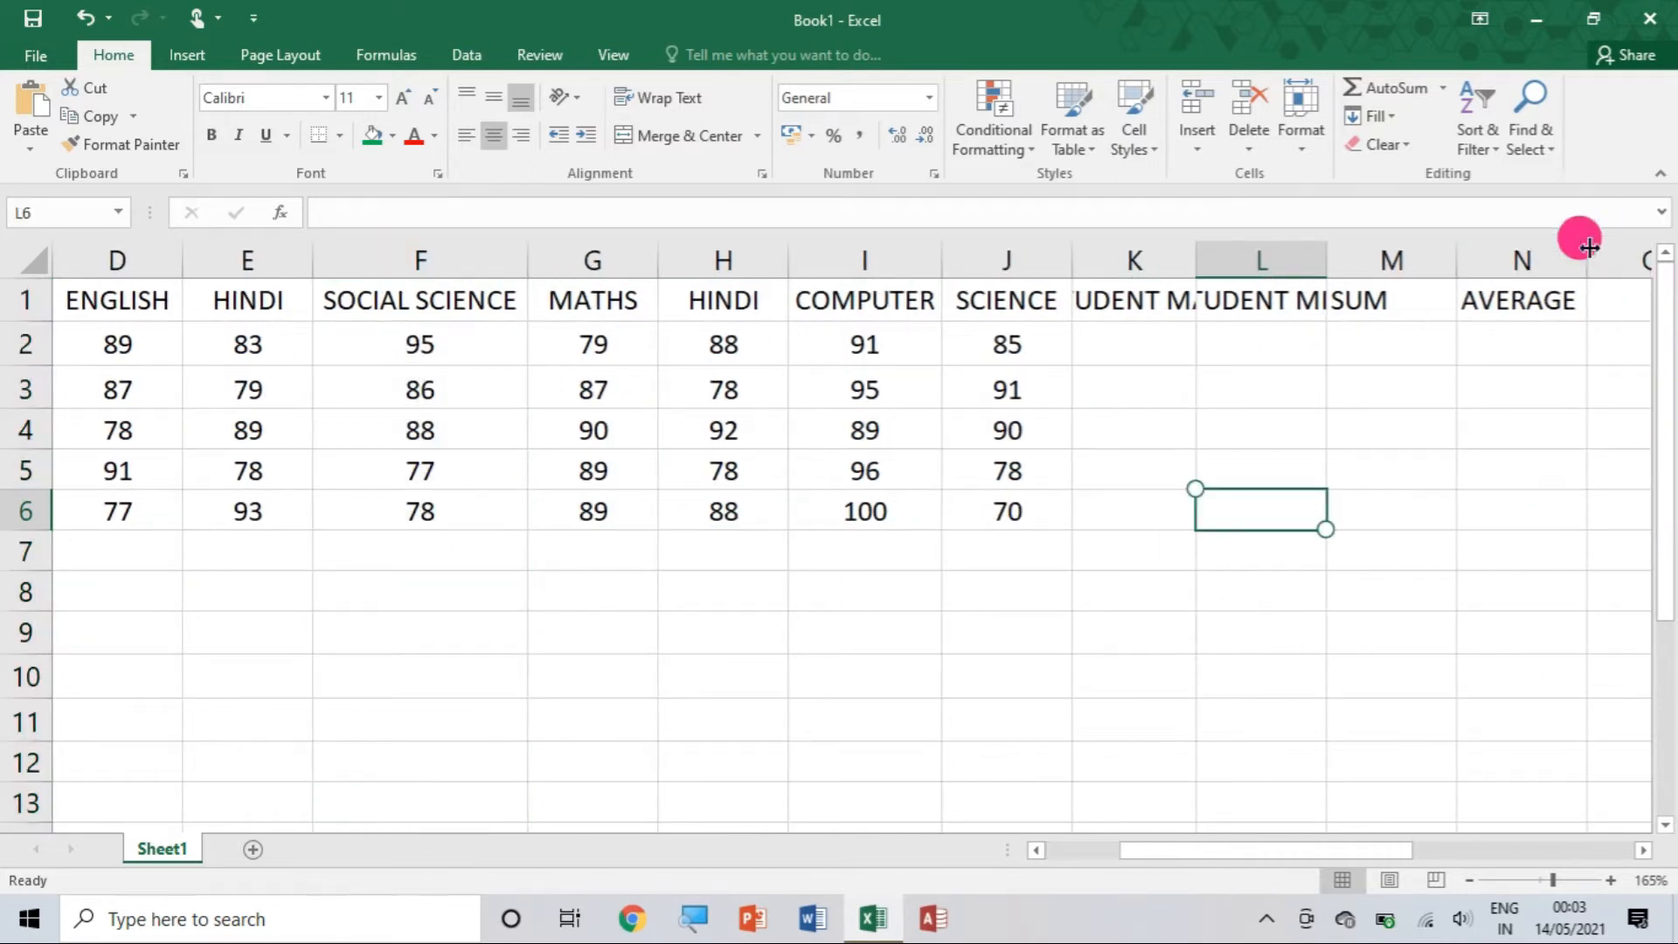
pyautogui.click(1136, 300)
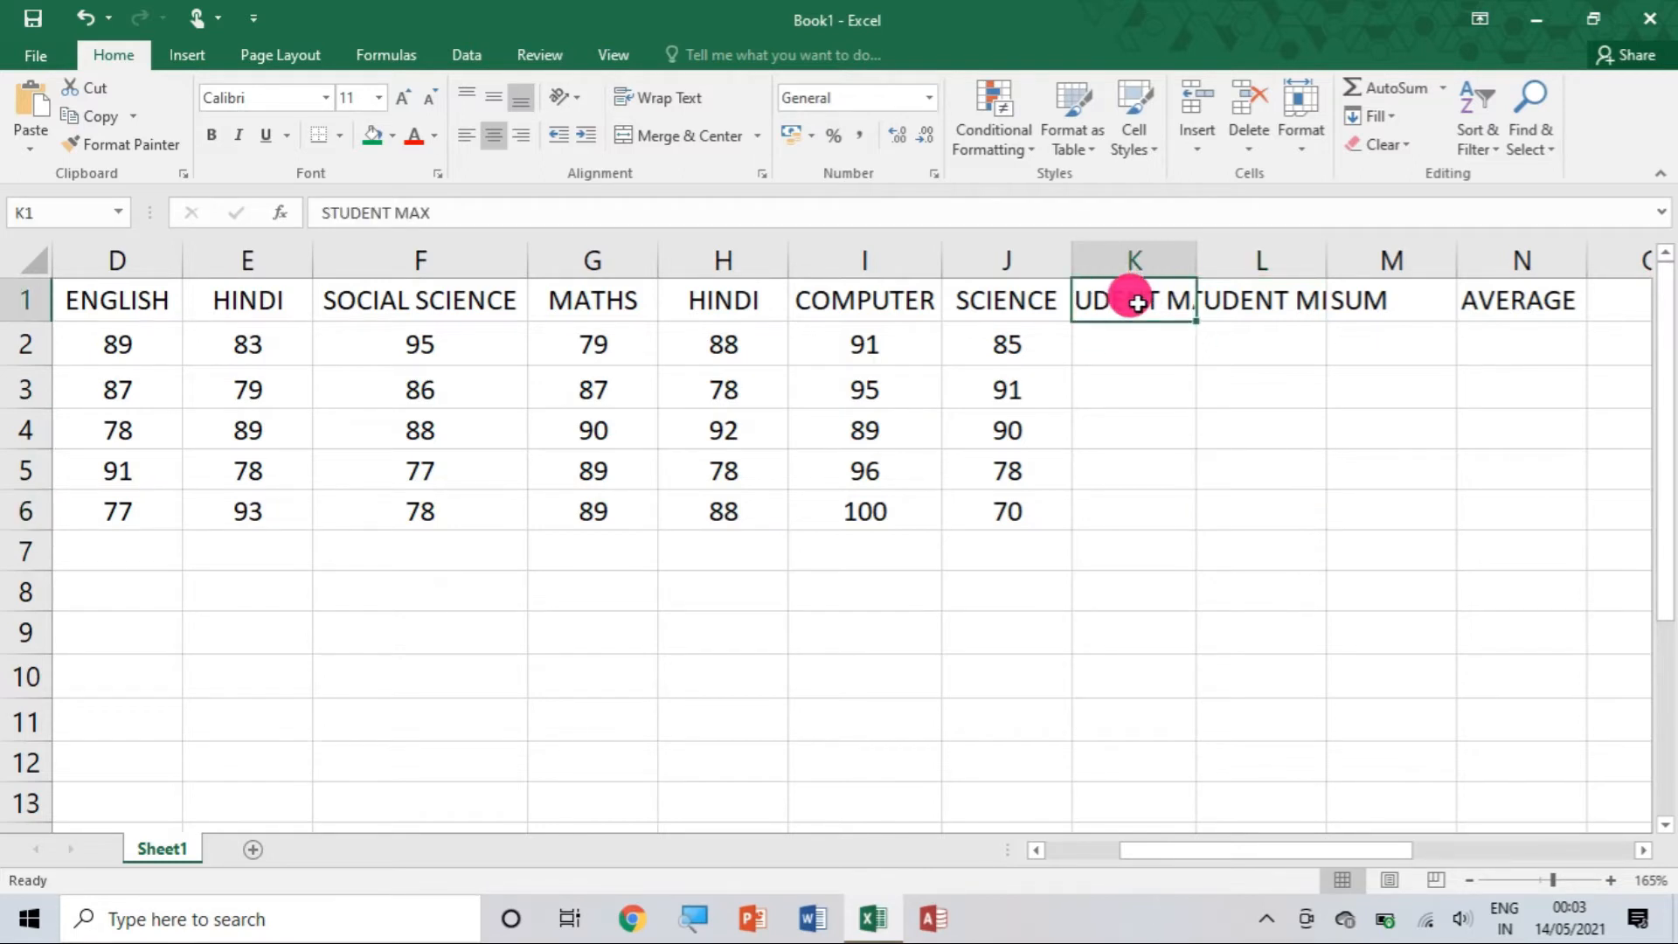
pyautogui.doubleClick(1196, 253)
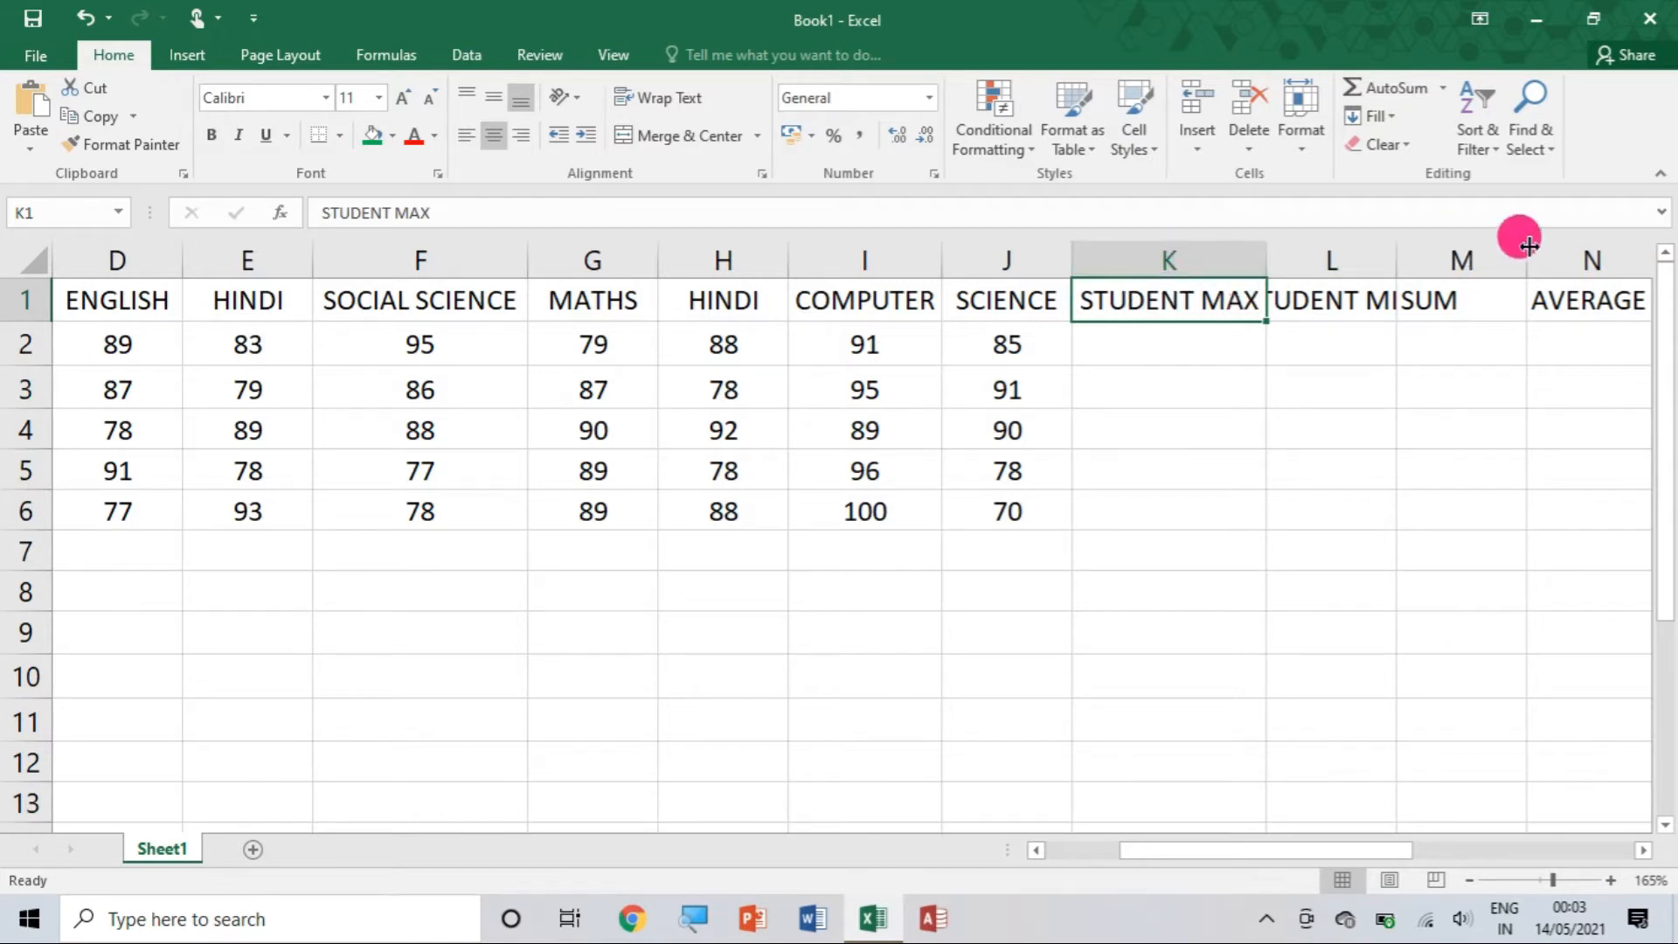
pyautogui.doubleClick(1391, 261)
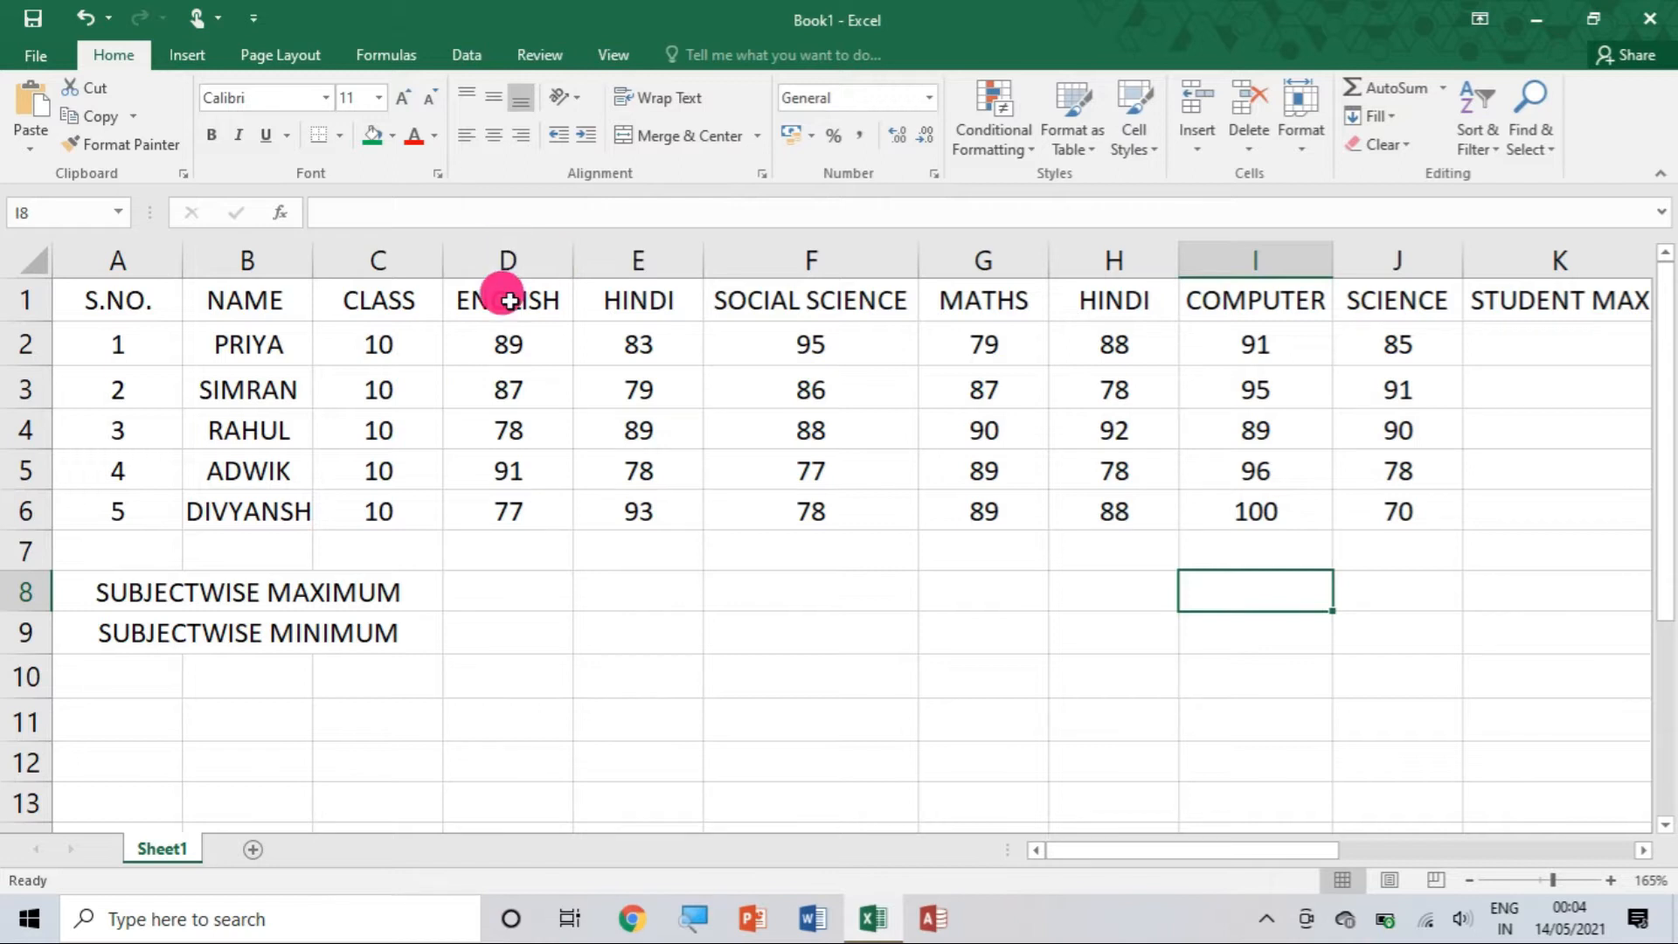
# - Format the heading row 1 with red text and a yellow fill
pyautogui.click(16, 299)
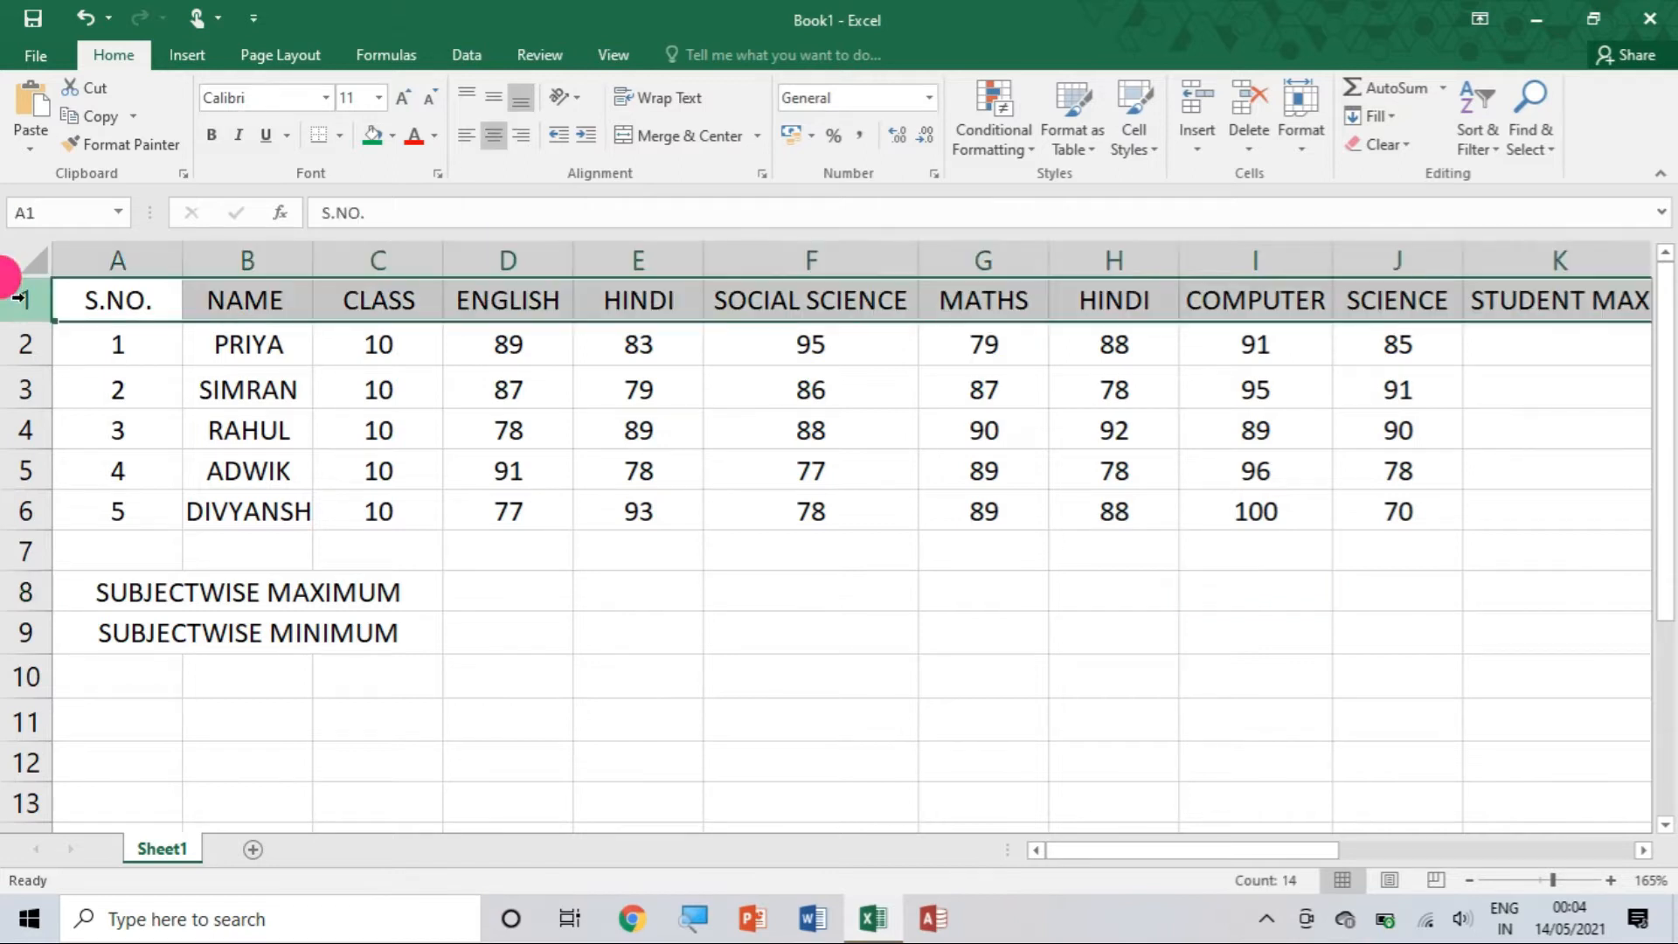
pyautogui.click(438, 140)
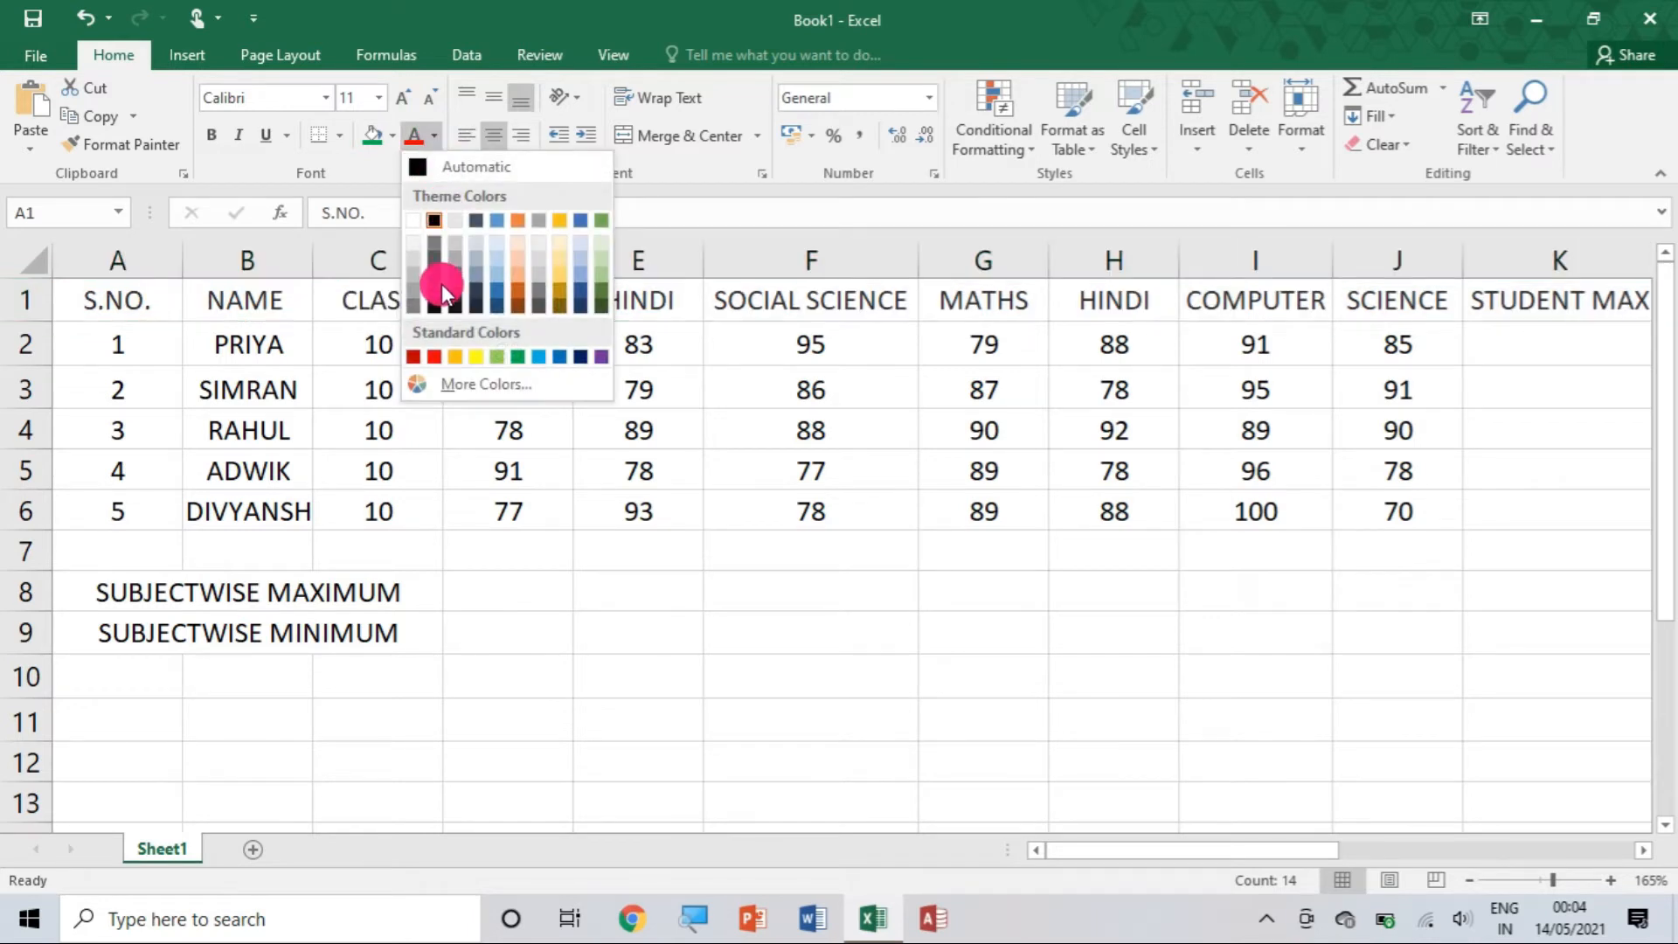
pyautogui.click(436, 358)
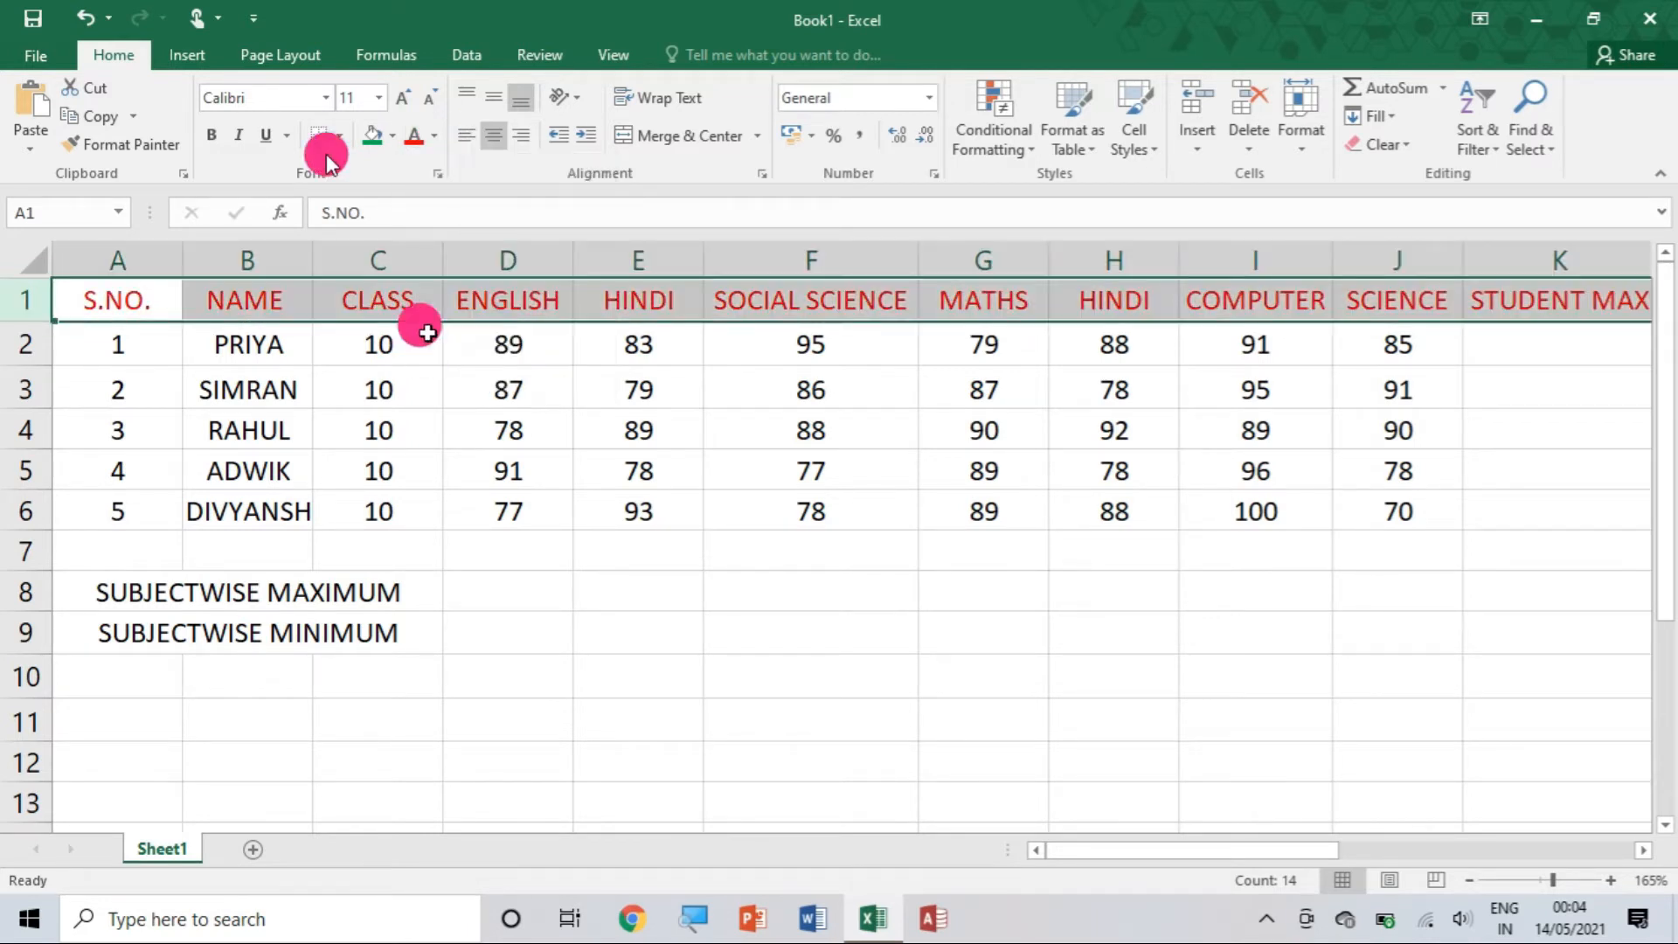
pyautogui.click(396, 133)
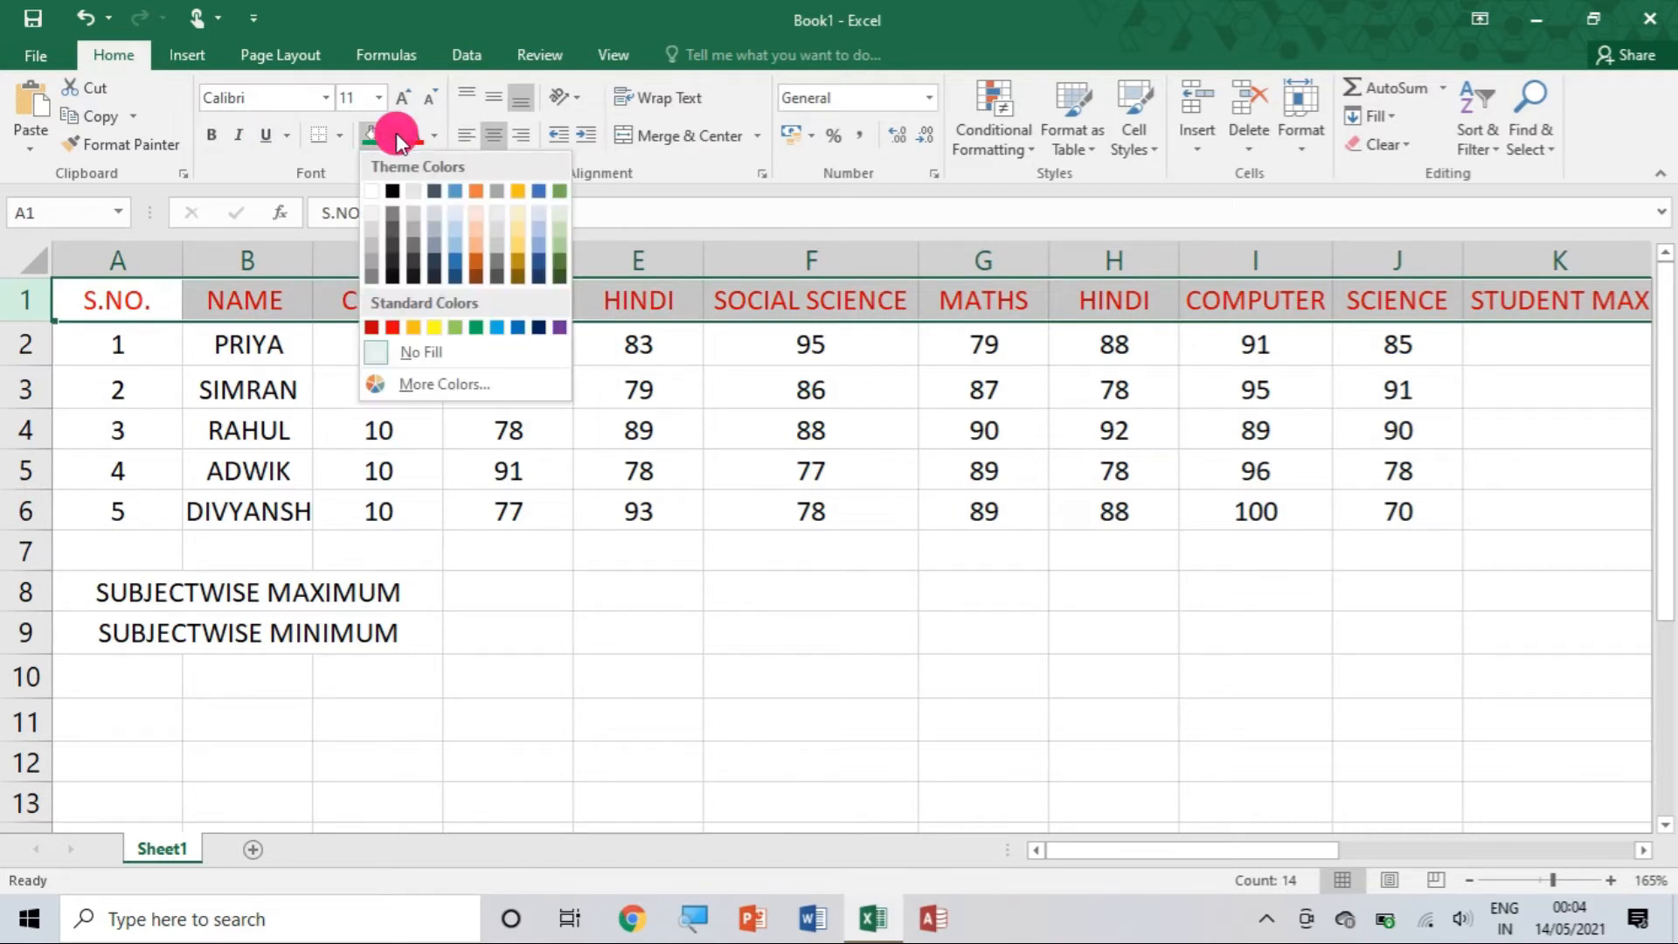
pyautogui.click(437, 329)
pyautogui.click(607, 666)
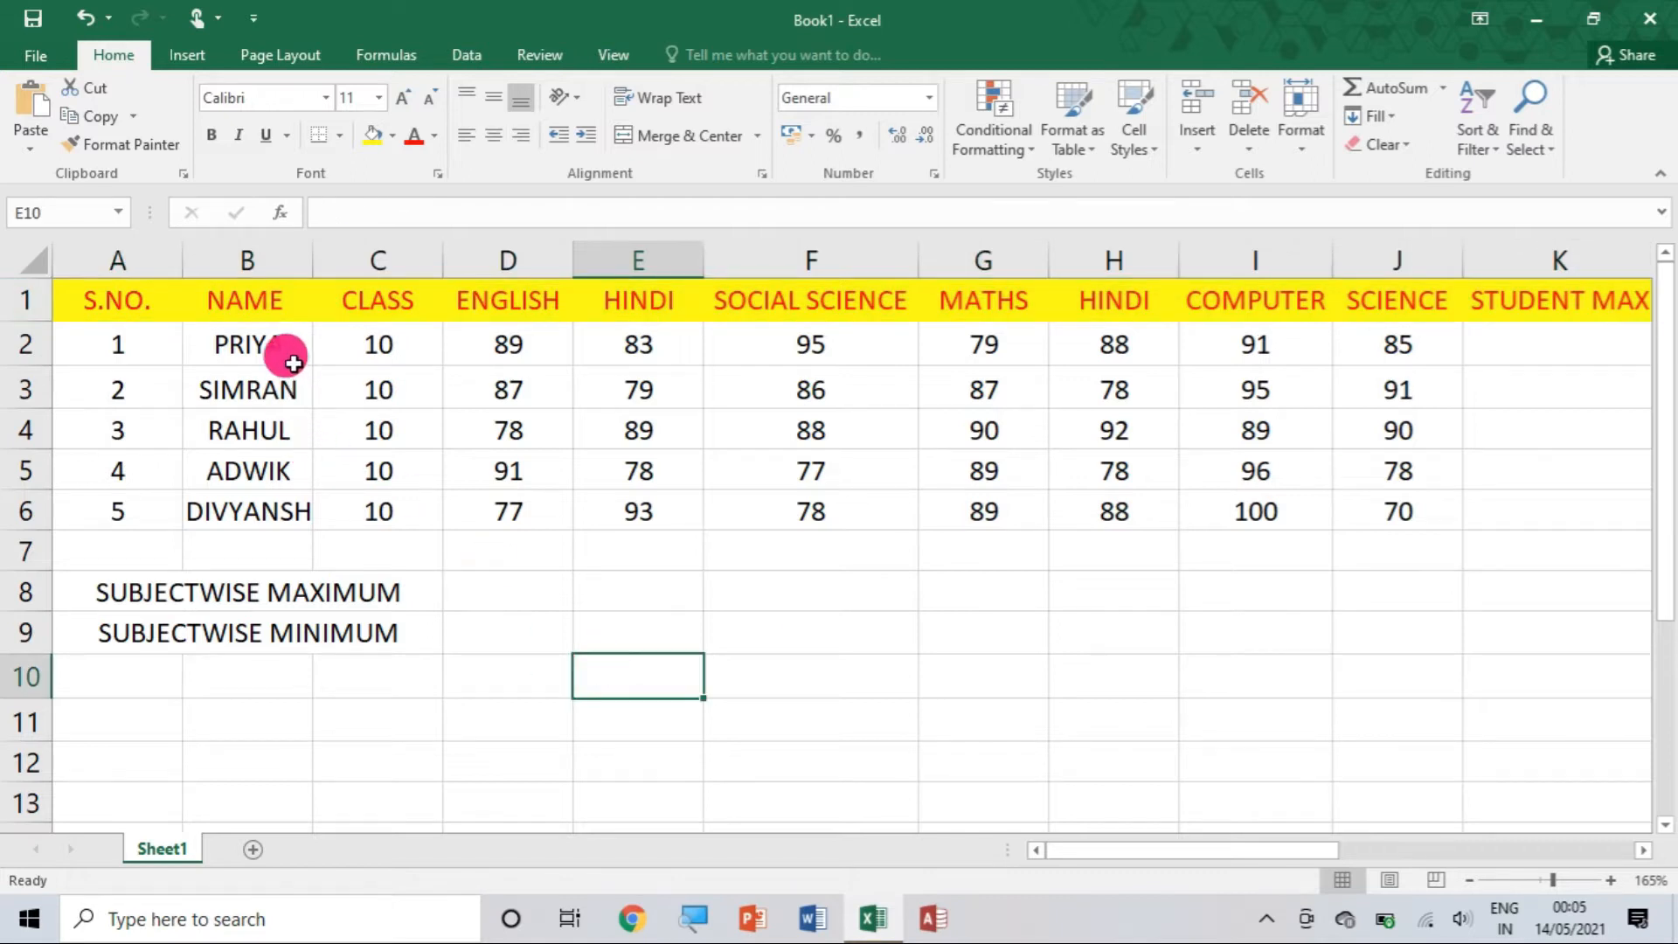
# - Fill the student name cells B2:B6 with yellow
pyautogui.moveTo(286, 343); pyautogui.dragTo(272, 511)
pyautogui.click(428, 58)
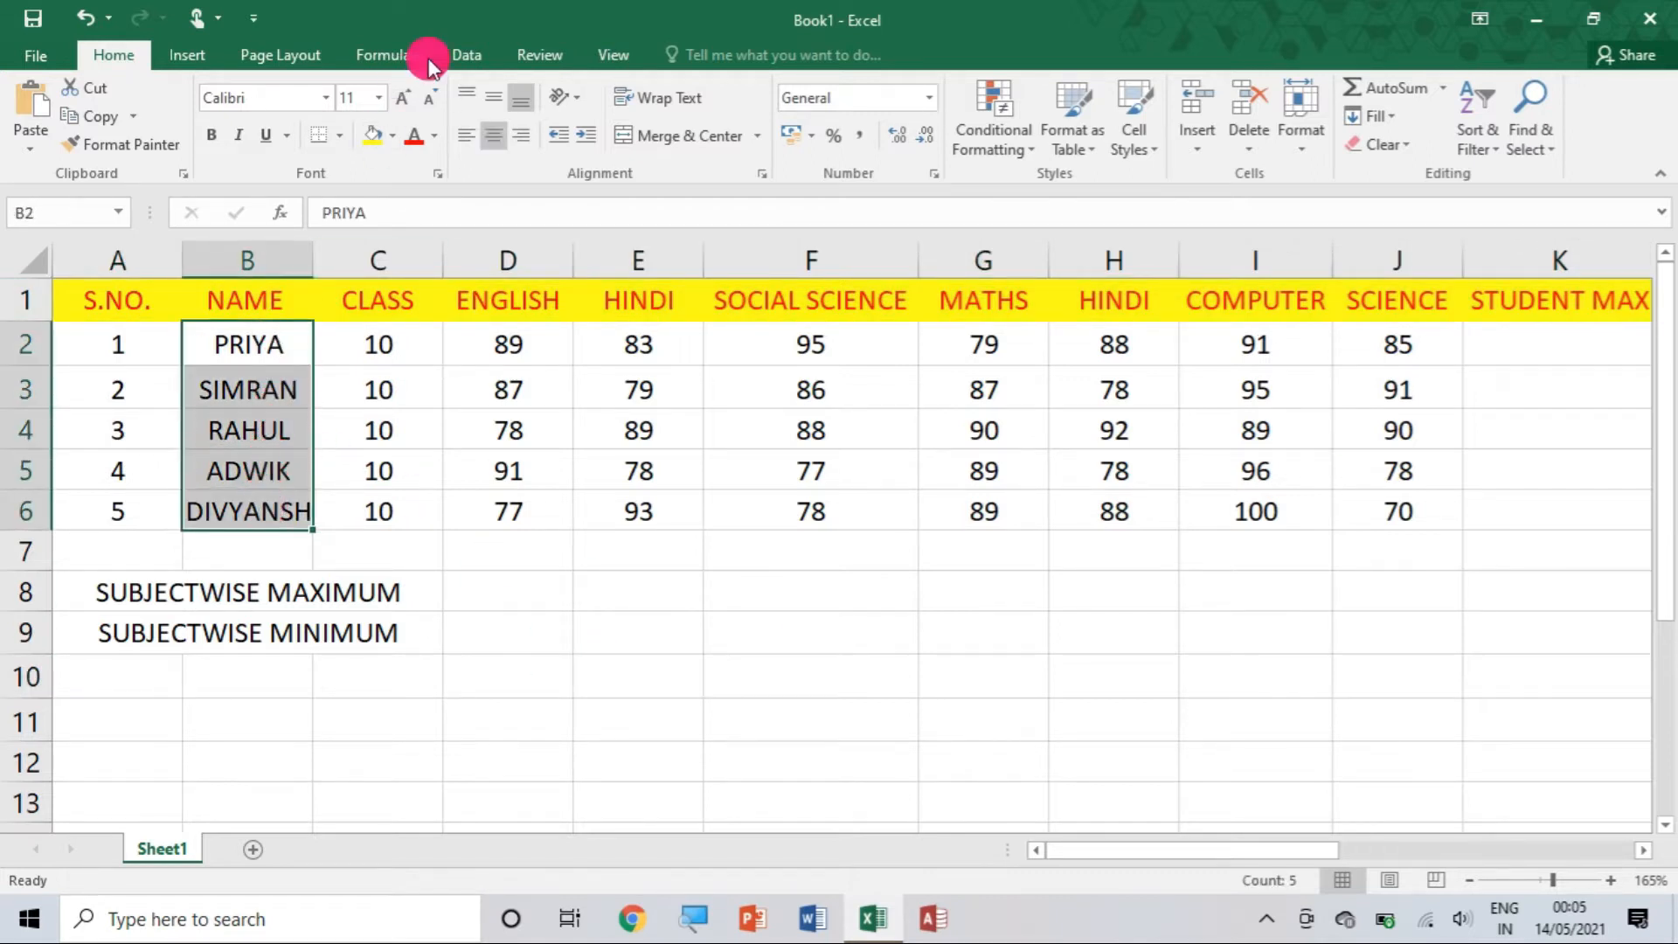
pyautogui.click(396, 136)
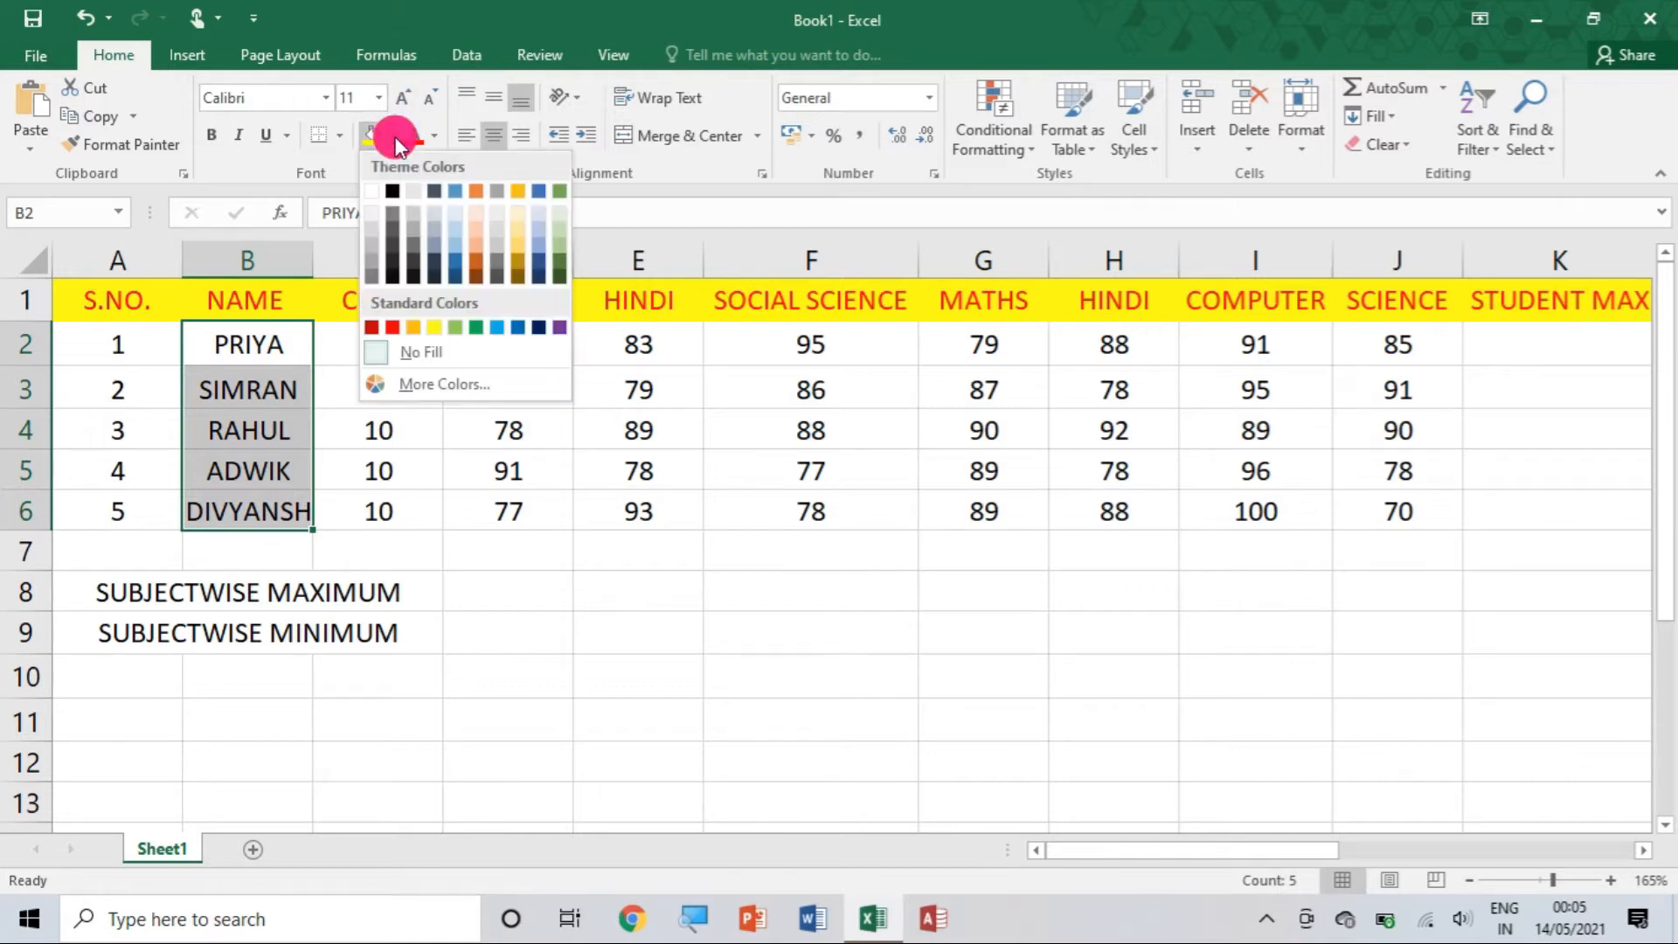
pyautogui.click(430, 325)
pyautogui.click(524, 603)
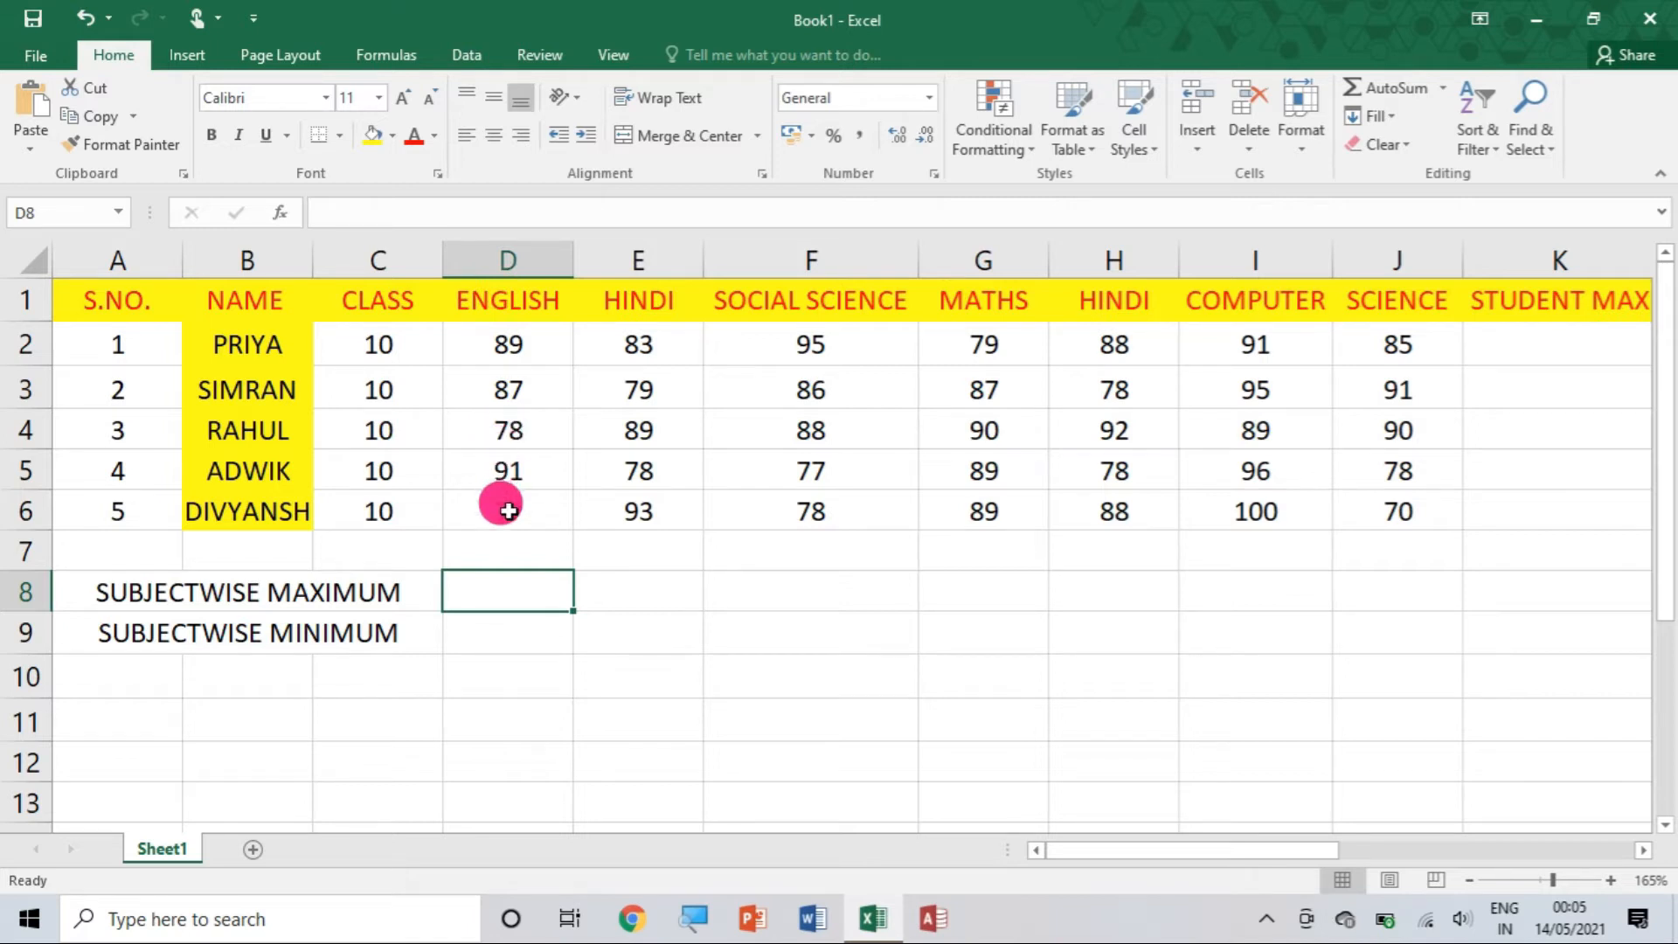
# - Enter the formula =MAX(D2:D6) in cell D8 for the English subjectwise maximum
pyautogui.doubleClick(496, 596)
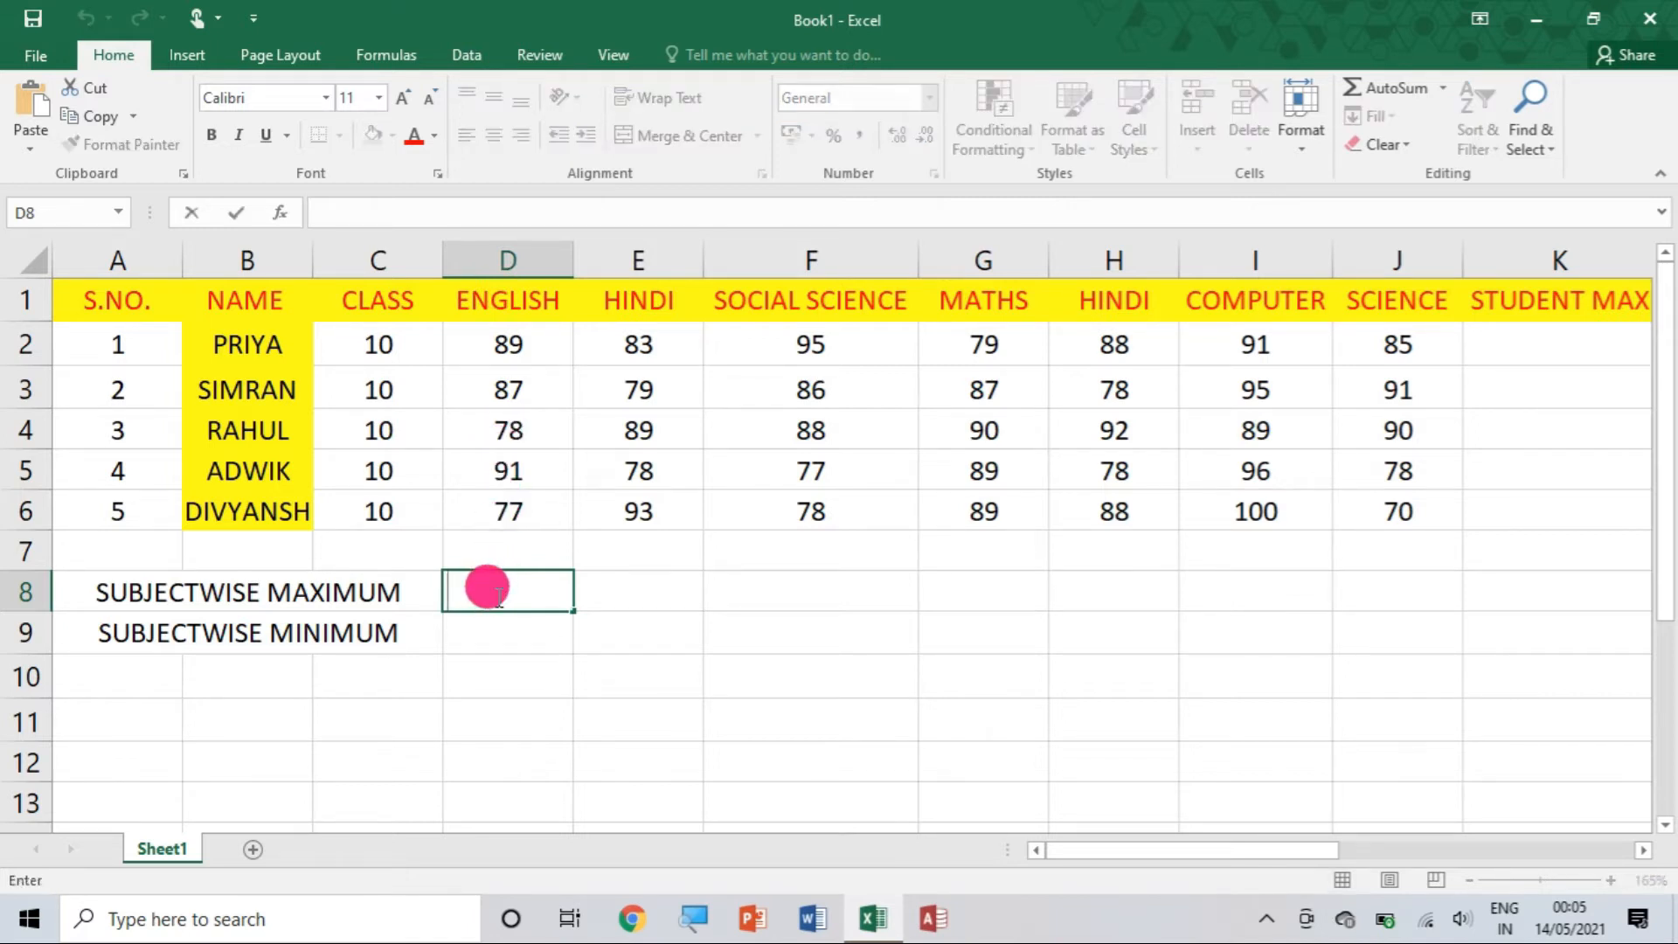
pyautogui.write('=')
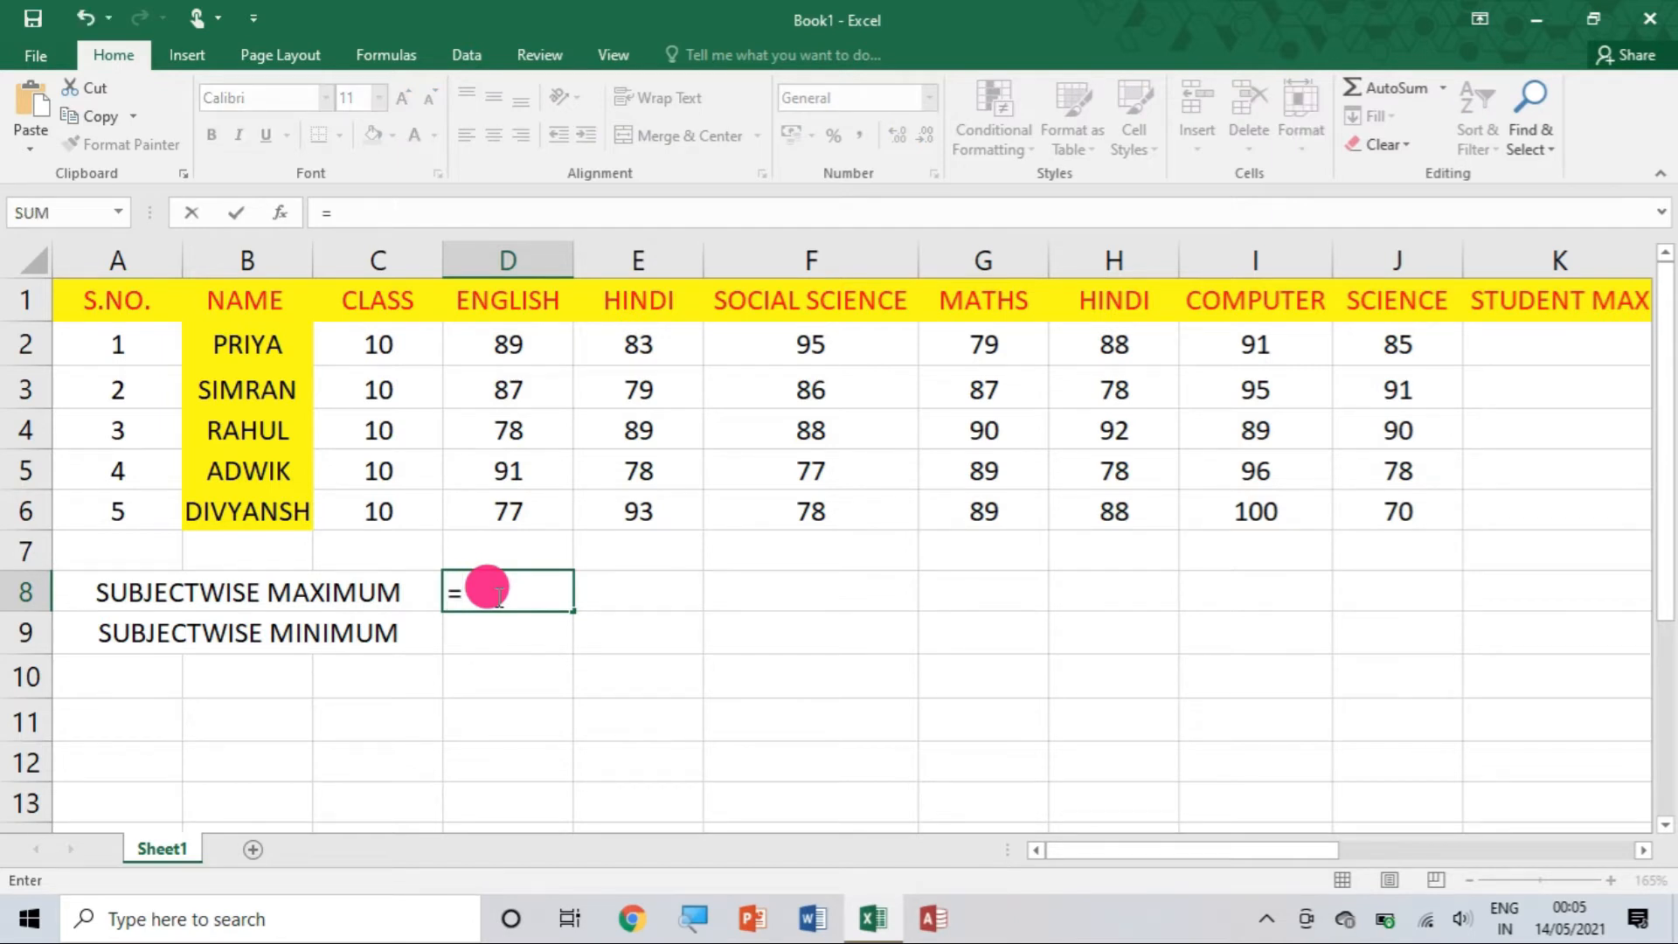
pyautogui.write('MA')
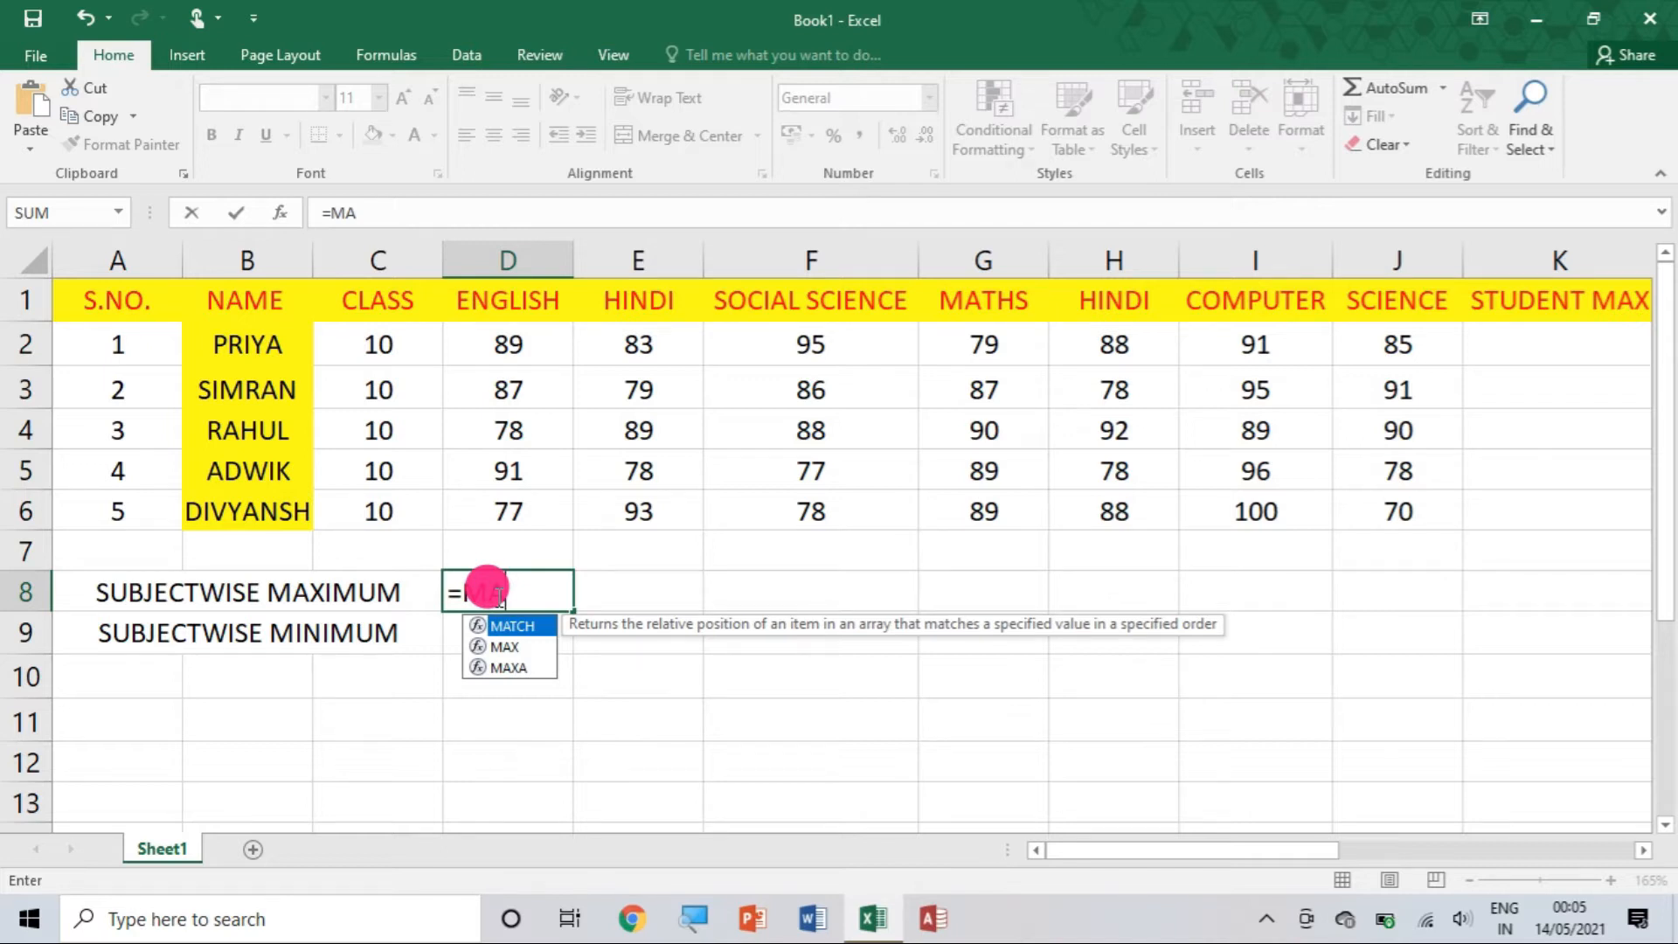
pyautogui.write('X')
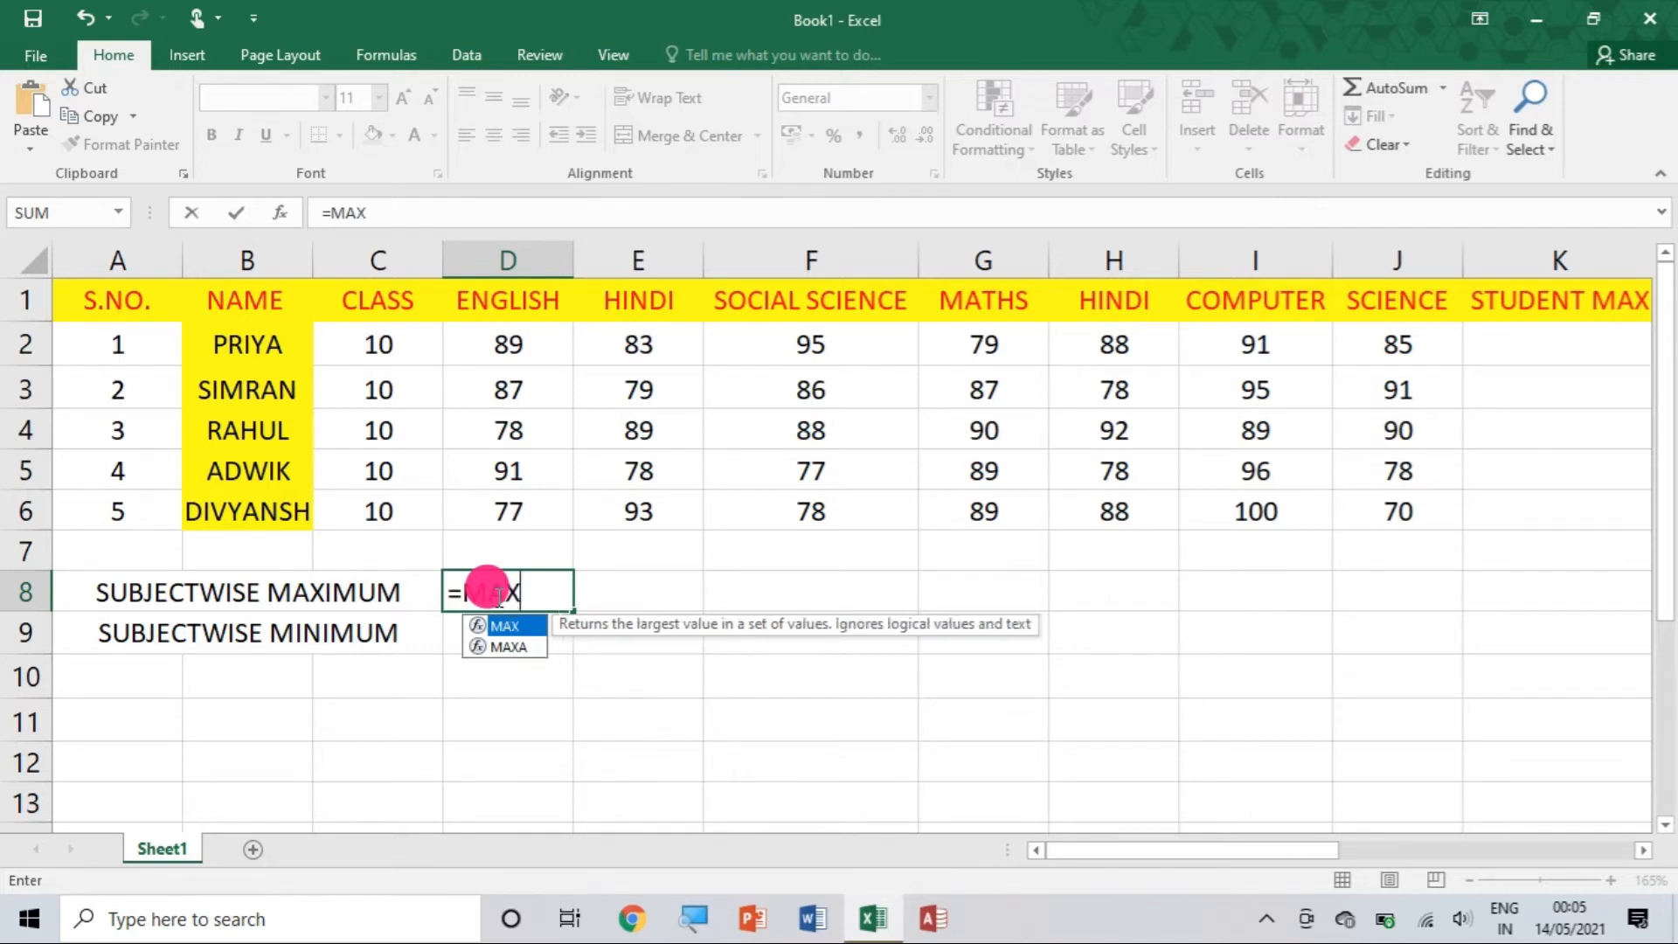
pyautogui.write('(')
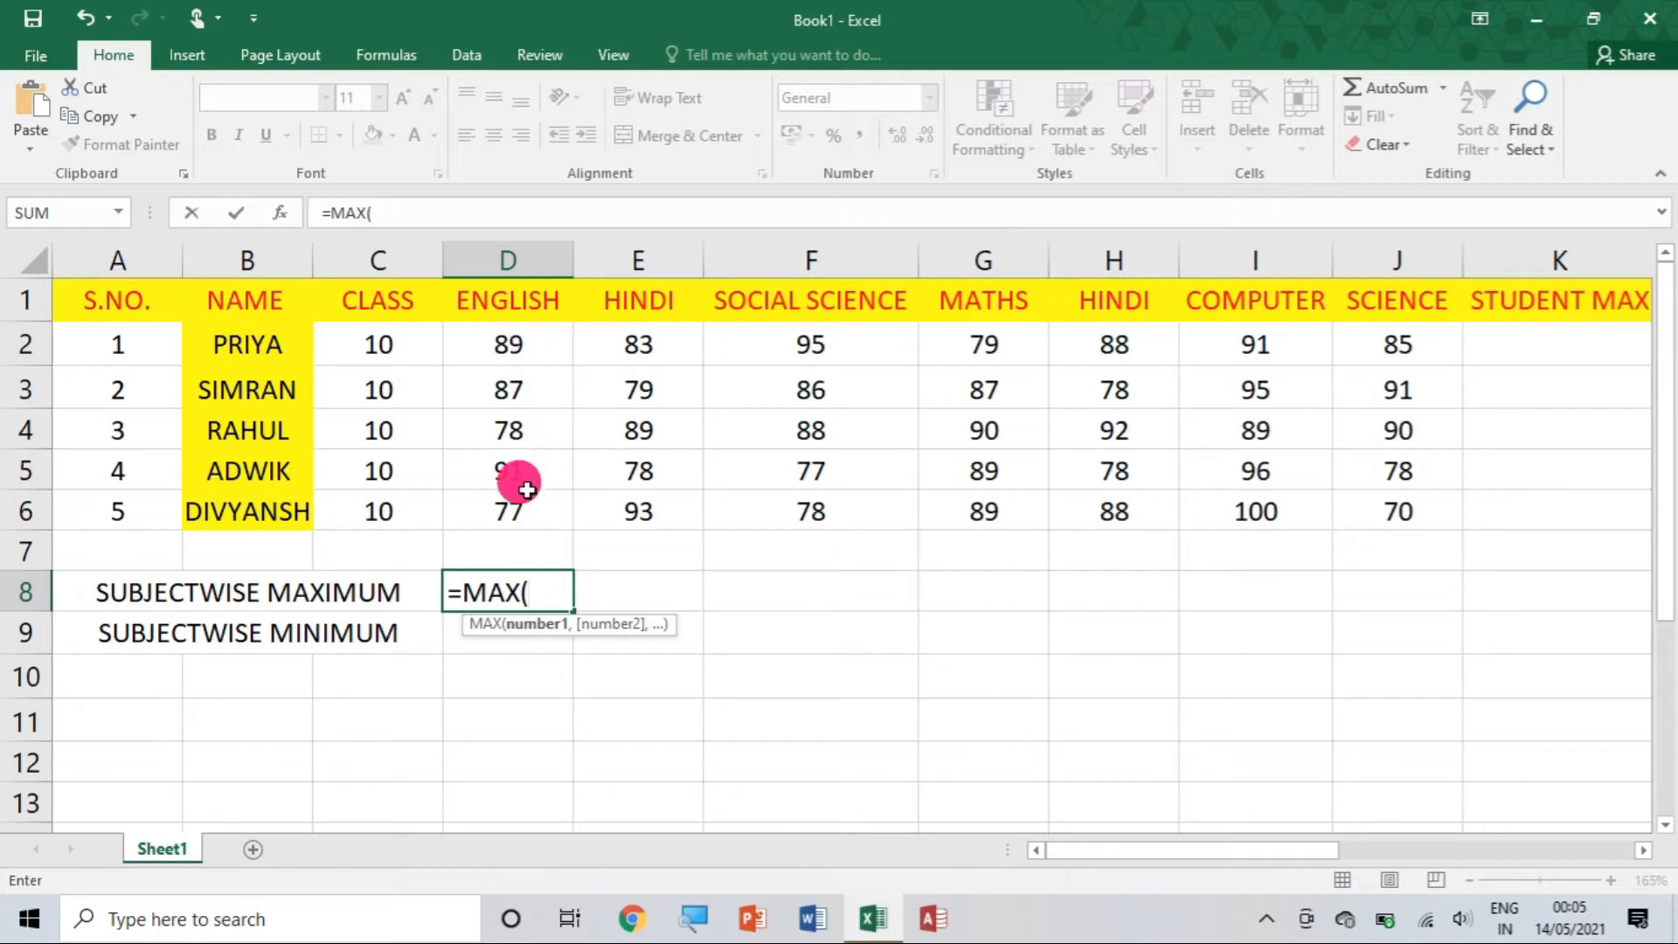
pyautogui.moveTo(507, 330); pyautogui.dragTo(521, 496)
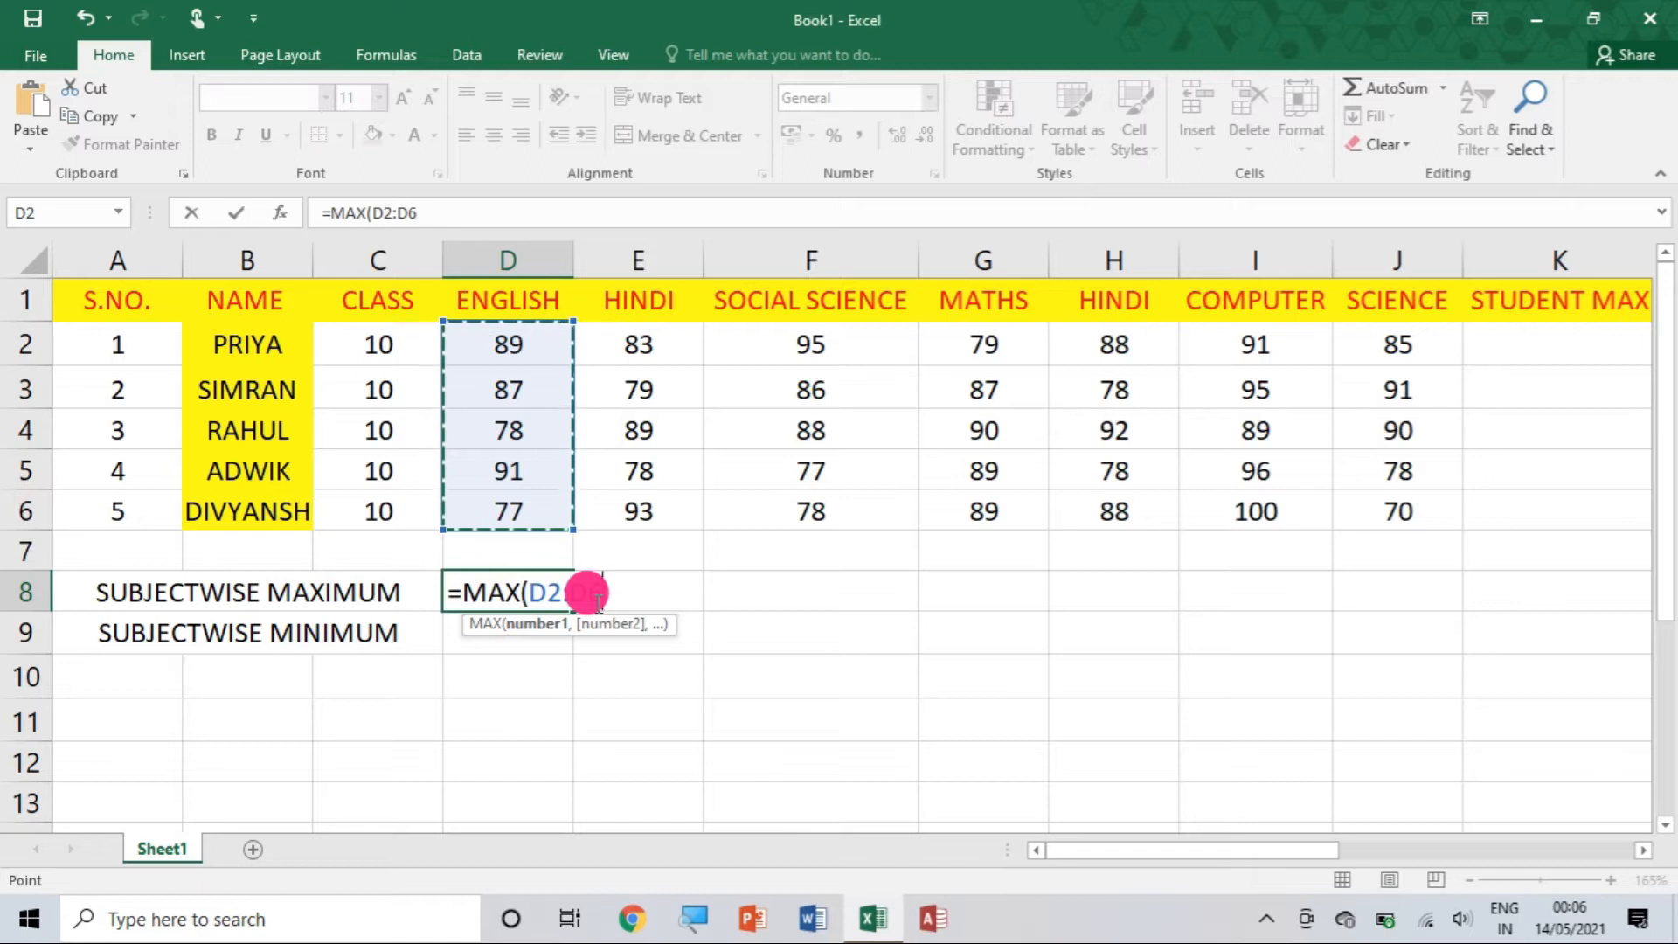
pyautogui.write(')')
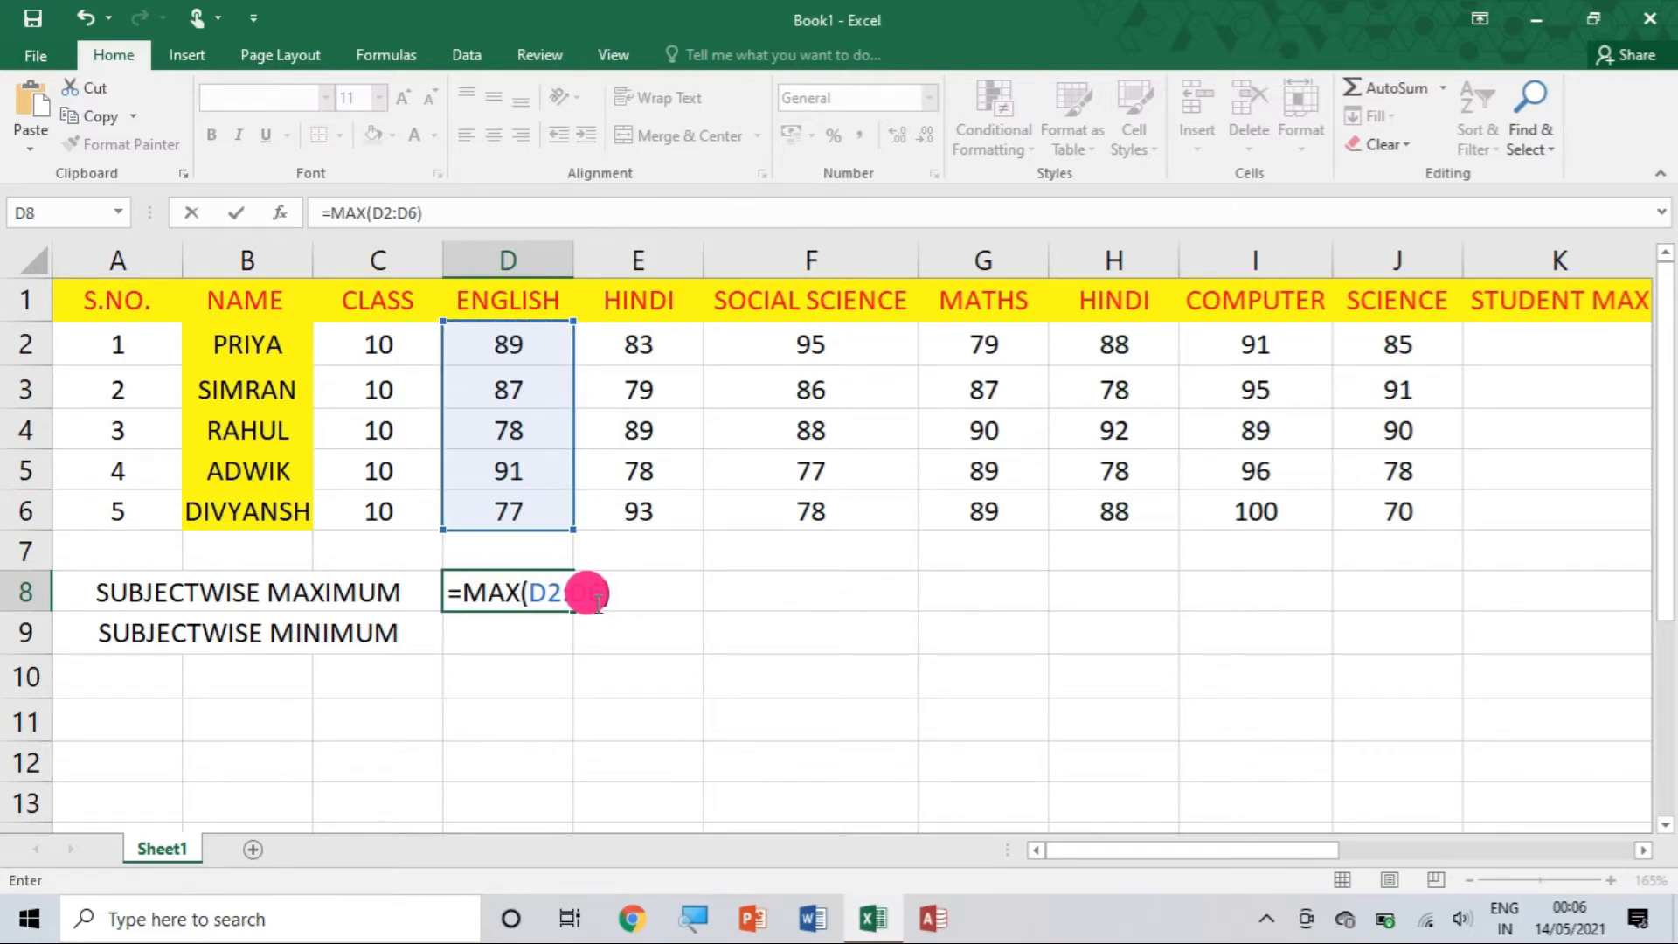
pyautogui.press('Return')
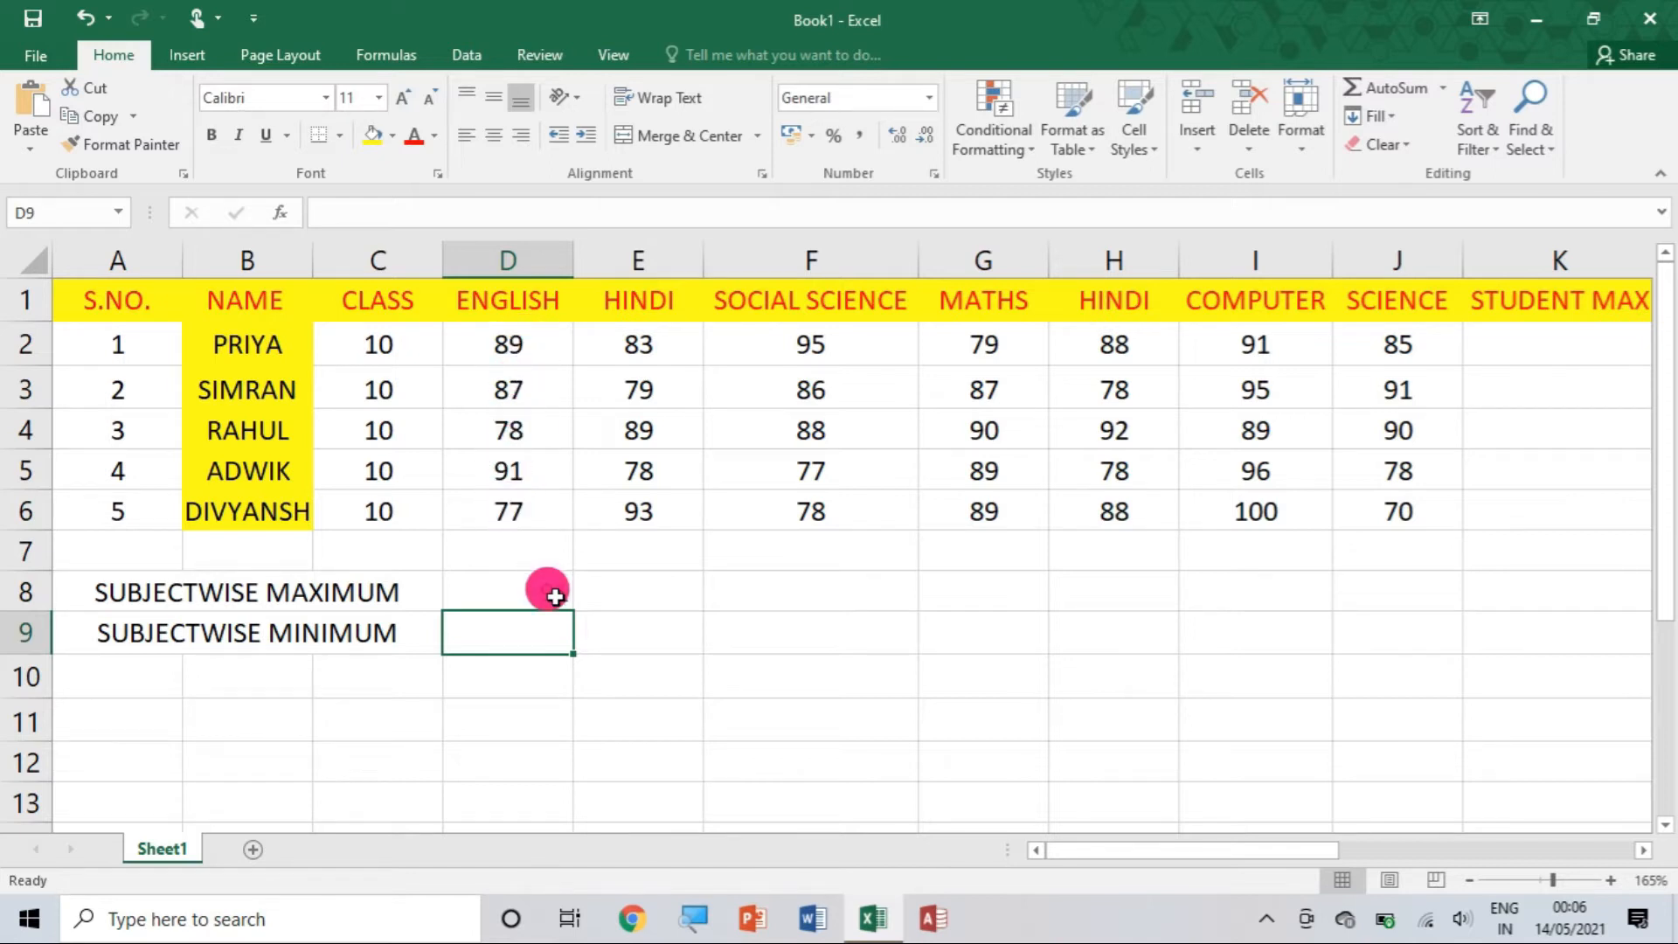
# - Enter the formula =MAX(E2:E6) in cell E8 for the maximum of the first Hindi column
pyautogui.click(620, 598)
pyautogui.write('=MA')
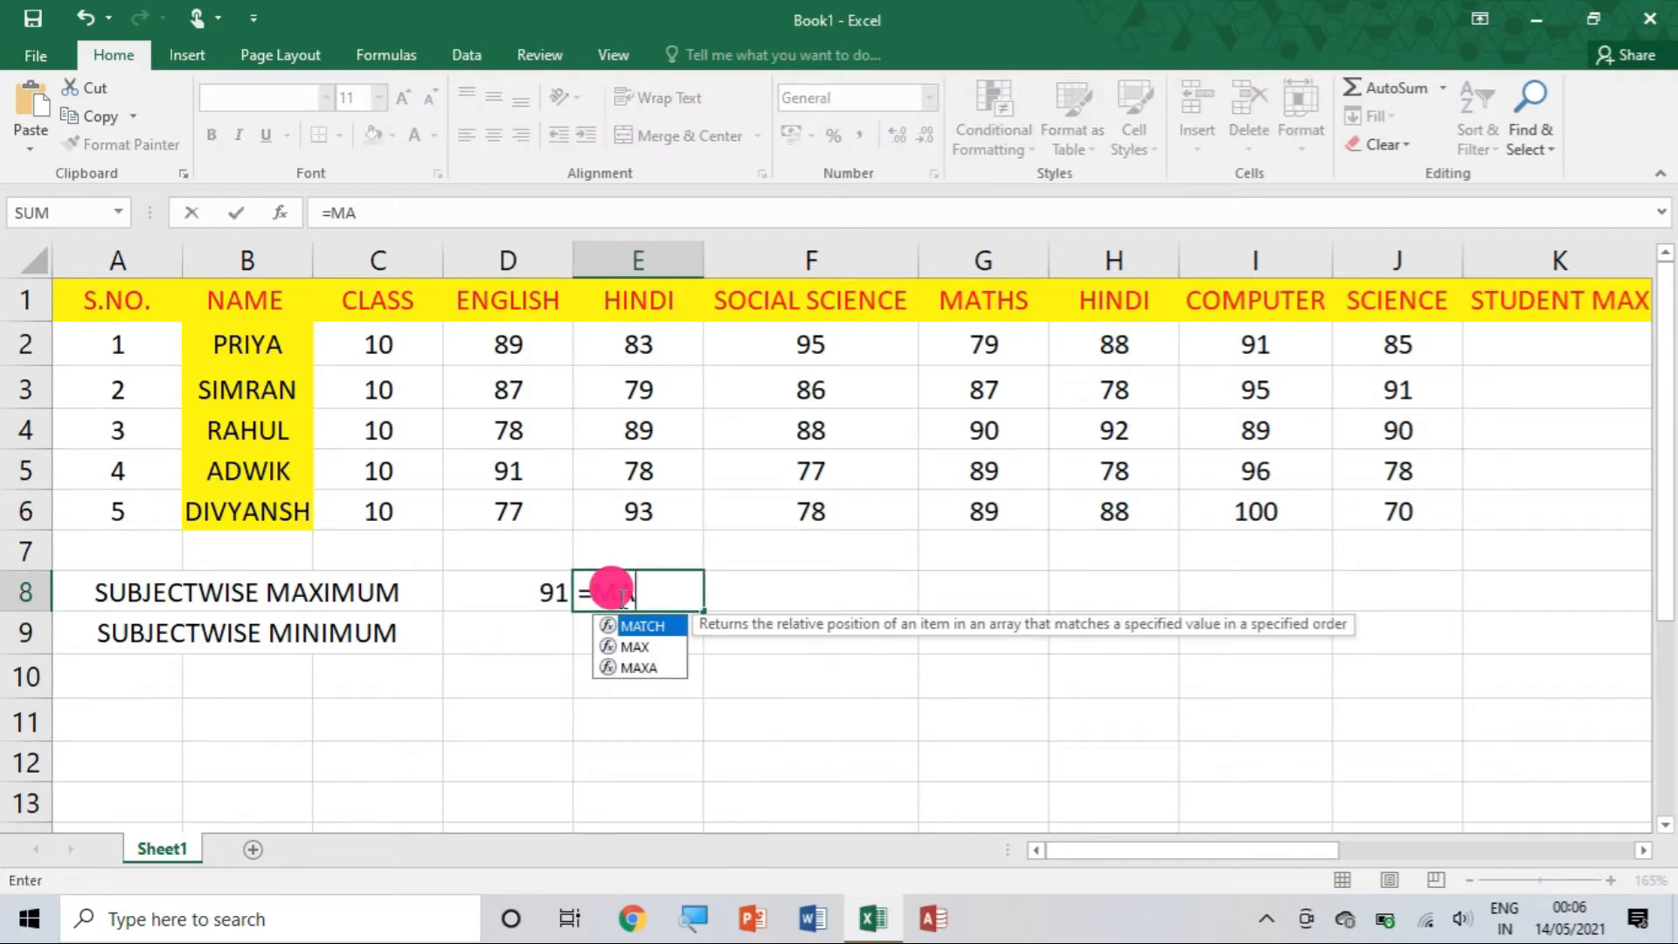
pyautogui.write('X(')
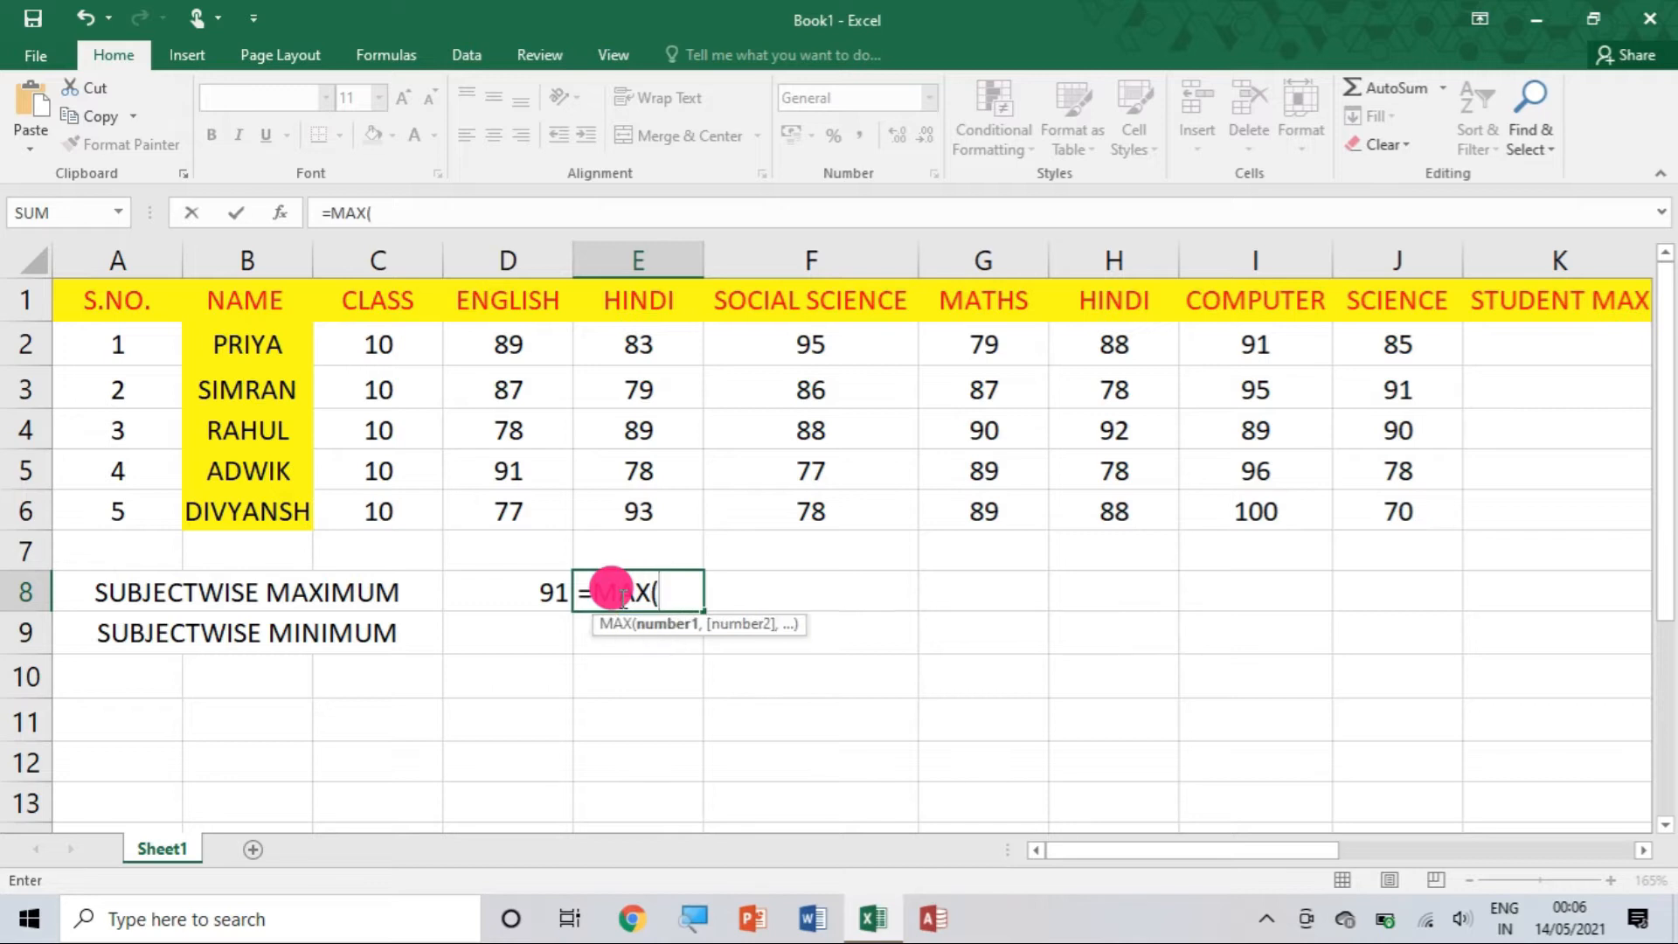
pyautogui.click(658, 347)
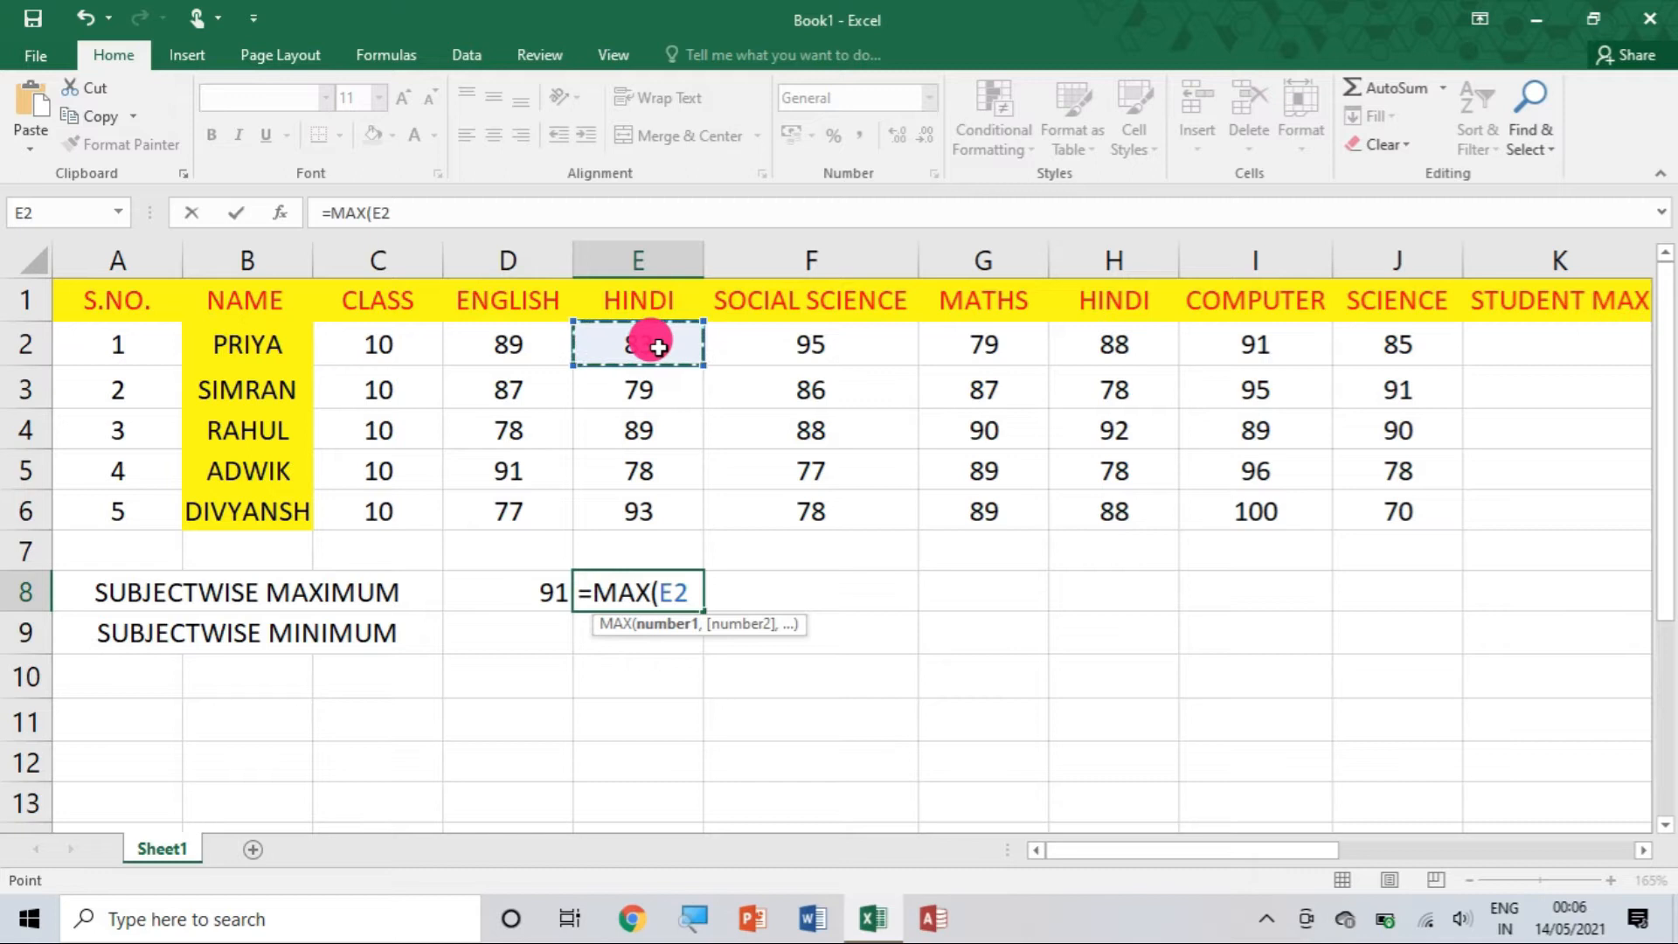
pyautogui.moveTo(658, 367); pyautogui.dragTo(650, 504)
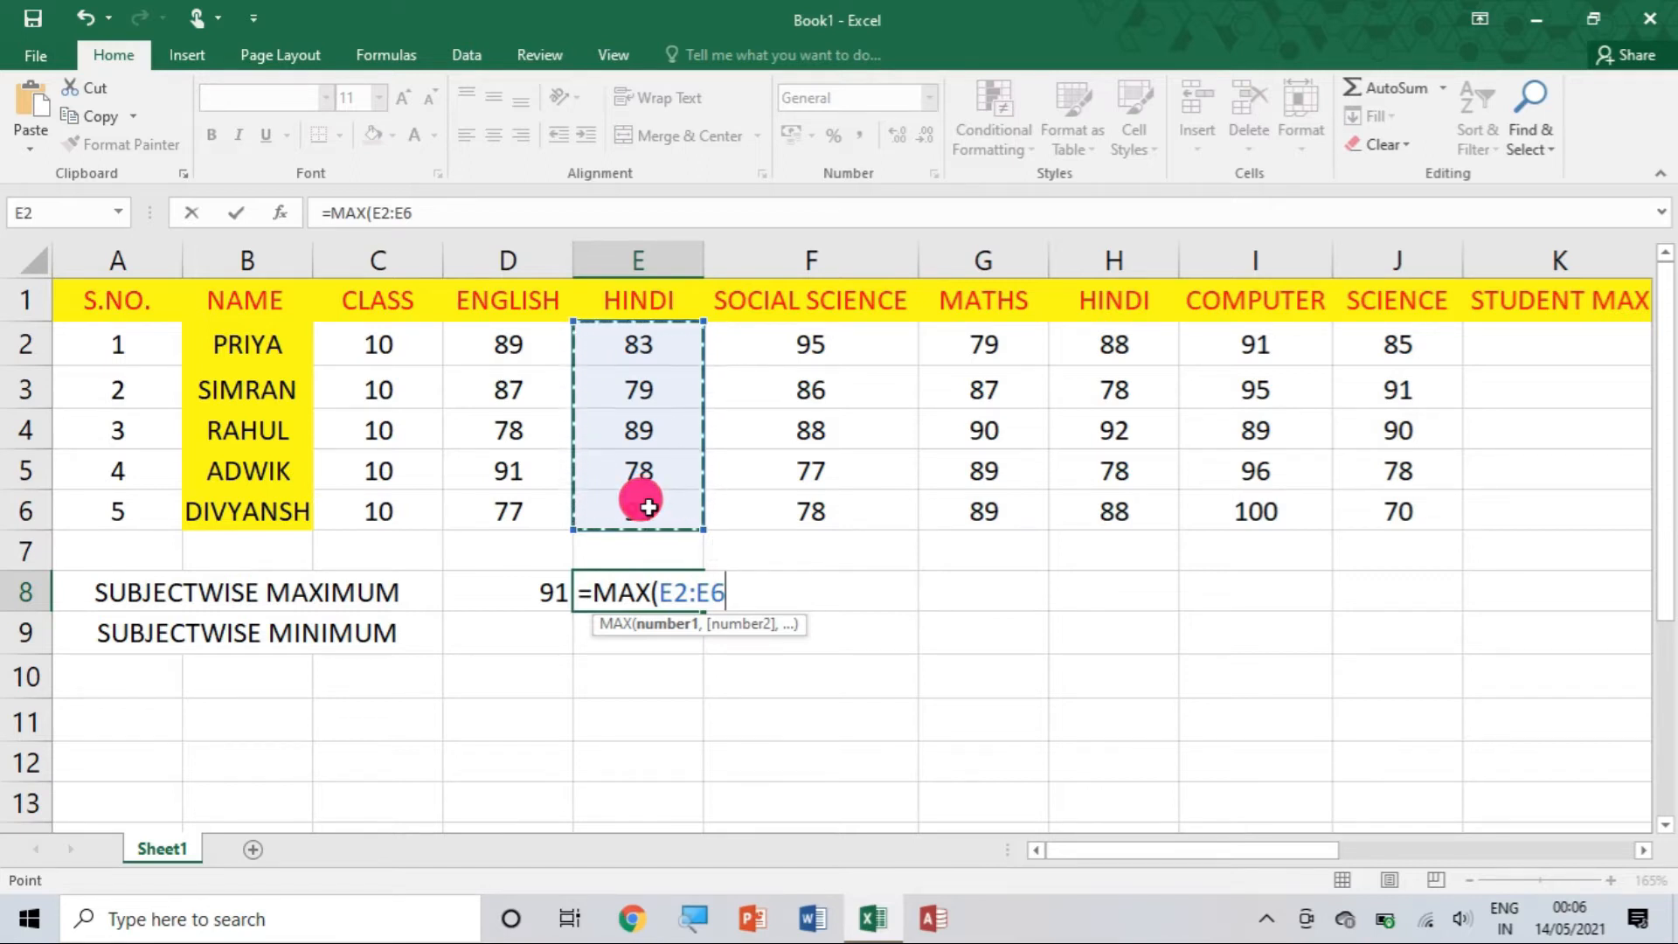
pyautogui.write(')')
pyautogui.press('Return')
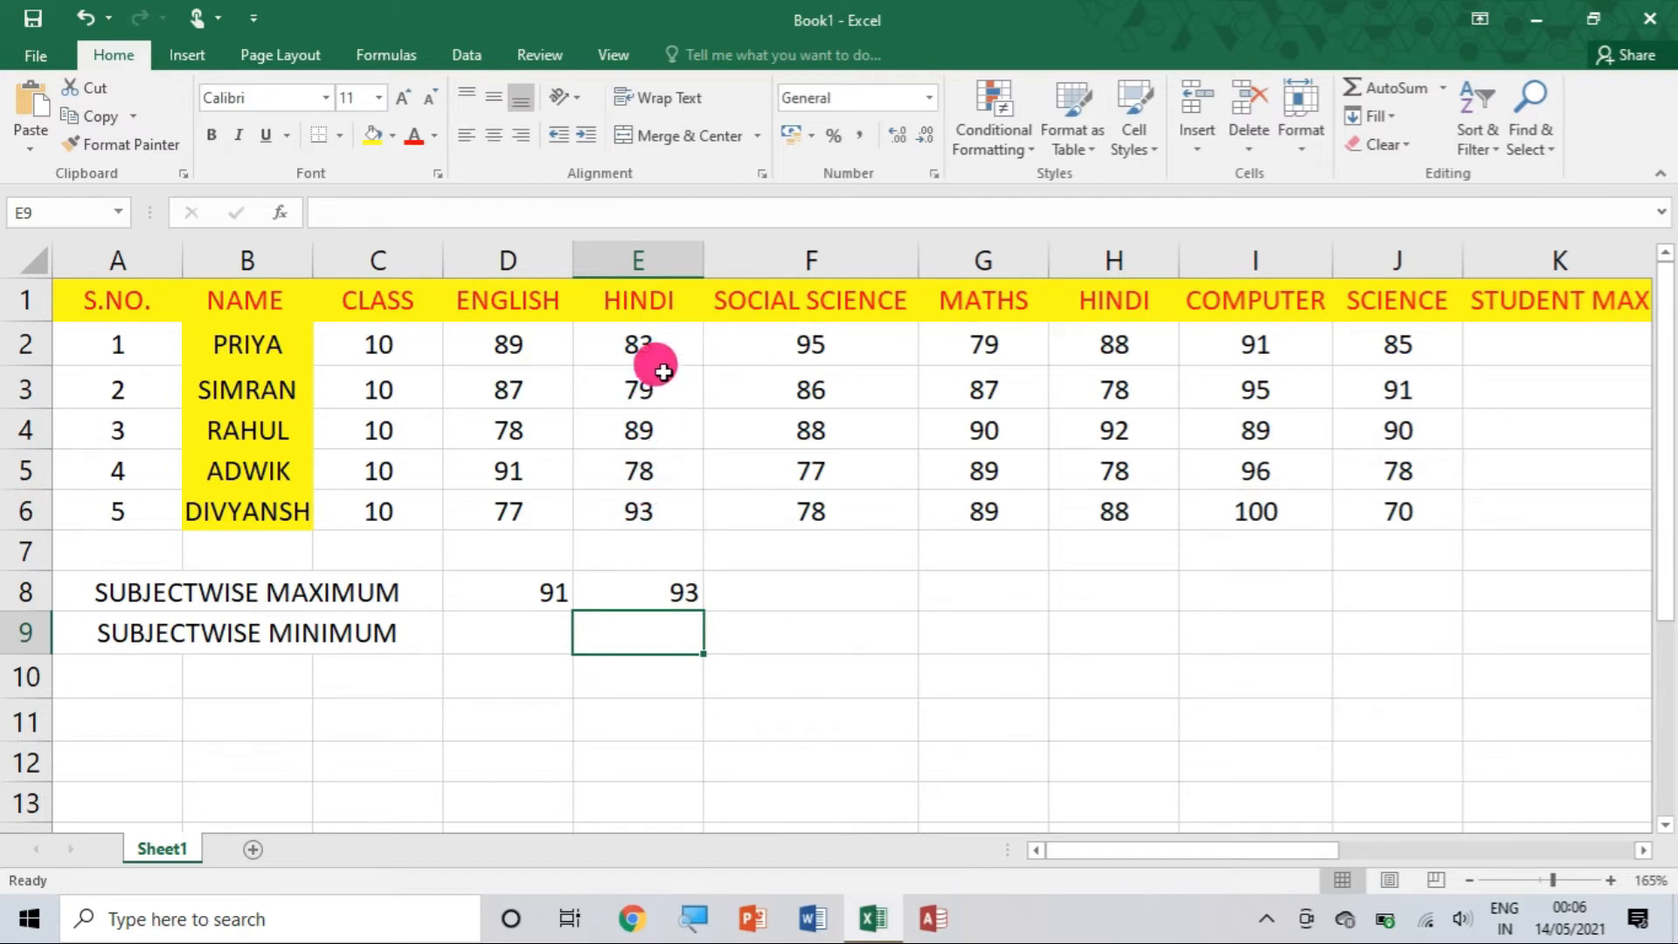
# - Fill the MAX formulas from D8:E8 across the subjectwise maximum row to I8
pyautogui.moveTo(553, 580); pyautogui.dragTo(649, 587)
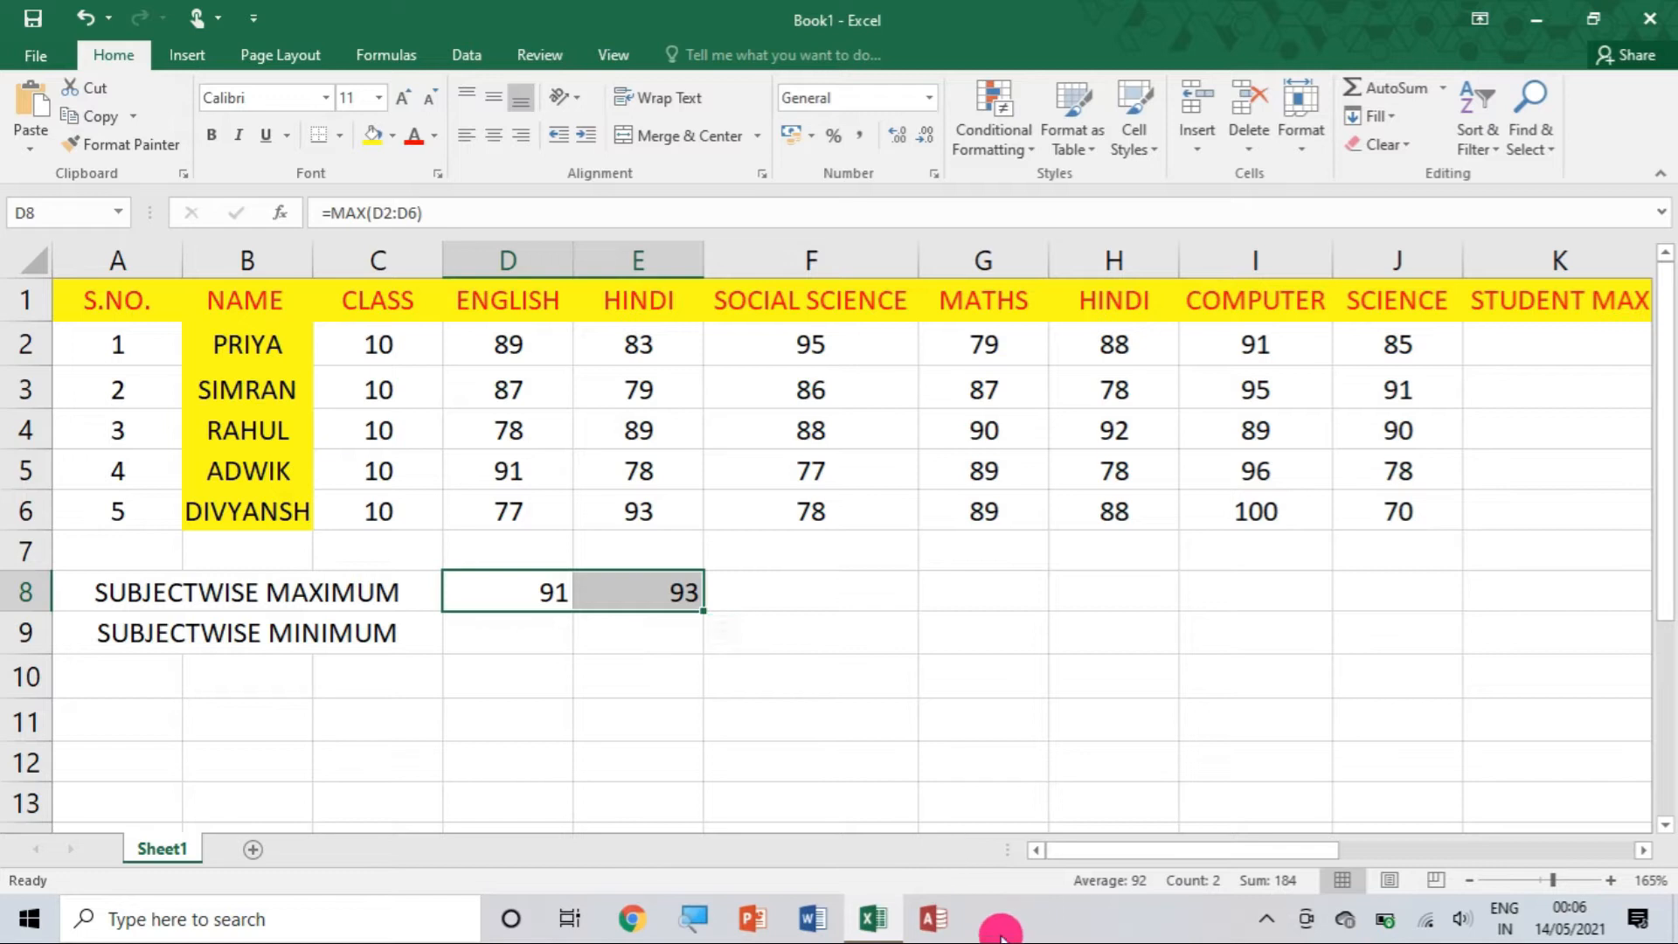
pyautogui.click(708, 918)
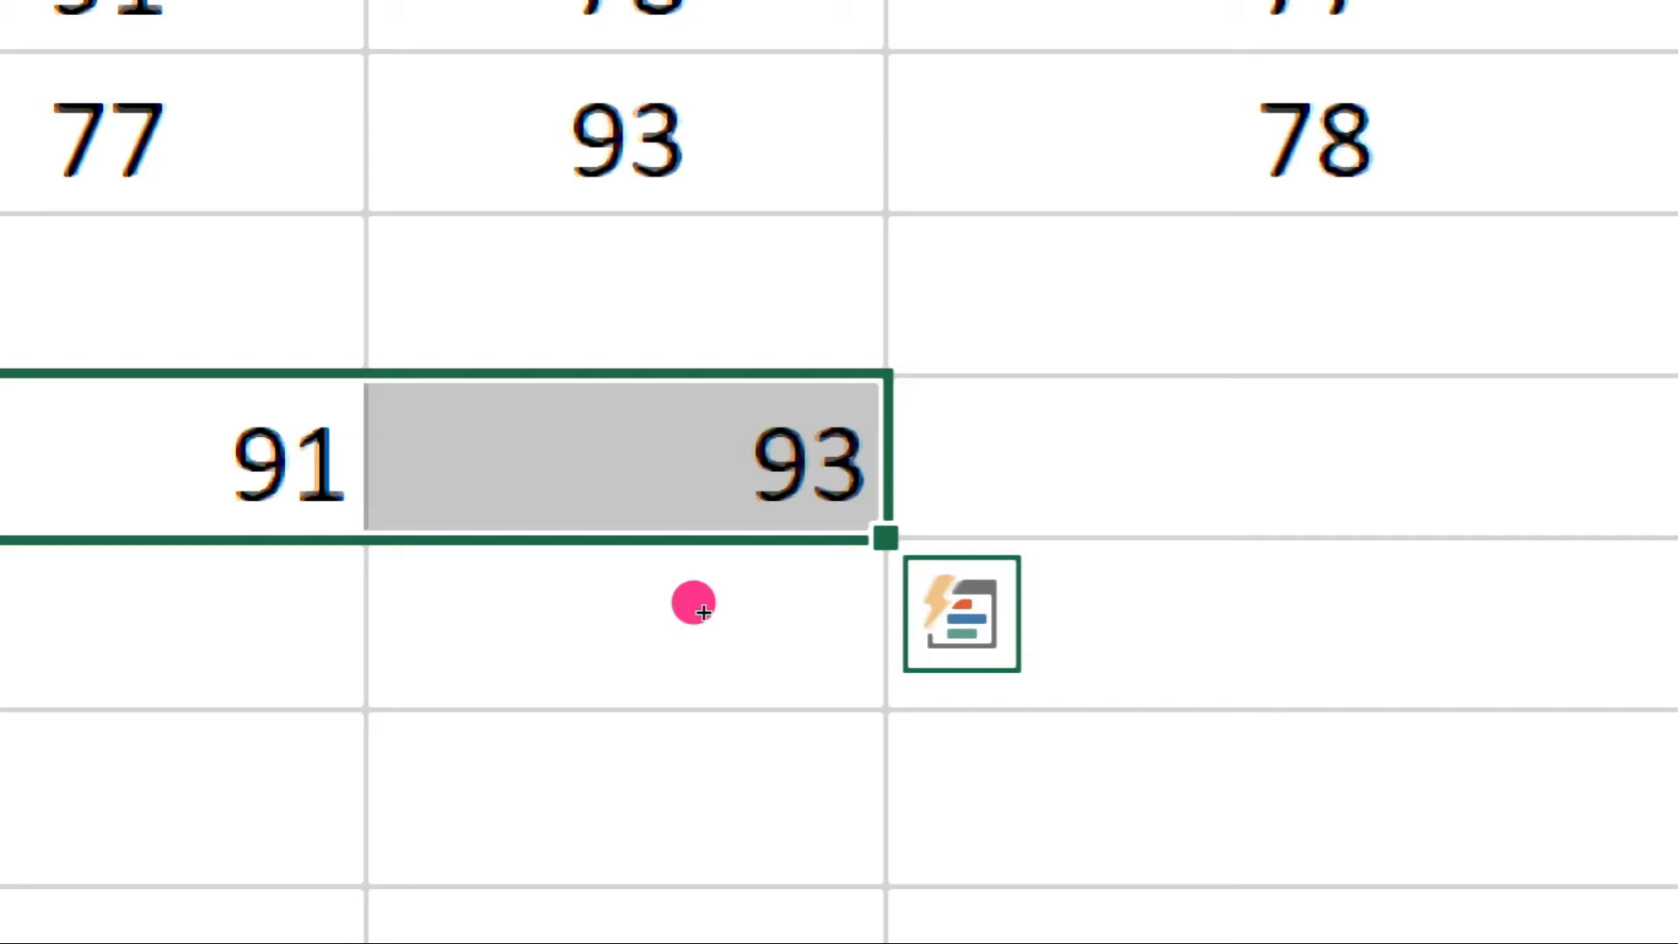
pyautogui.moveTo(704, 612); pyautogui.dragTo(1497, 591)
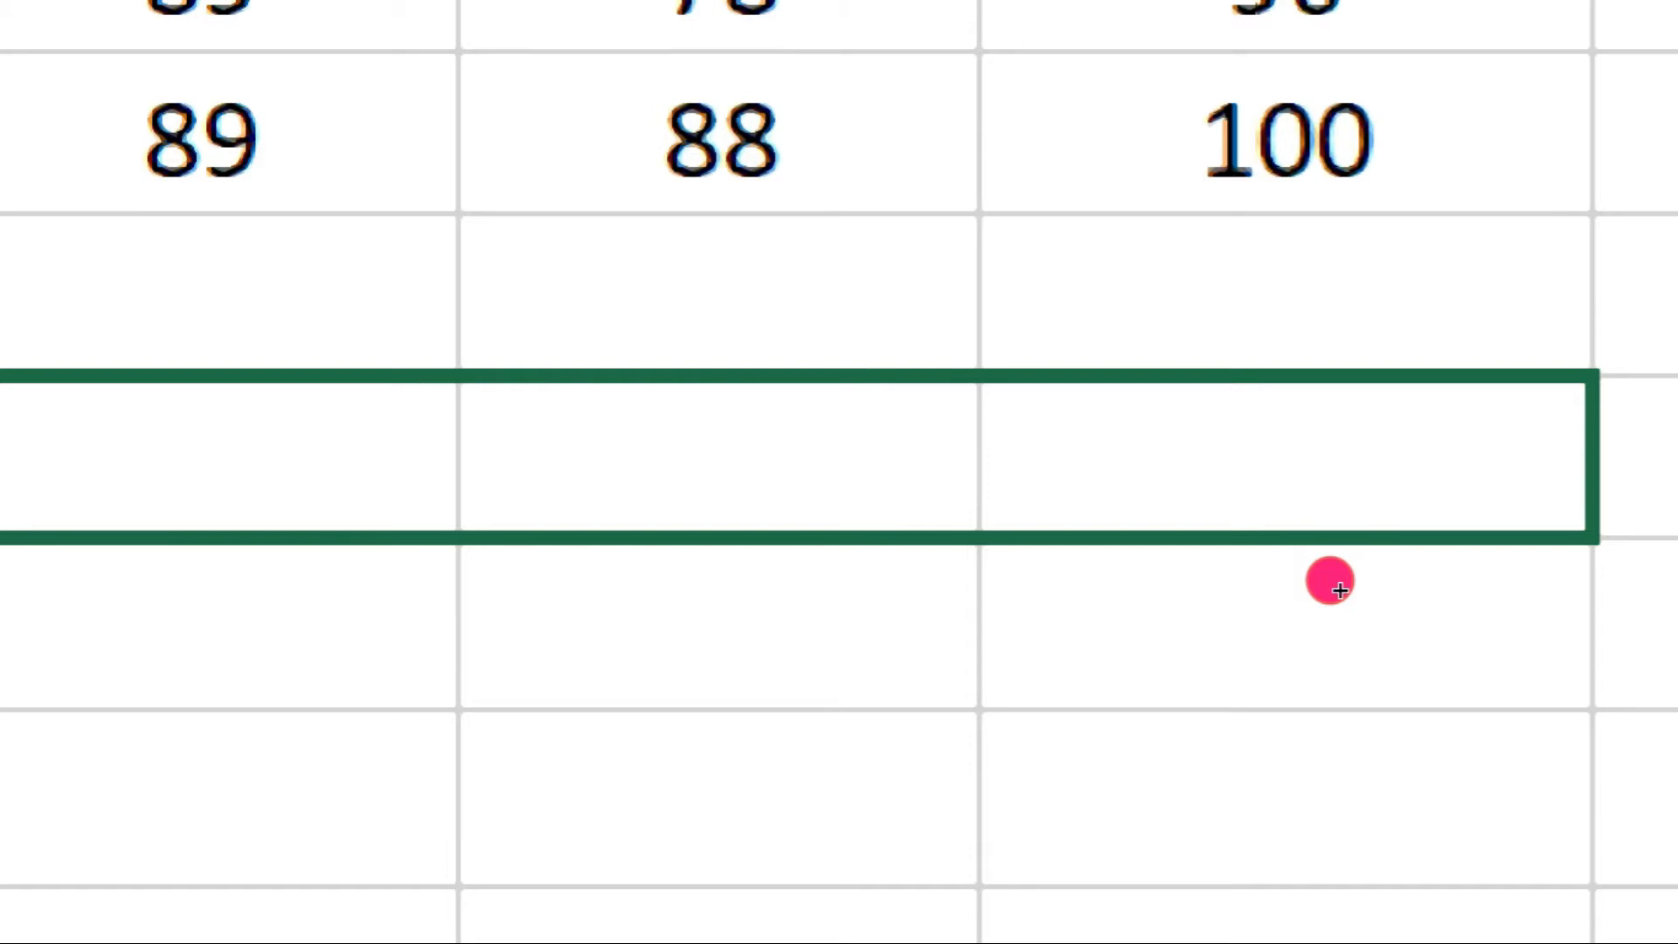
pyautogui.moveTo(1340, 591); pyautogui.dragTo(1338, 589)
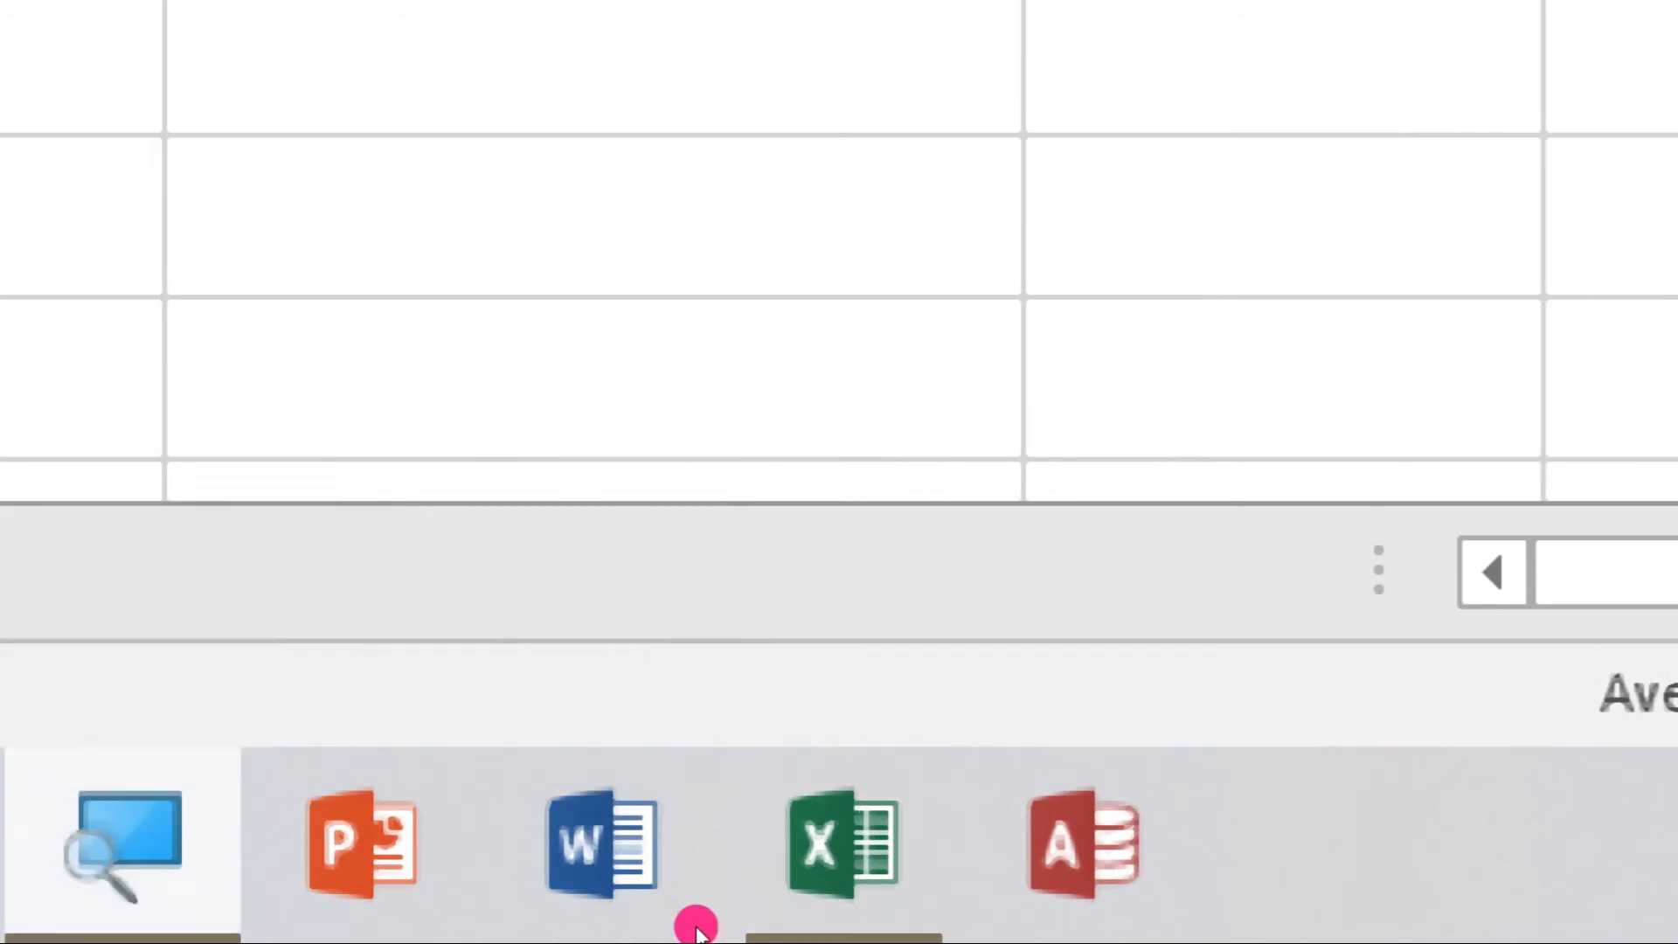
pyautogui.rightClick(695, 922)
pyautogui.click(675, 868)
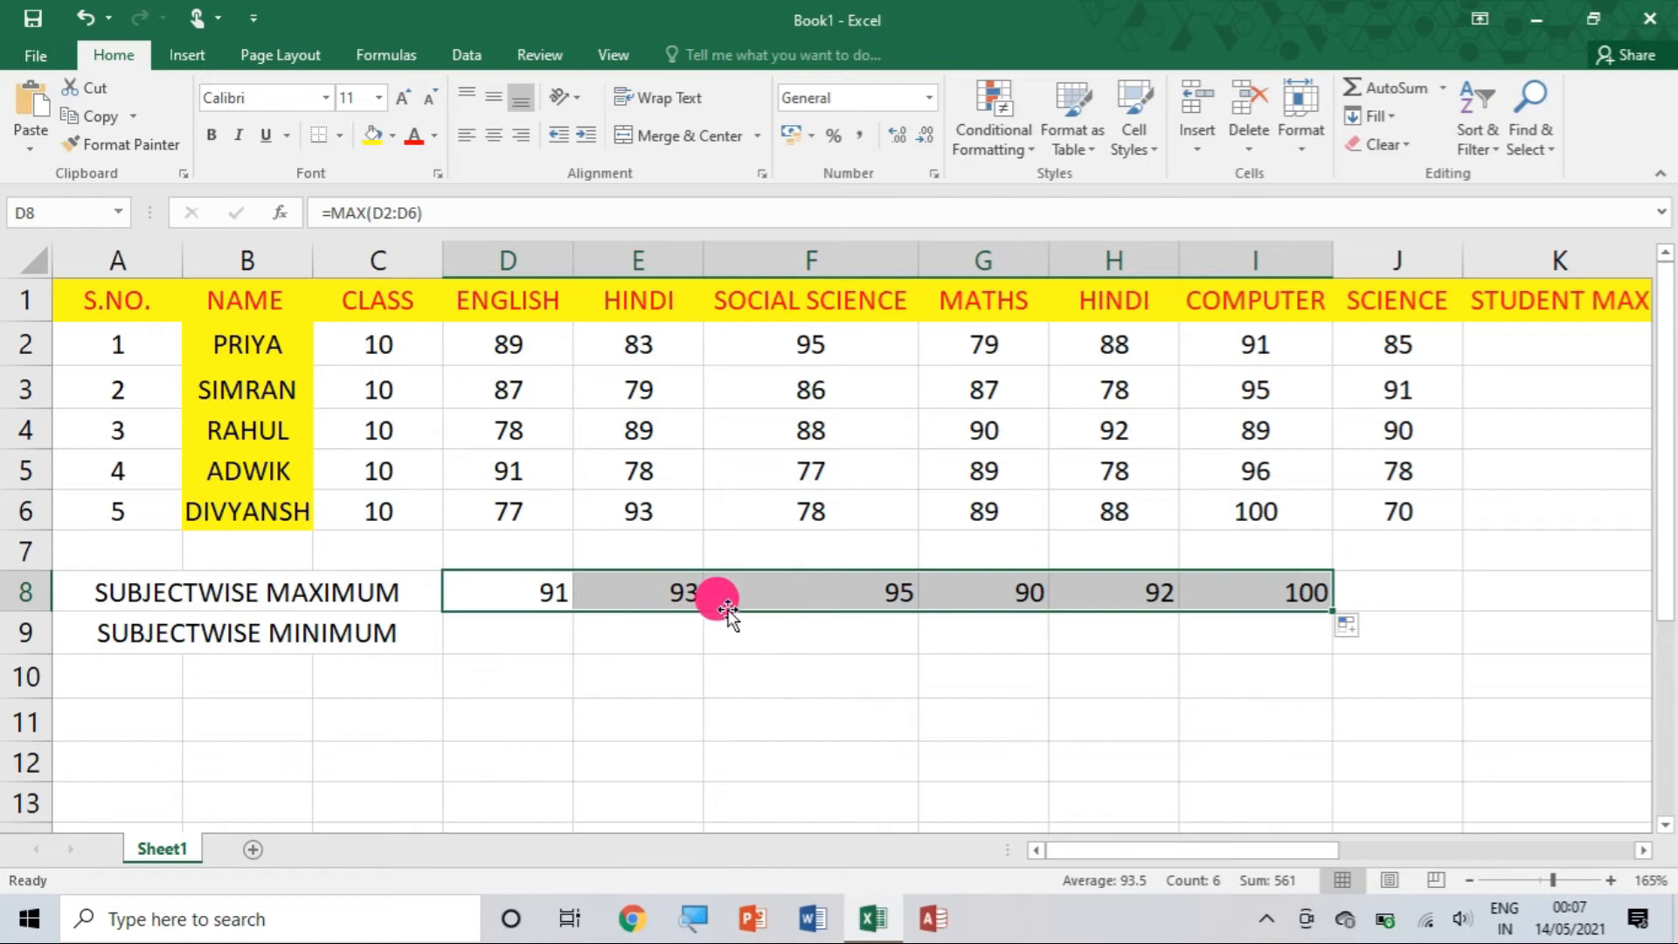
# - Examine the MAX formulas in E8, F8 and G8 against the marks ranges of their subject columns
pyautogui.click(878, 597)
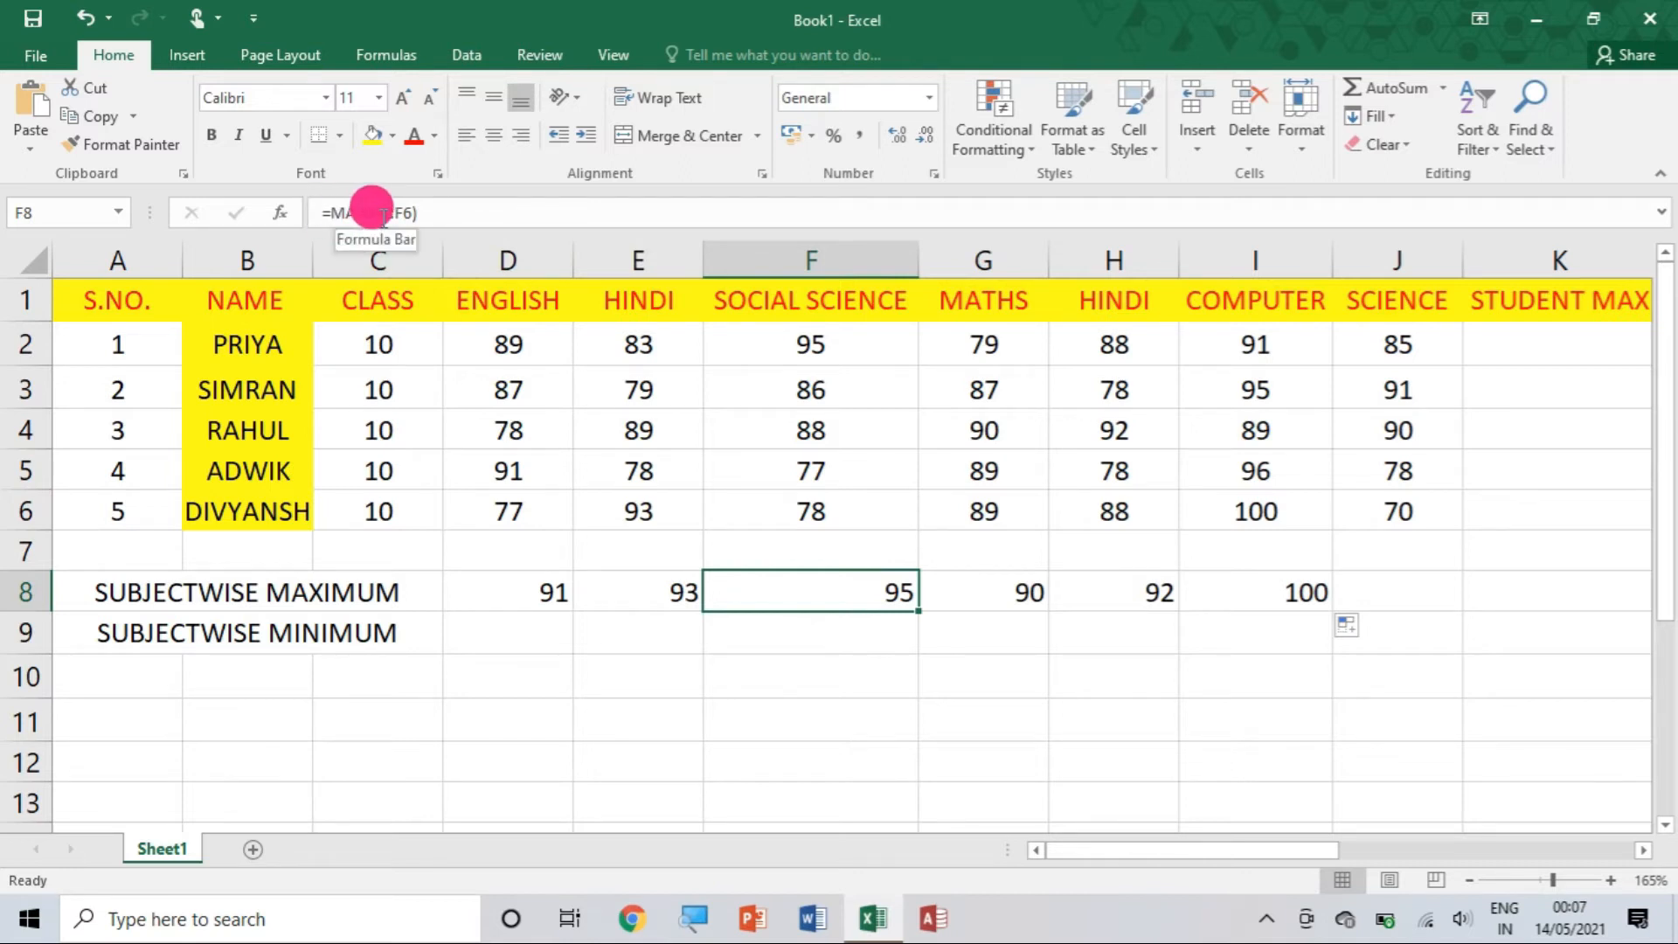
pyautogui.moveTo(798, 344); pyautogui.dragTo(868, 498)
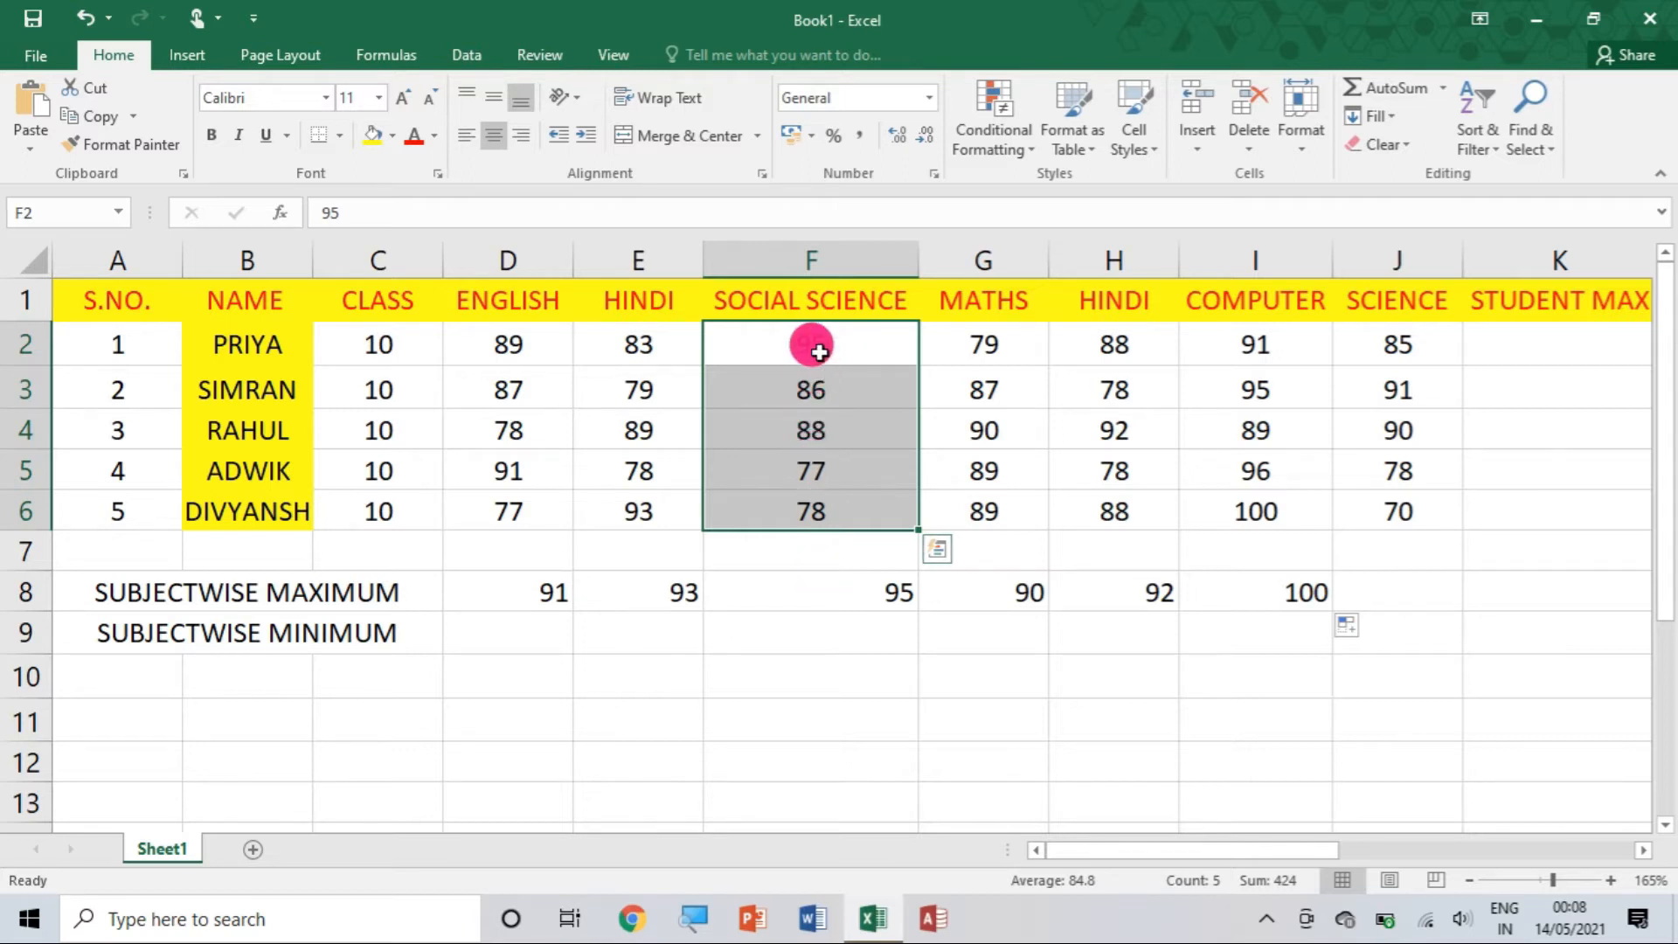
pyautogui.click(644, 355)
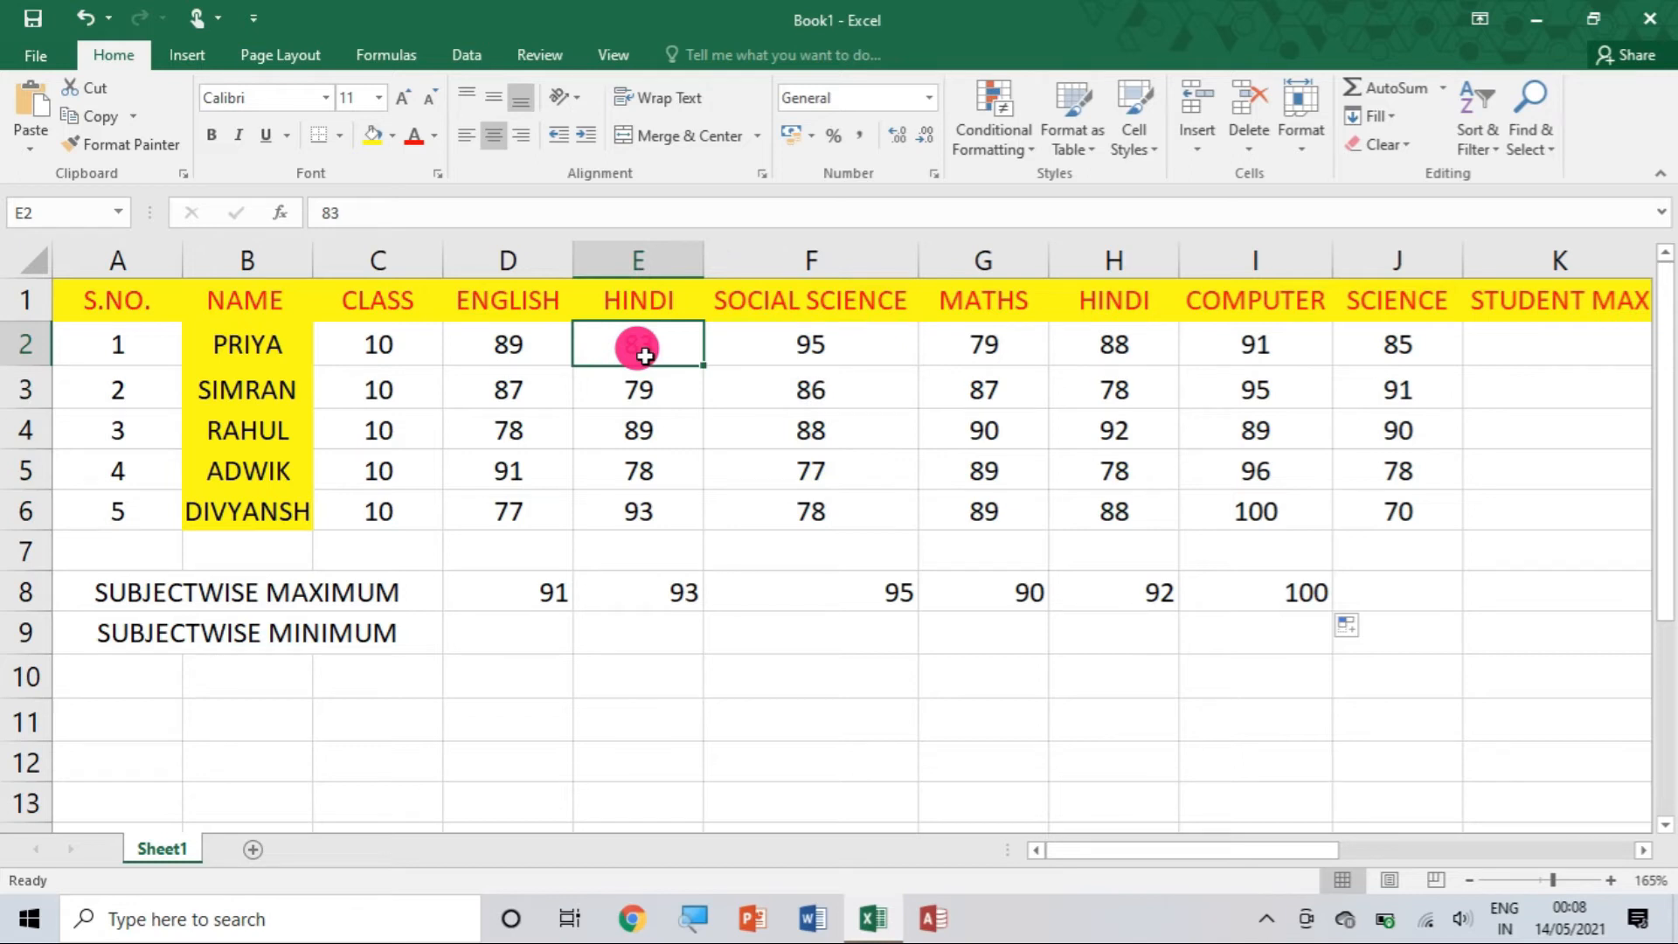
pyautogui.click(668, 605)
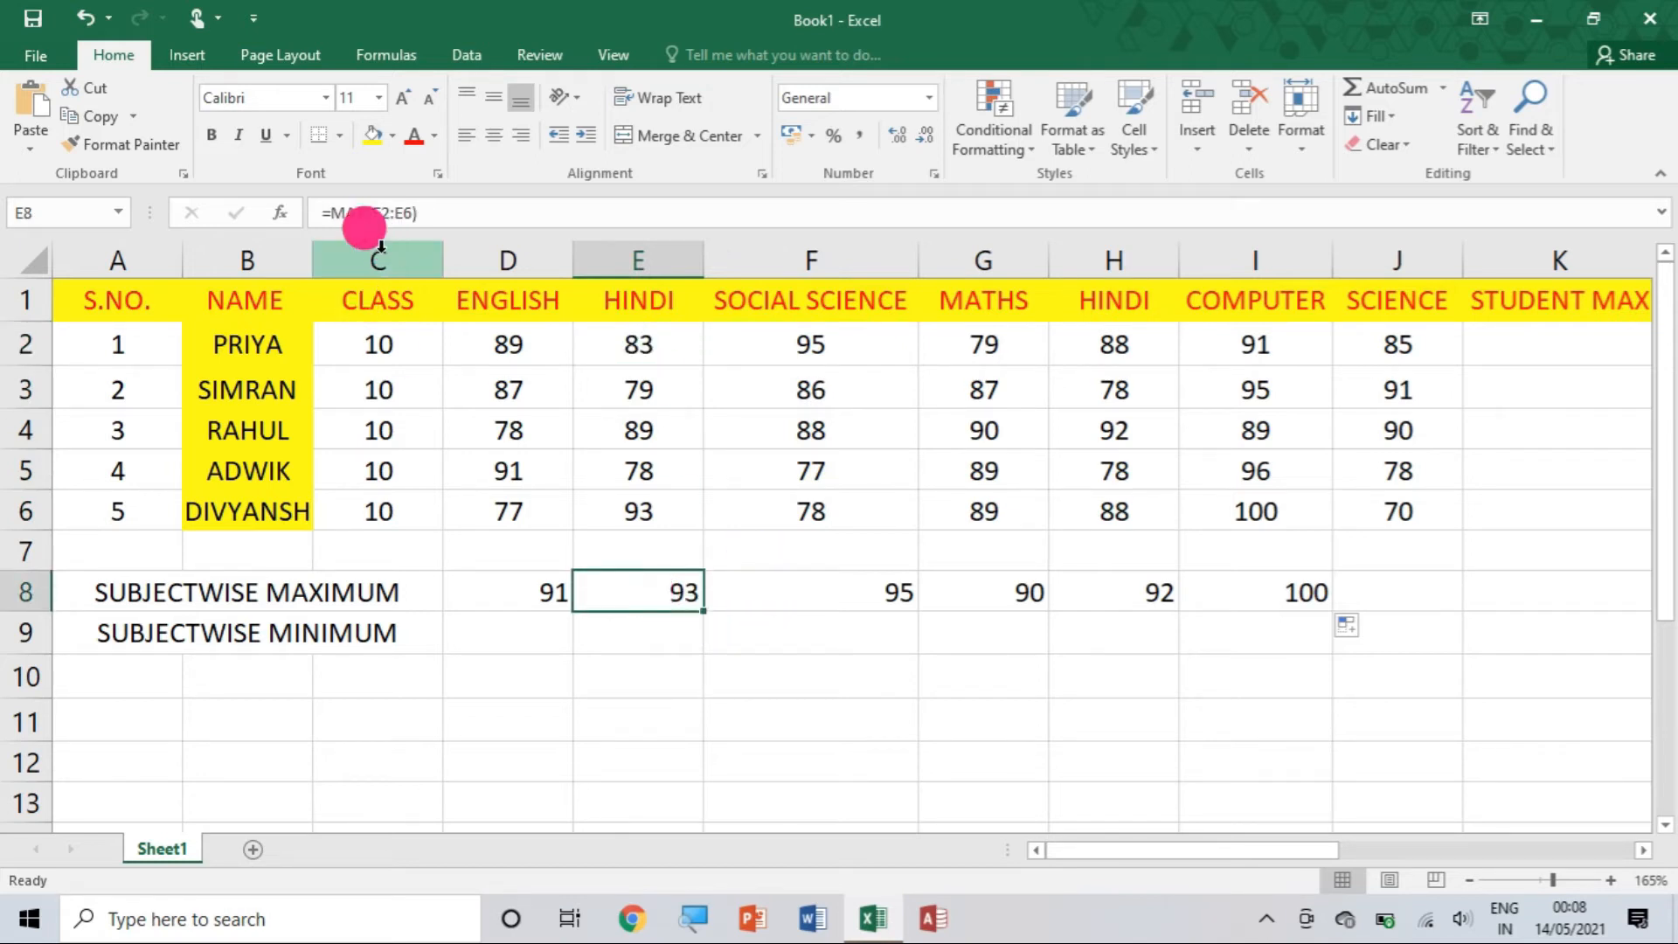
pyautogui.click(854, 593)
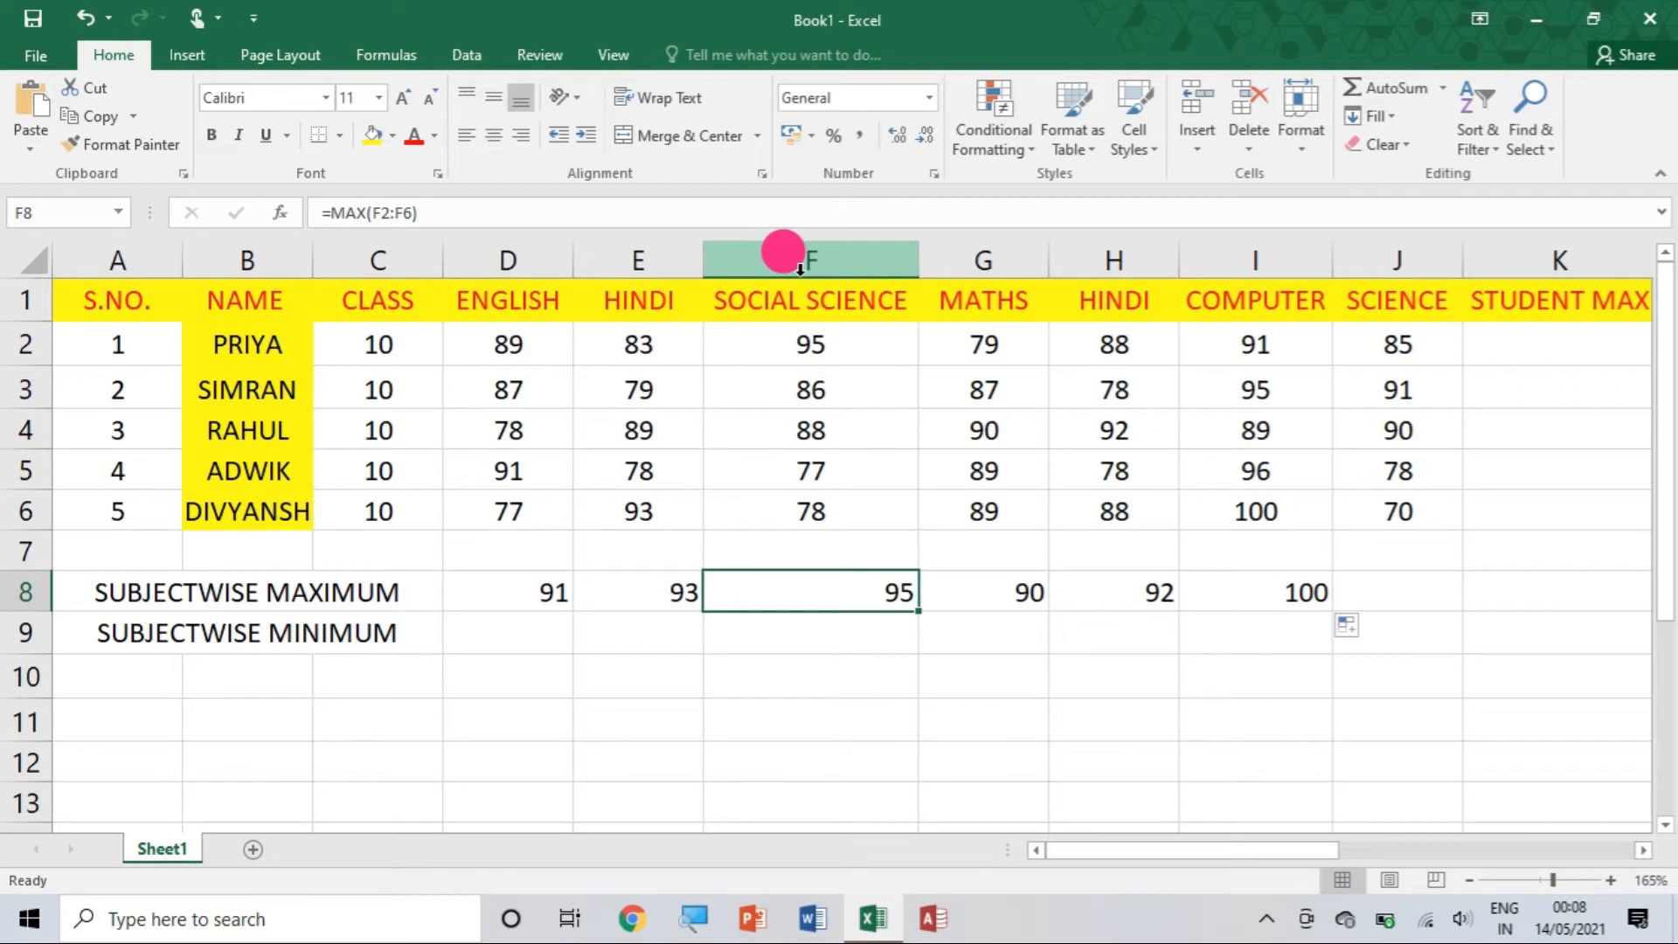
pyautogui.click(1025, 616)
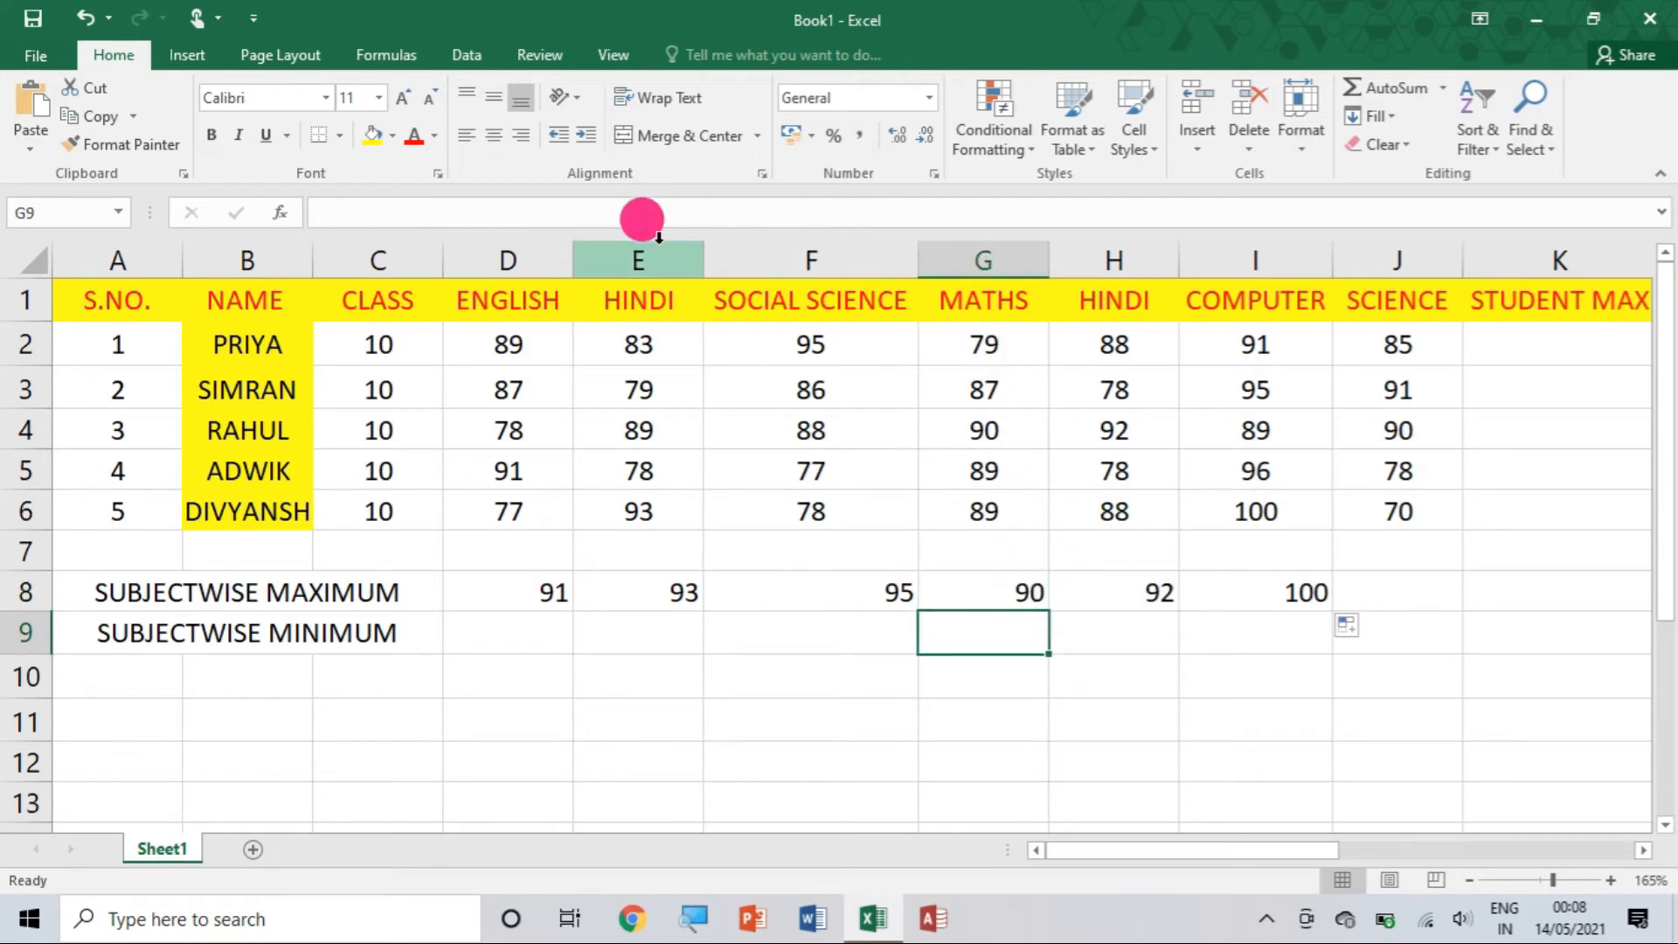
pyautogui.click(985, 586)
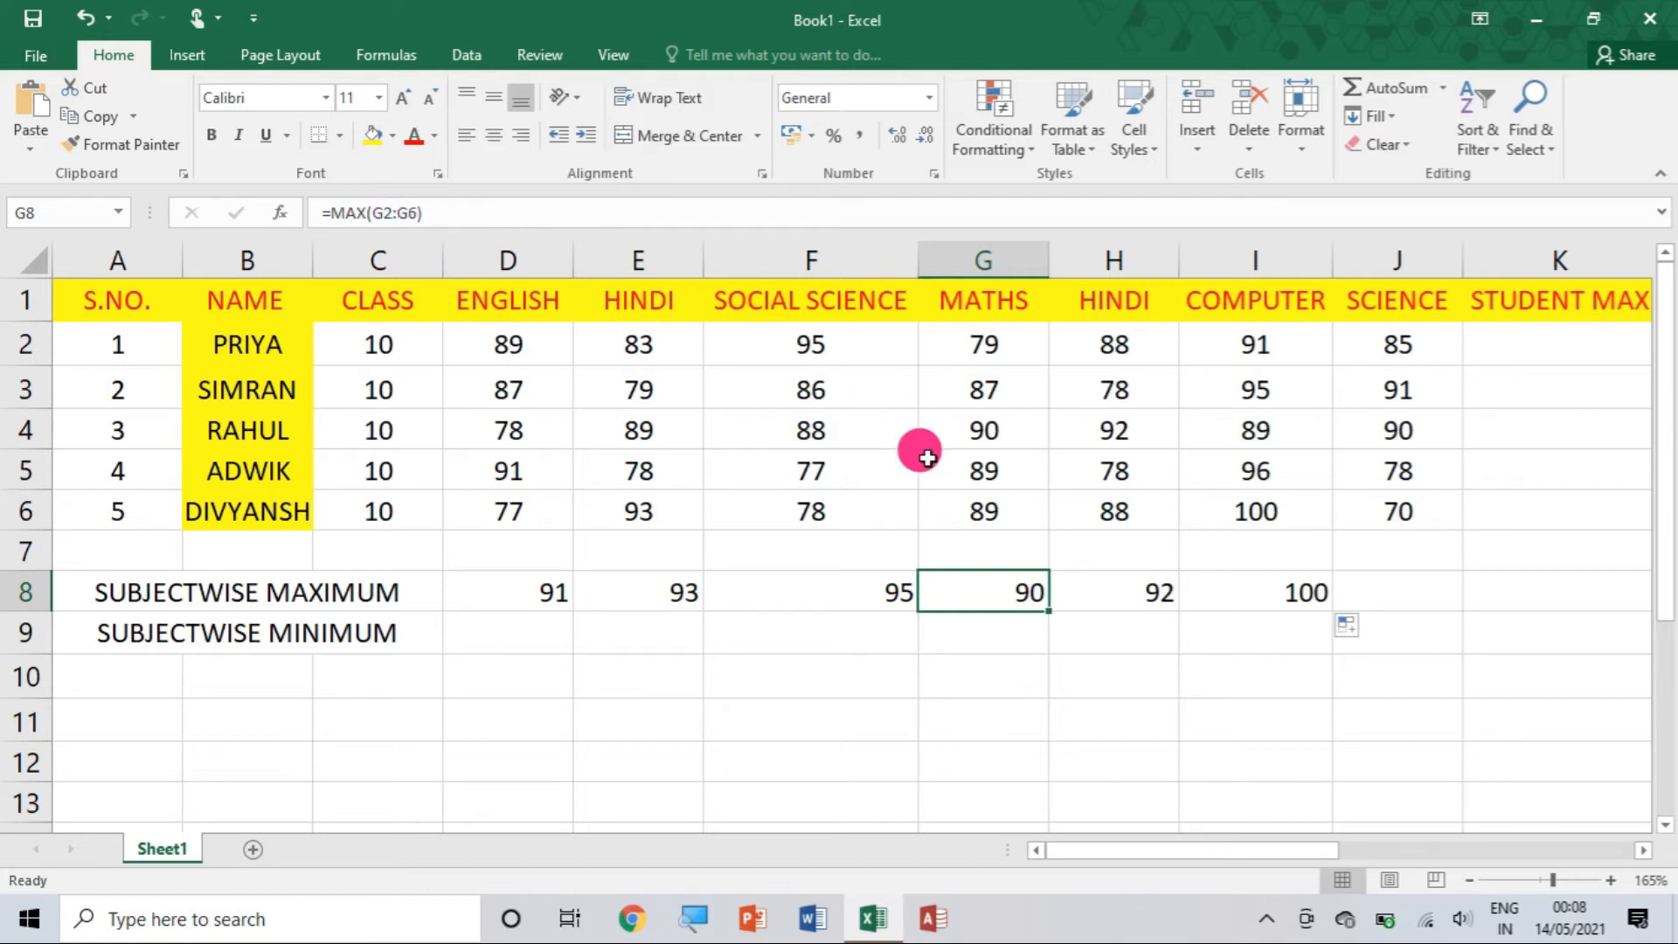
# - Extend the MAX formulas from H8:I8 to J8 for the Science subjectwise maximum
pyautogui.click(1397, 584)
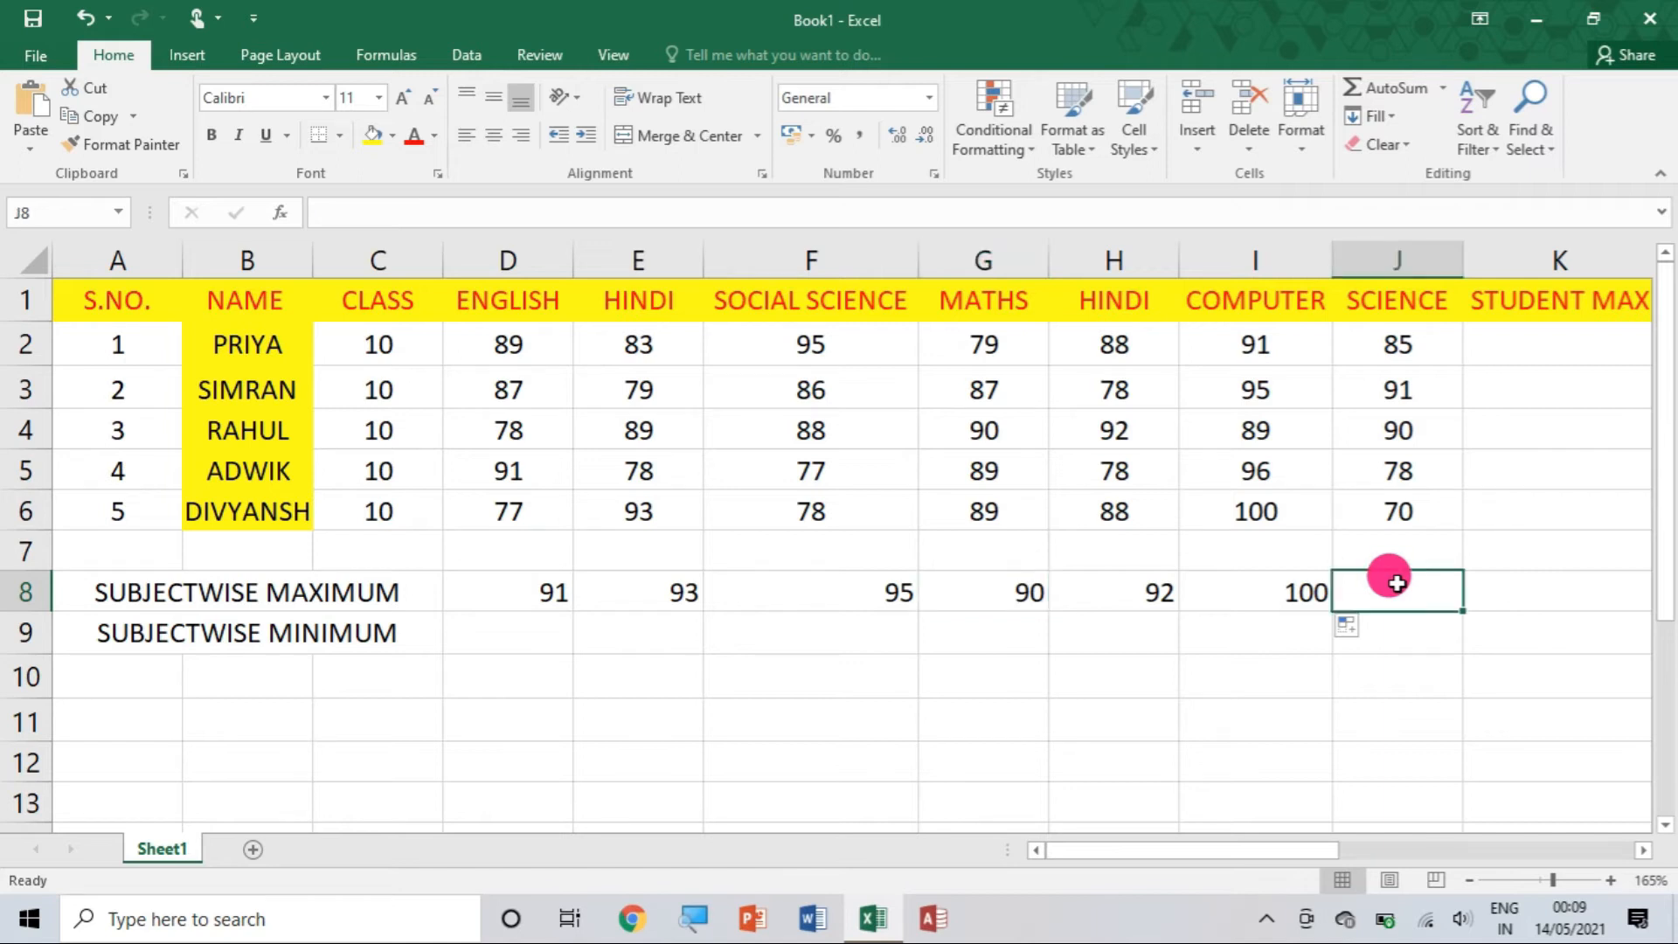
pyautogui.click(1284, 582)
pyautogui.moveTo(1160, 578); pyautogui.dragTo(1217, 573)
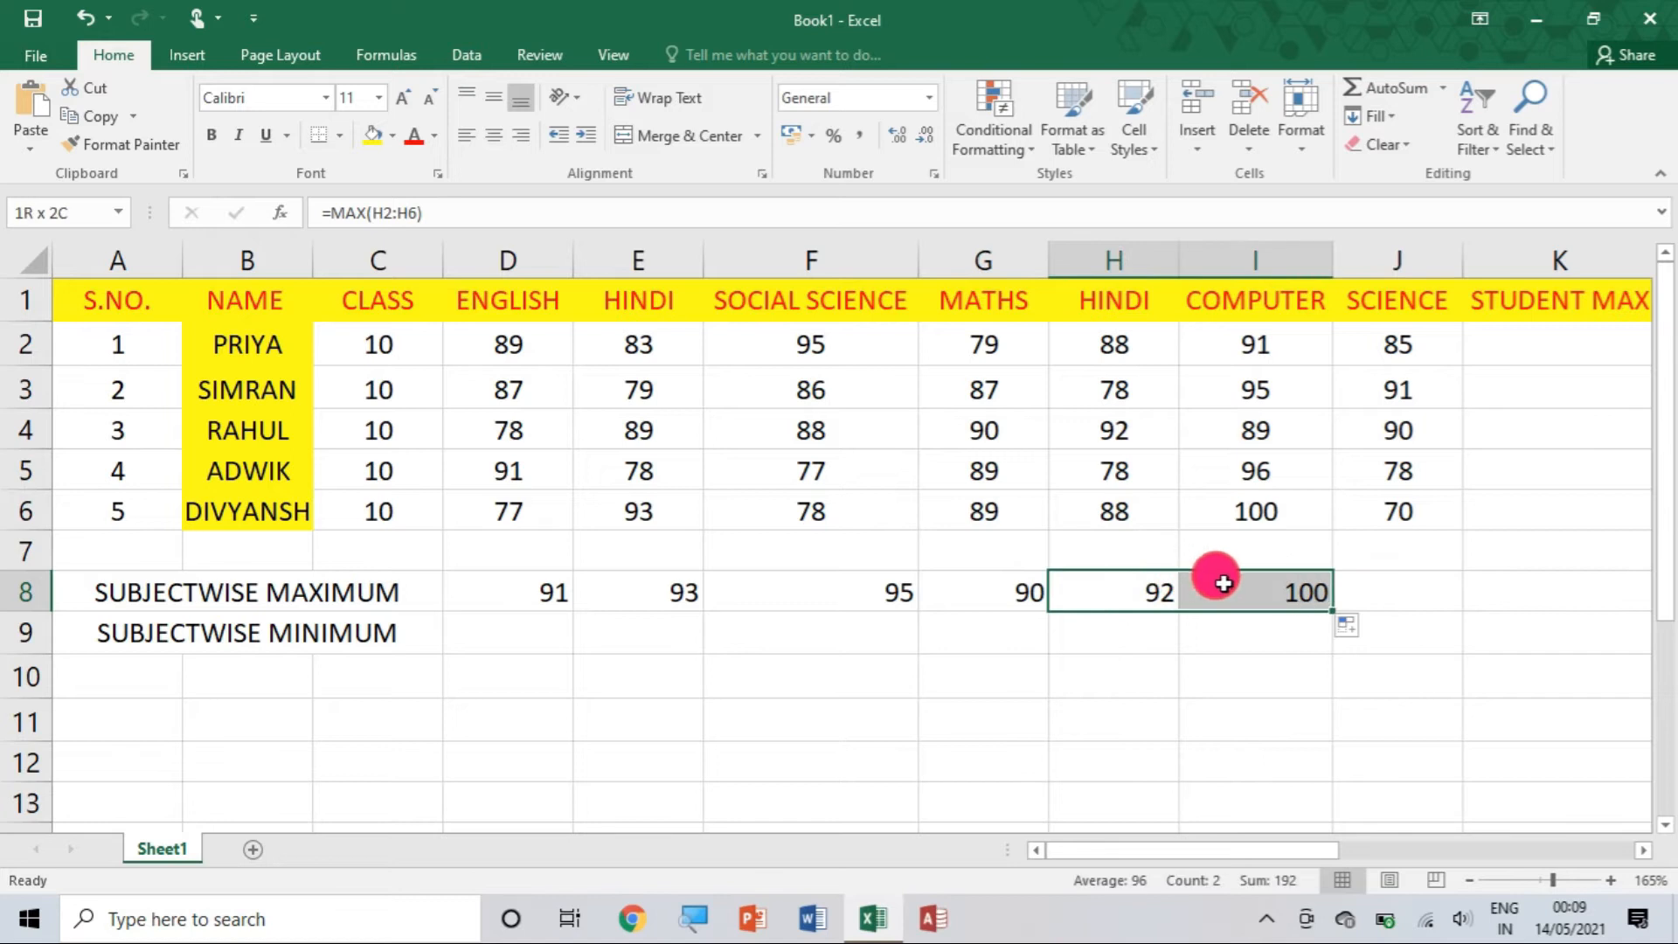
pyautogui.moveTo(1333, 611); pyautogui.dragTo(1427, 612)
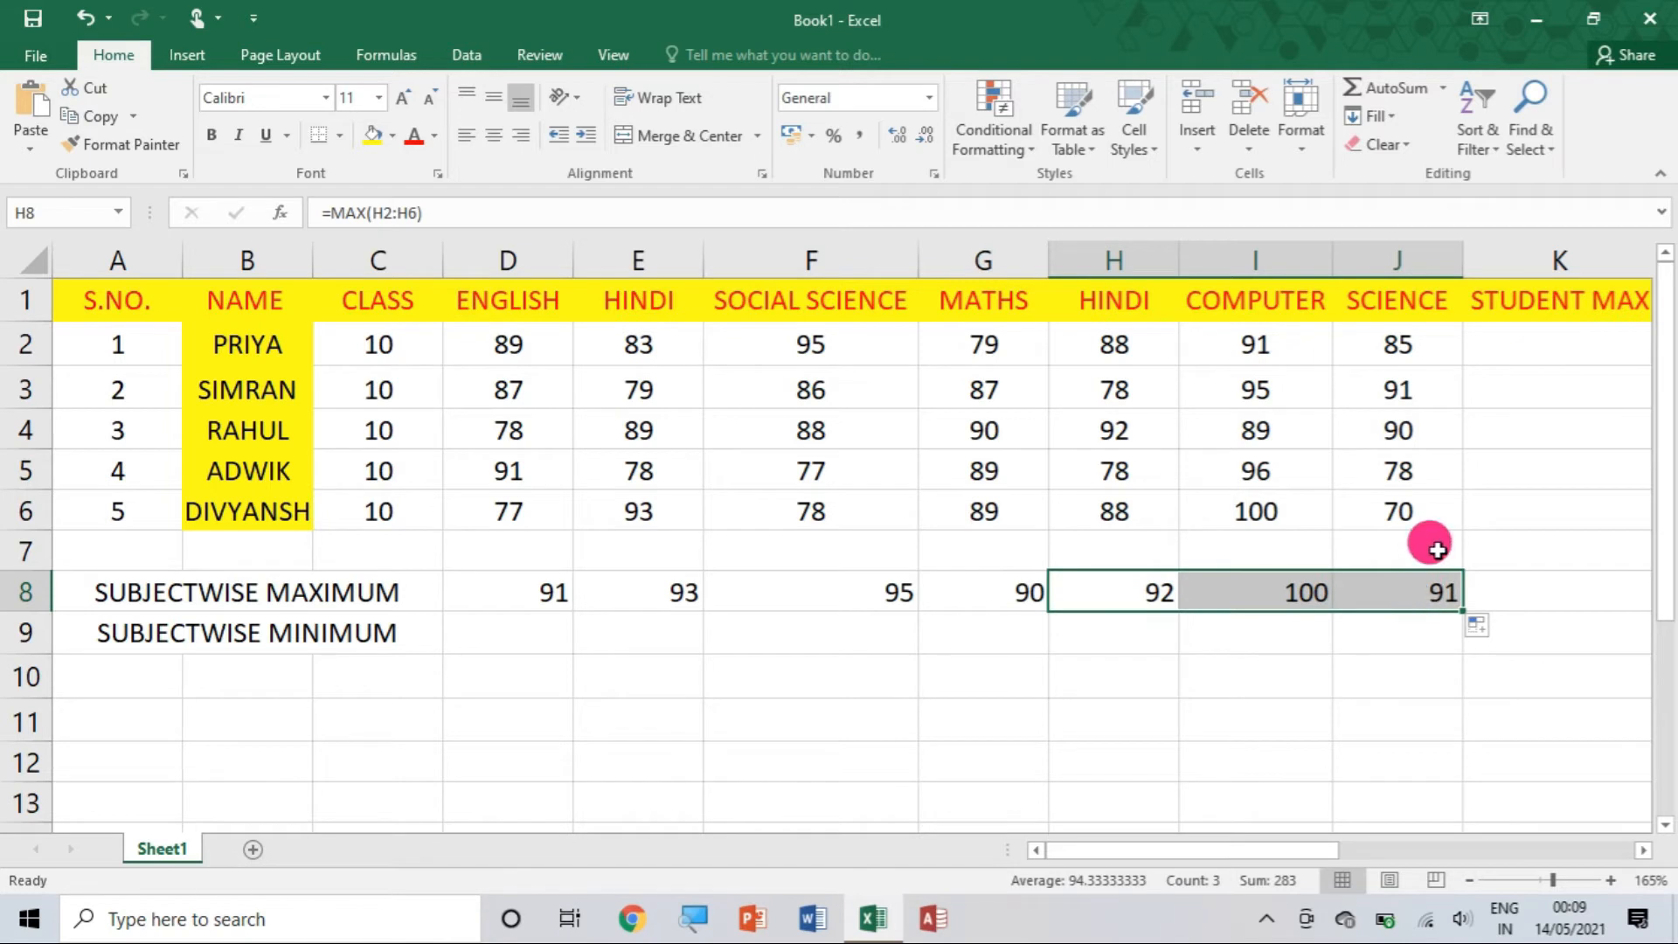
pyautogui.click(1388, 633)
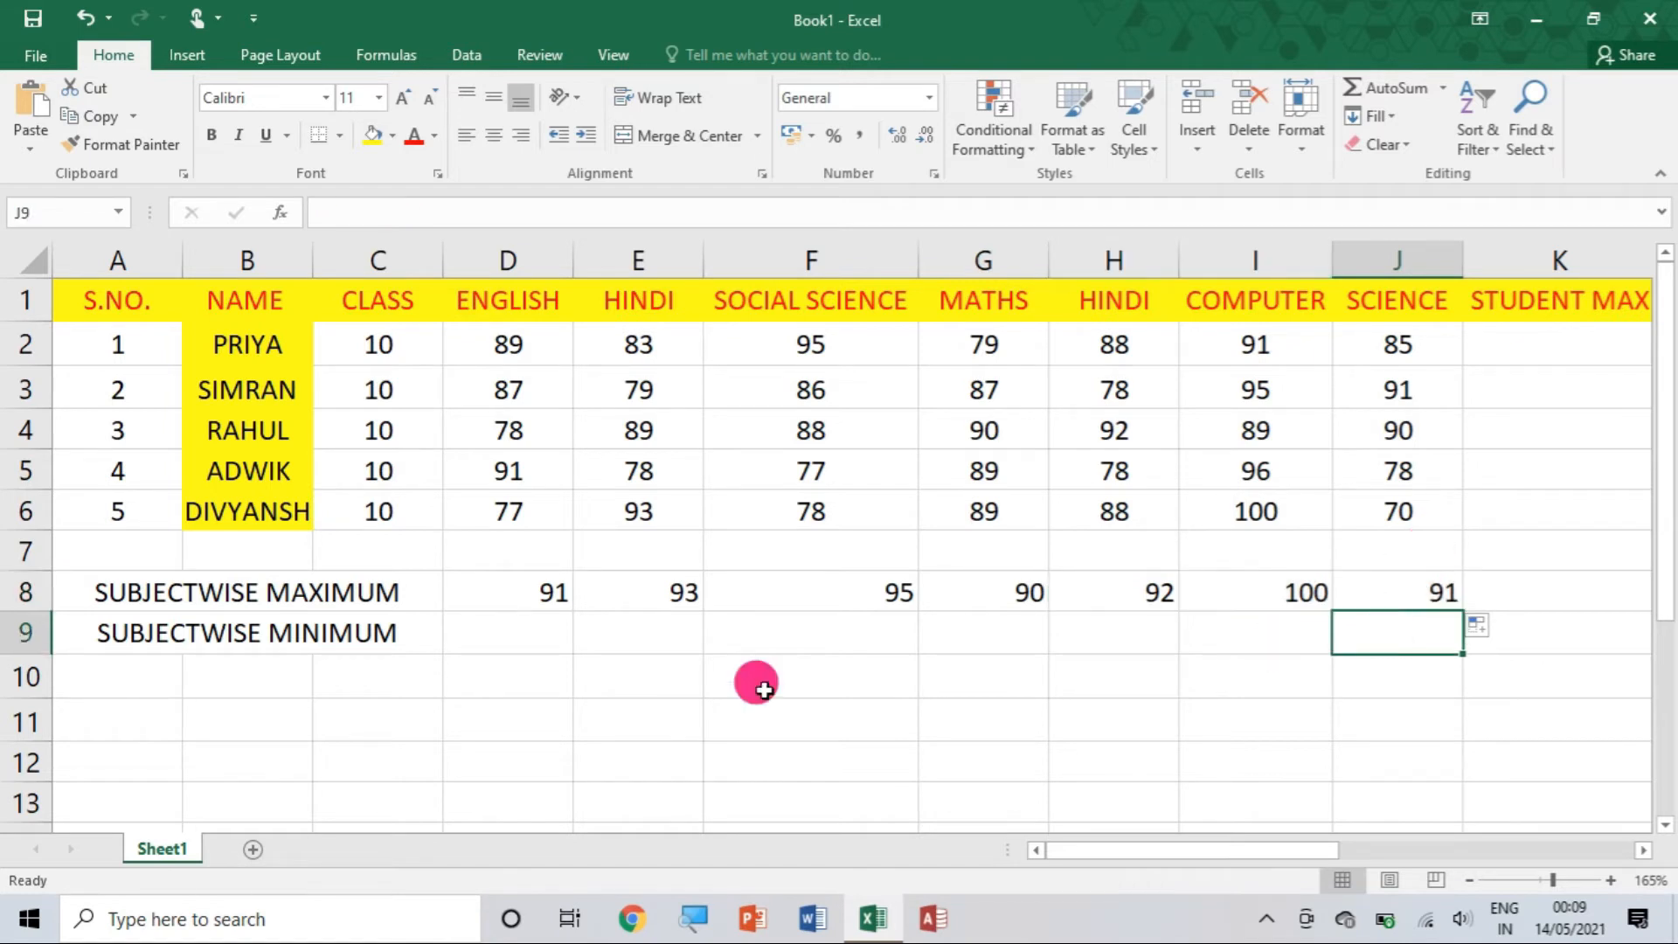
# - Enter the formula =MIN(D2:D6) in cell D9 for the English subjectwise minimum
pyautogui.click(530, 638)
pyautogui.write('=')
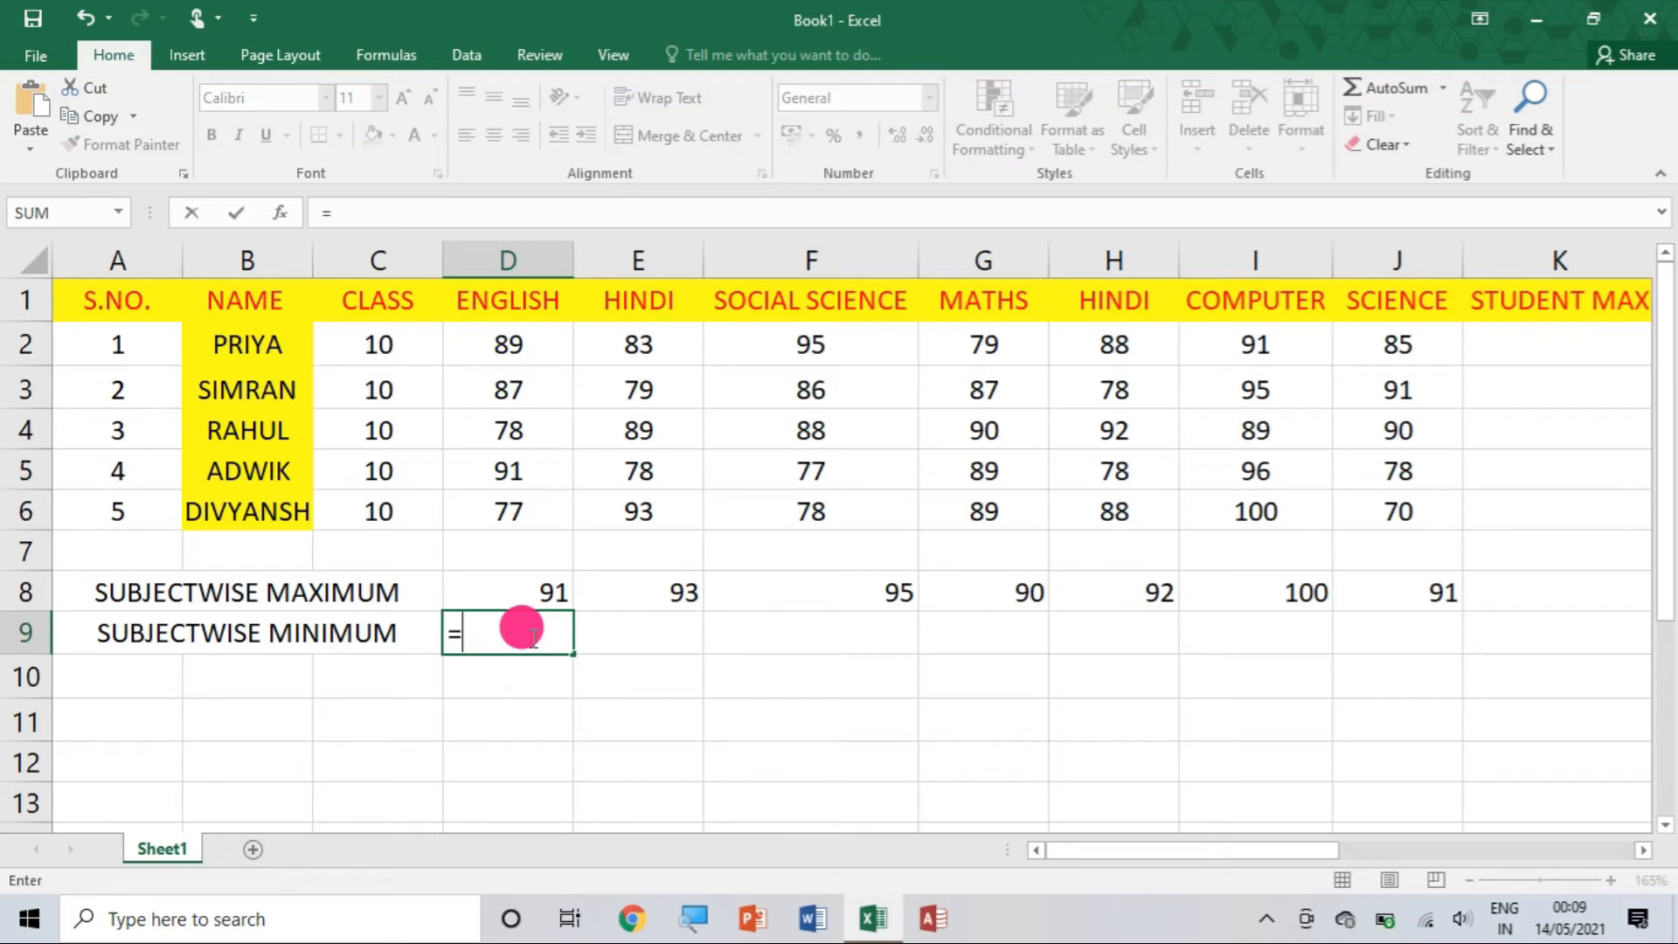
pyautogui.write('MIN')
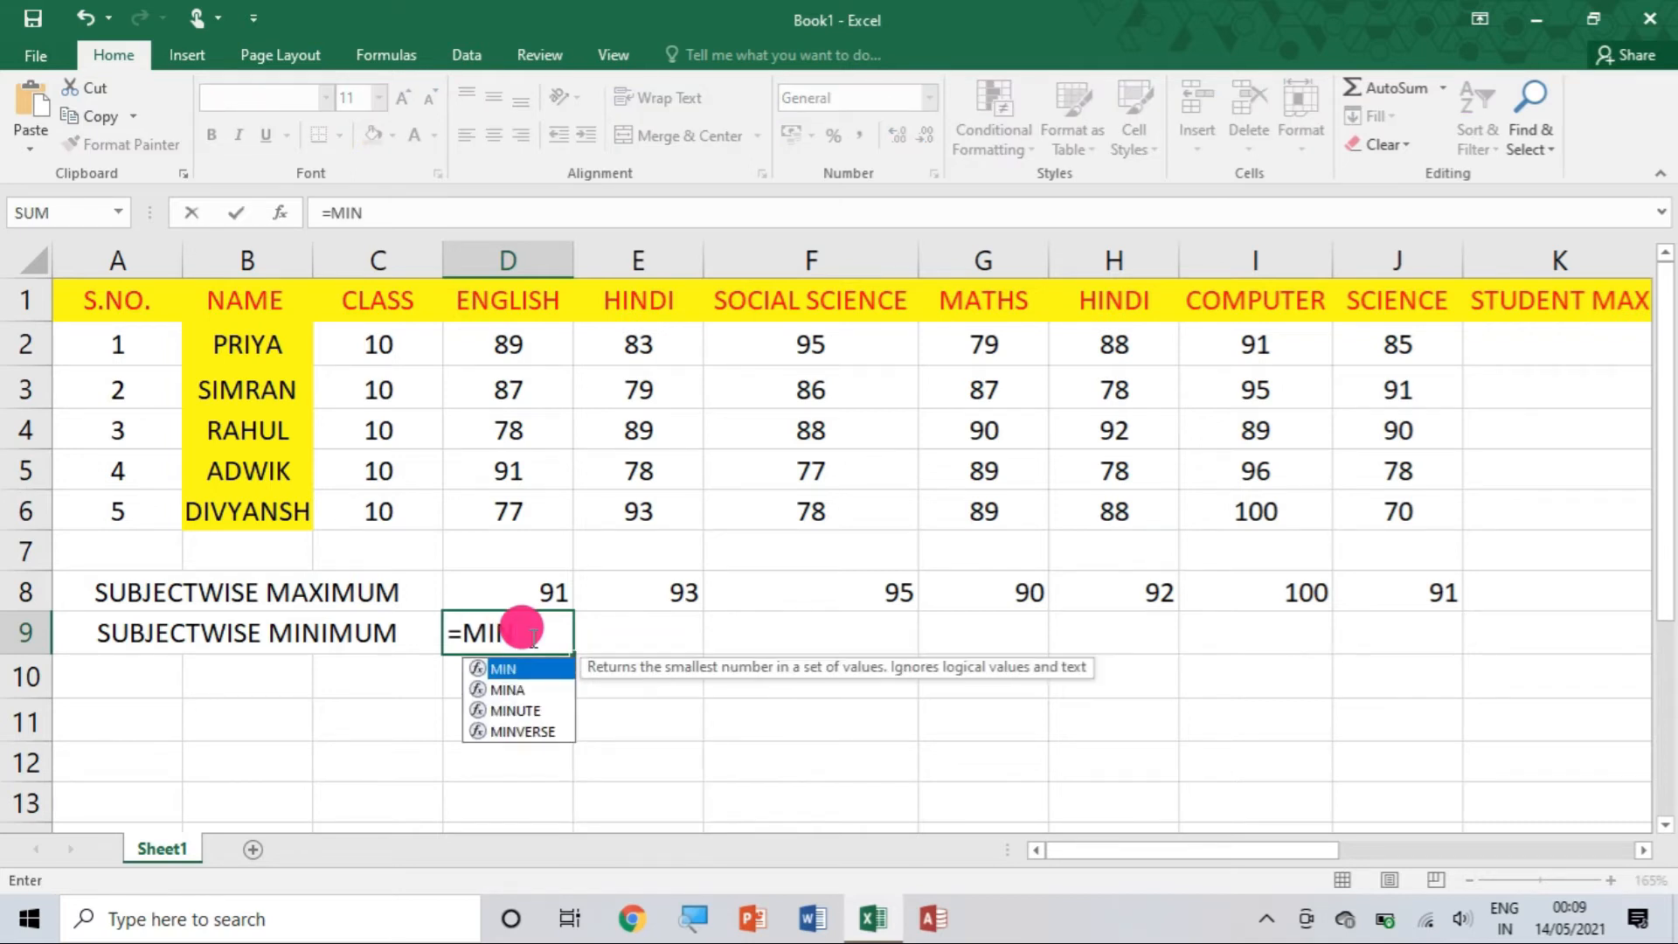
pyautogui.write('(')
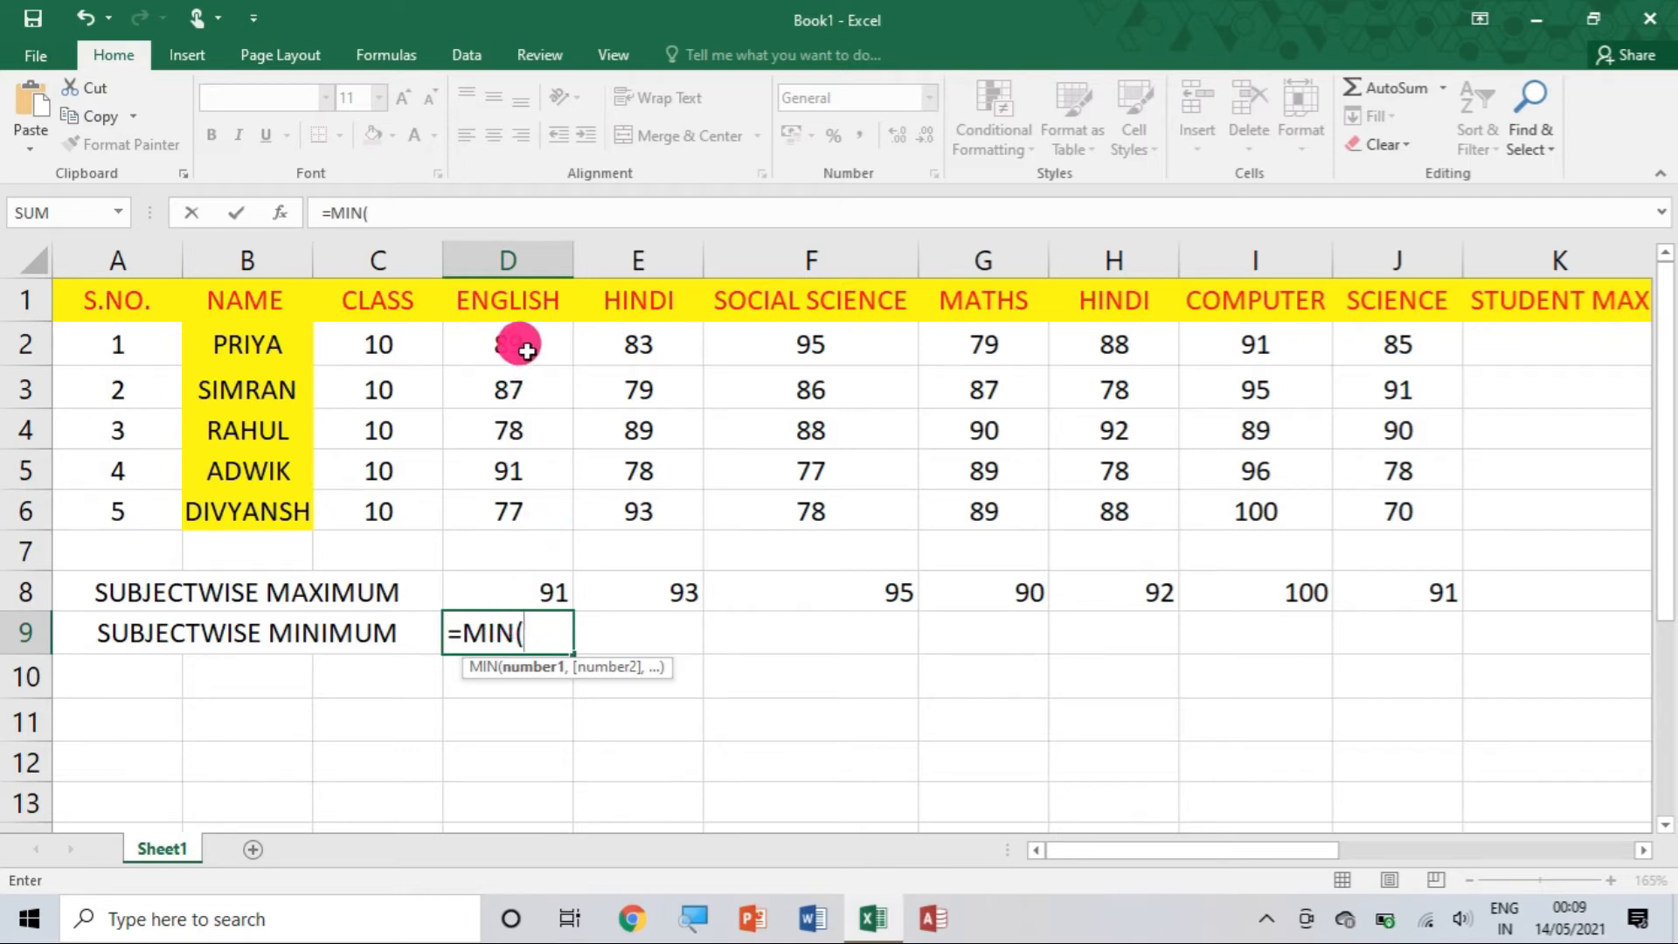
pyautogui.moveTo(527, 335); pyautogui.dragTo(531, 508)
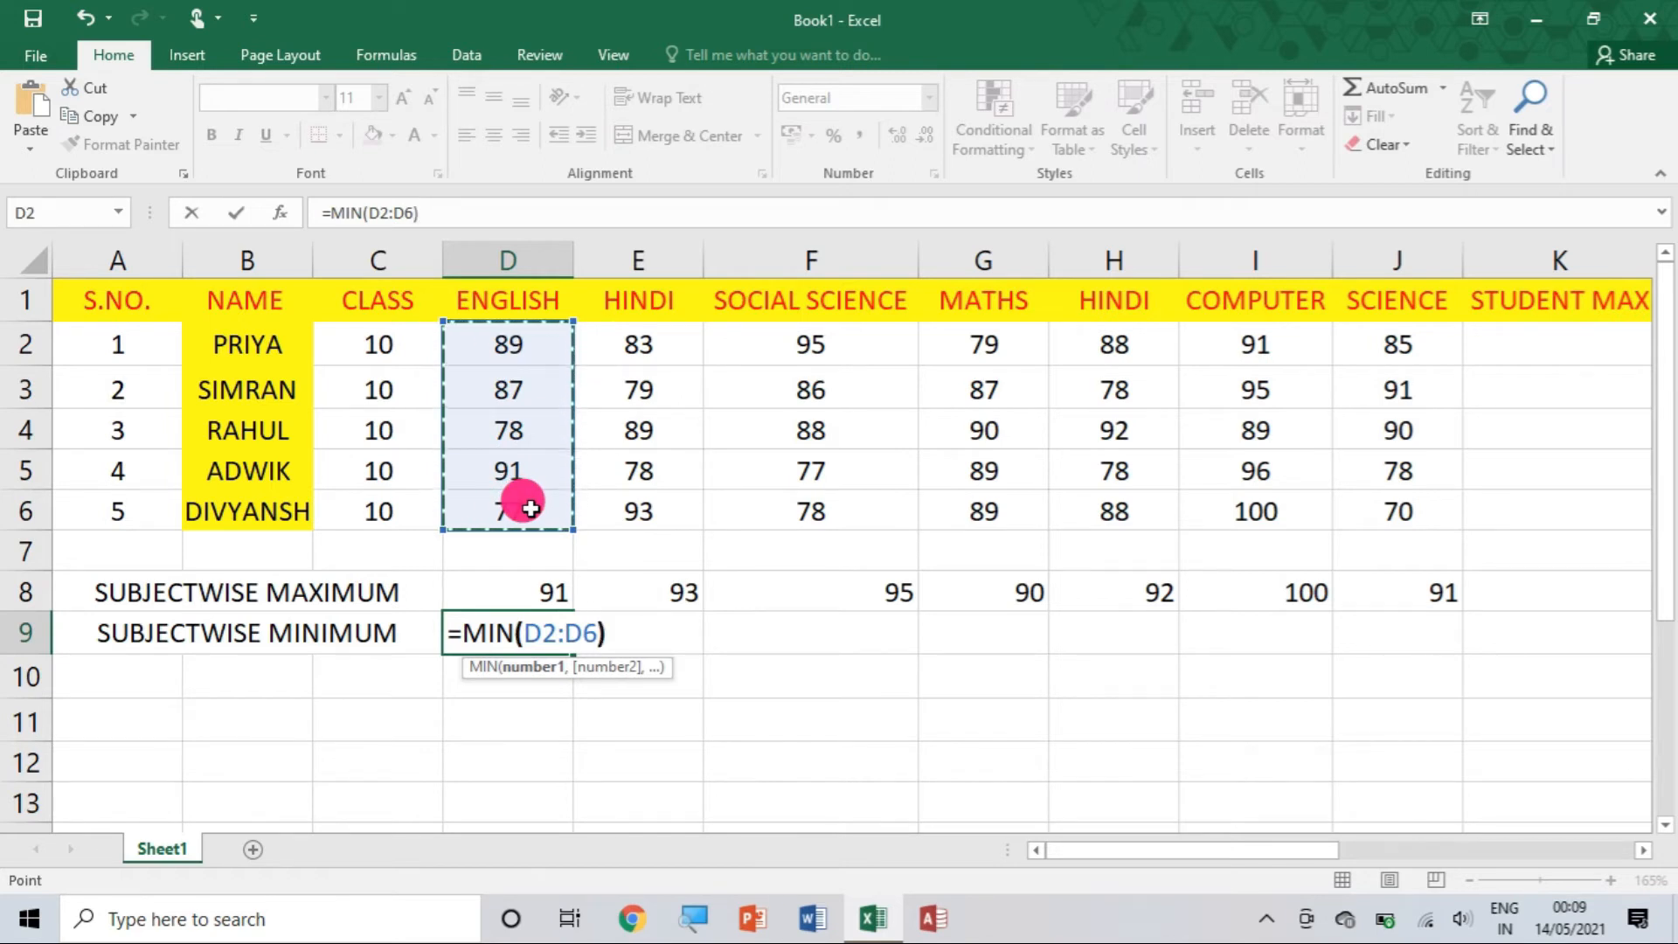
pyautogui.write(')')
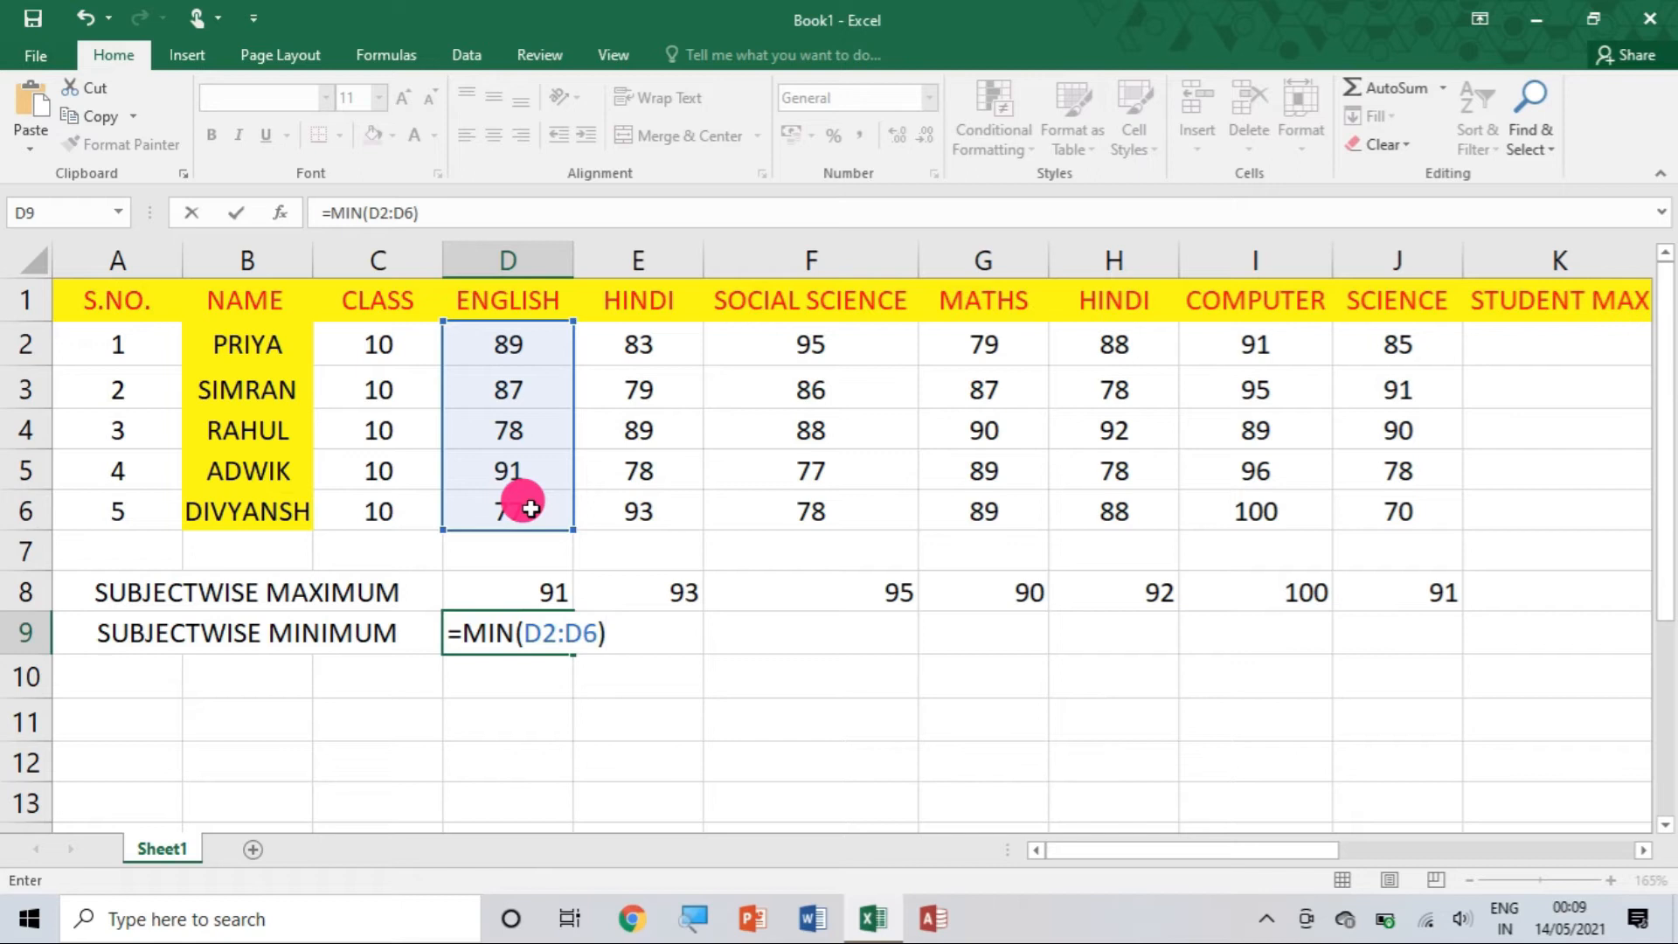
pyautogui.press('Return')
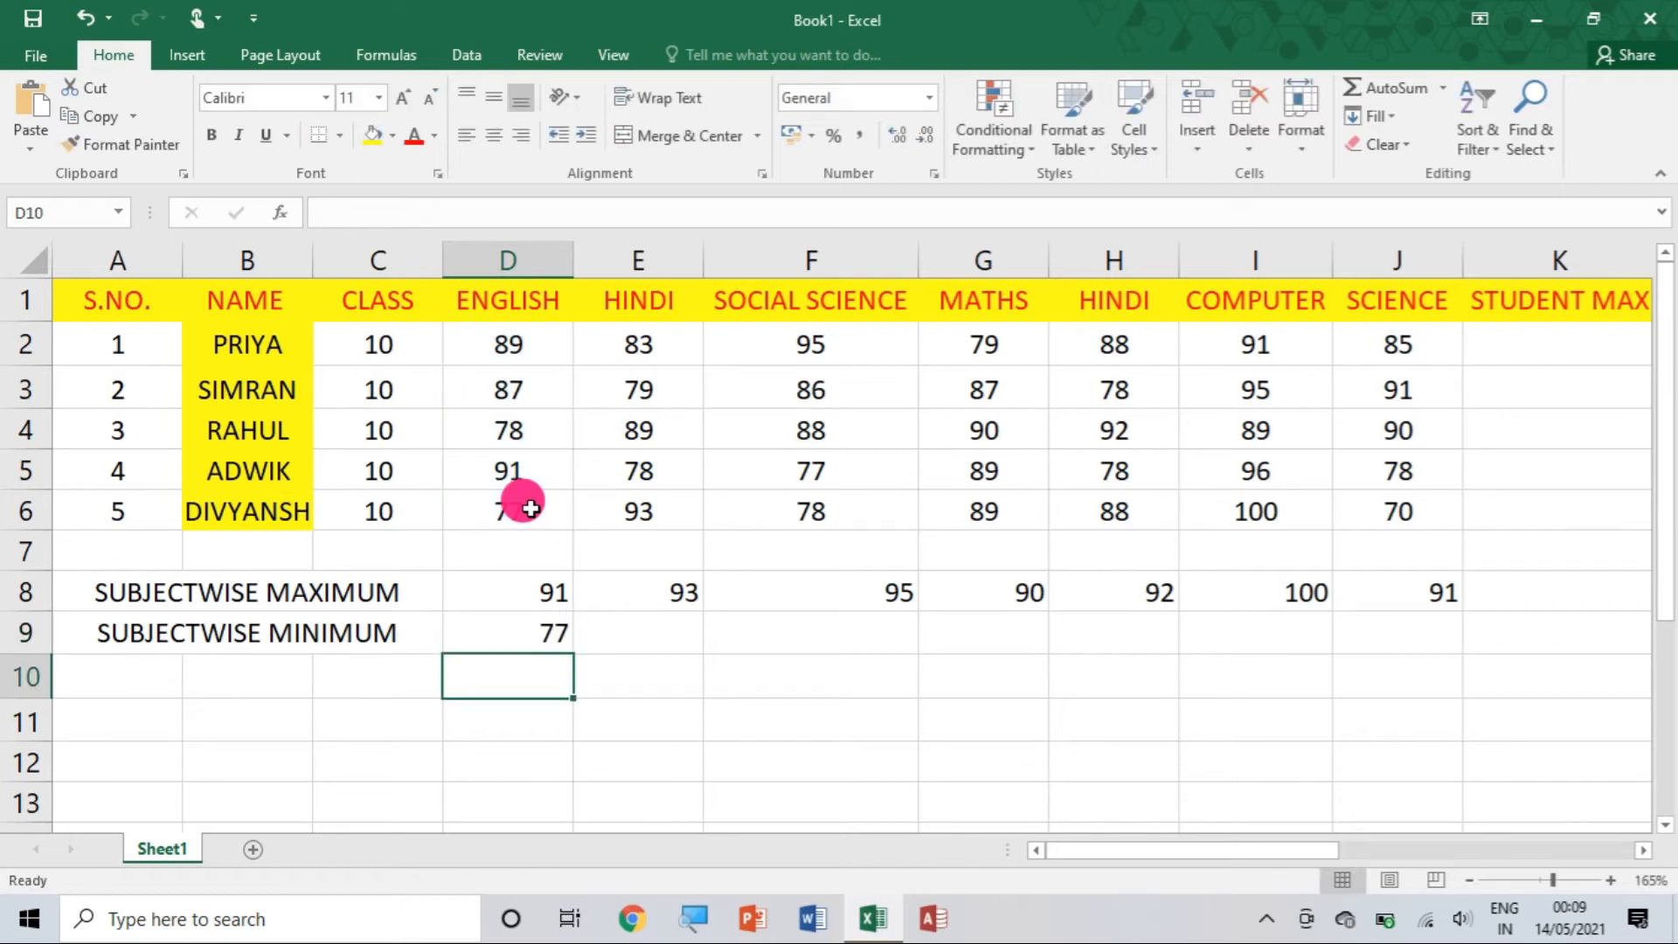
# - Enter the formula =MIN(E2:E6) in cell E9 for the Hindi subjectwise minimum
pyautogui.click(661, 626)
pyautogui.write('=')
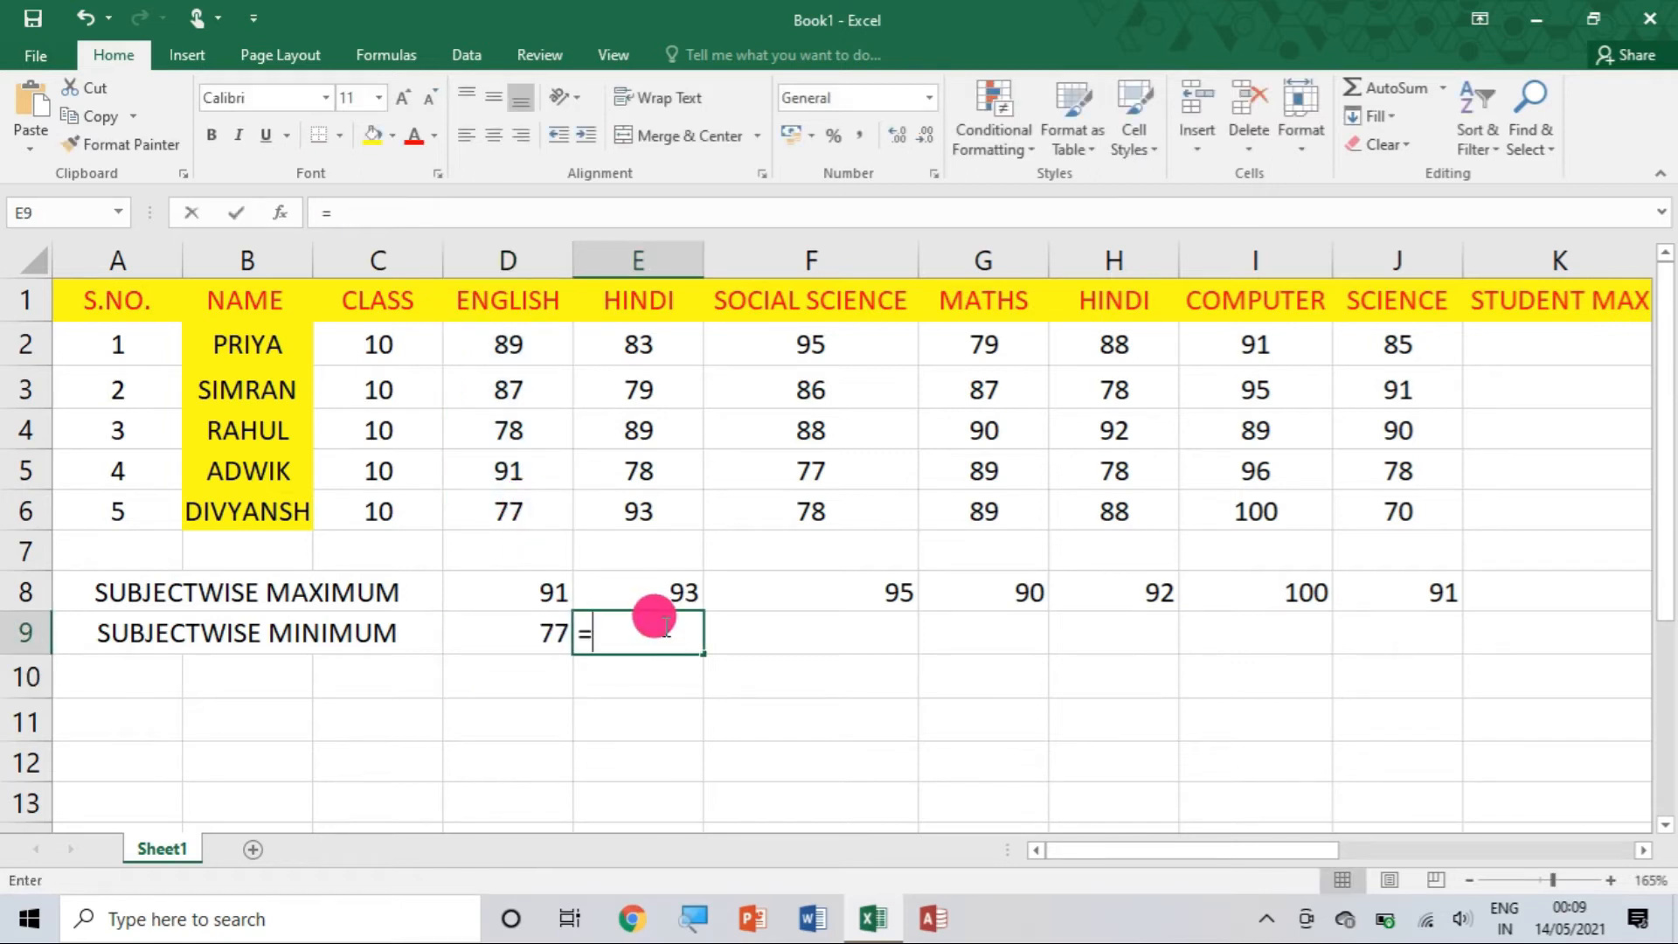
pyautogui.write('MIN')
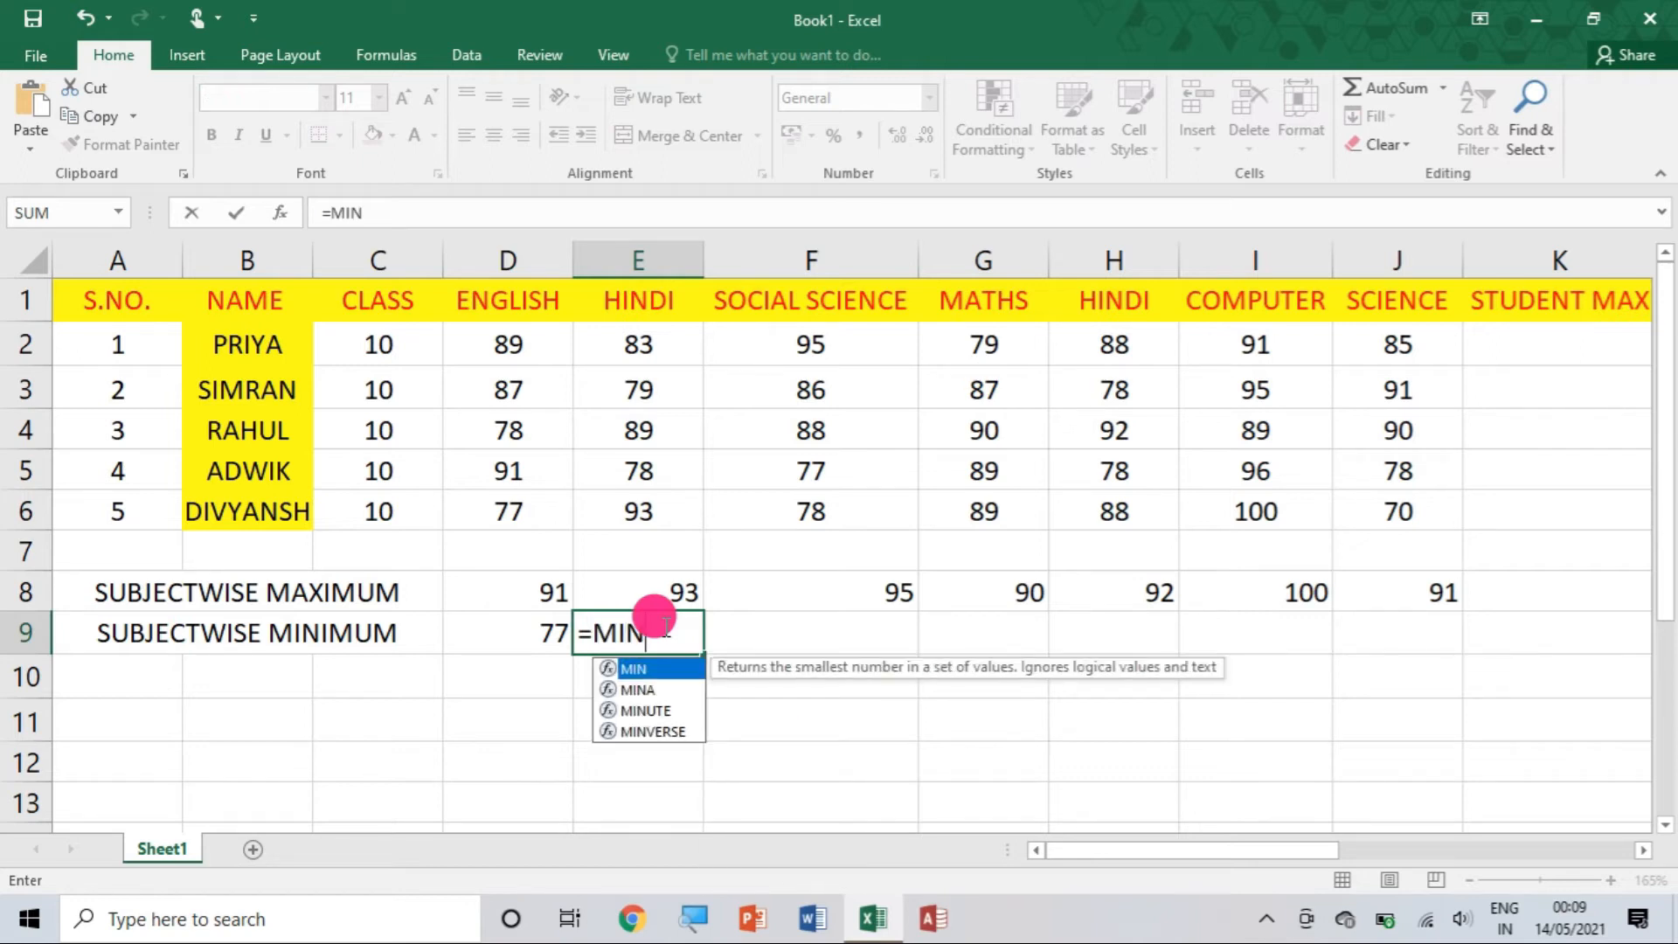
pyautogui.write('(')
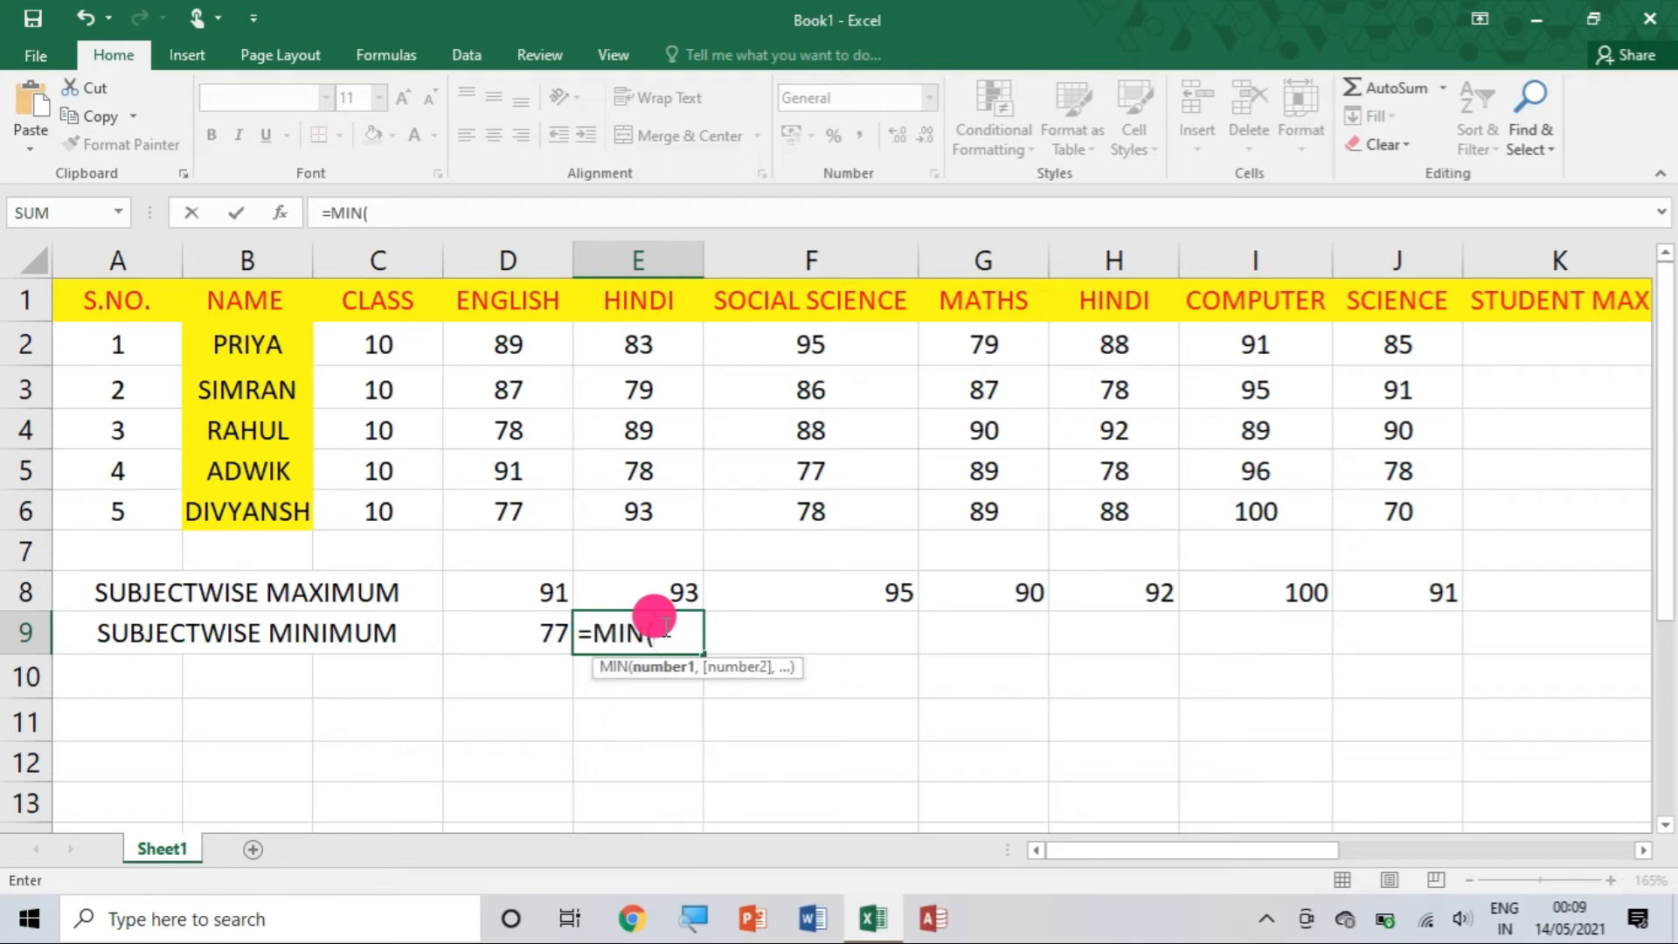
pyautogui.moveTo(638, 344); pyautogui.dragTo(644, 501)
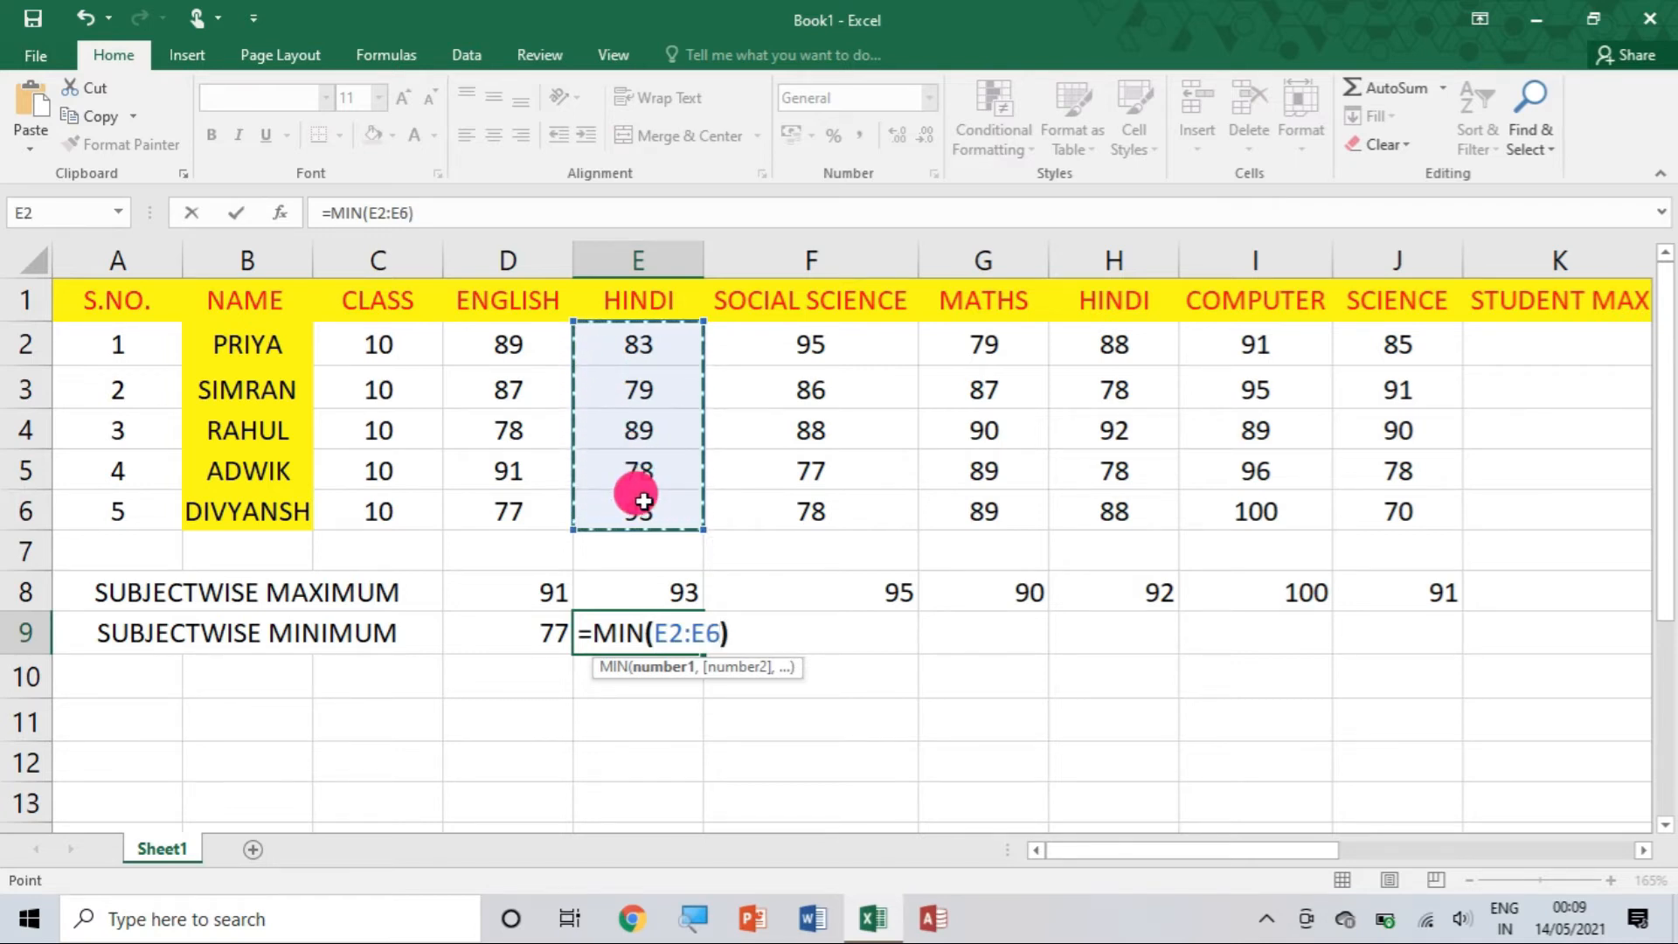
pyautogui.write(')')
pyautogui.press('Return')
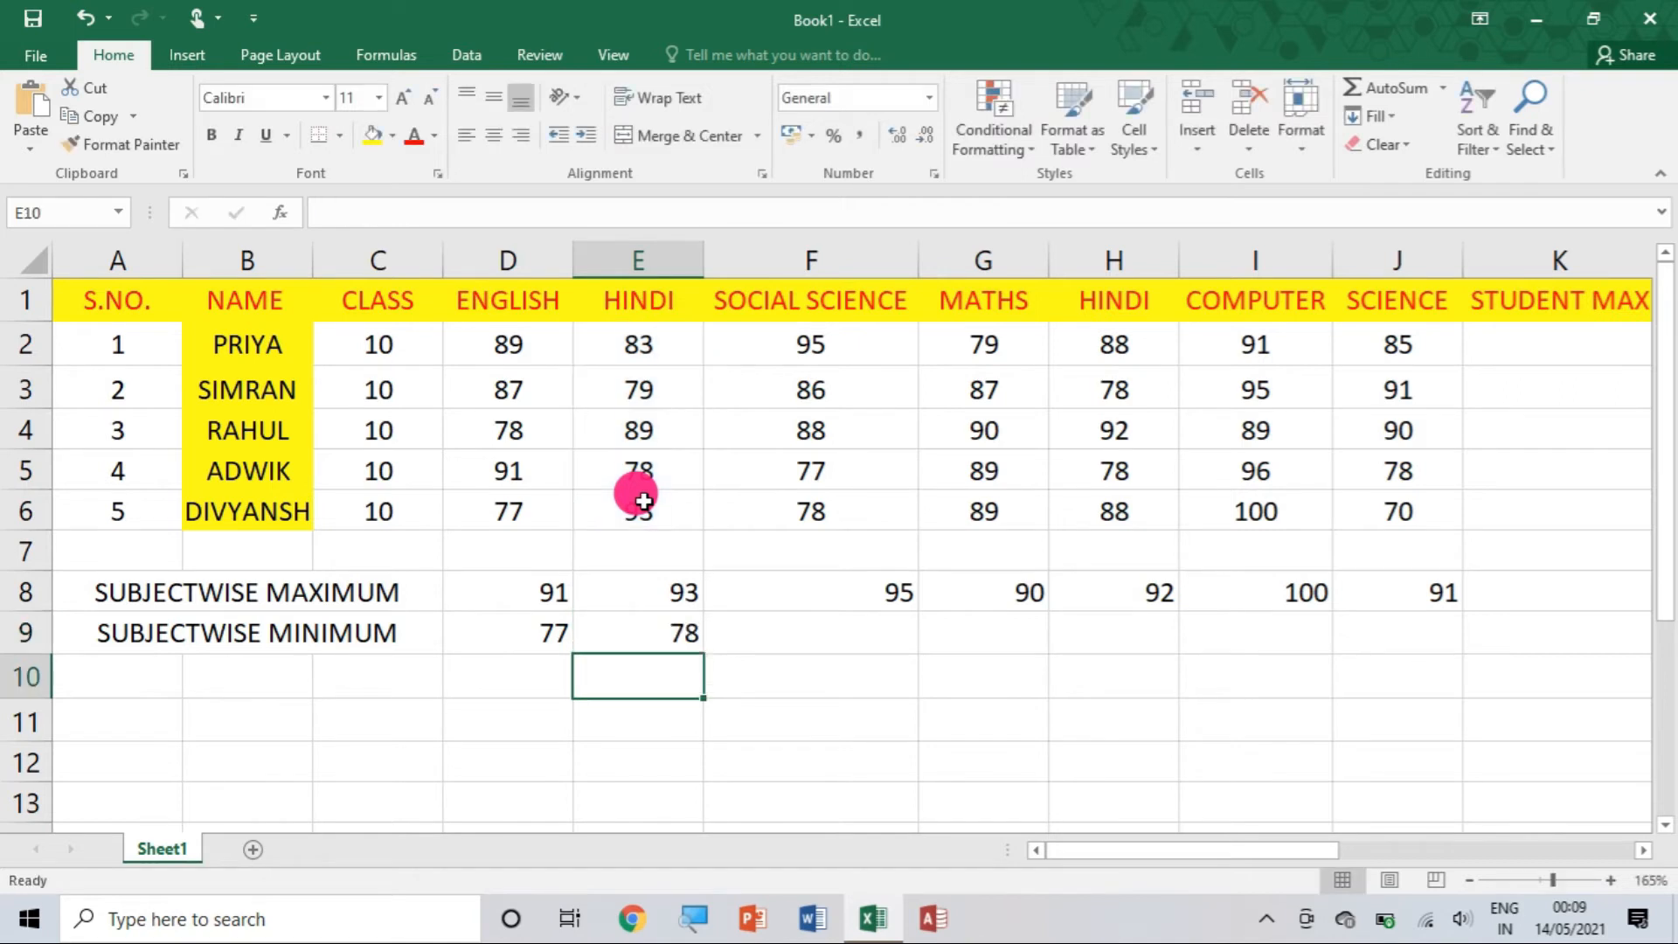
# - Fill the MIN formulas from D9:E9 across the subjectwise minimum row to J9
pyautogui.moveTo(556, 645); pyautogui.dragTo(614, 647)
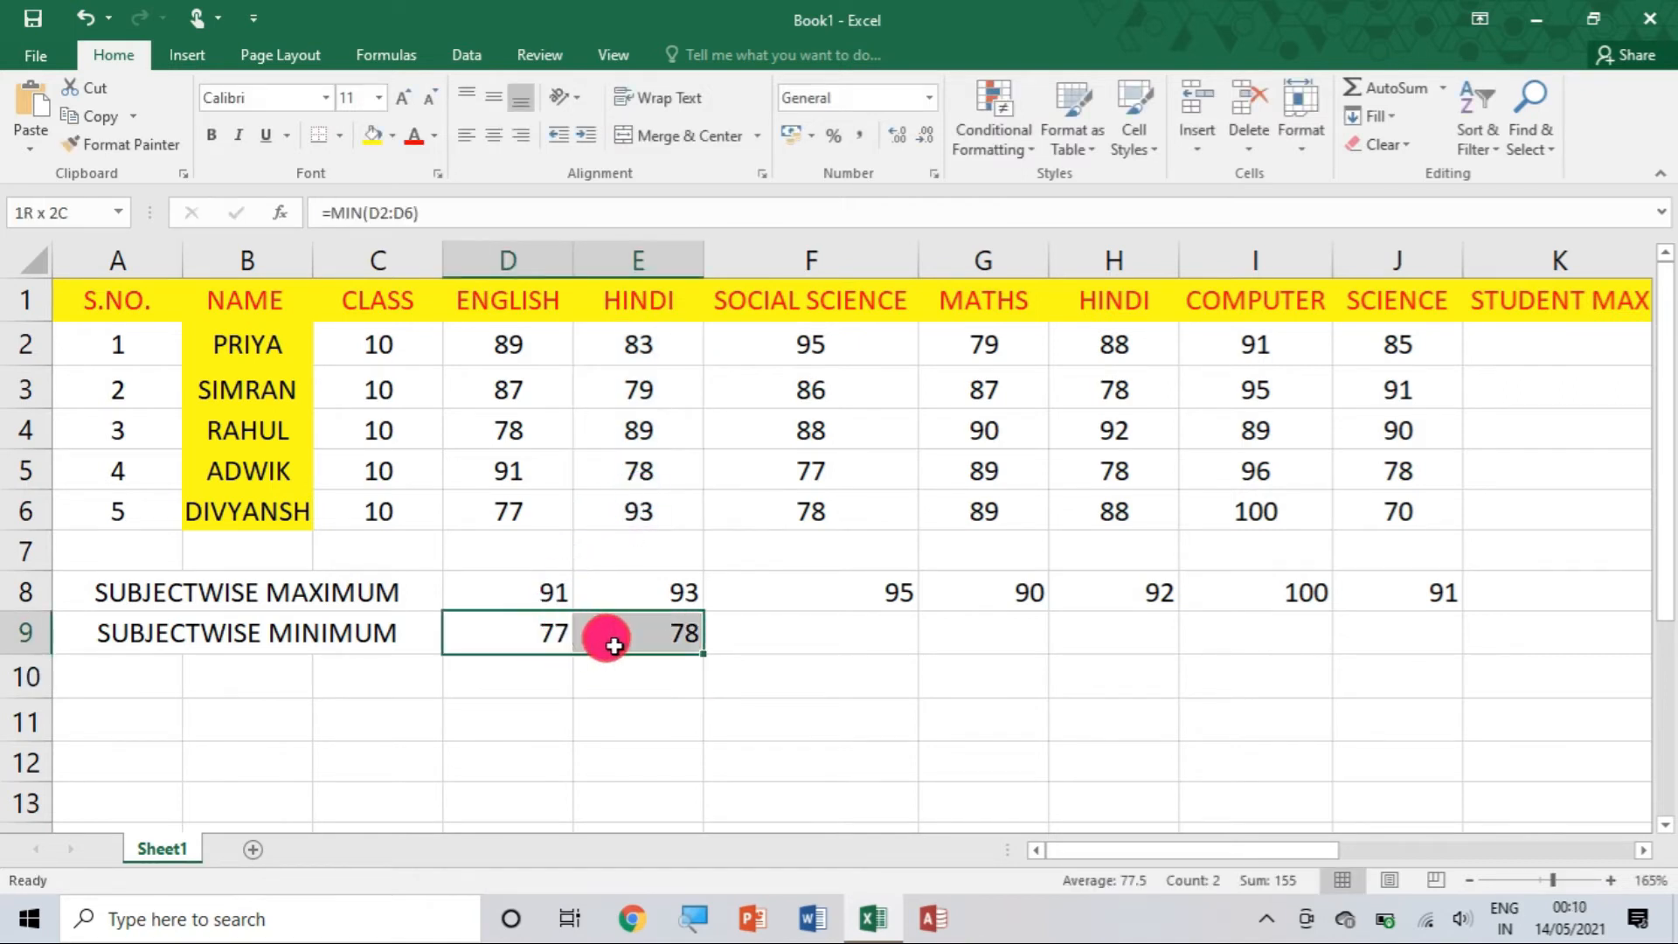
pyautogui.click(622, 605)
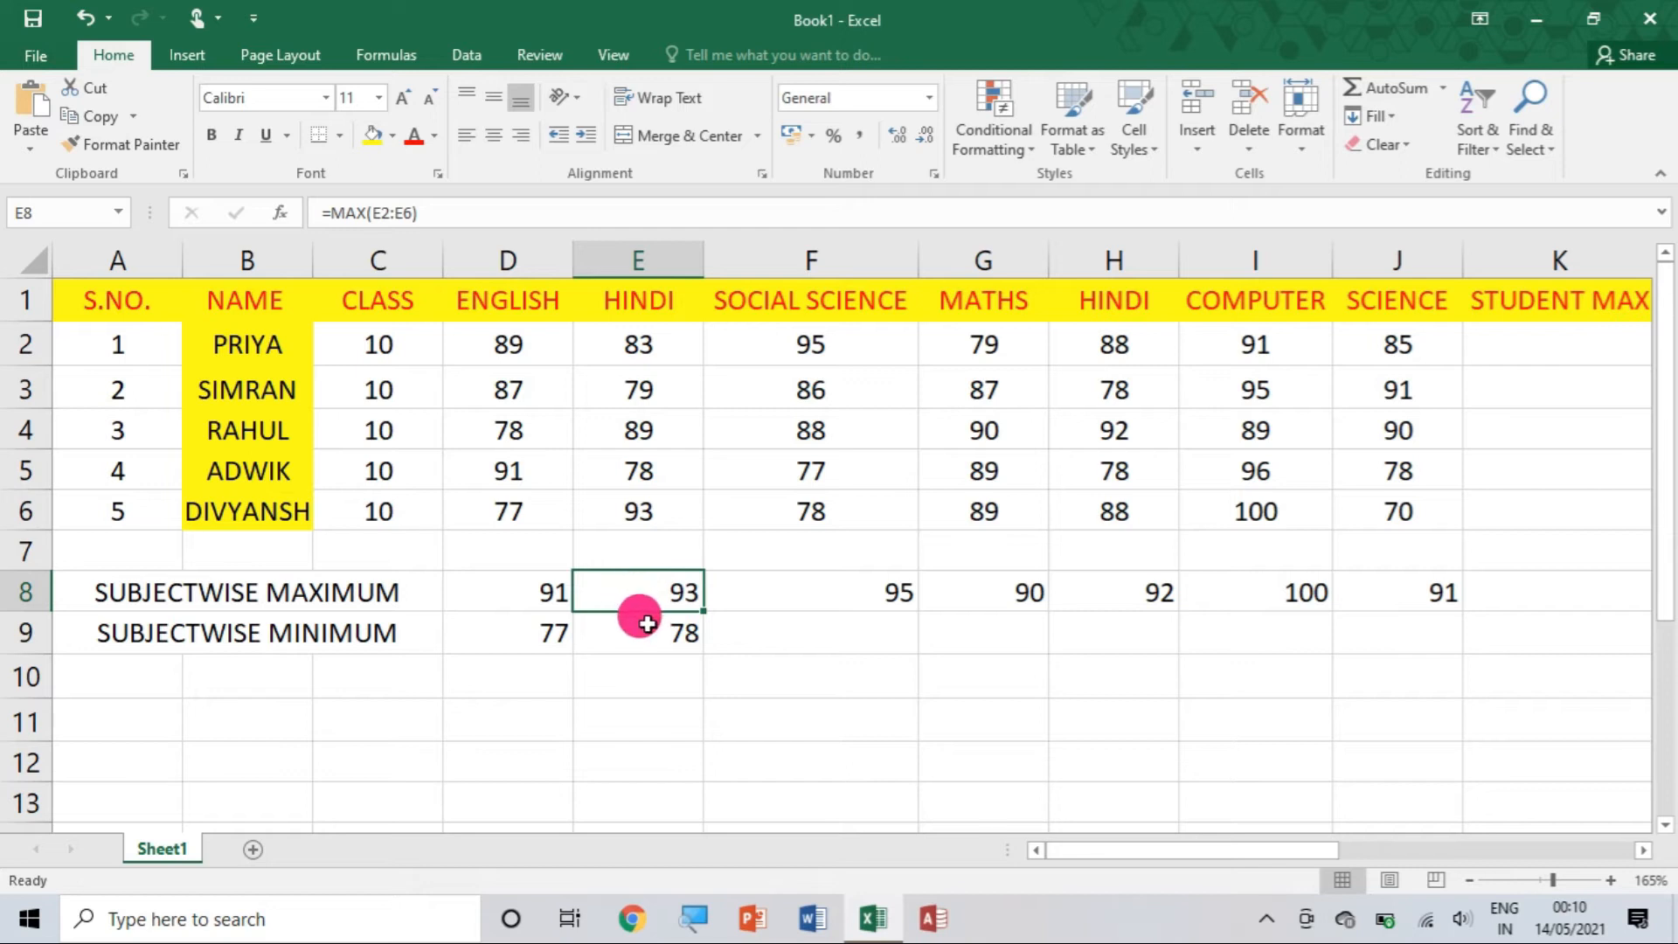
pyautogui.click(558, 635)
pyautogui.moveTo(560, 637); pyautogui.dragTo(655, 637)
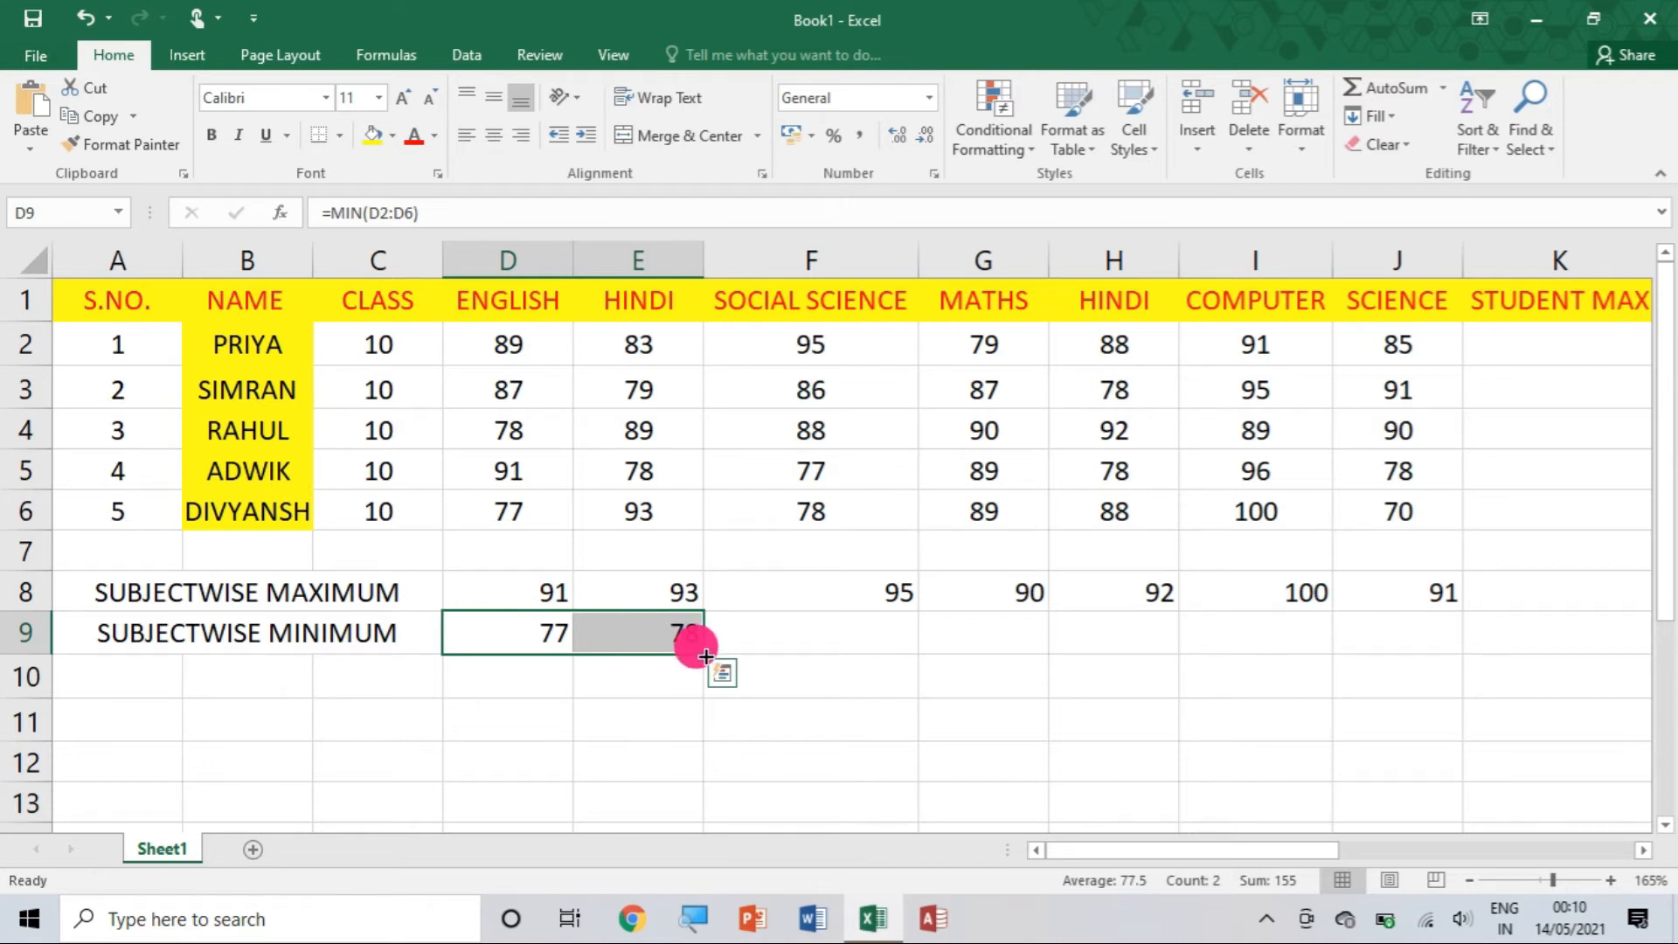
pyautogui.moveTo(705, 657); pyautogui.dragTo(1207, 640)
pyautogui.moveTo(1268, 641); pyautogui.dragTo(1419, 628)
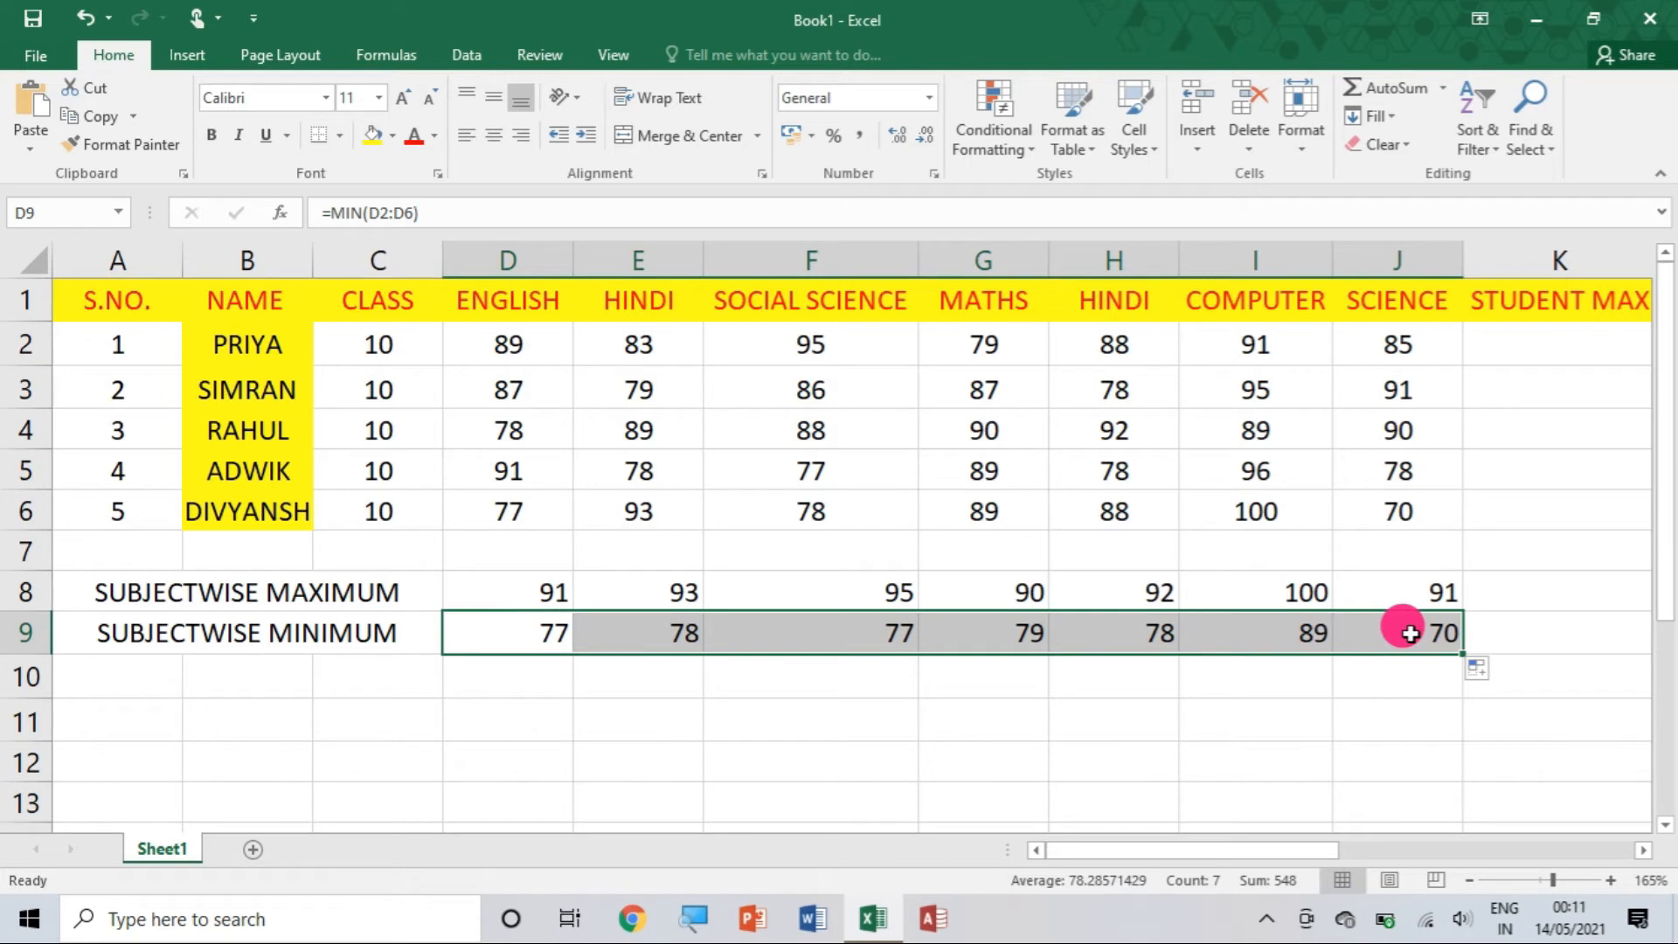
# - Enter =MAX(D2:J2) in cell K2 for the first student's maximum and fill it down the STUDENT MAX column to K6
pyautogui.click(1613, 327)
pyautogui.hscroll(2, 1613, 327)
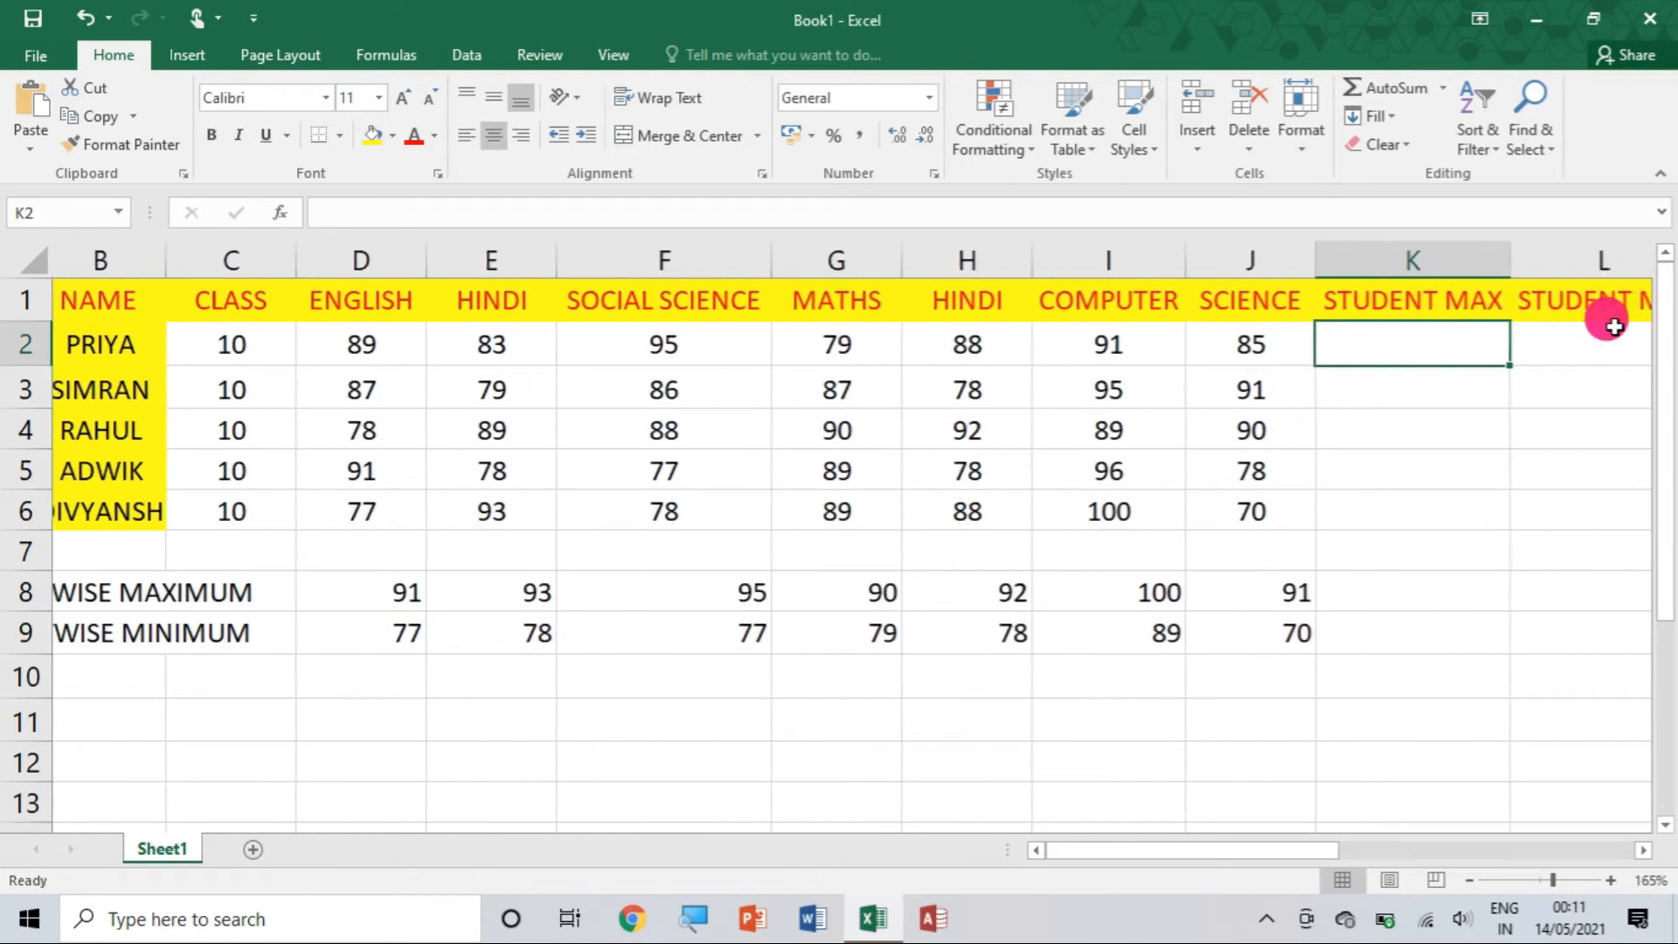
pyautogui.hscroll(-2, 1613, 327)
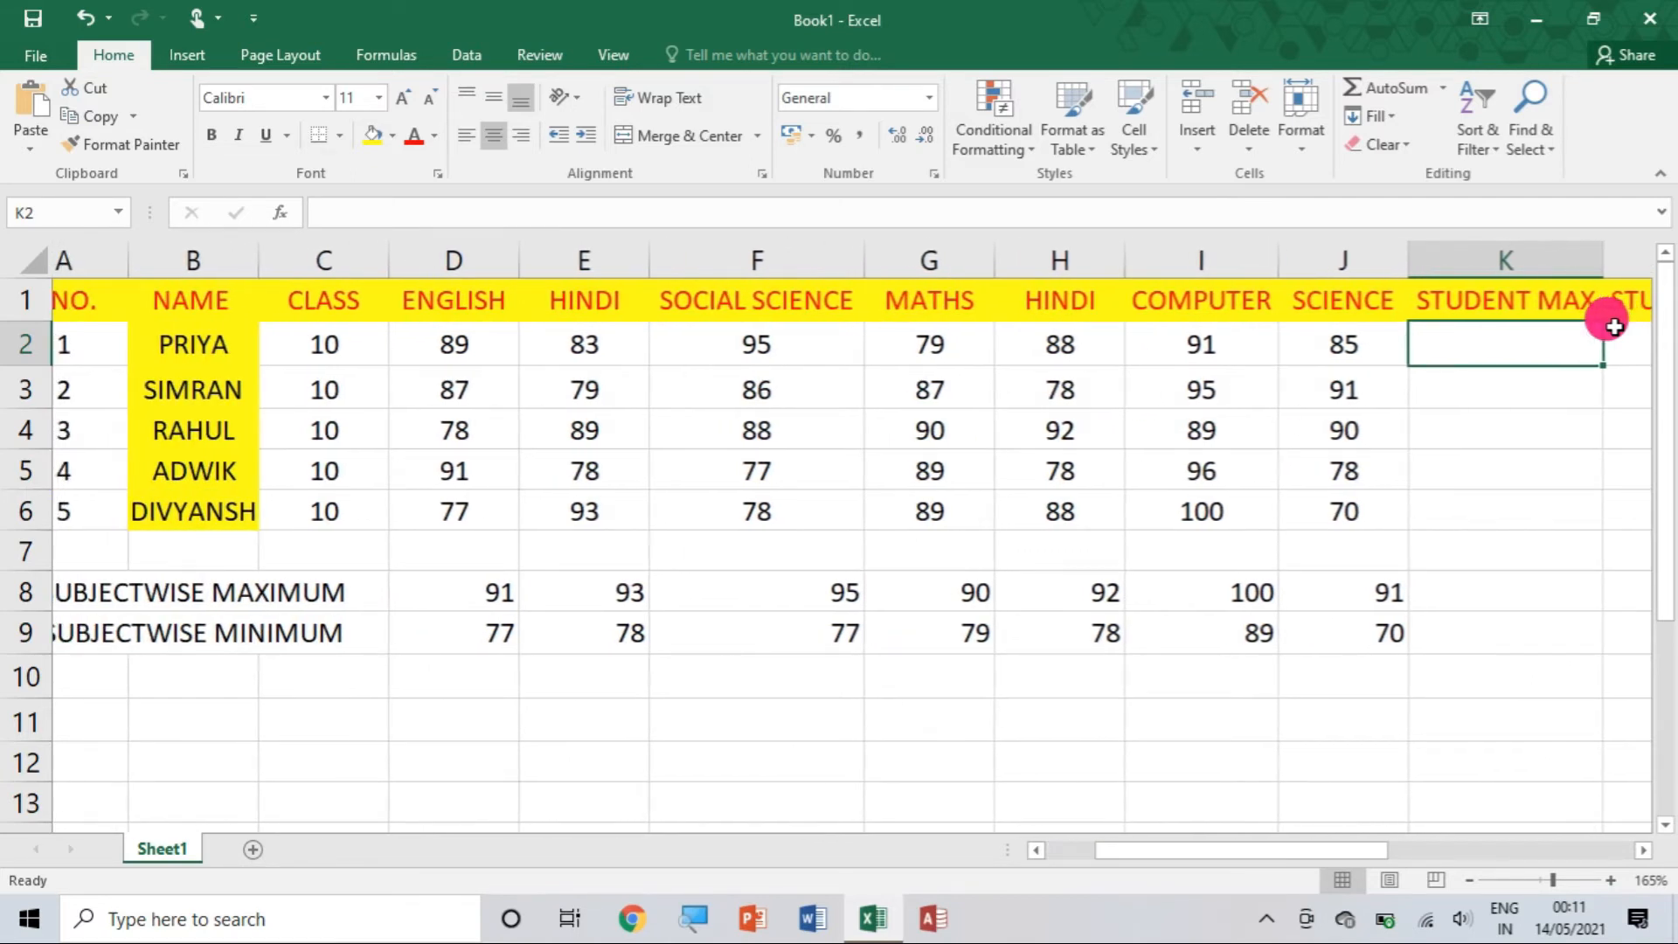
pyautogui.hscroll(-1, 1613, 327)
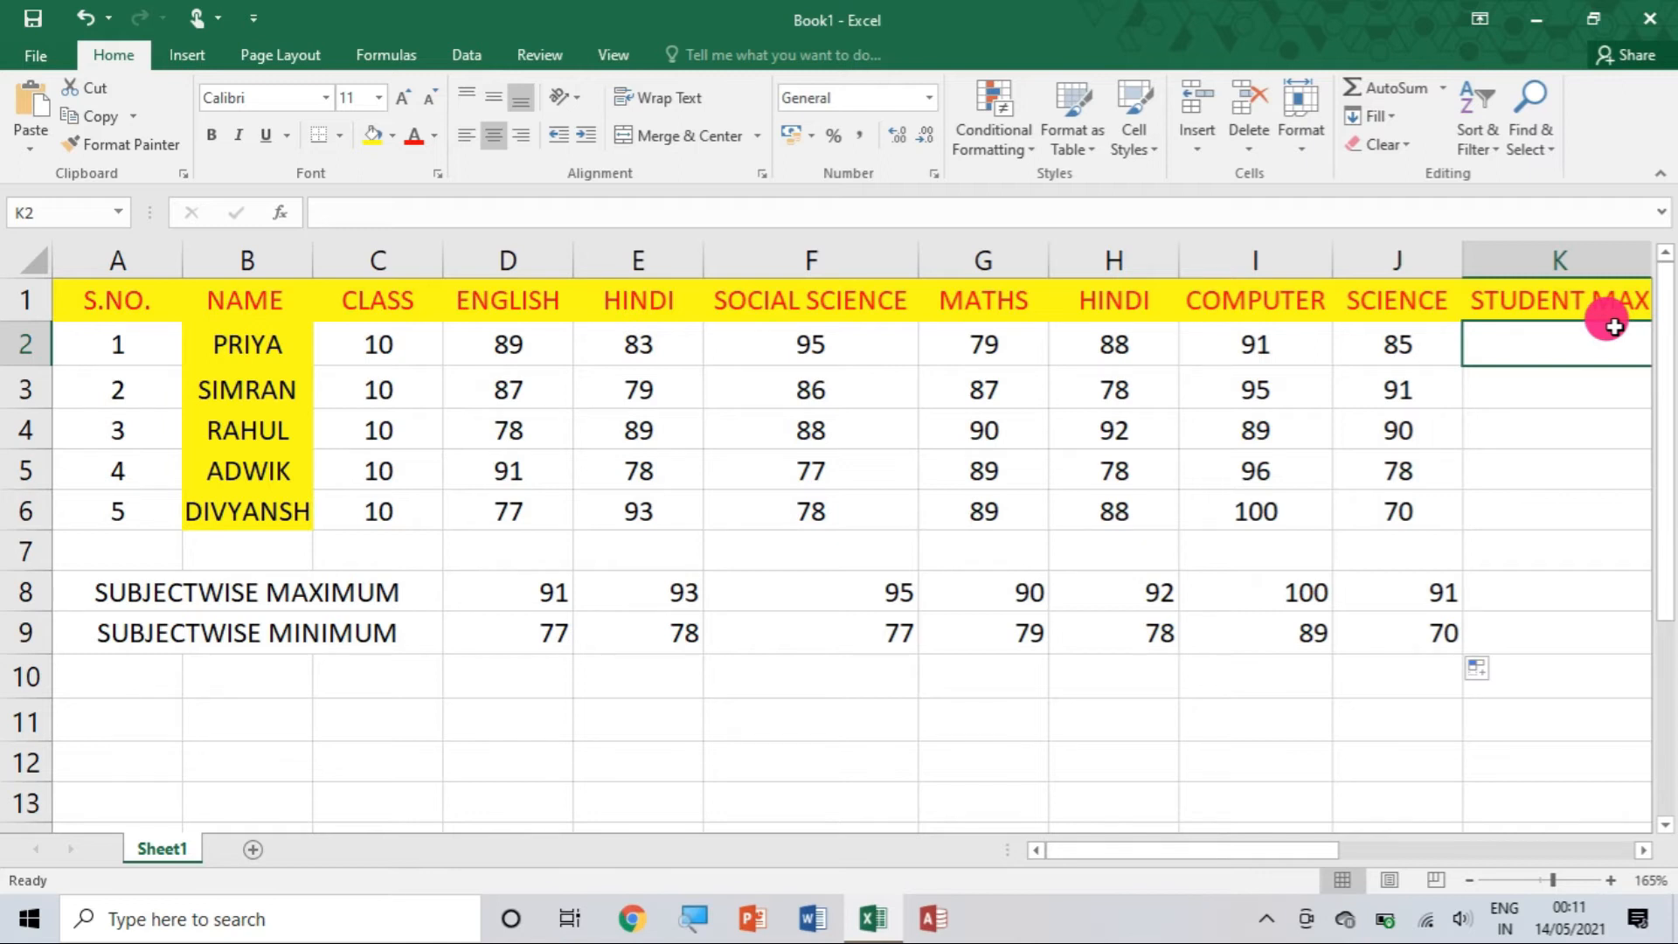
pyautogui.hscroll(2, 1613, 327)
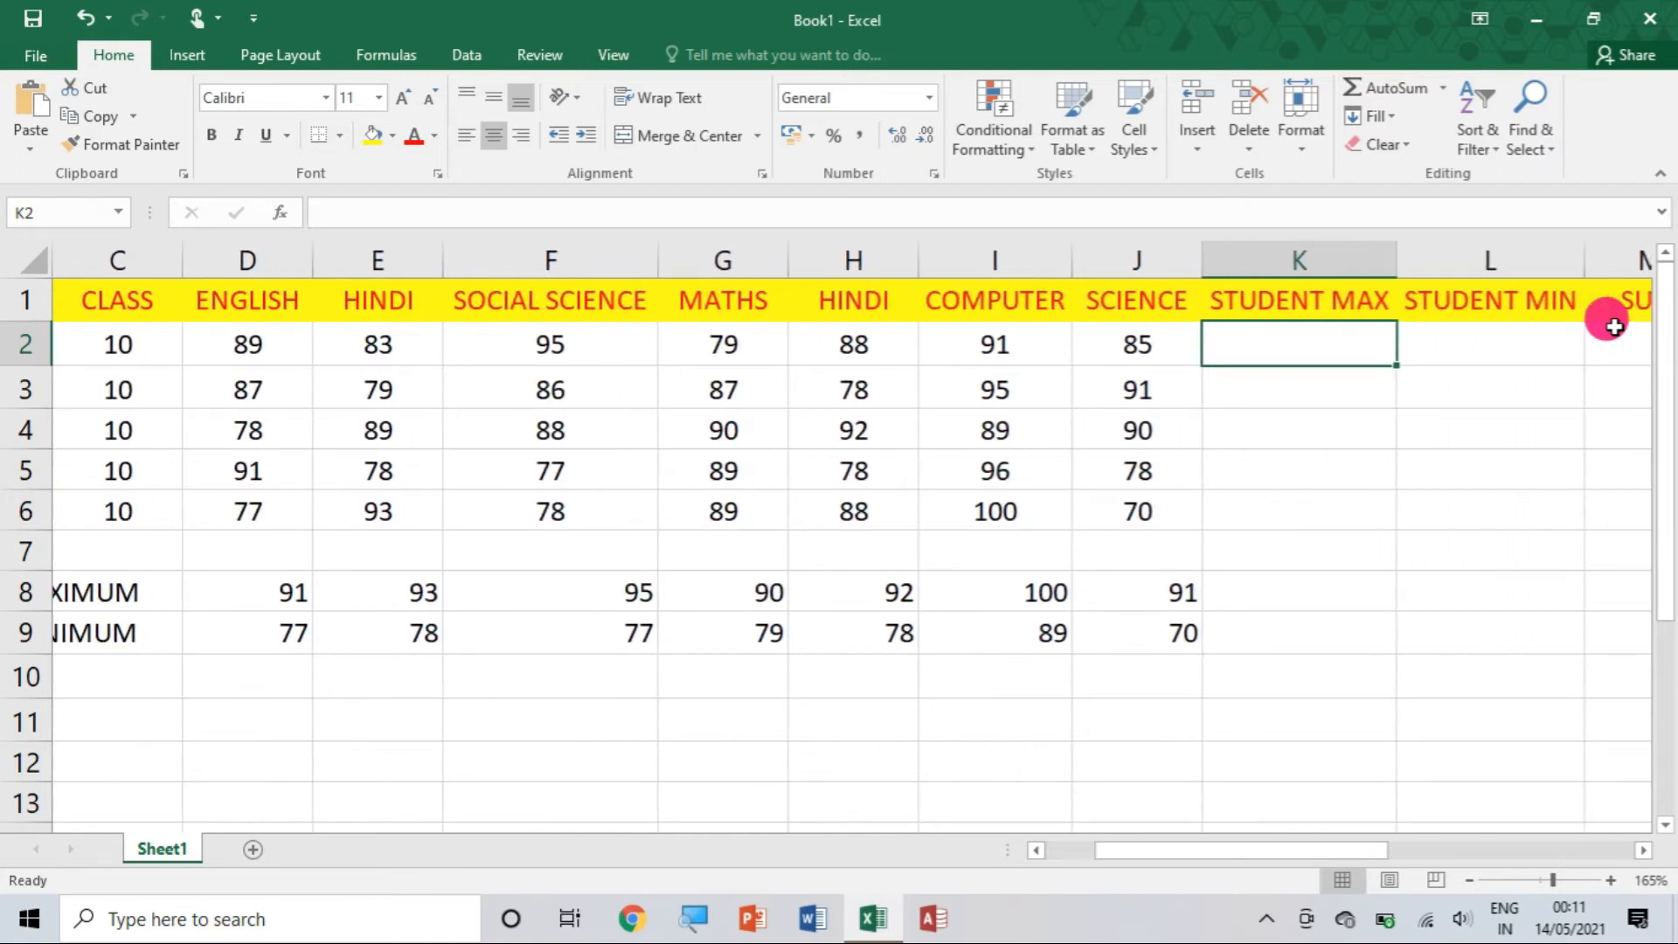
pyautogui.press('Up')
pyautogui.press('Down')
pyautogui.write('=MI')
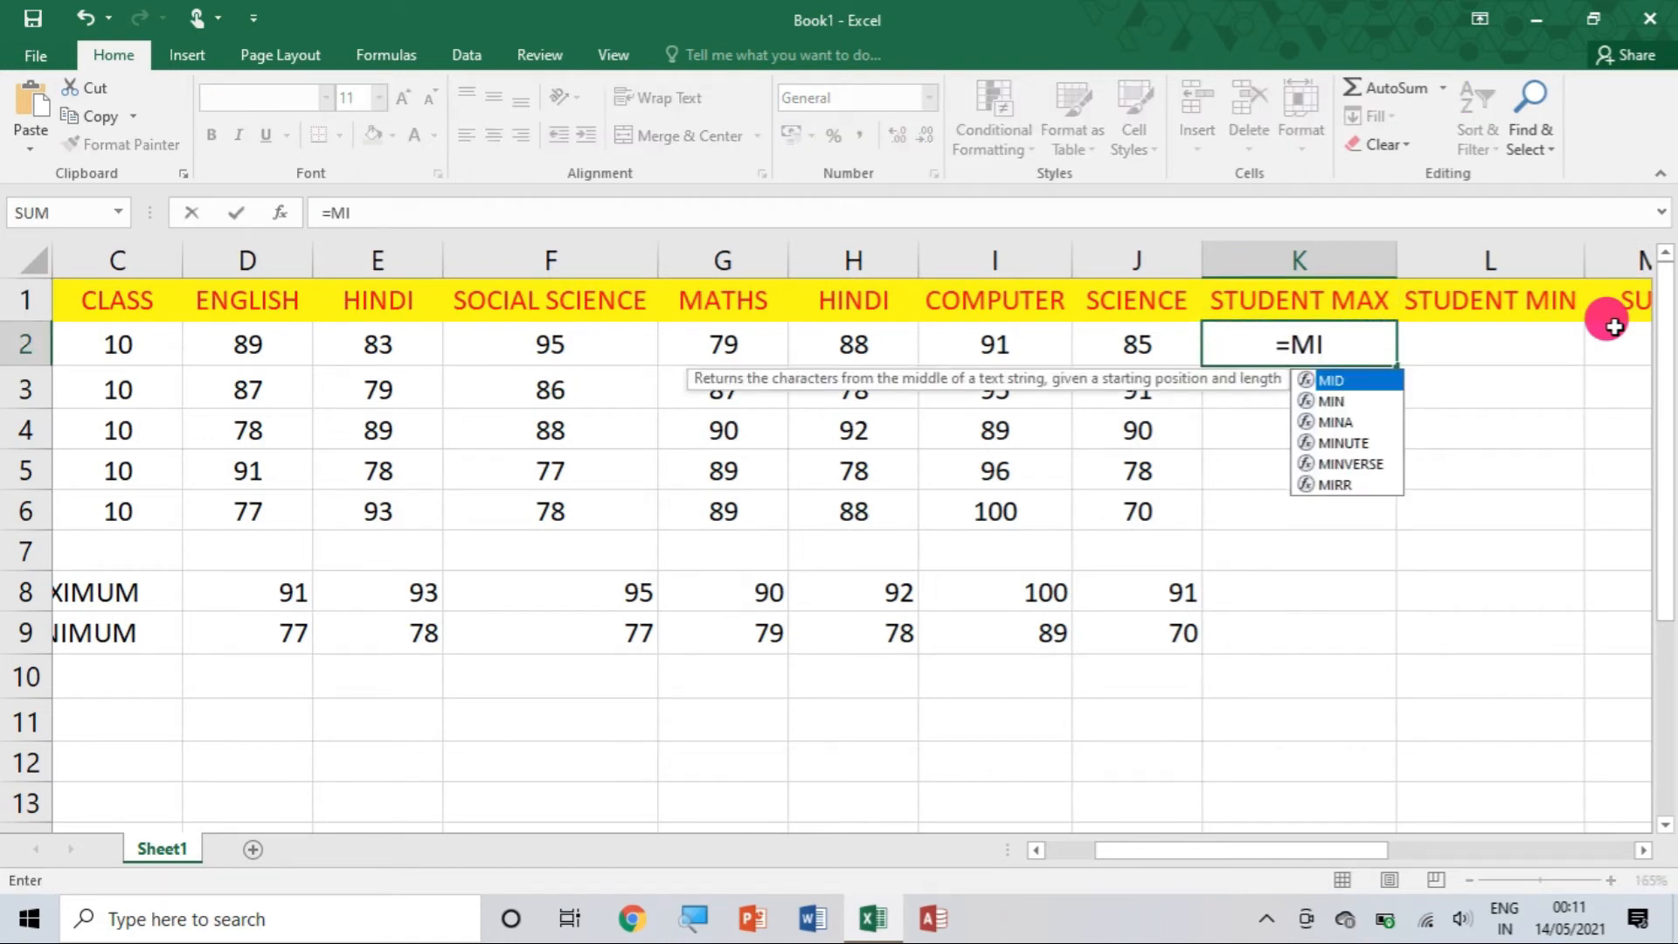
pyautogui.press('BackSpace')
pyautogui.write('A')
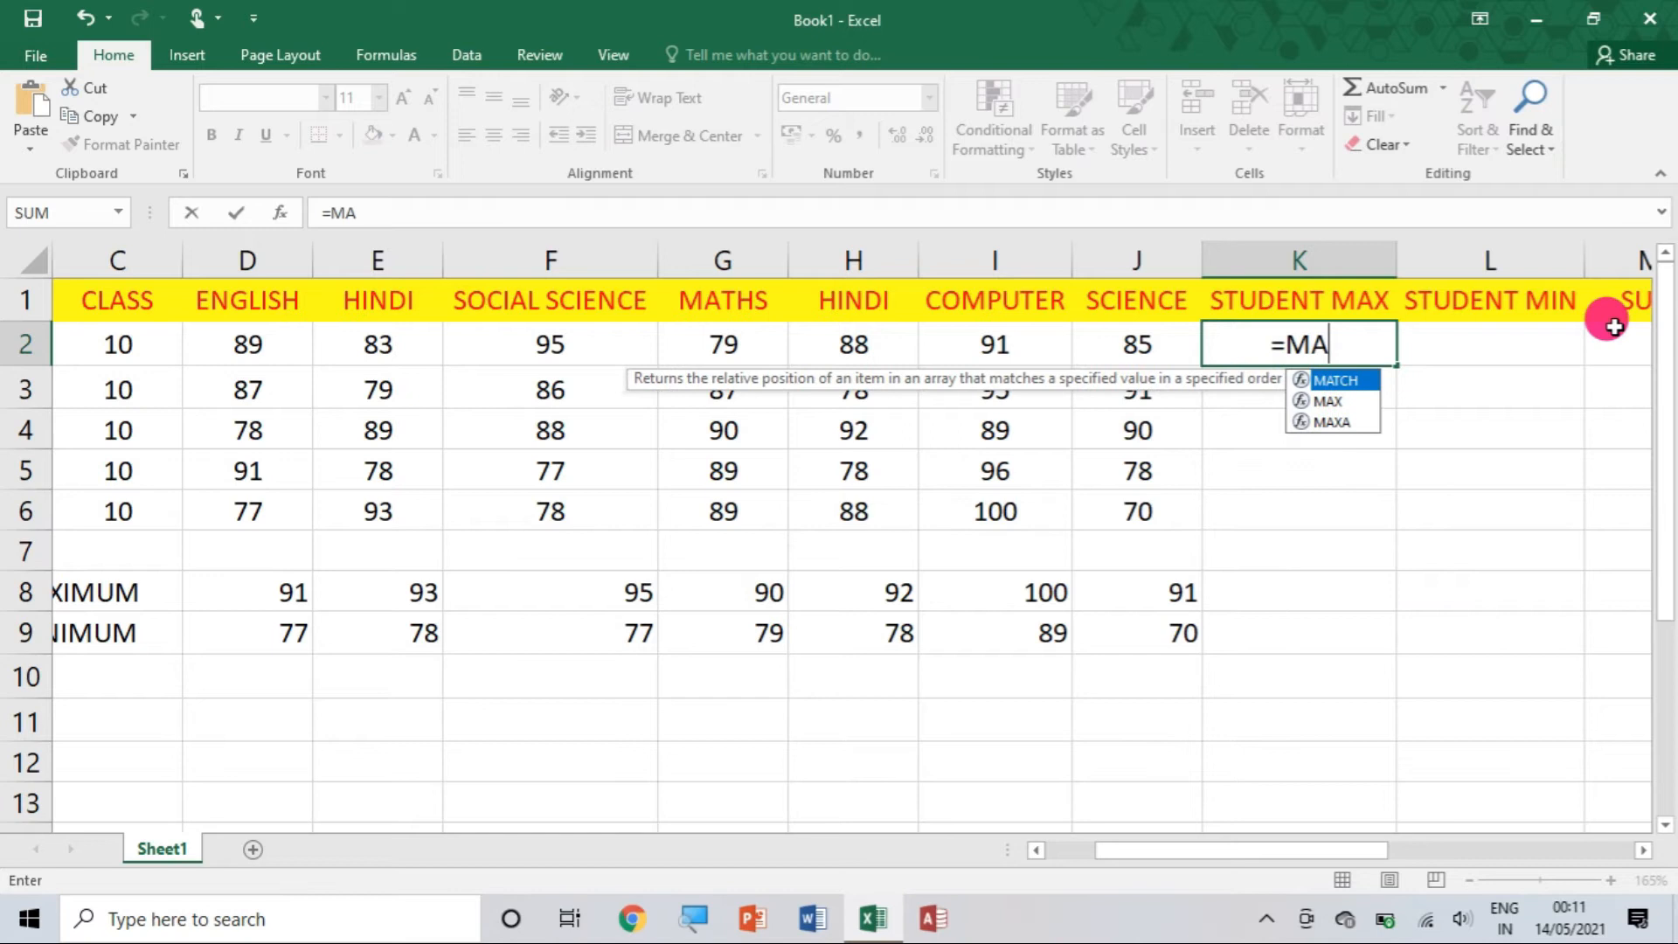
pyautogui.write('X')
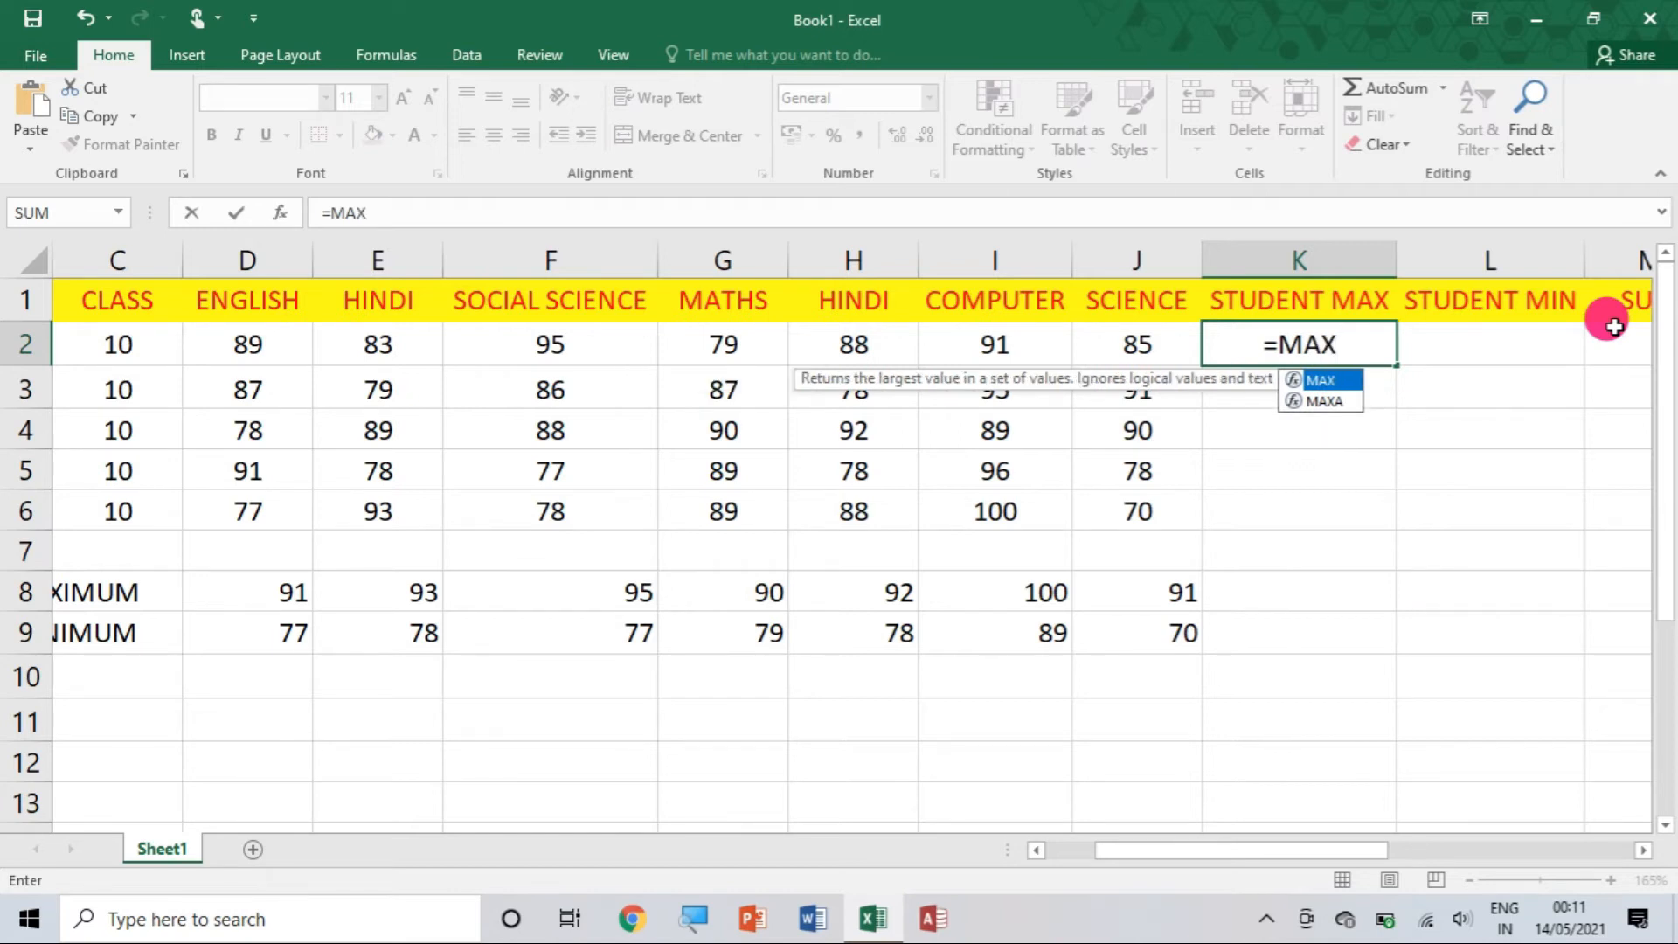
pyautogui.write('(')
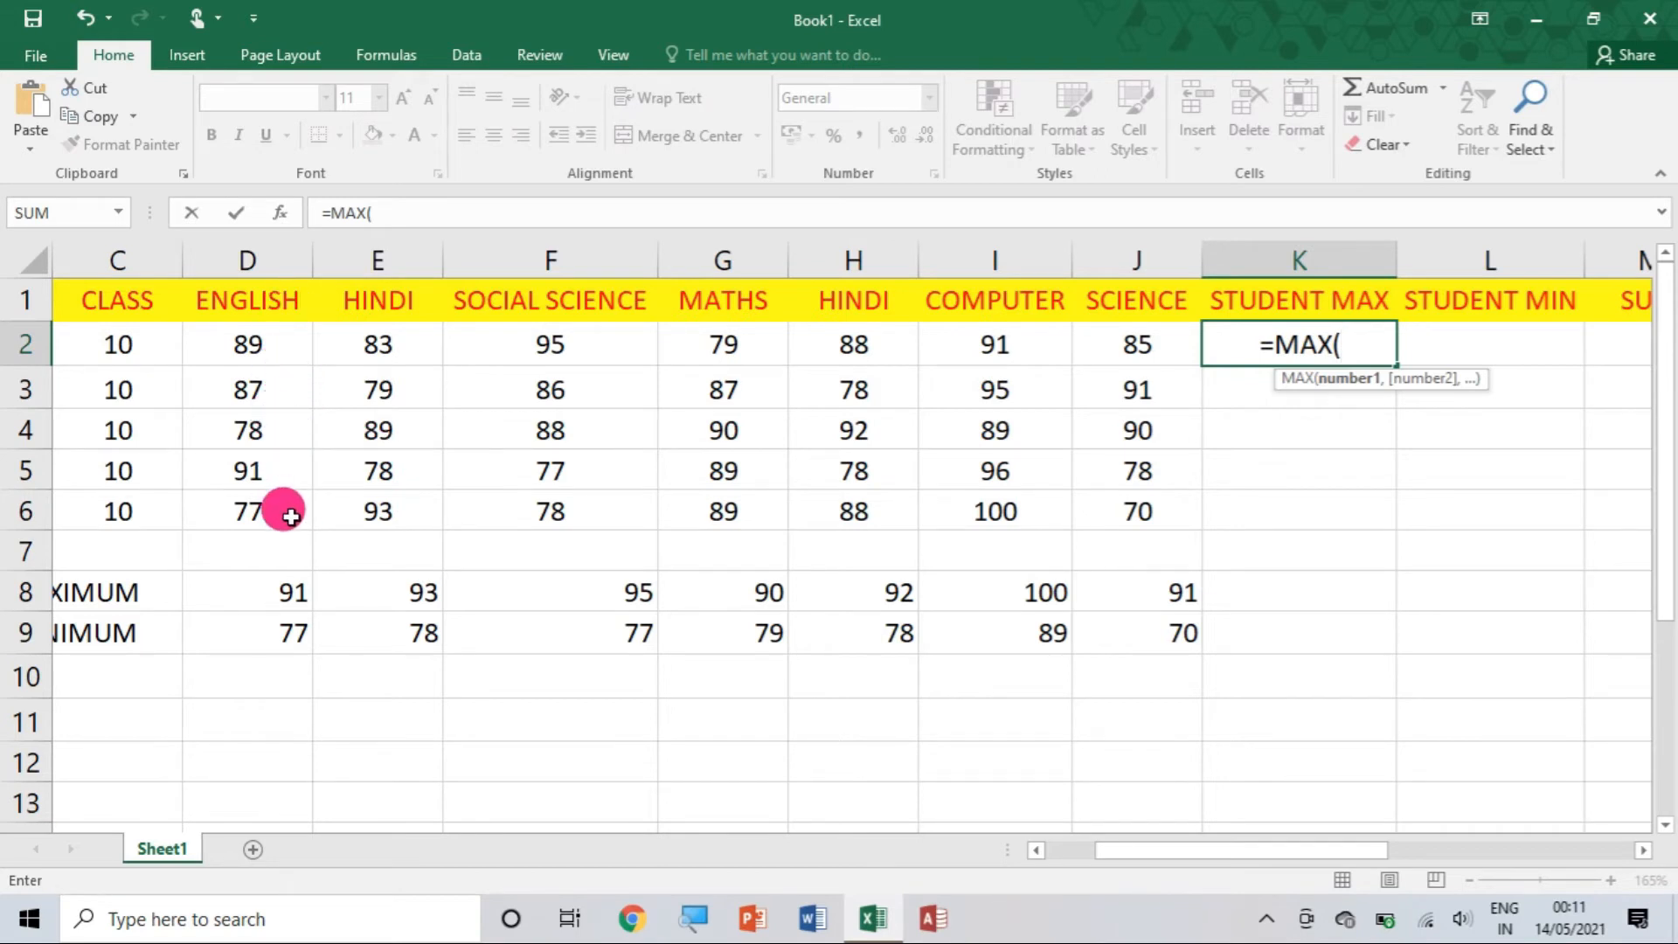
pyautogui.click(256, 348)
pyautogui.moveTo(256, 348); pyautogui.dragTo(1131, 323)
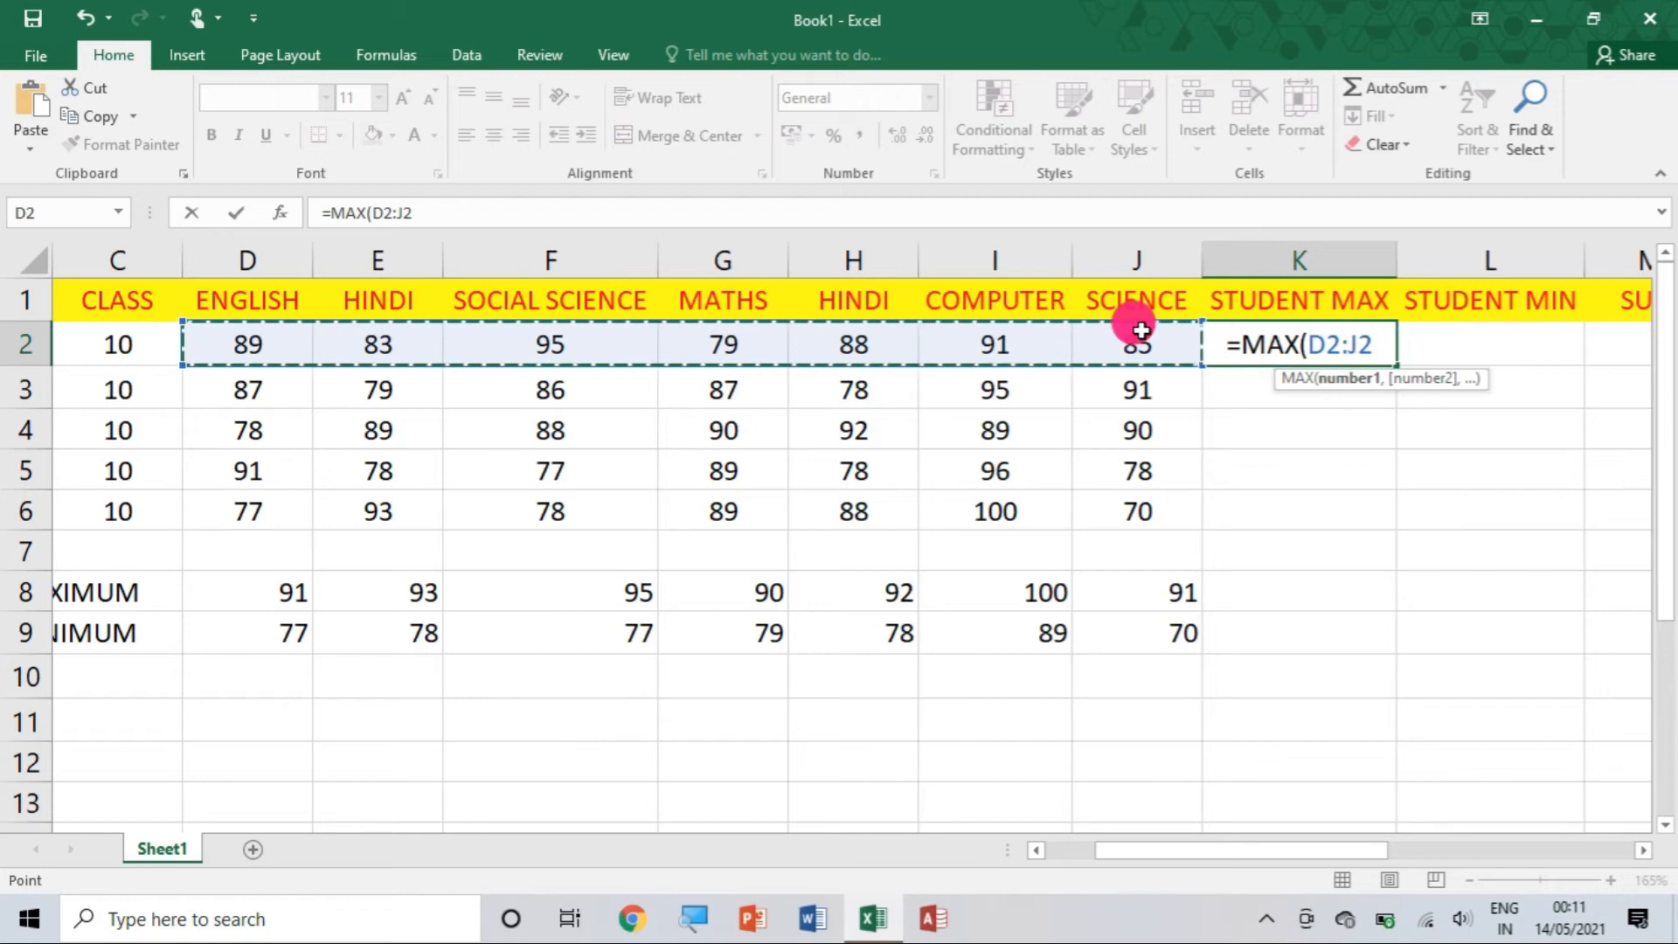
pyautogui.write(')')
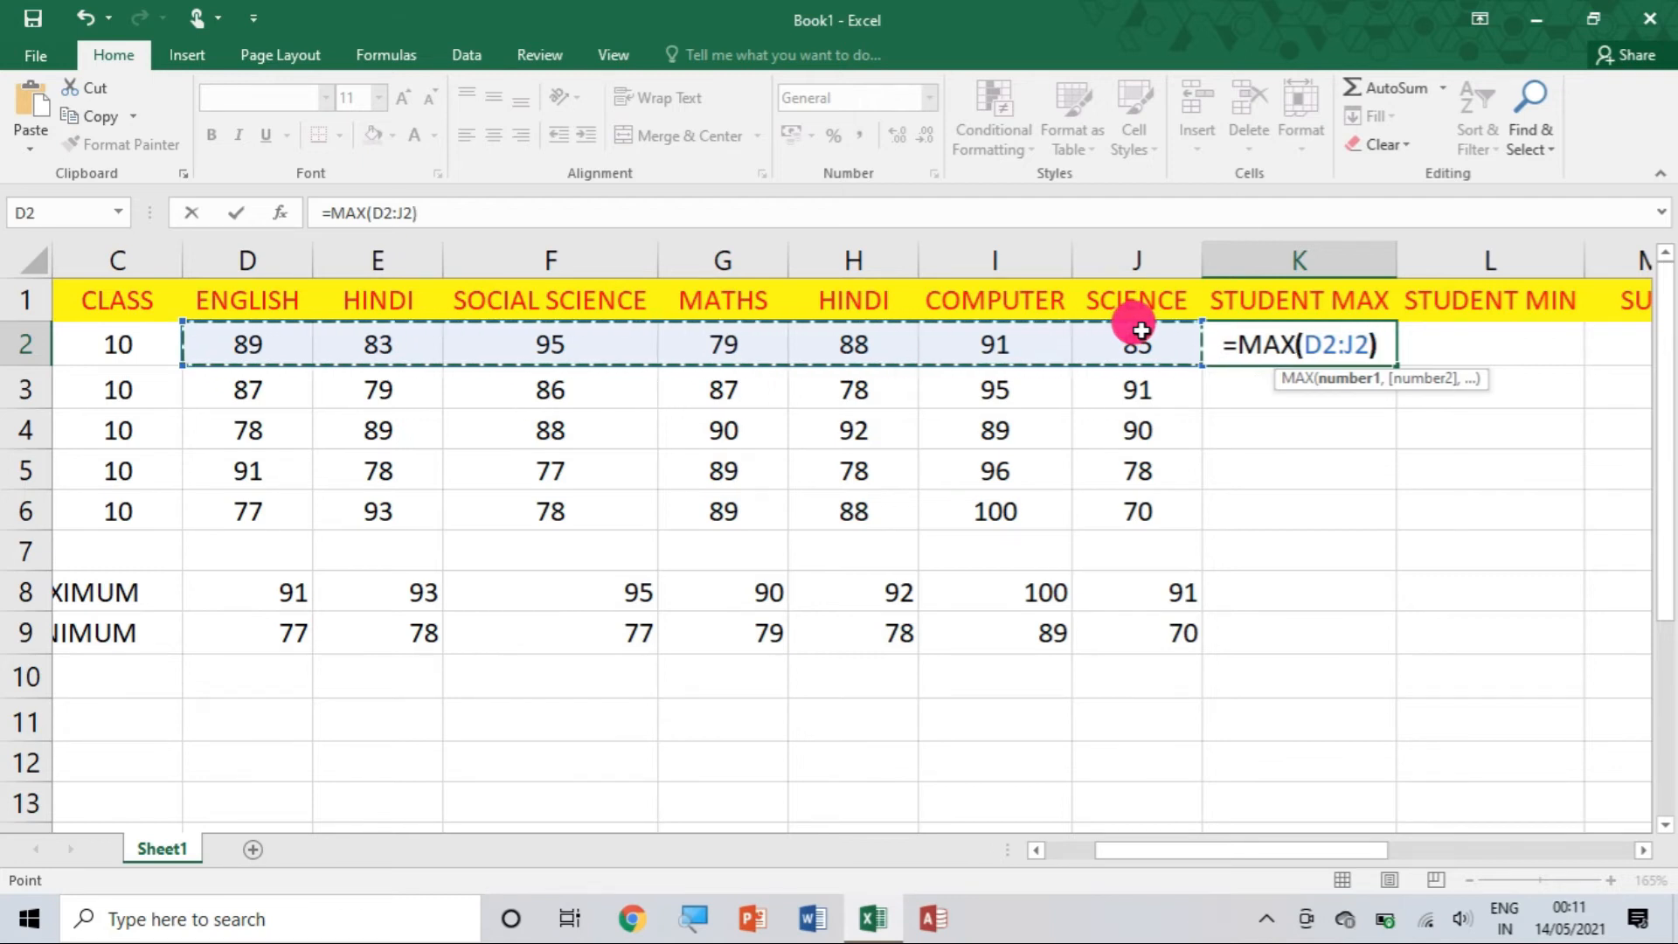
pyautogui.press('Return')
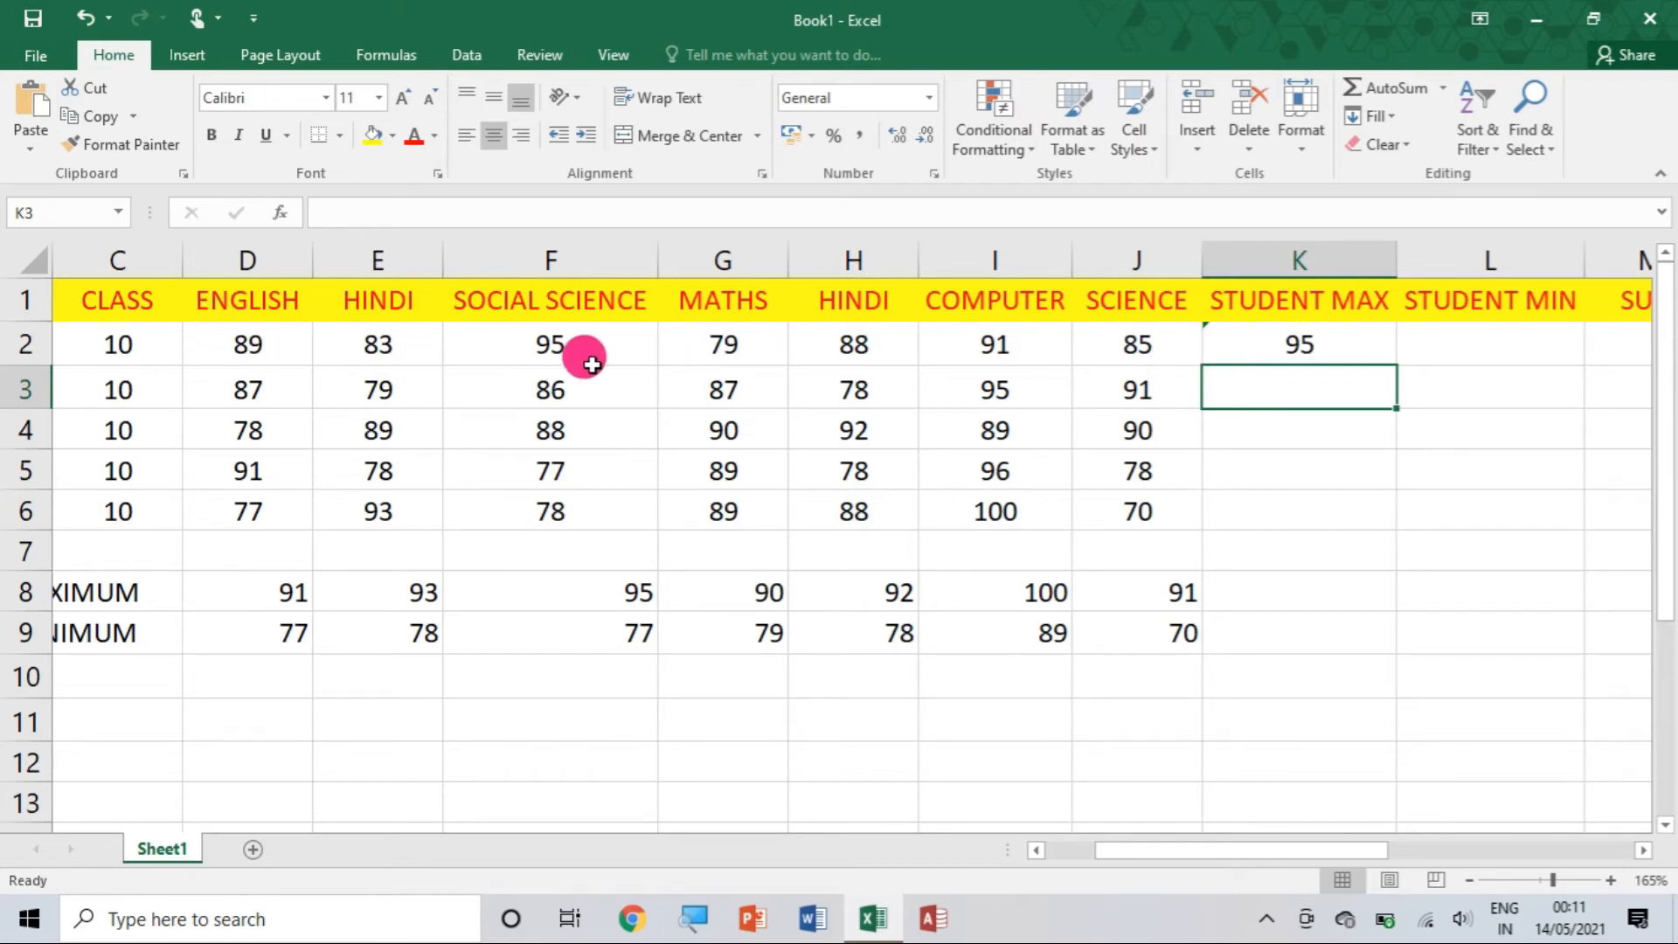
pyautogui.click(1328, 332)
pyautogui.moveTo(1398, 367); pyautogui.dragTo(1387, 522)
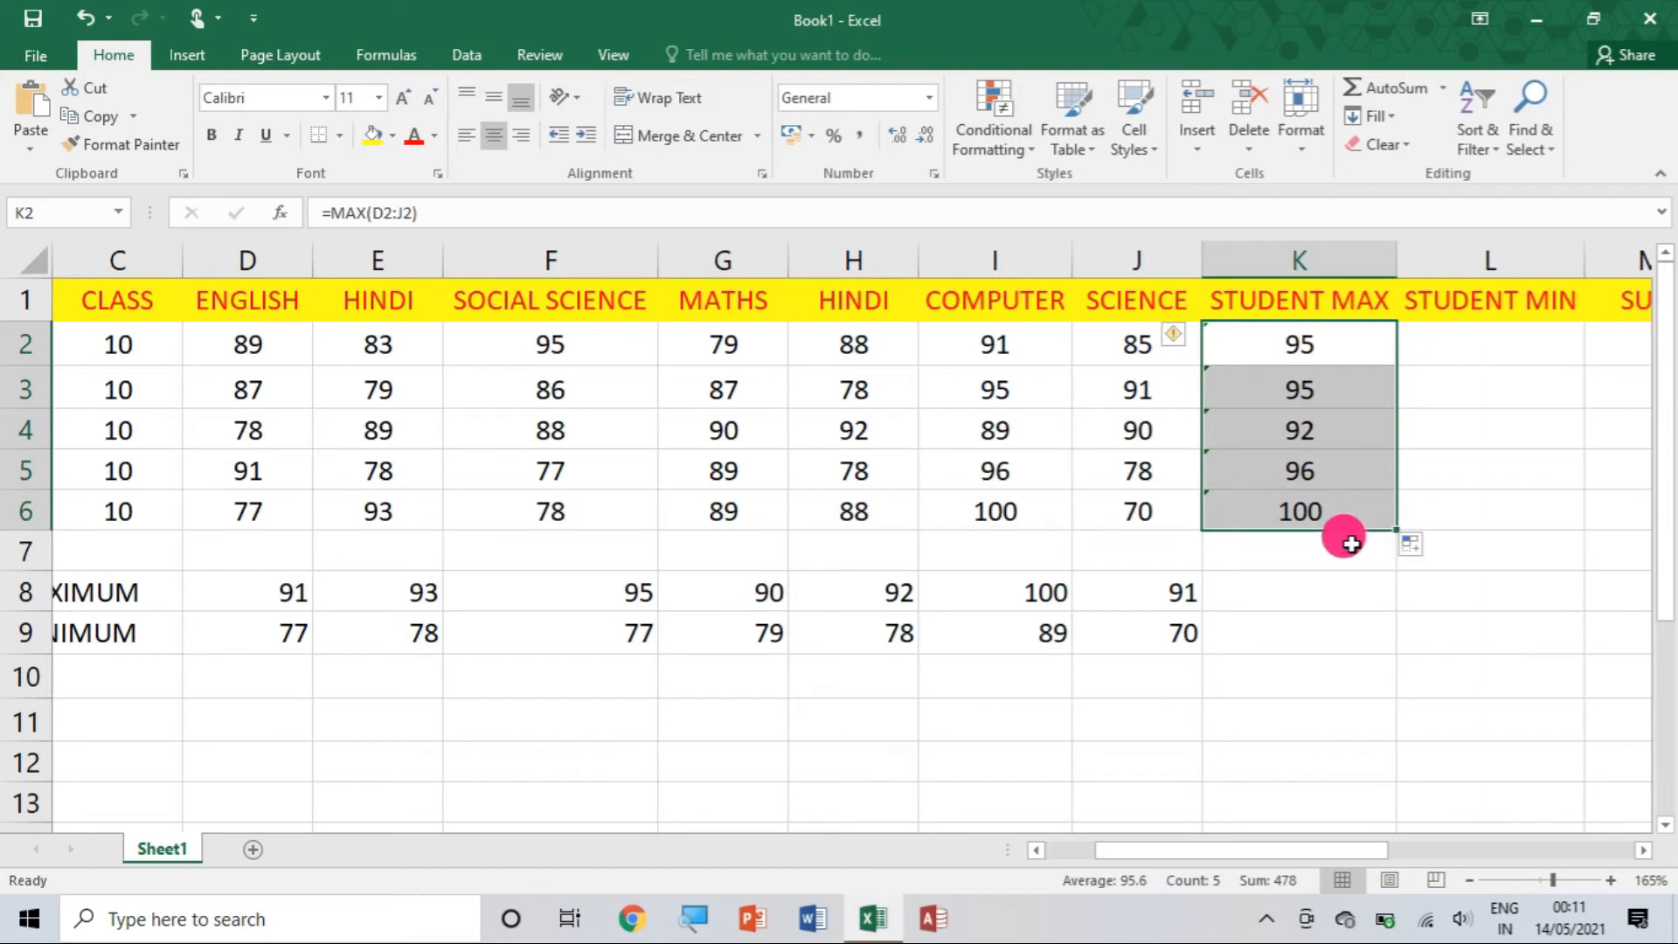
# - Enter =MIN(D2:J2) in cell L2 for the first student's minimum and fill it down the STUDENT MIN column to L6
pyautogui.click(1475, 344)
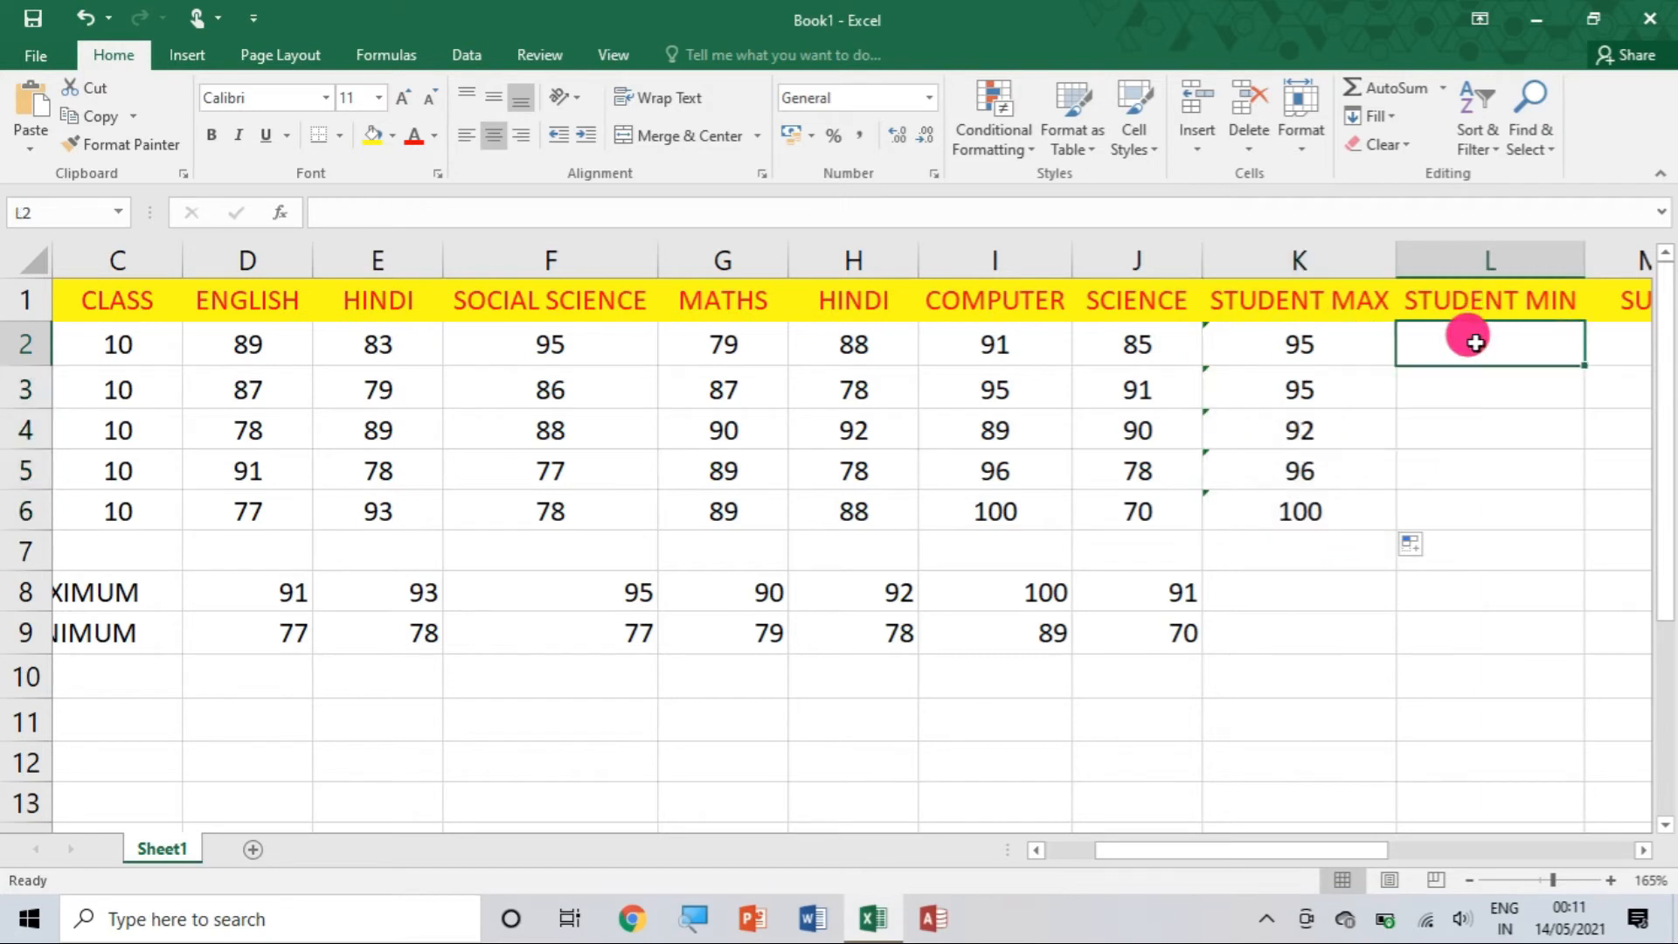
pyautogui.write('=M')
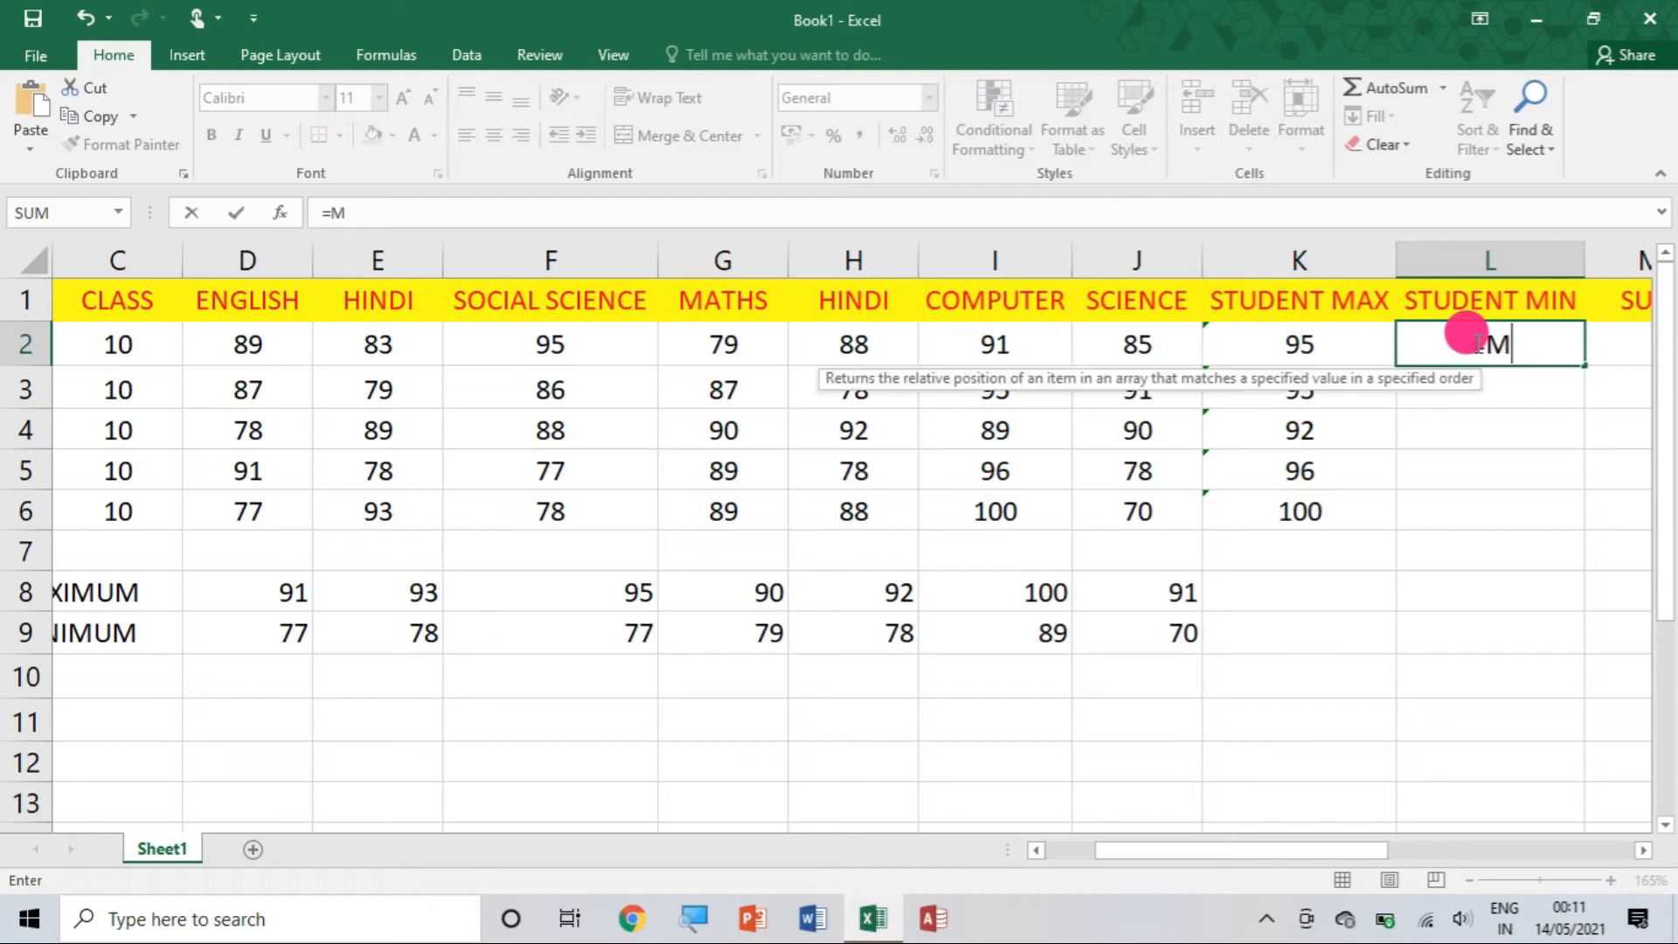
pyautogui.write('IN(')
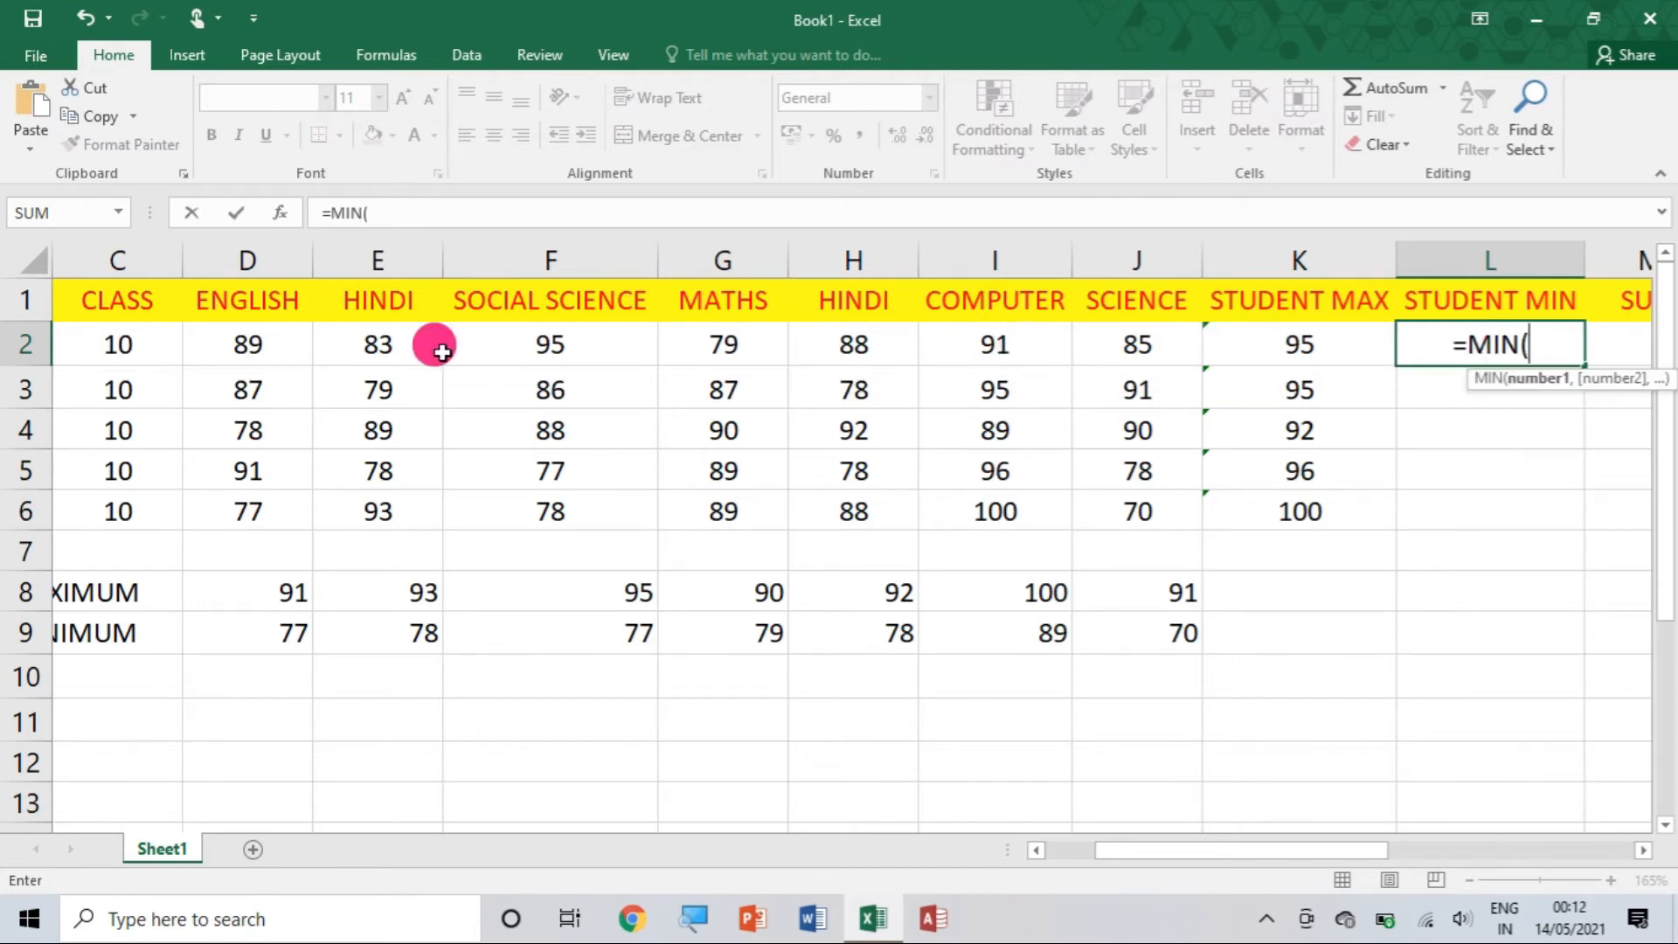
pyautogui.moveTo(253, 341); pyautogui.dragTo(1178, 328)
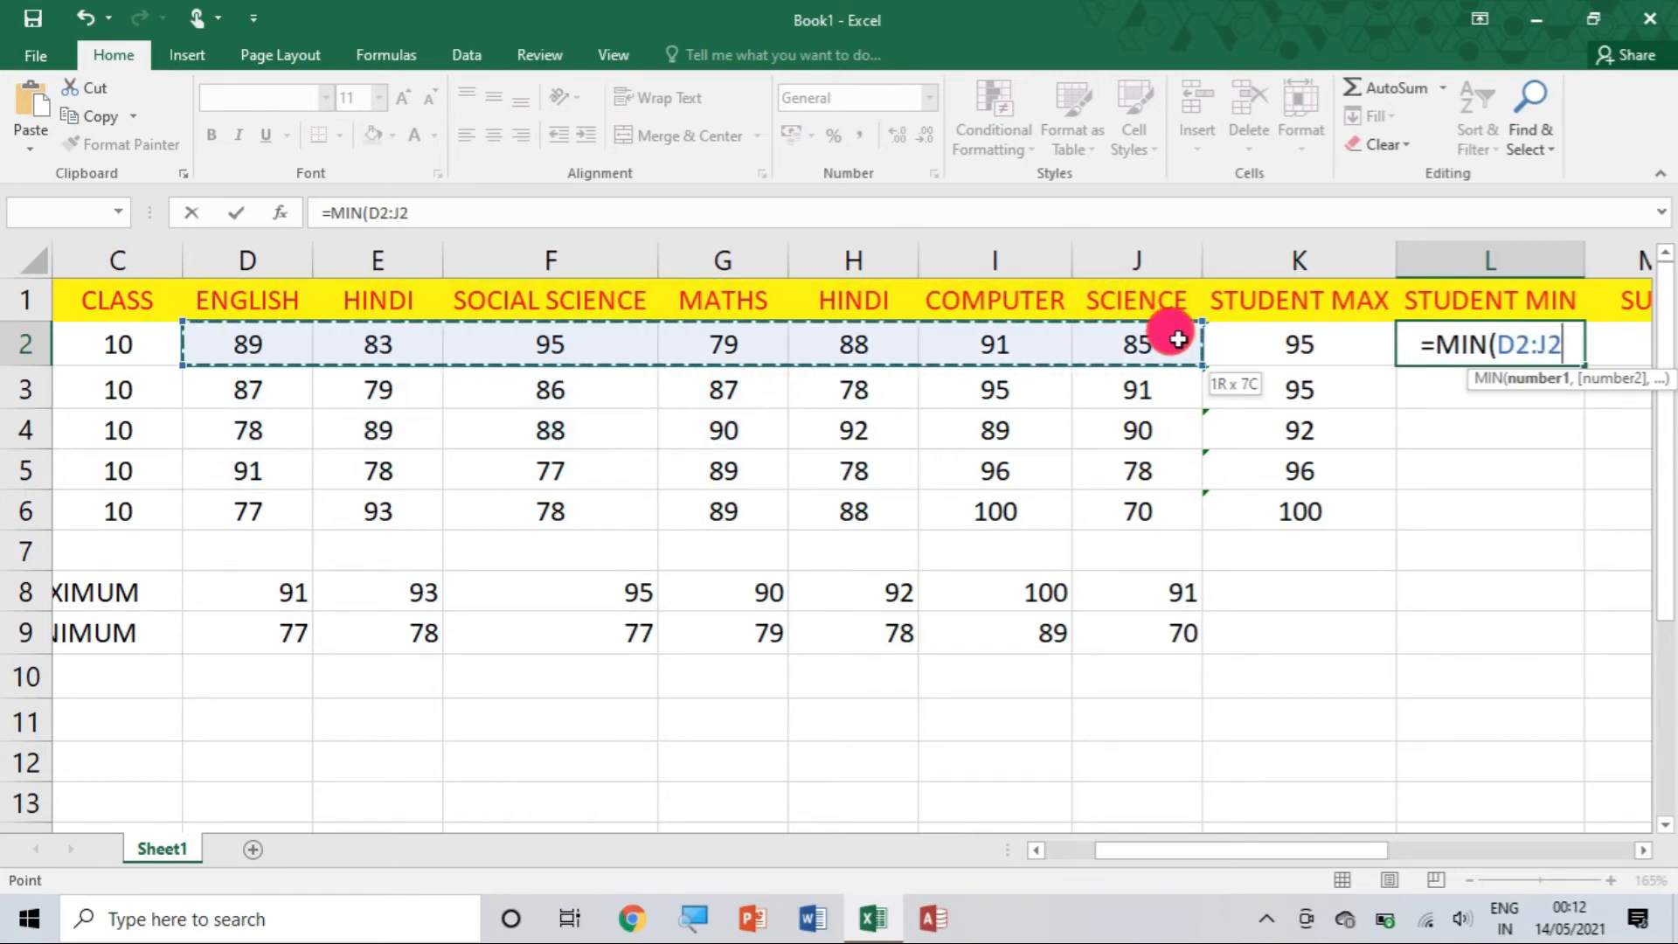
pyautogui.moveTo(1178, 340); pyautogui.dragTo(1144, 517)
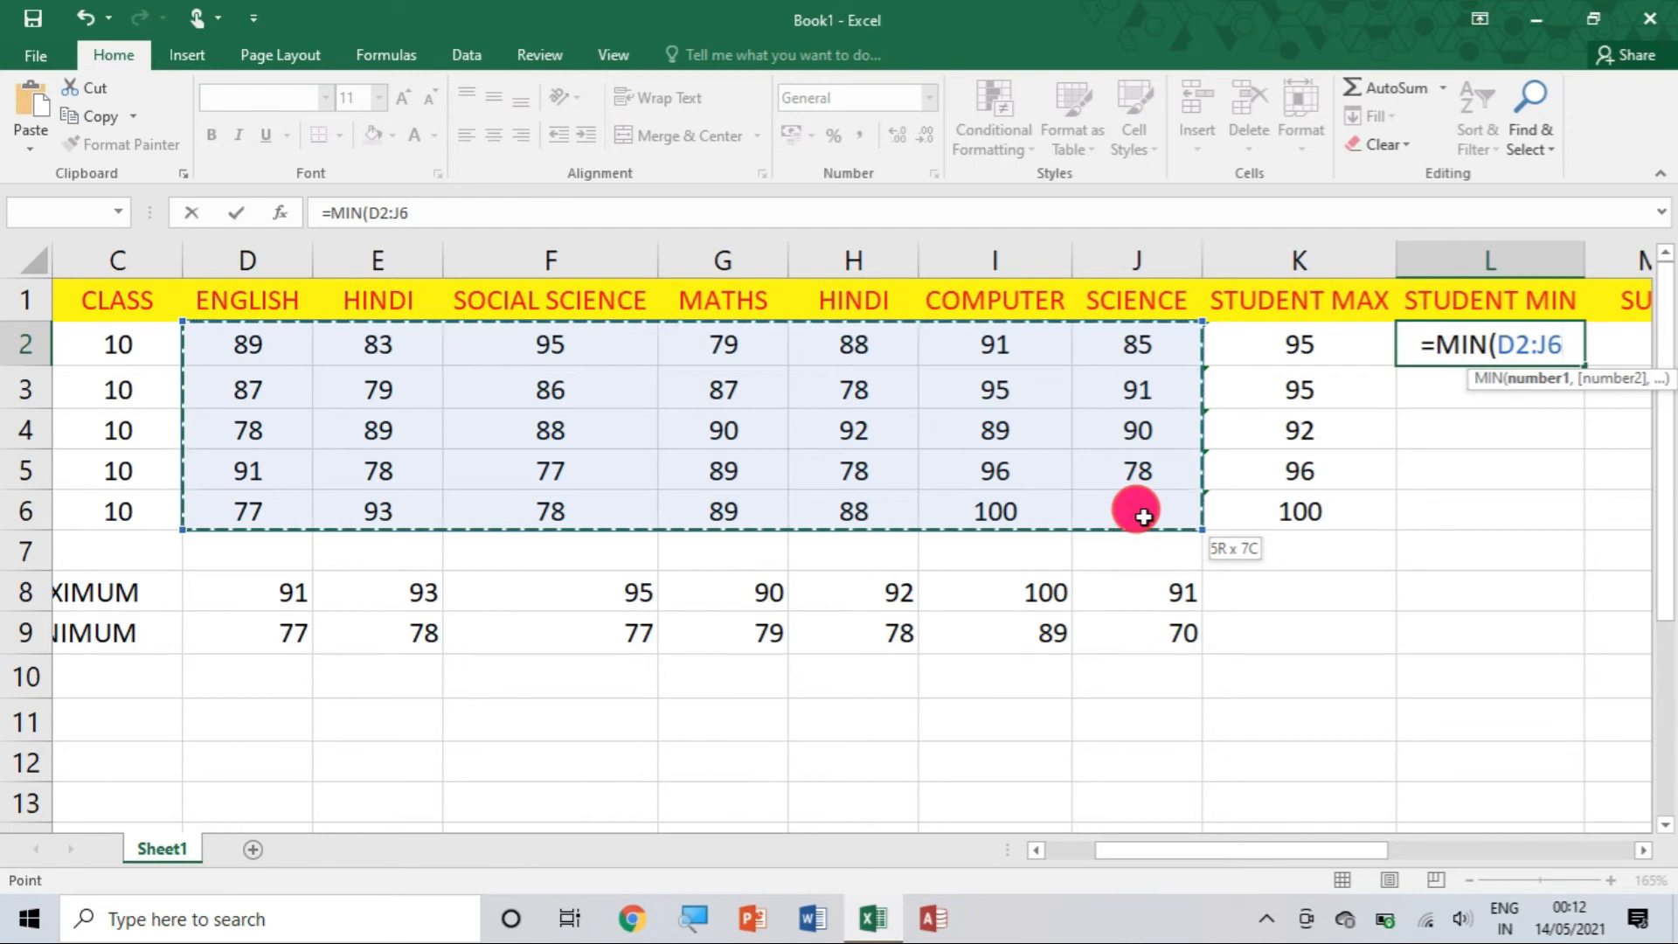
pyautogui.moveTo(1144, 489); pyautogui.dragTo(1130, 340)
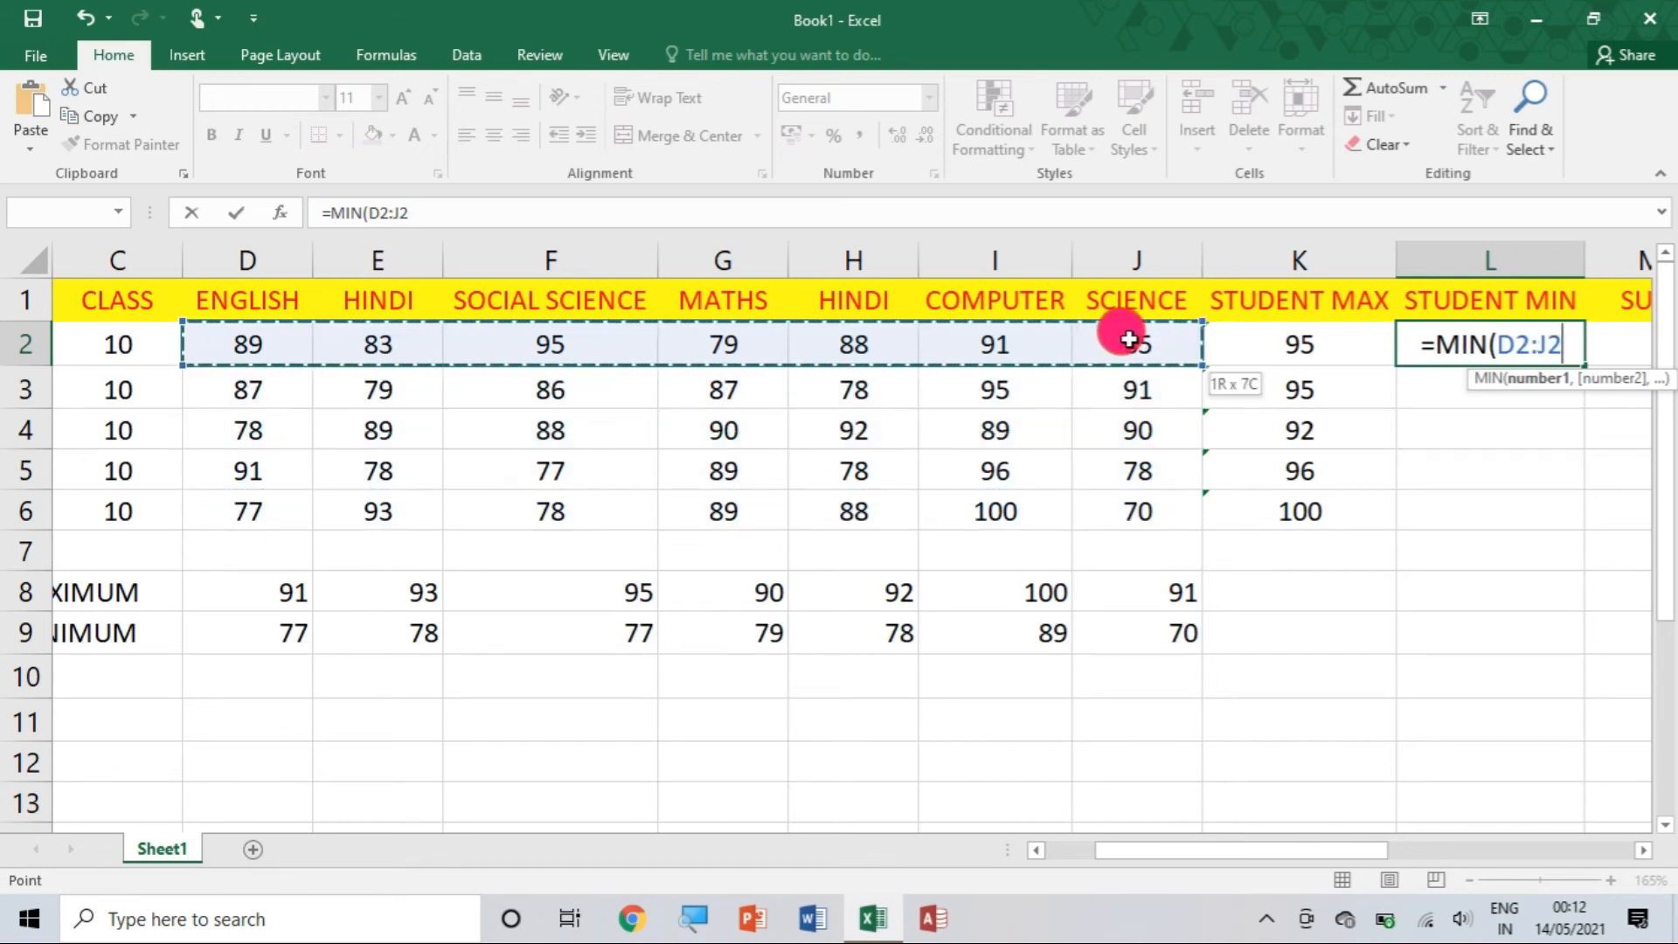
pyautogui.write(')')
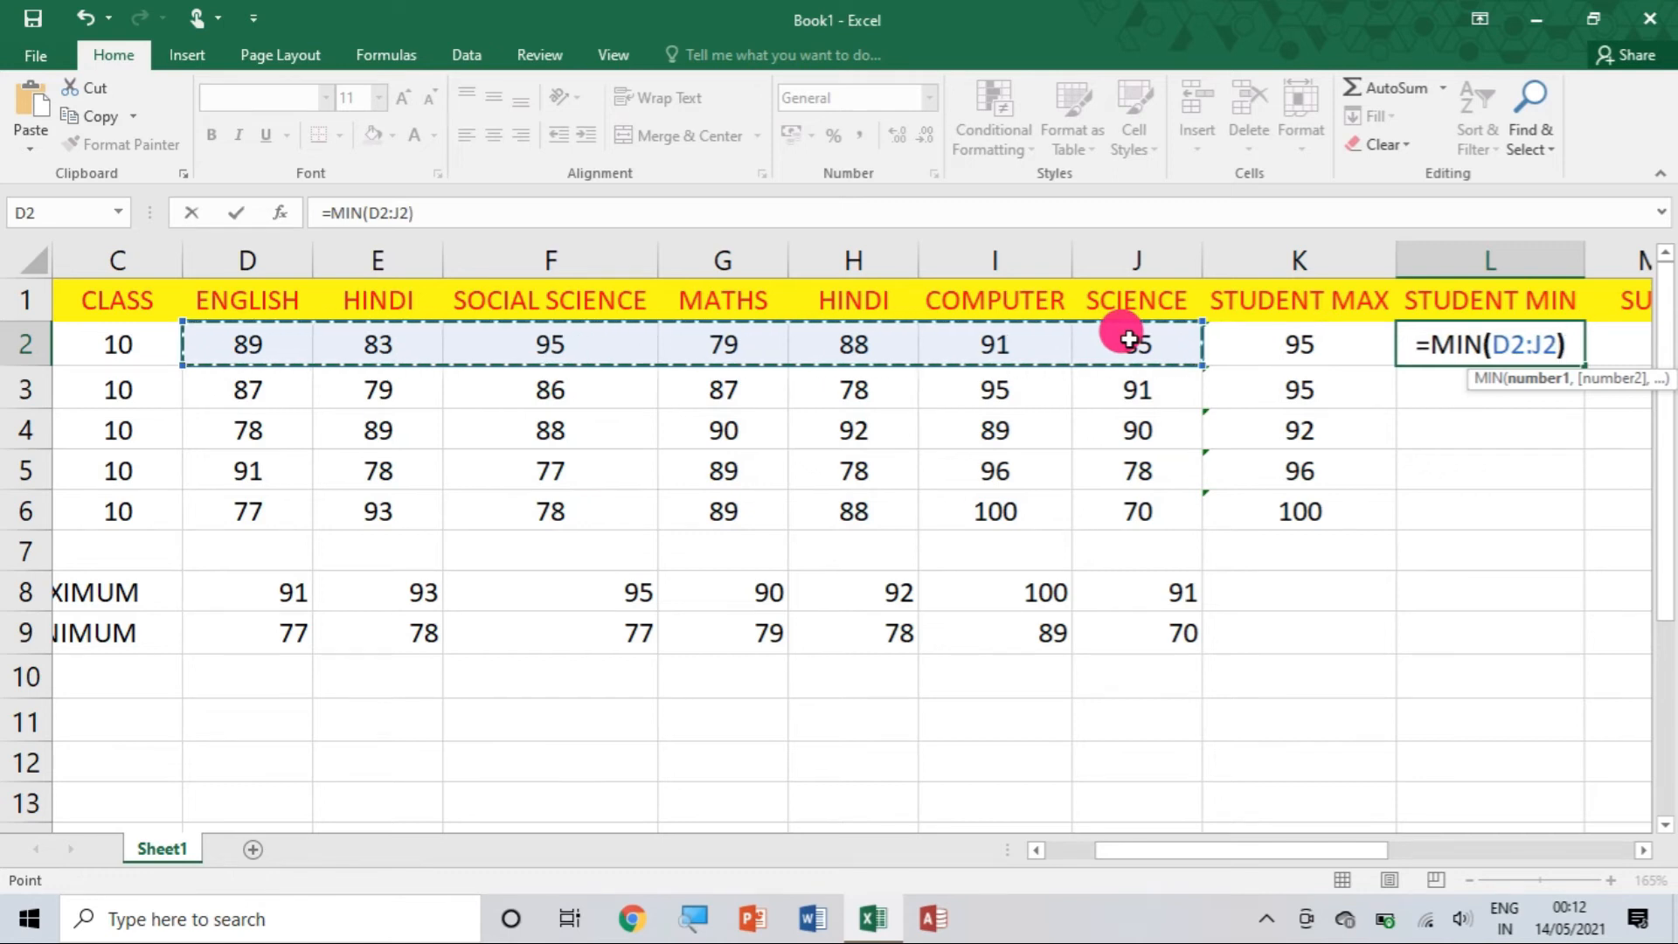
pyautogui.press('Return')
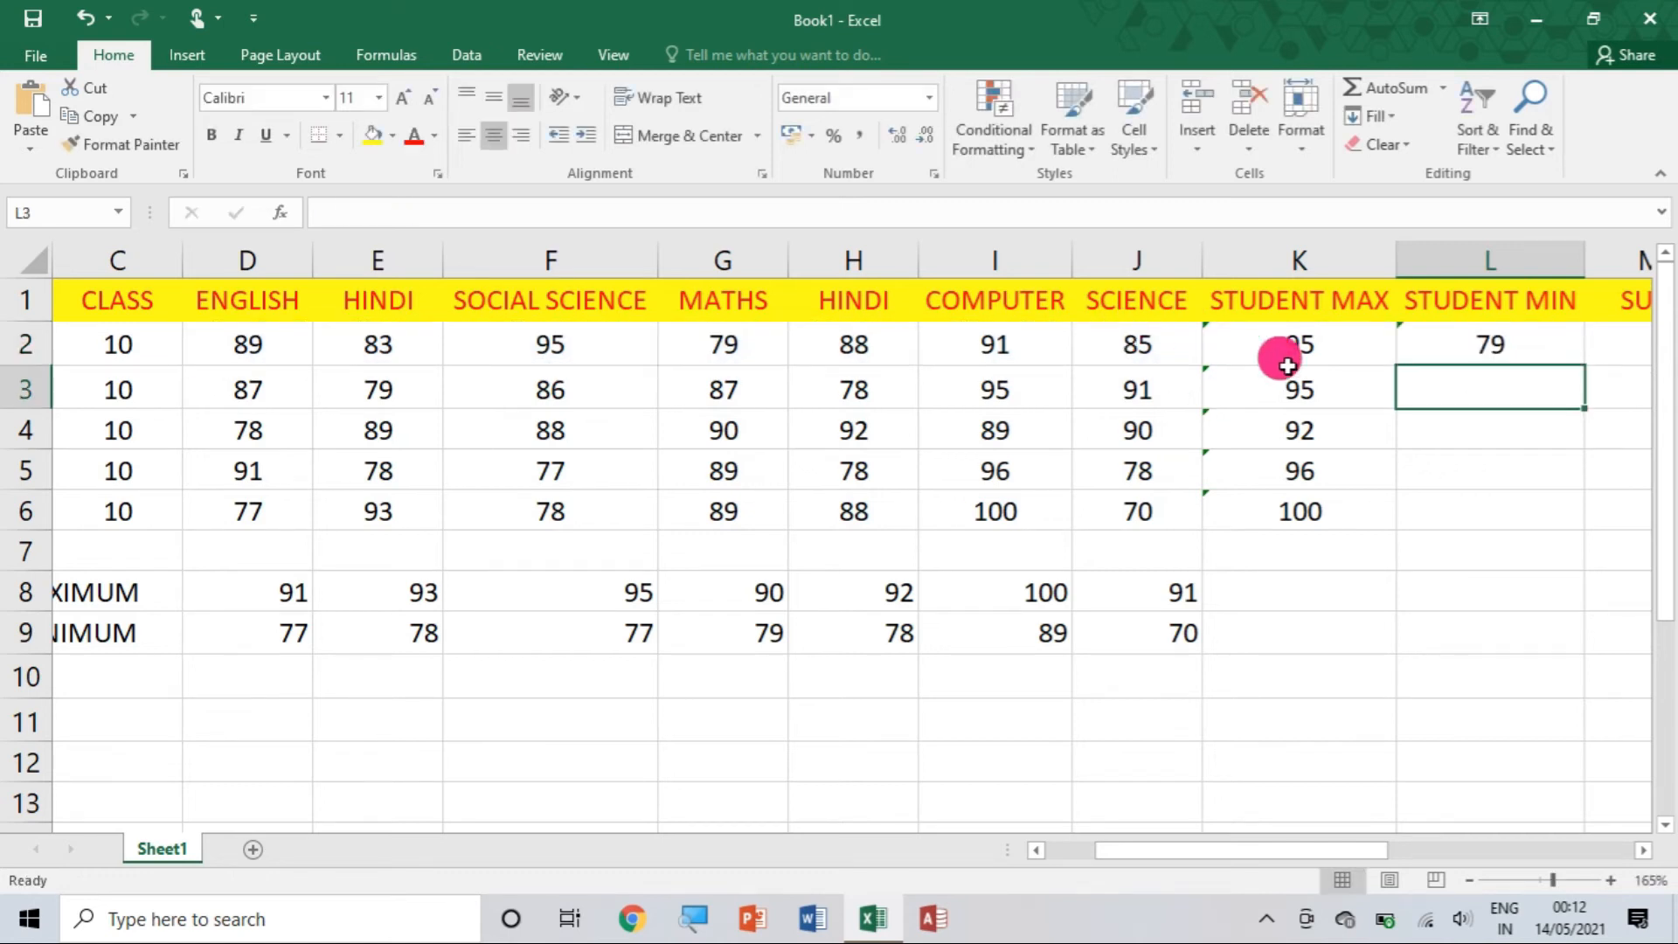
pyautogui.click(1453, 341)
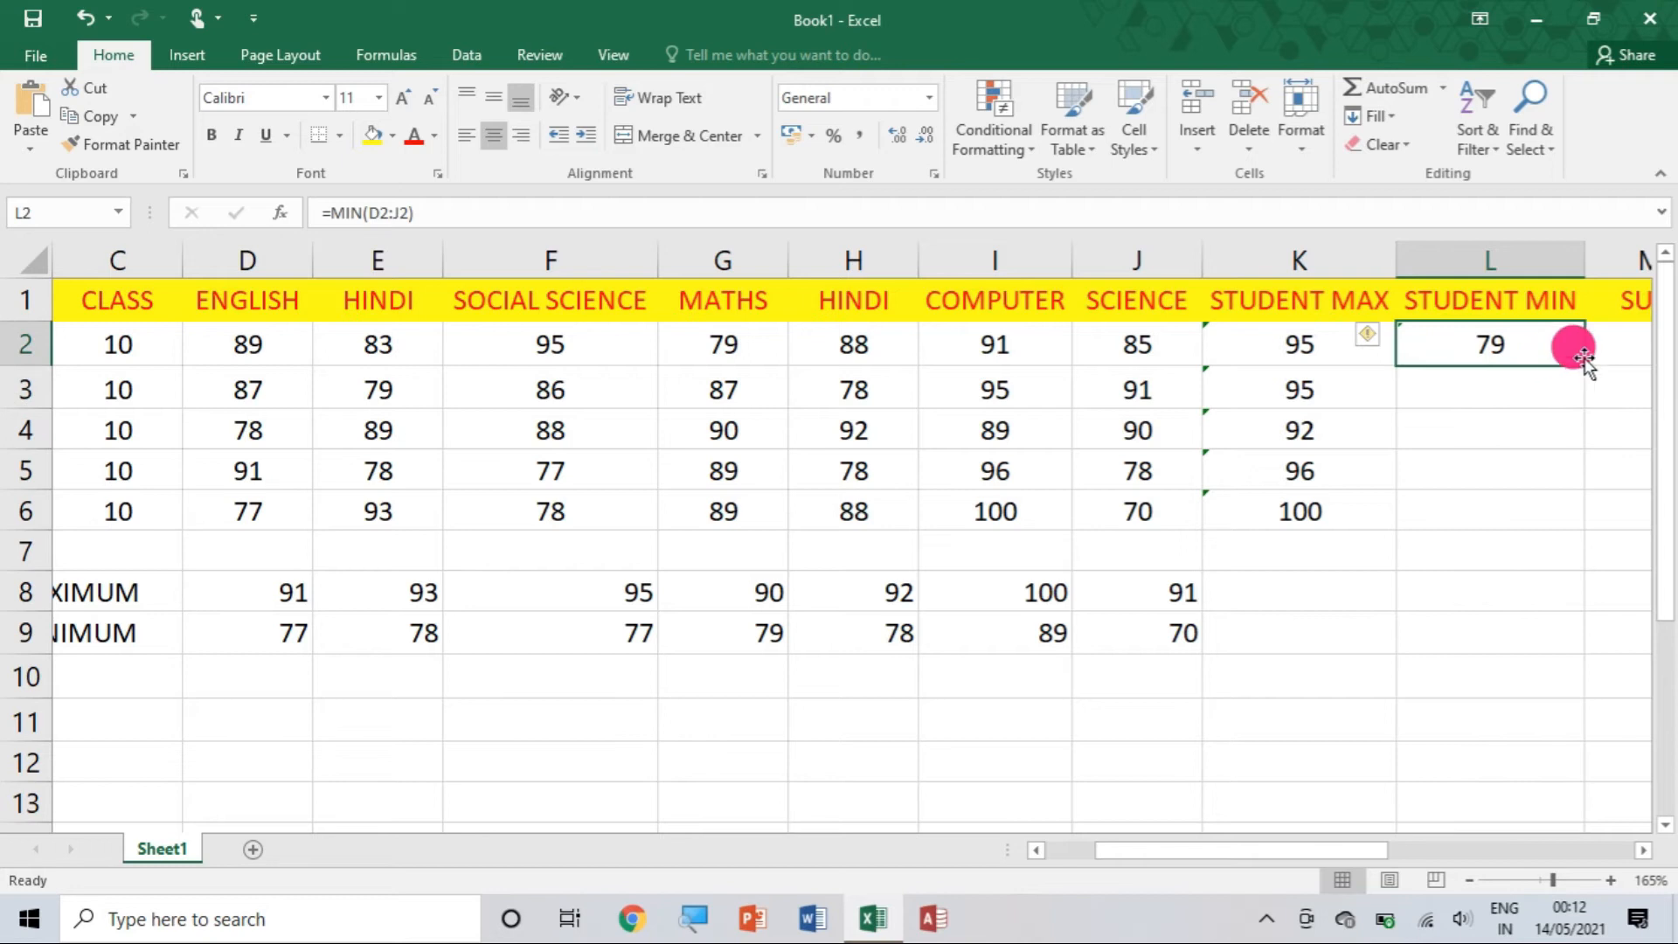
pyautogui.moveTo(1584, 366); pyautogui.dragTo(1567, 529)
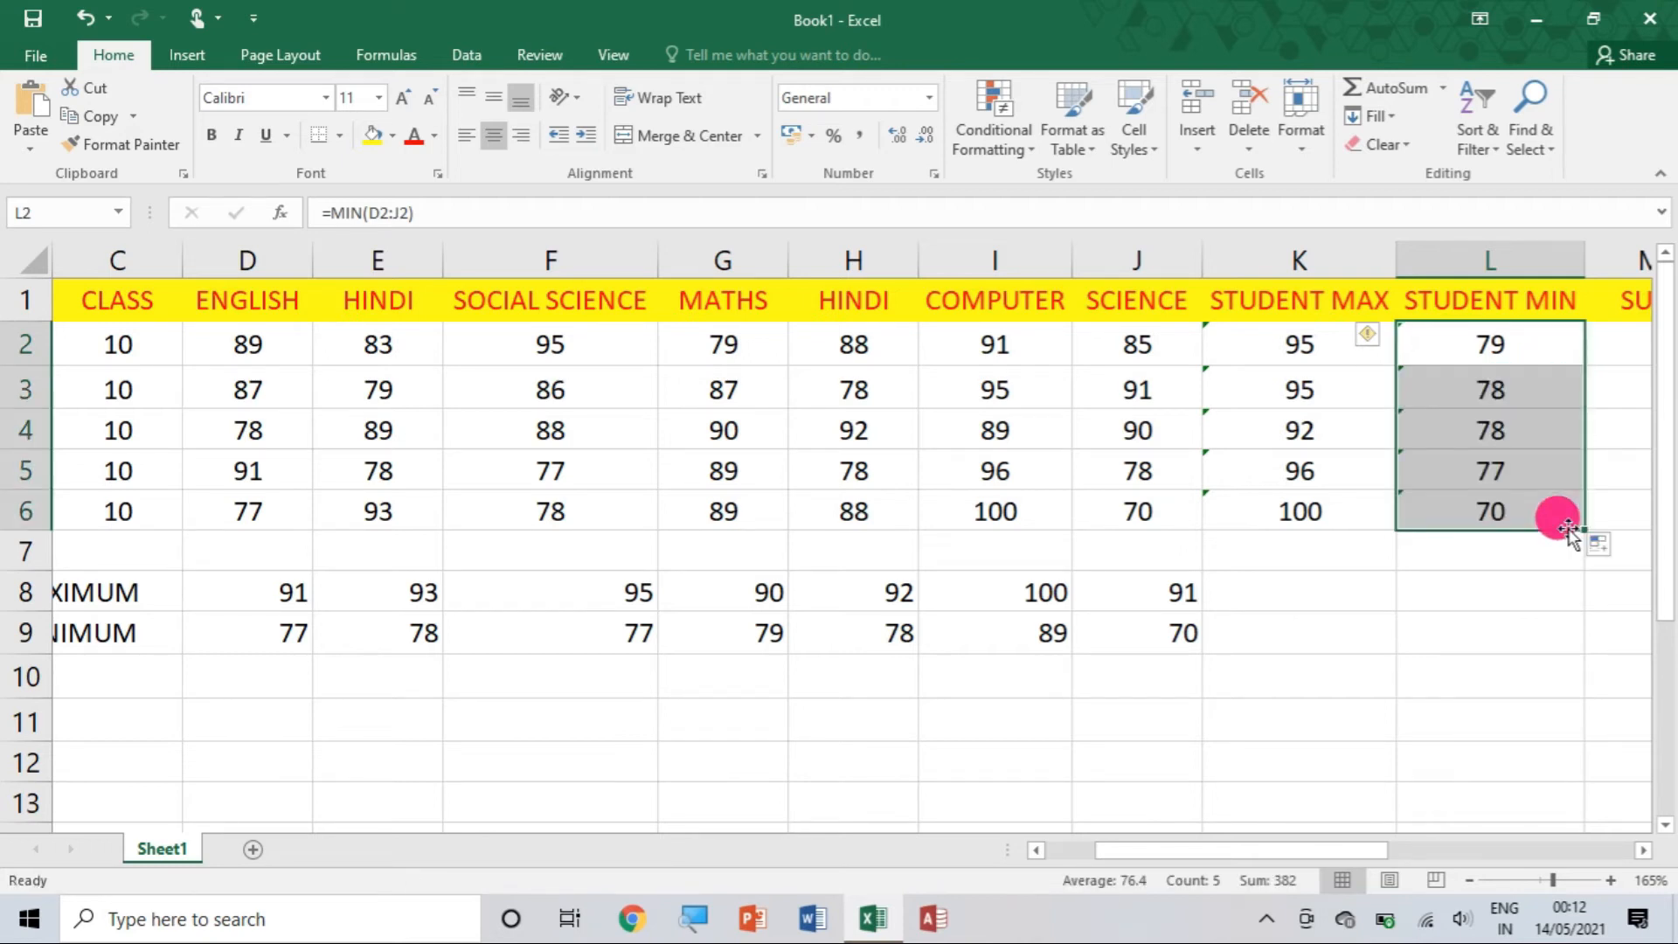
pyautogui.click(1569, 342)
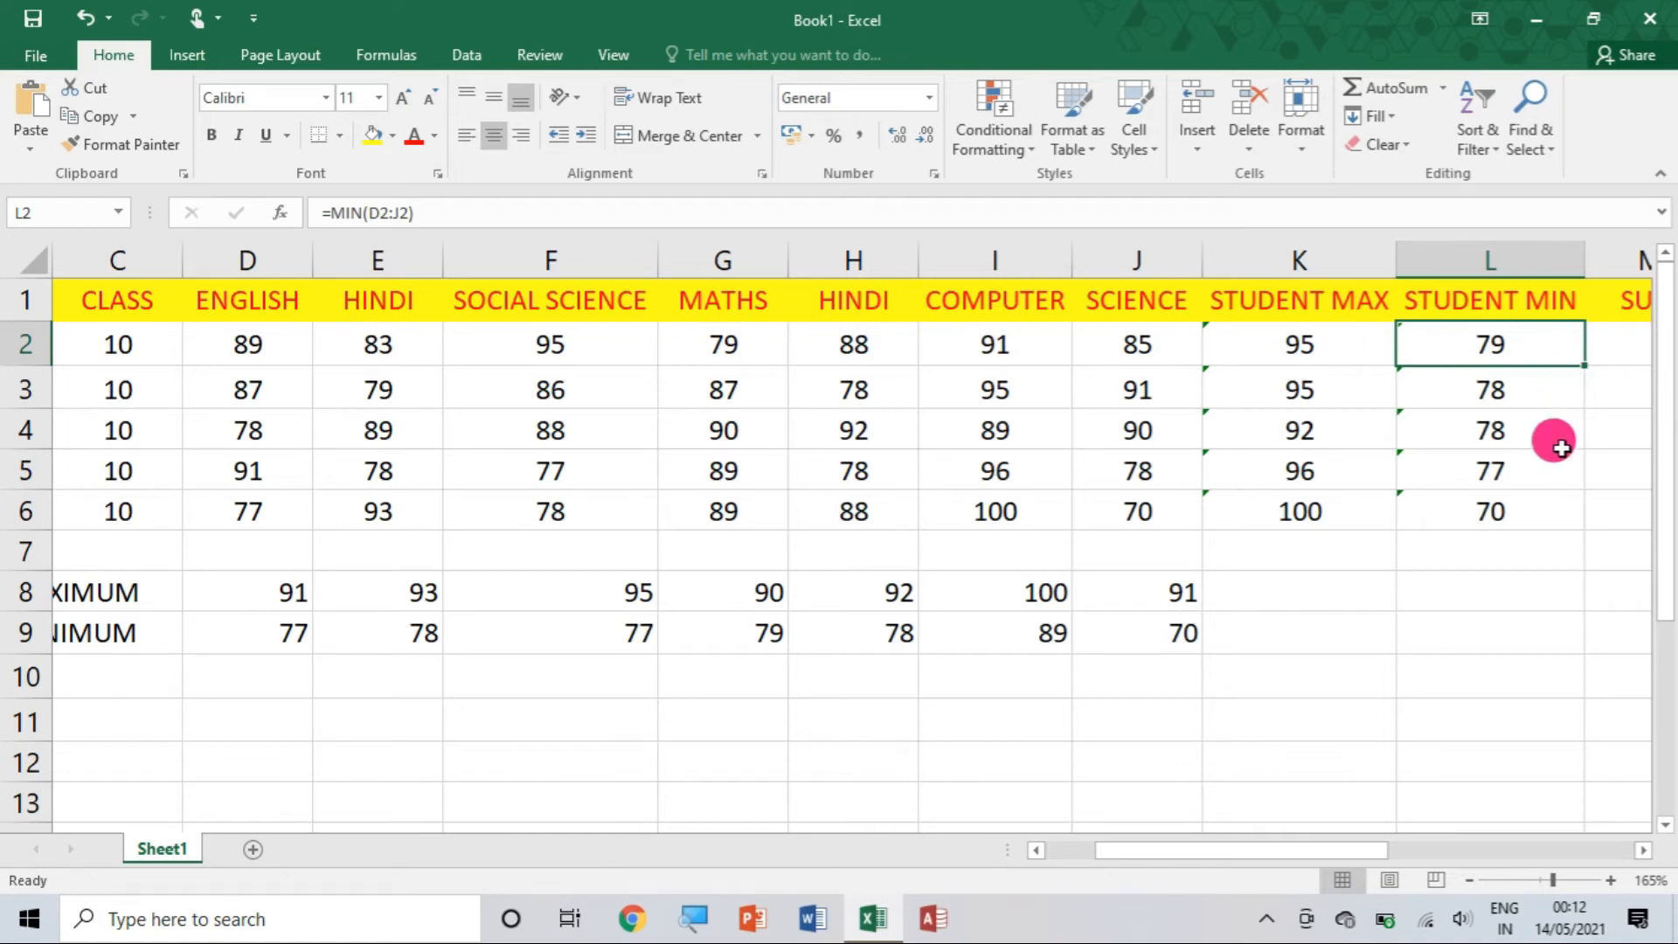
# - Narrow the STUDENT MAX and STUDENT MIN columns to just fit their numbers
pyautogui.hscroll(3, 1561, 447)
pyautogui.hscroll(-3, 1561, 448)
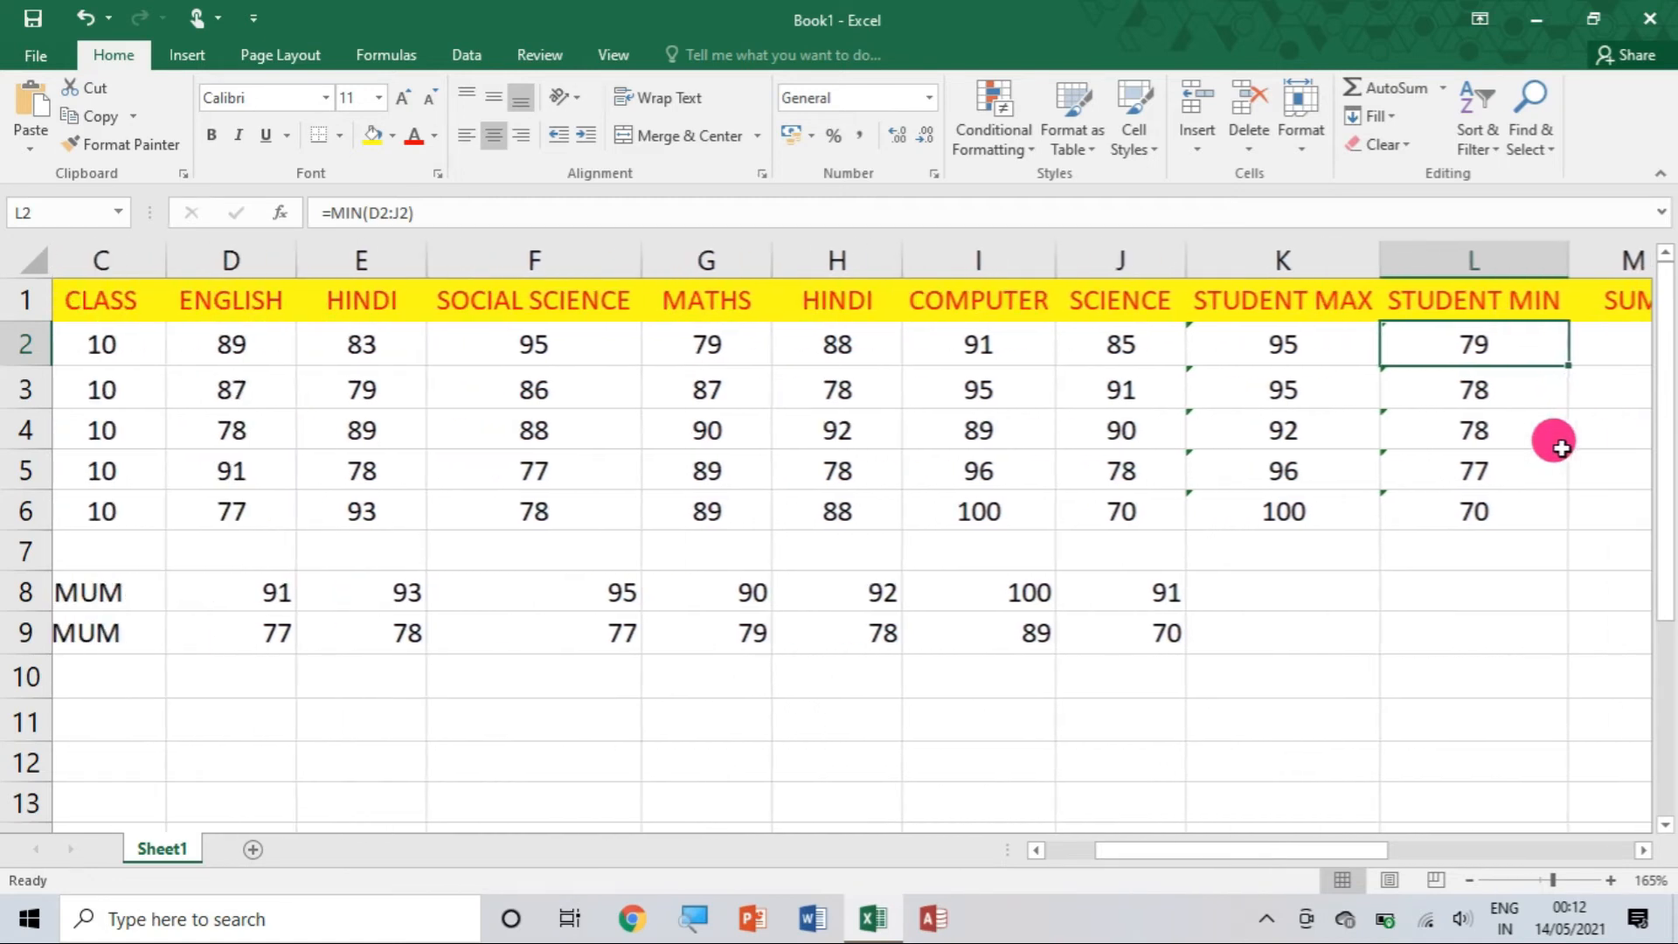
pyautogui.hscroll(-1, 1561, 447)
pyautogui.hscroll(3, 1561, 448)
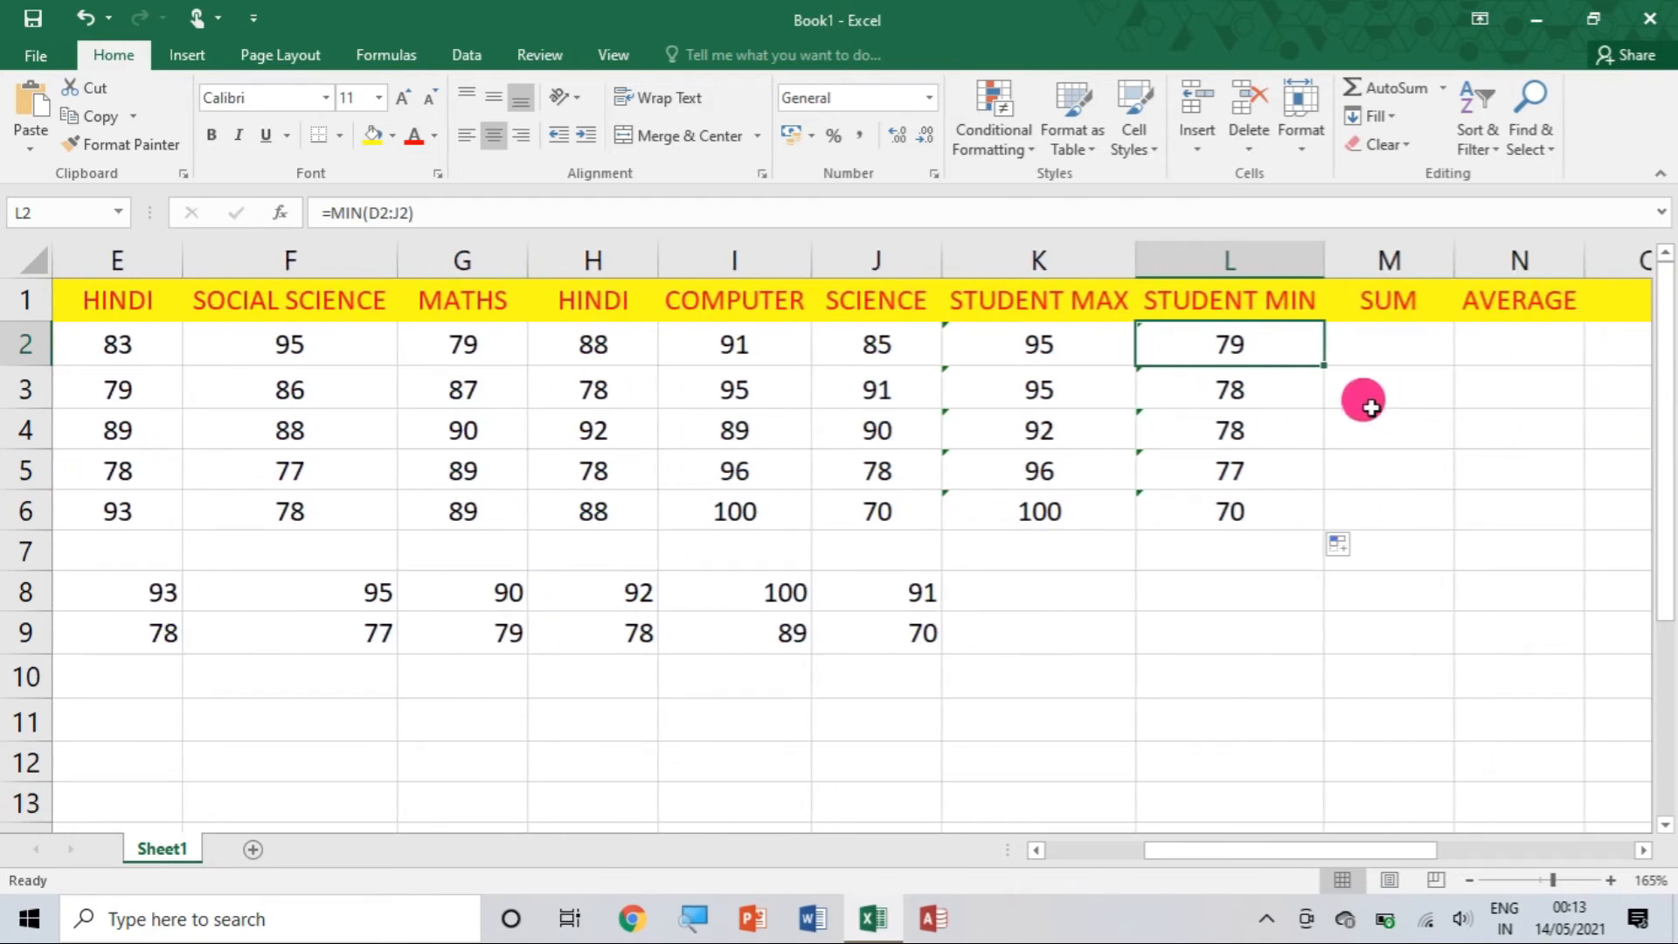
pyautogui.click(1376, 350)
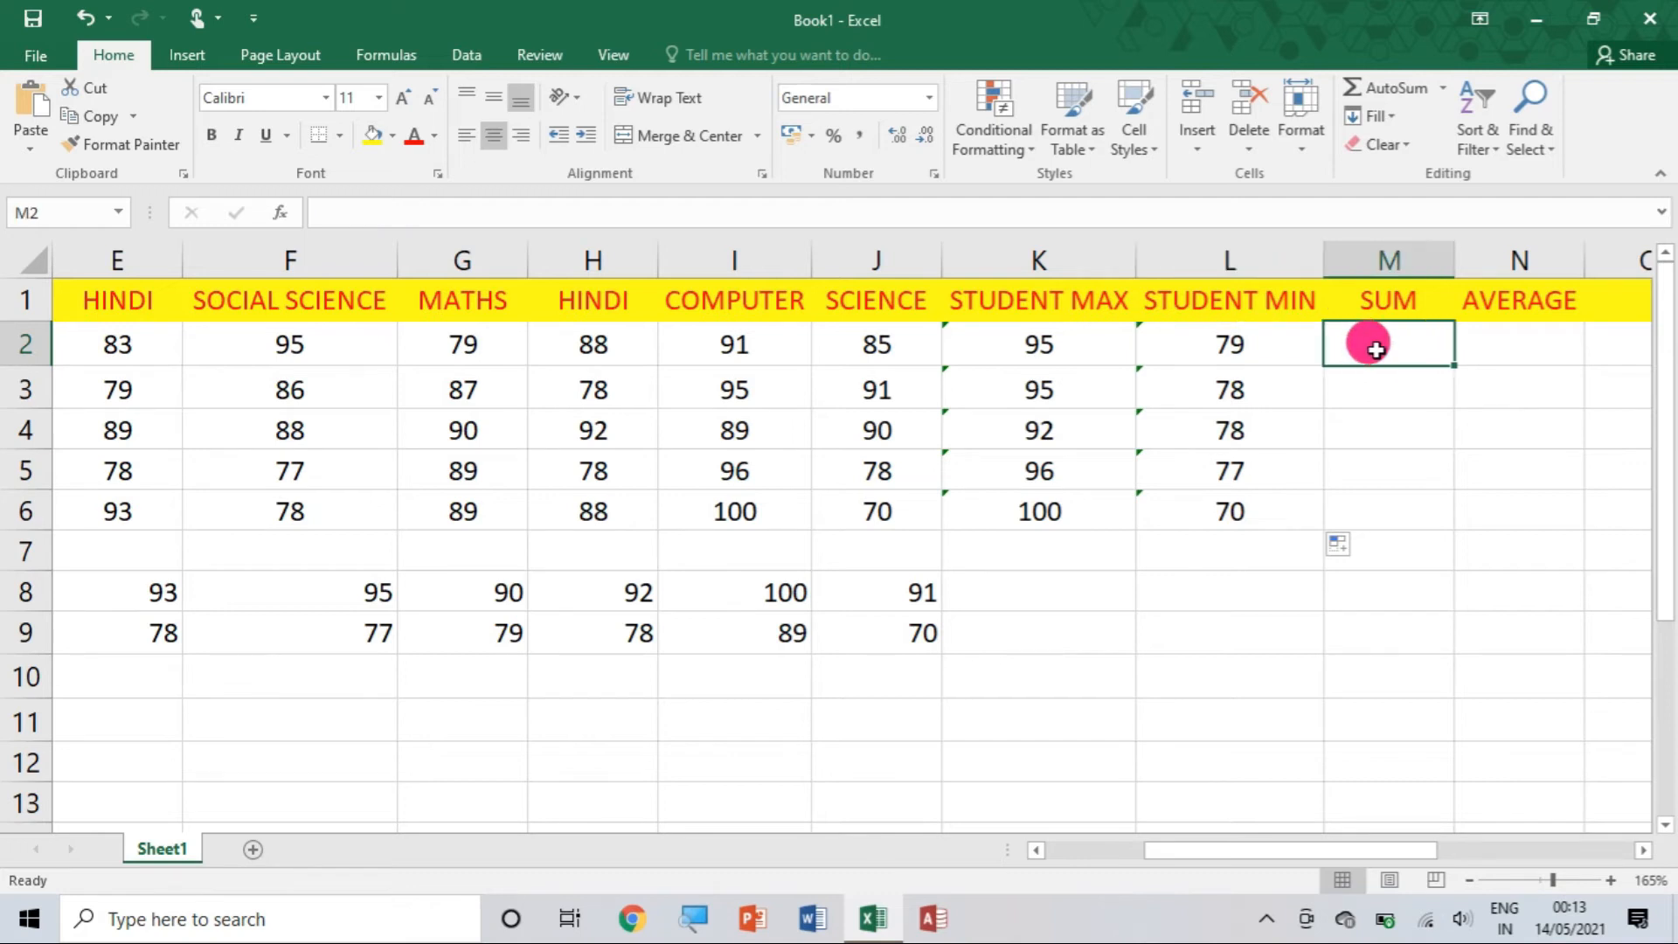
pyautogui.moveTo(1133, 267); pyautogui.dragTo(1029, 262)
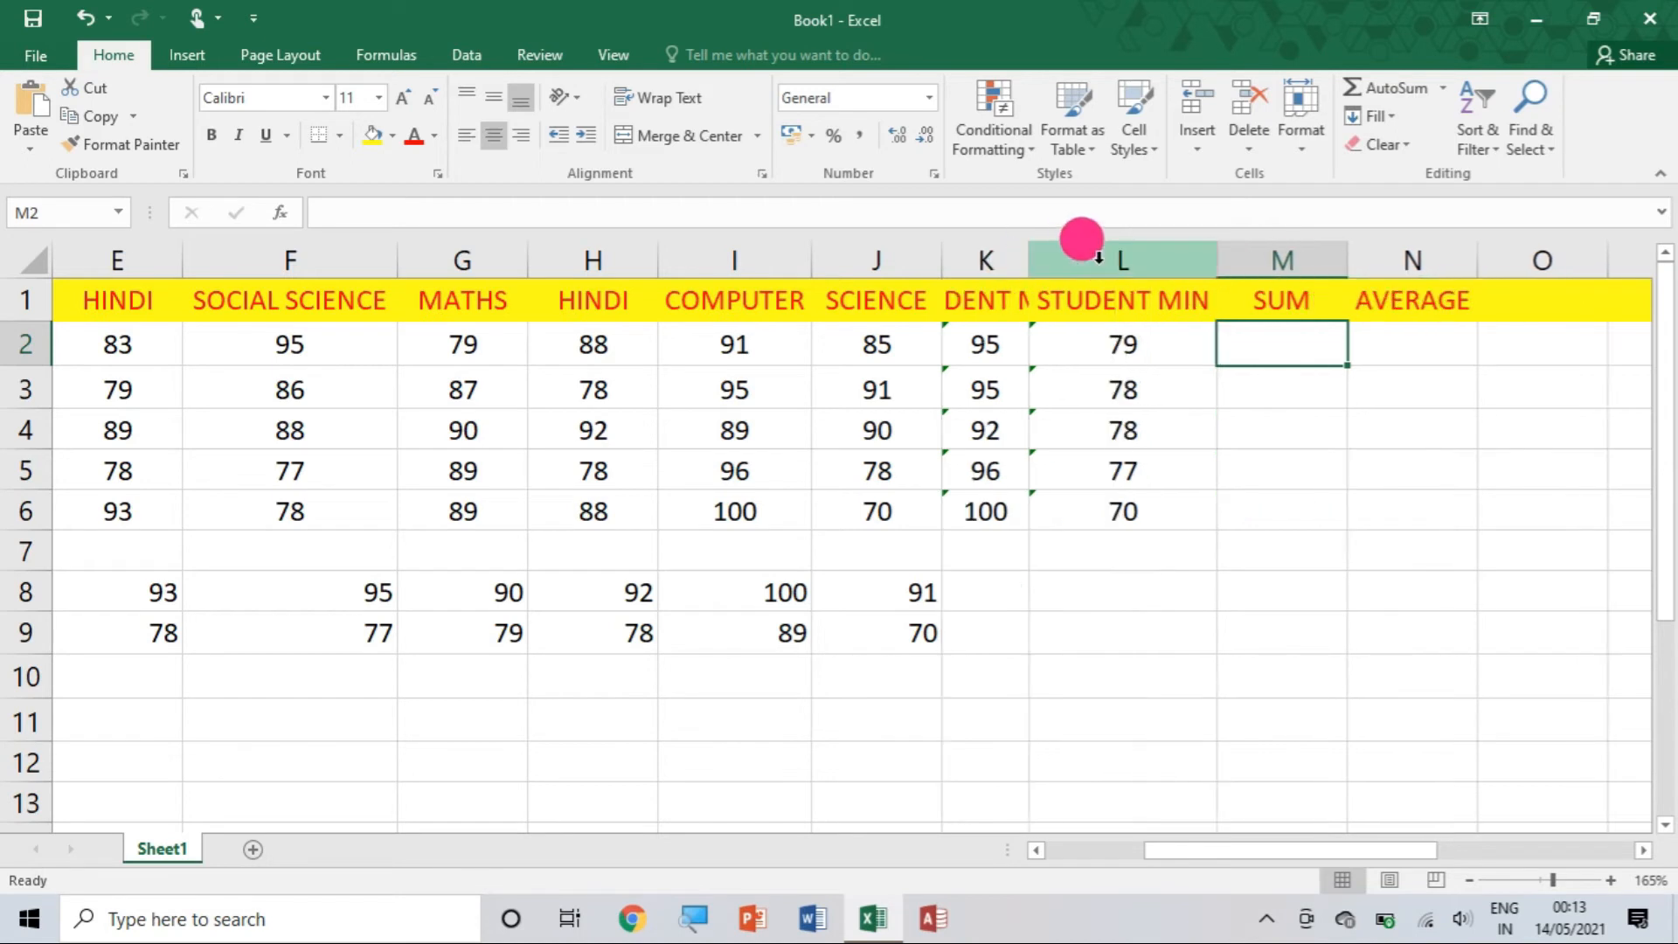
pyautogui.moveTo(1217, 255); pyautogui.dragTo(1134, 262)
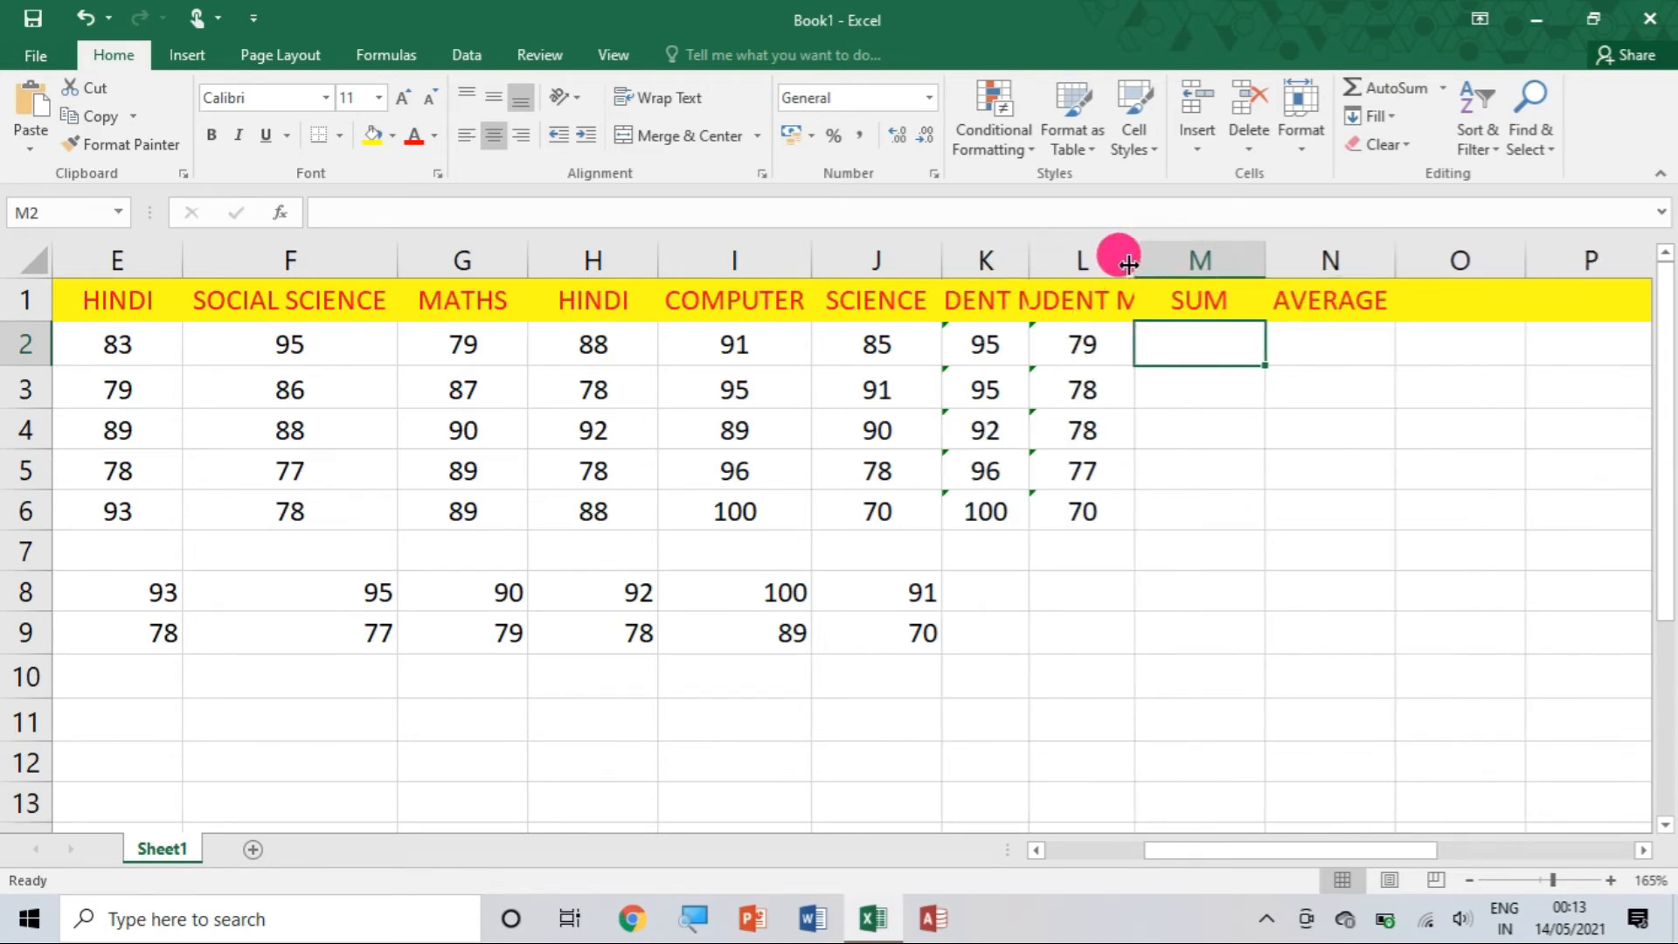
# - Enter the addition formula =D2+E2+F2+G2+H2+I2+J2 in cell M2 for the first student's sum
pyautogui.hscroll(-2, 1128, 264)
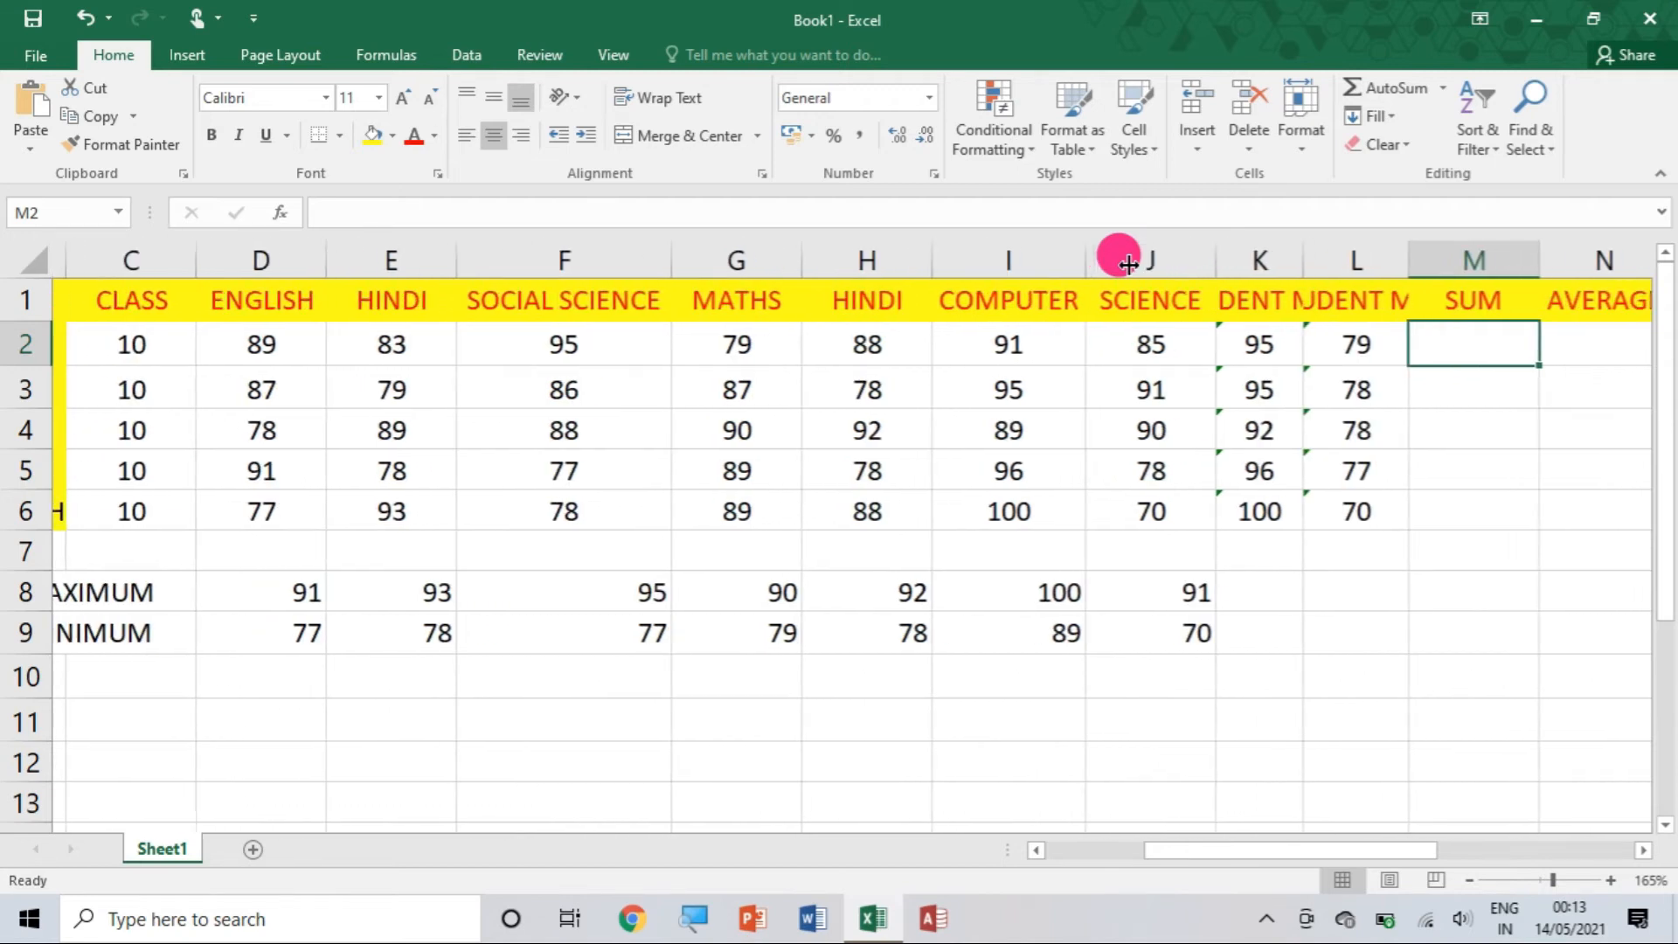
pyautogui.hscroll(1, 1128, 264)
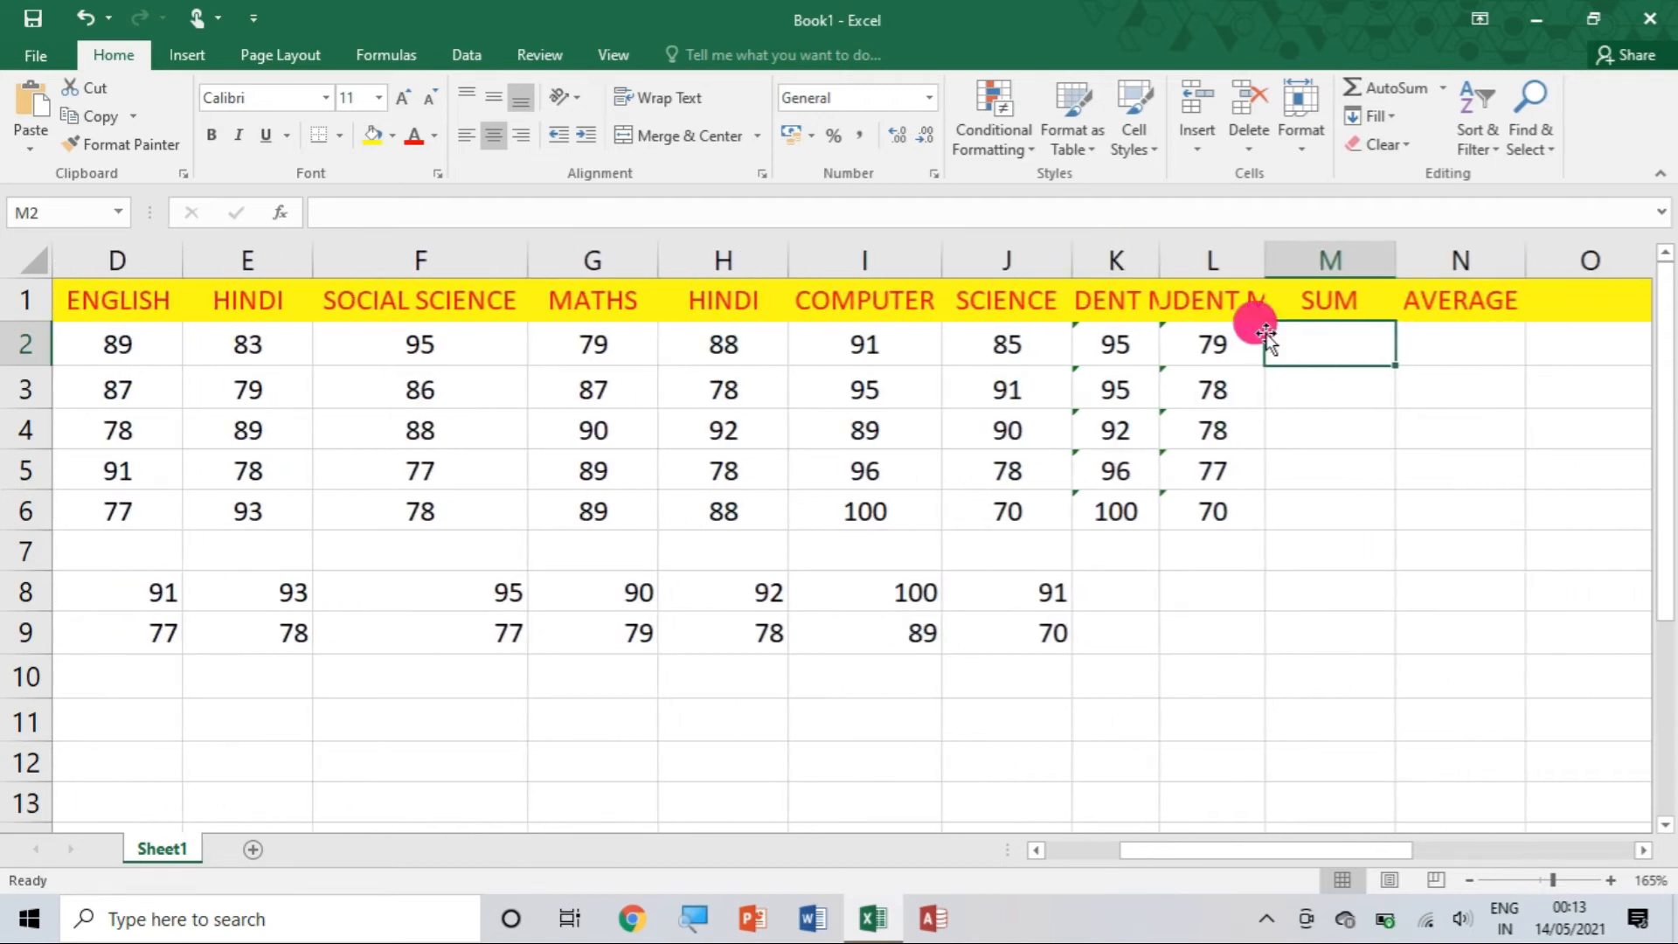
pyautogui.doubleClick(1302, 347)
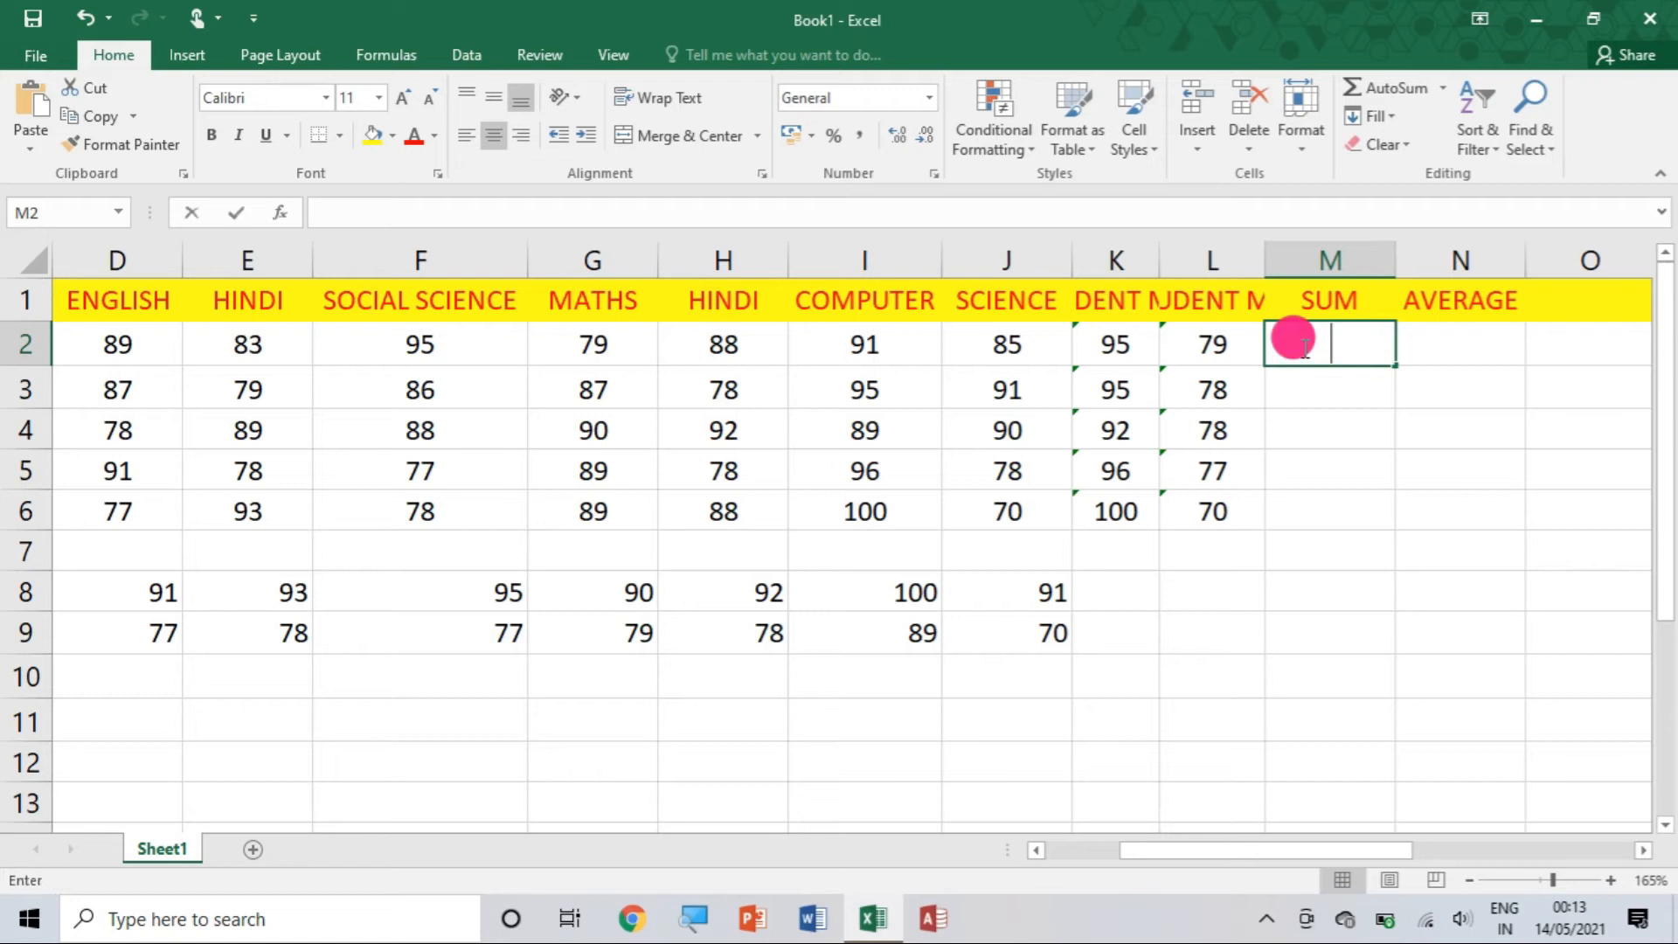
pyautogui.write('=')
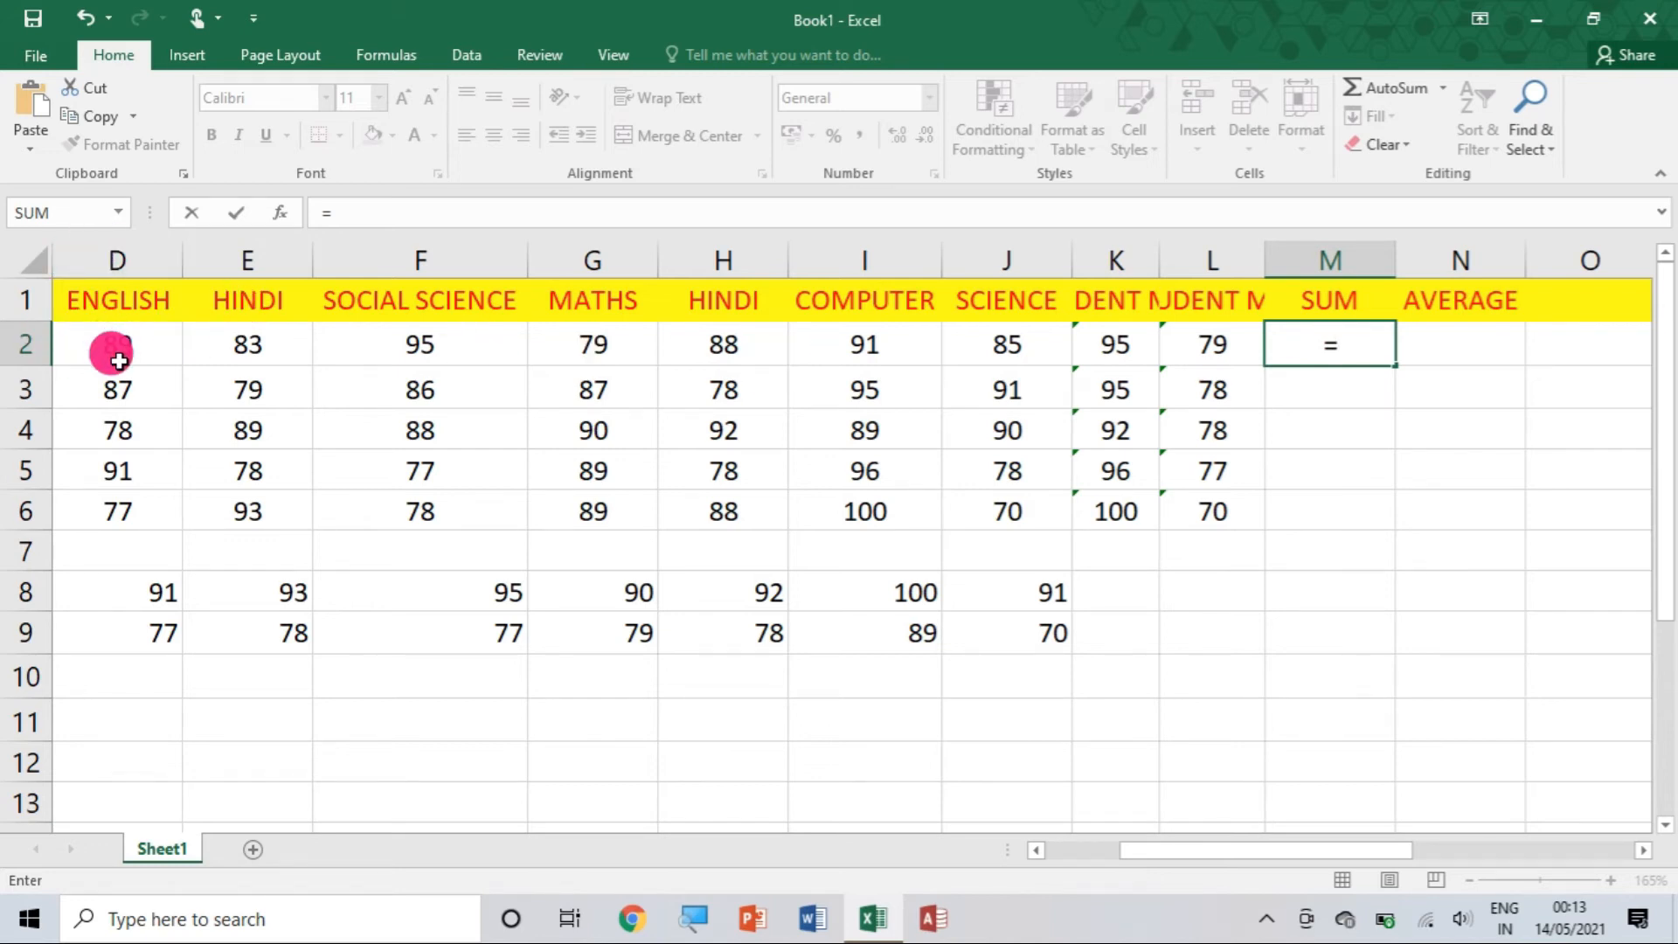
pyautogui.write('D')
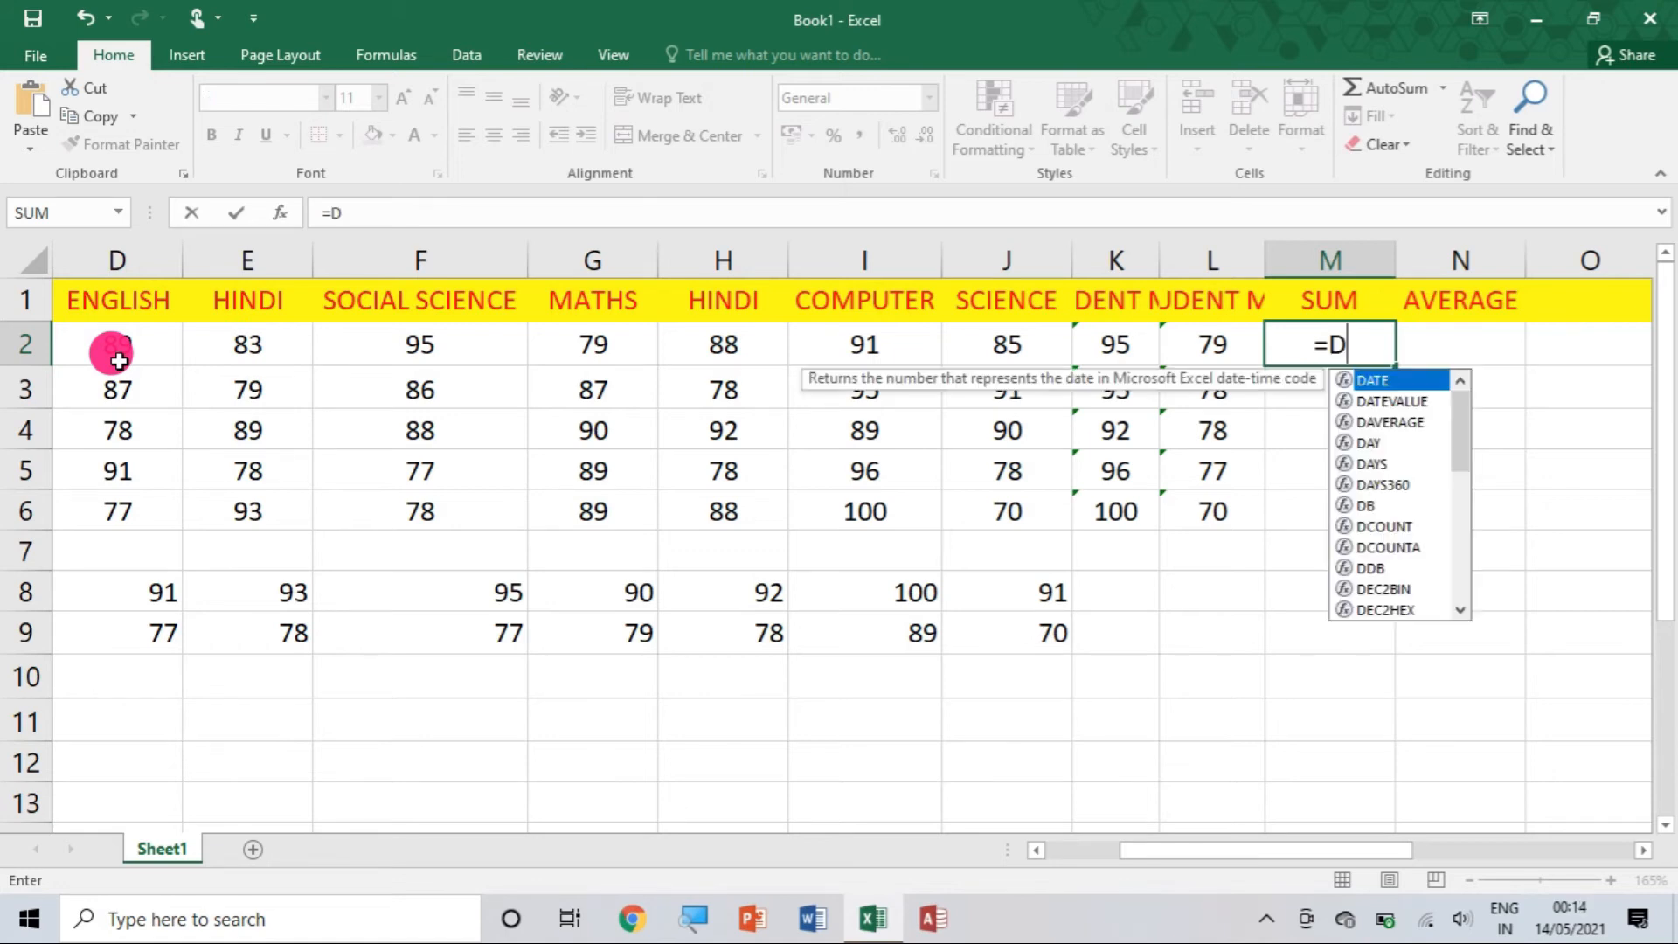
pyautogui.click(118, 360)
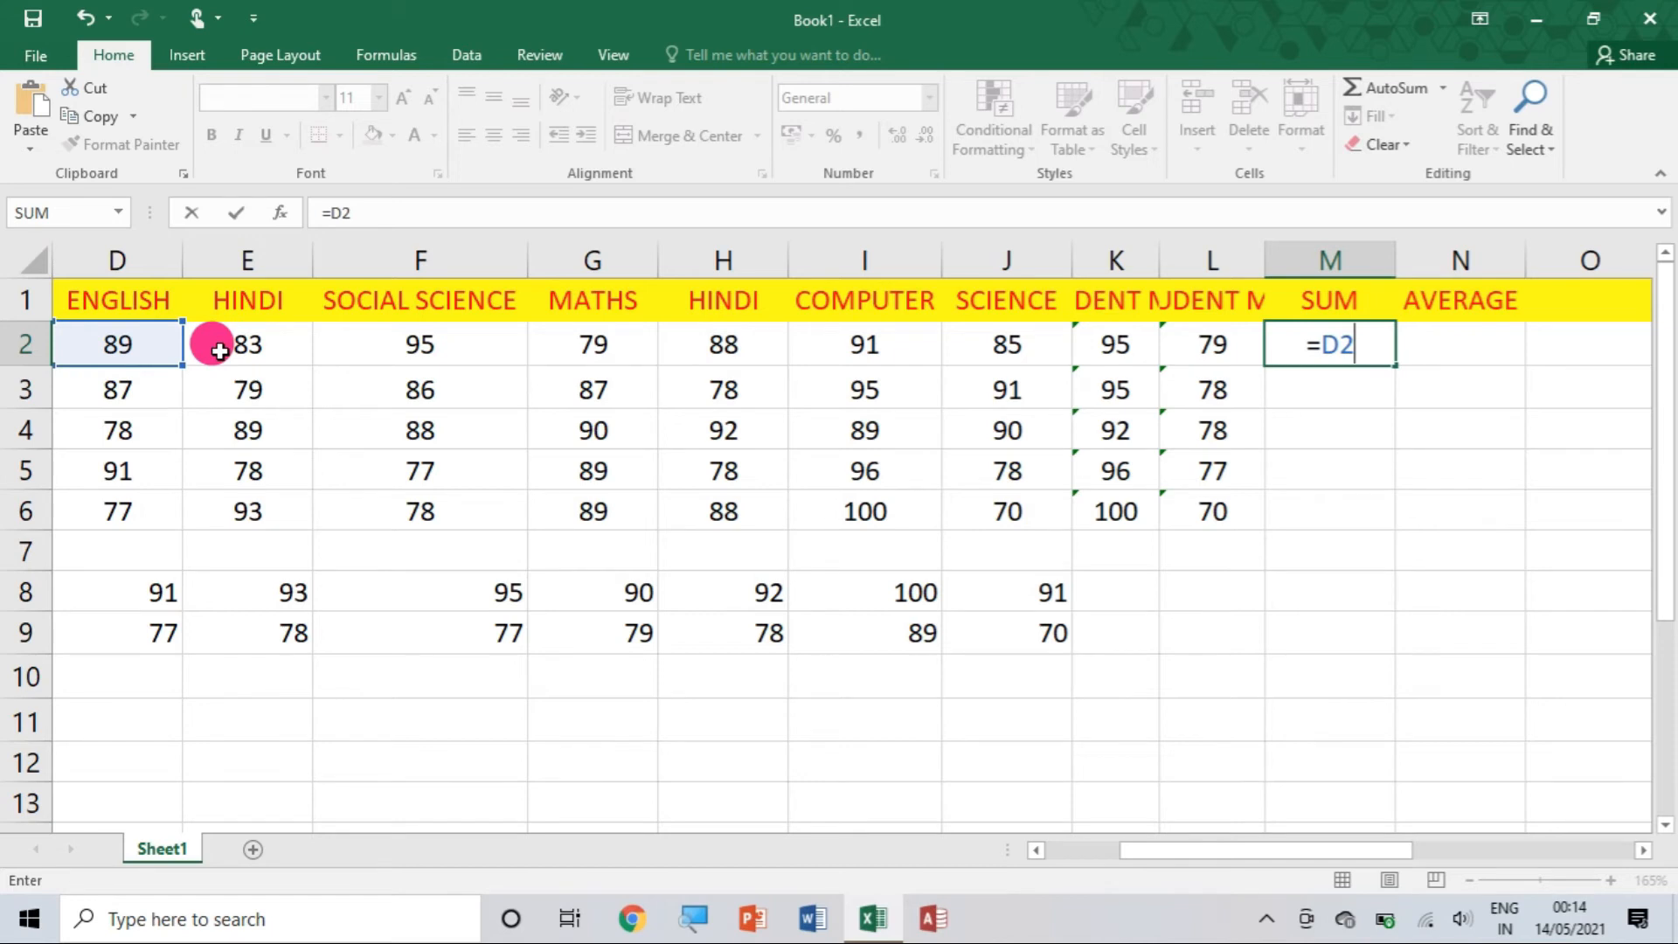
pyautogui.write('+')
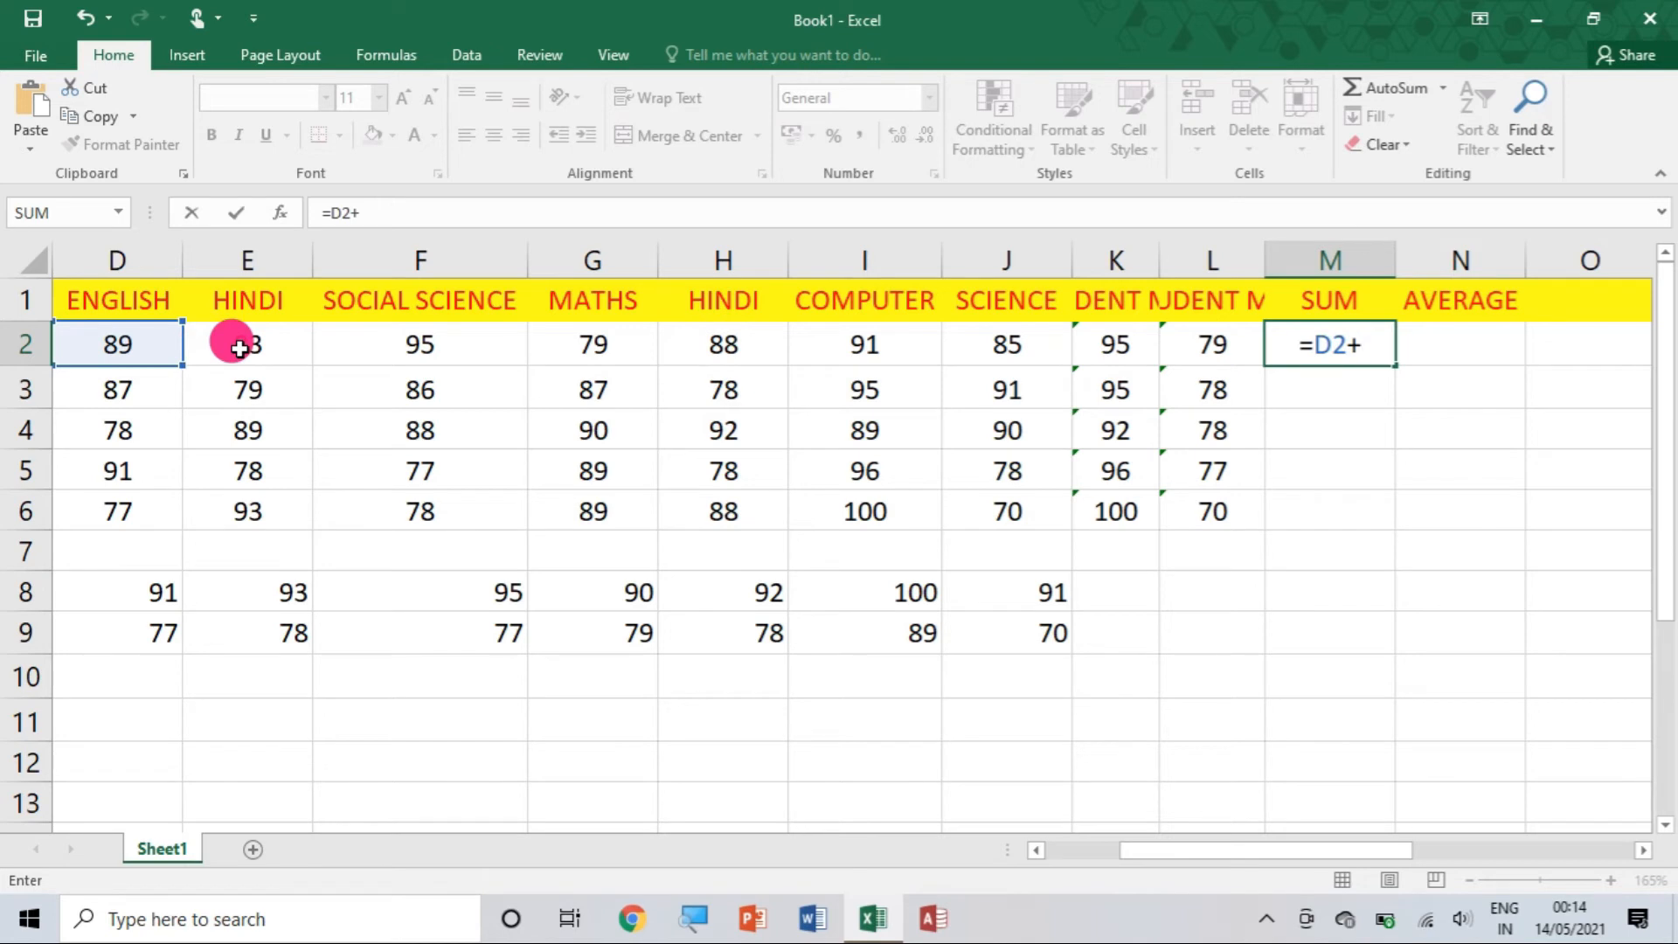
pyautogui.write('E')
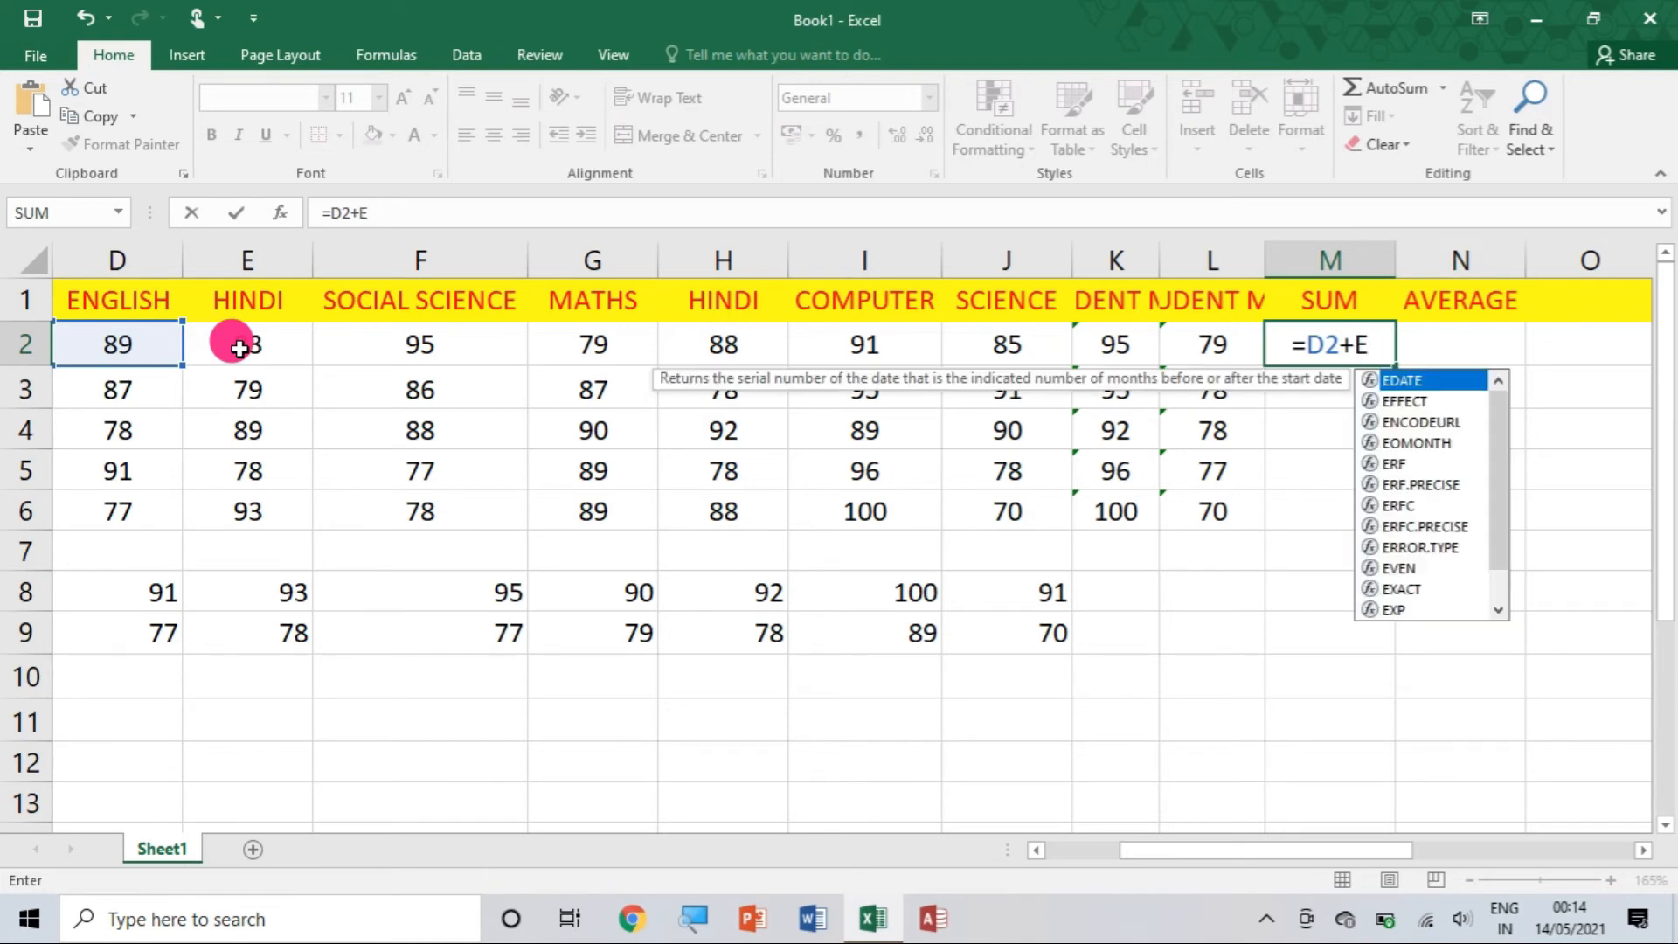
pyautogui.write('2')
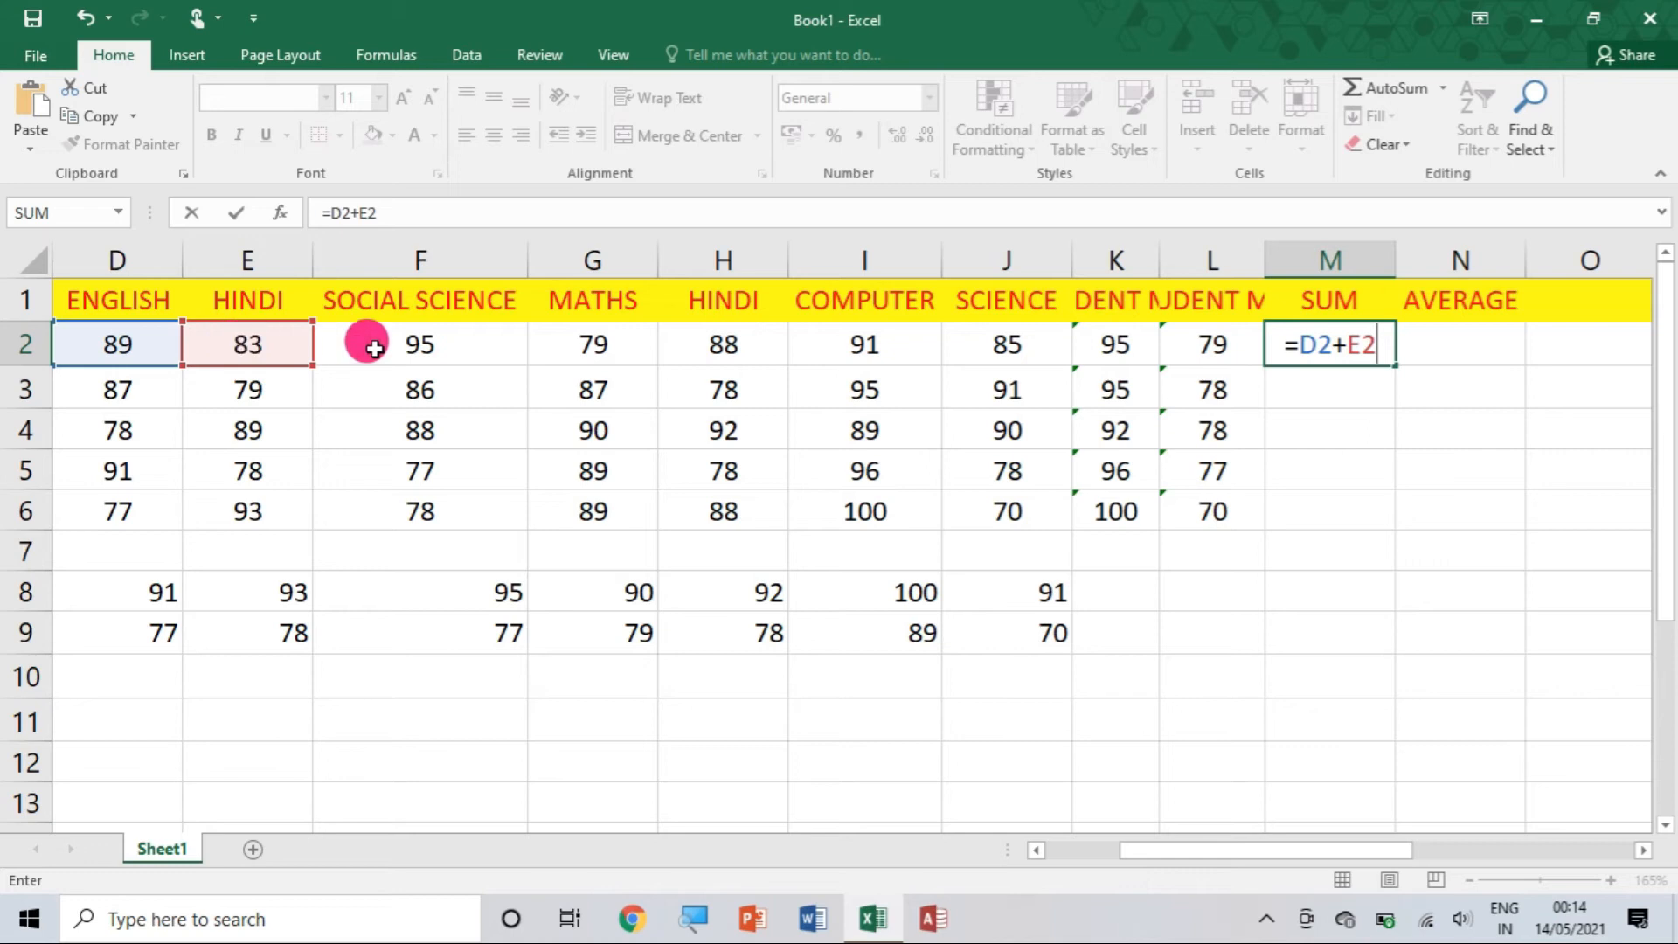
pyautogui.write('+')
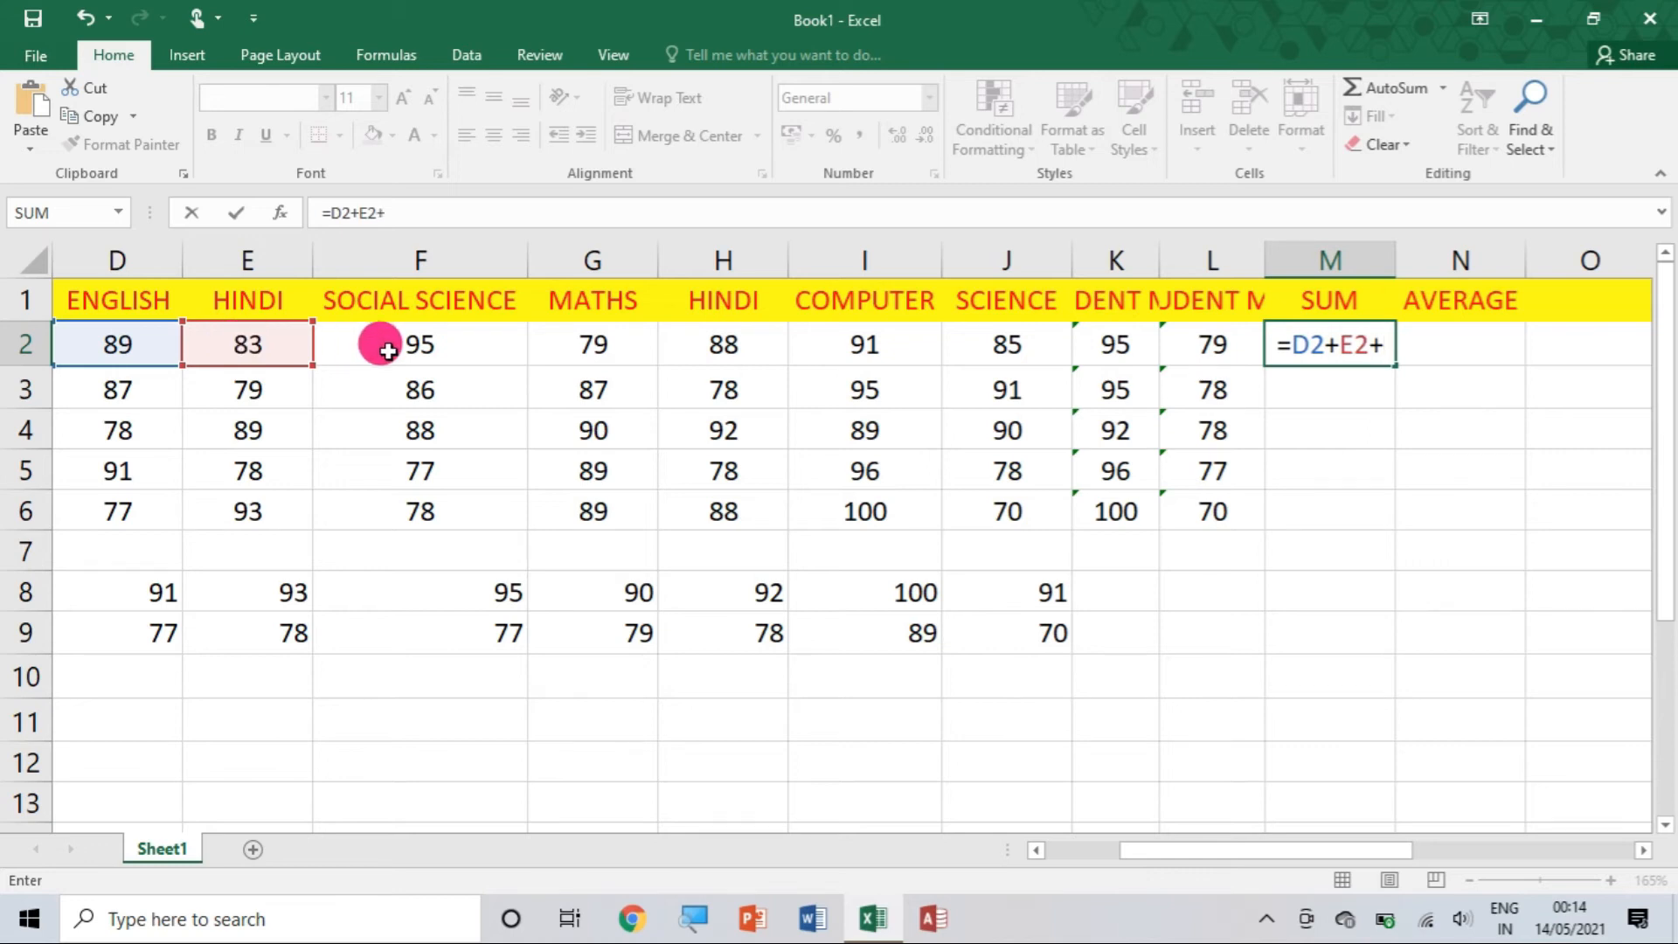
pyautogui.click(431, 342)
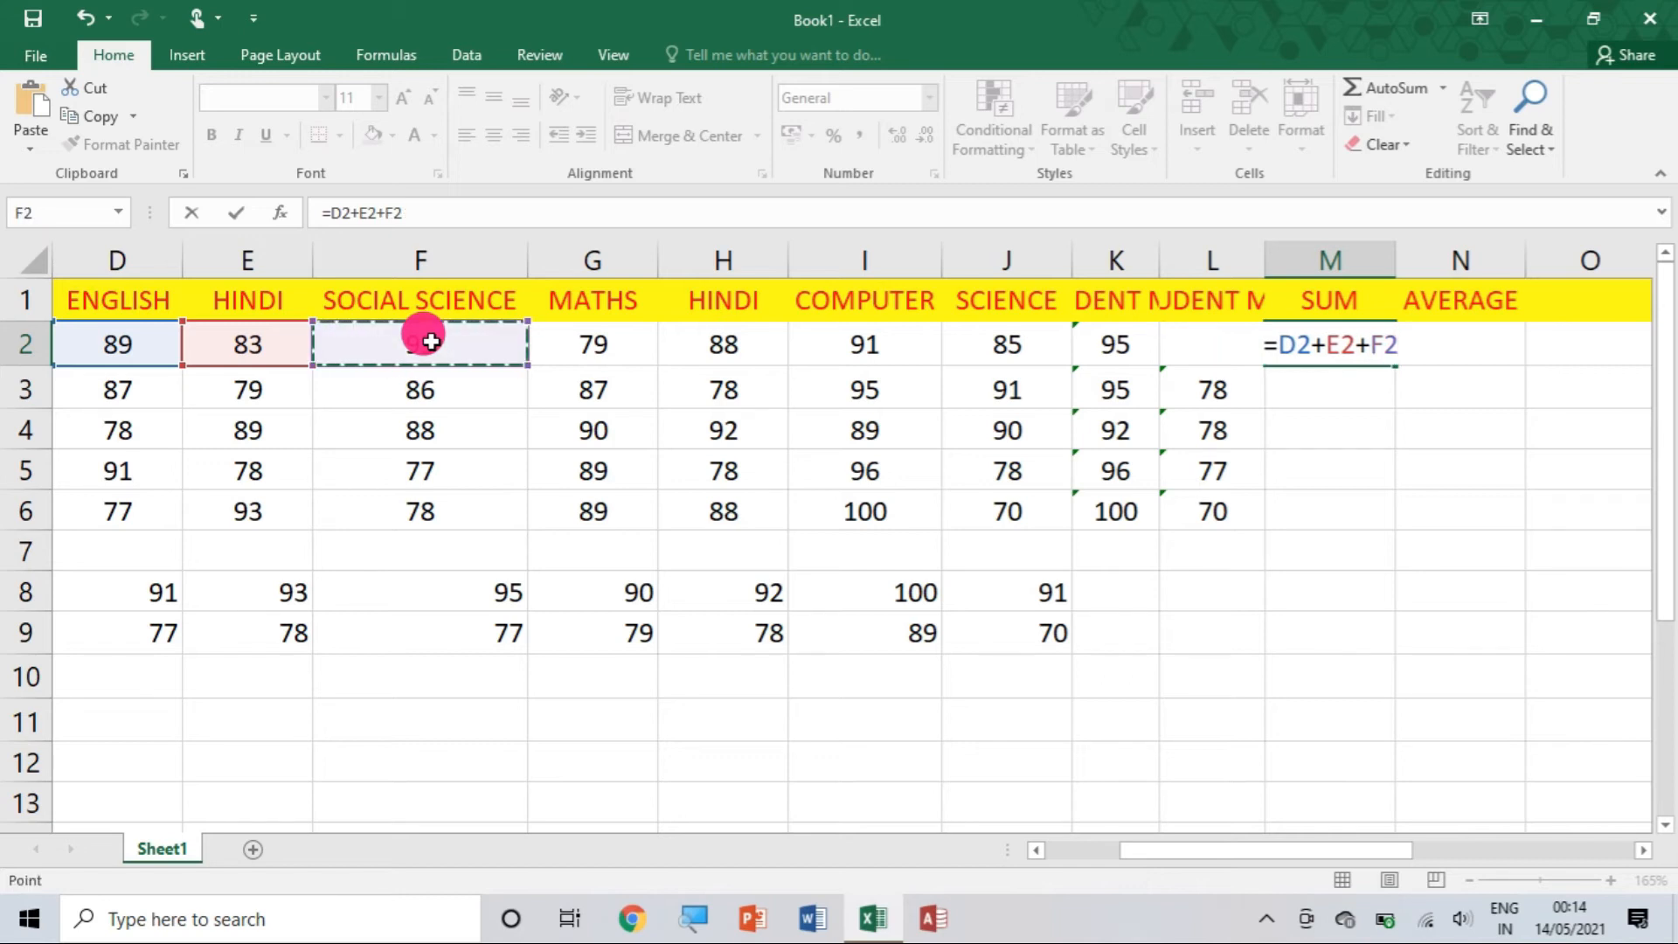
pyautogui.write('+')
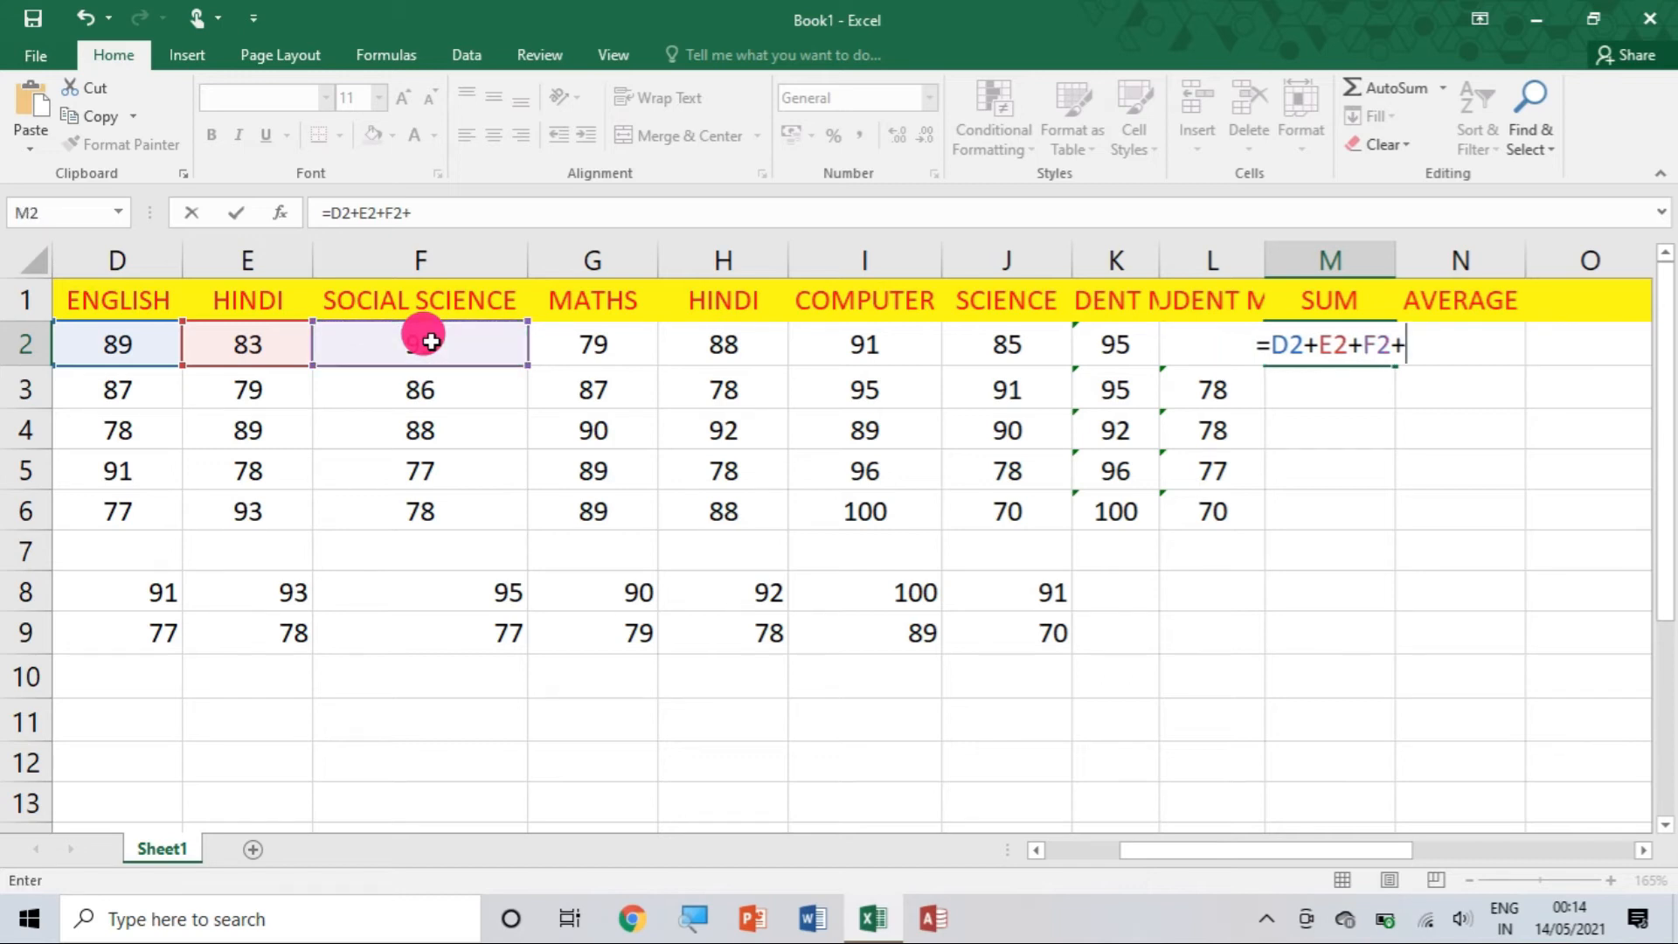
pyautogui.click(583, 352)
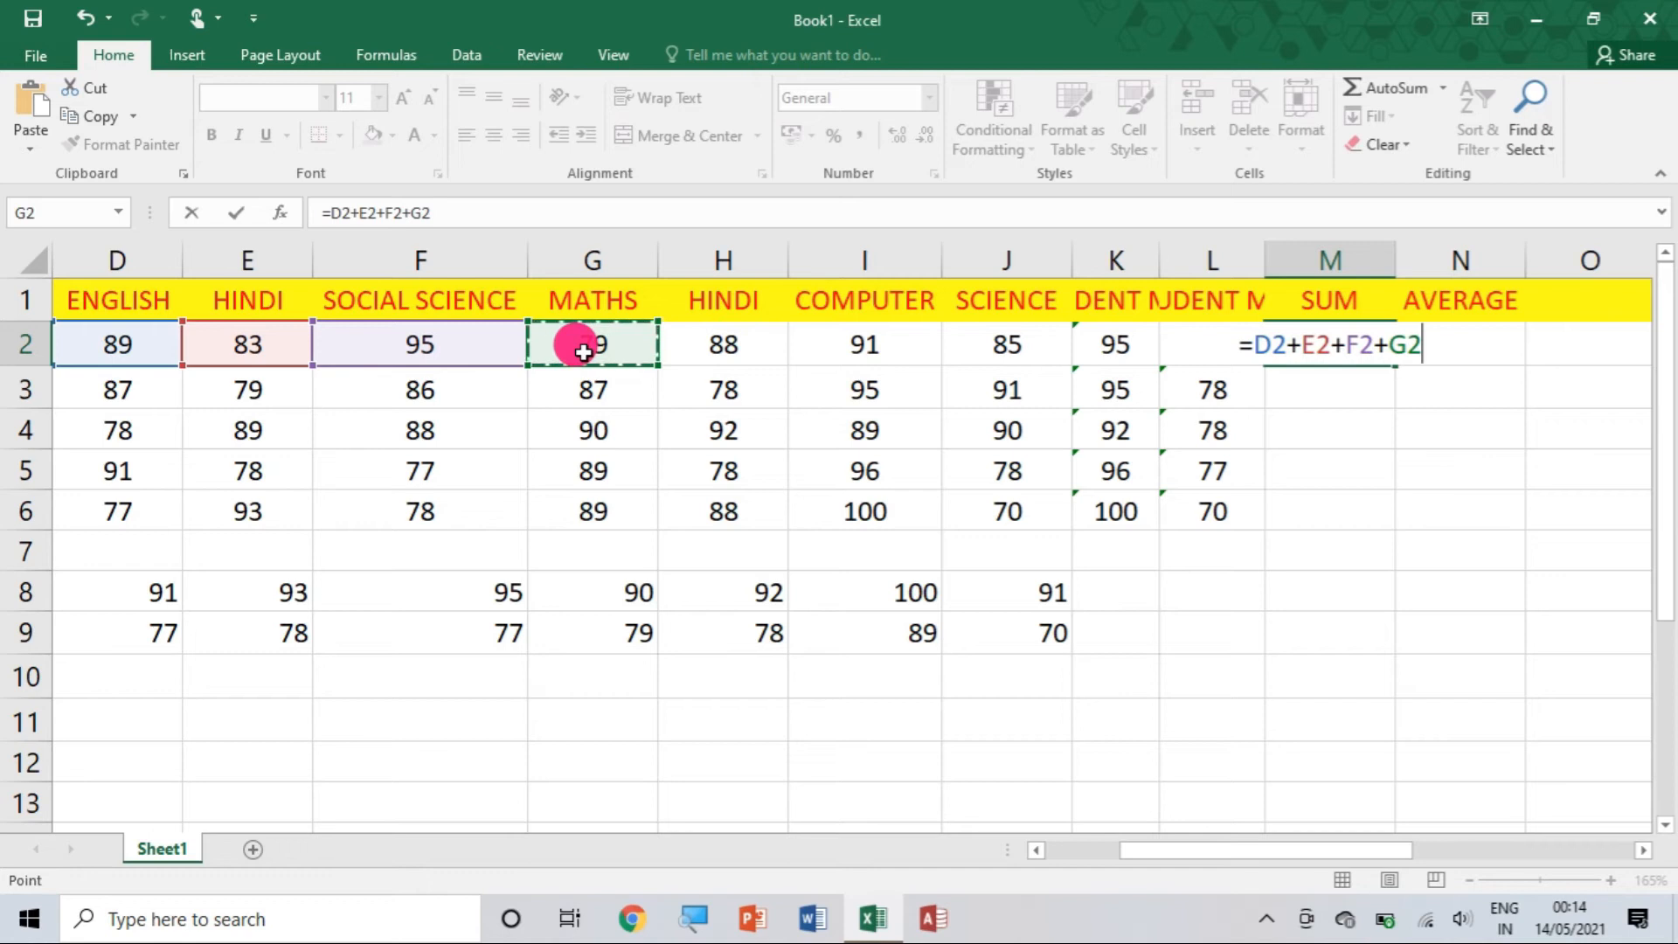
pyautogui.write('+')
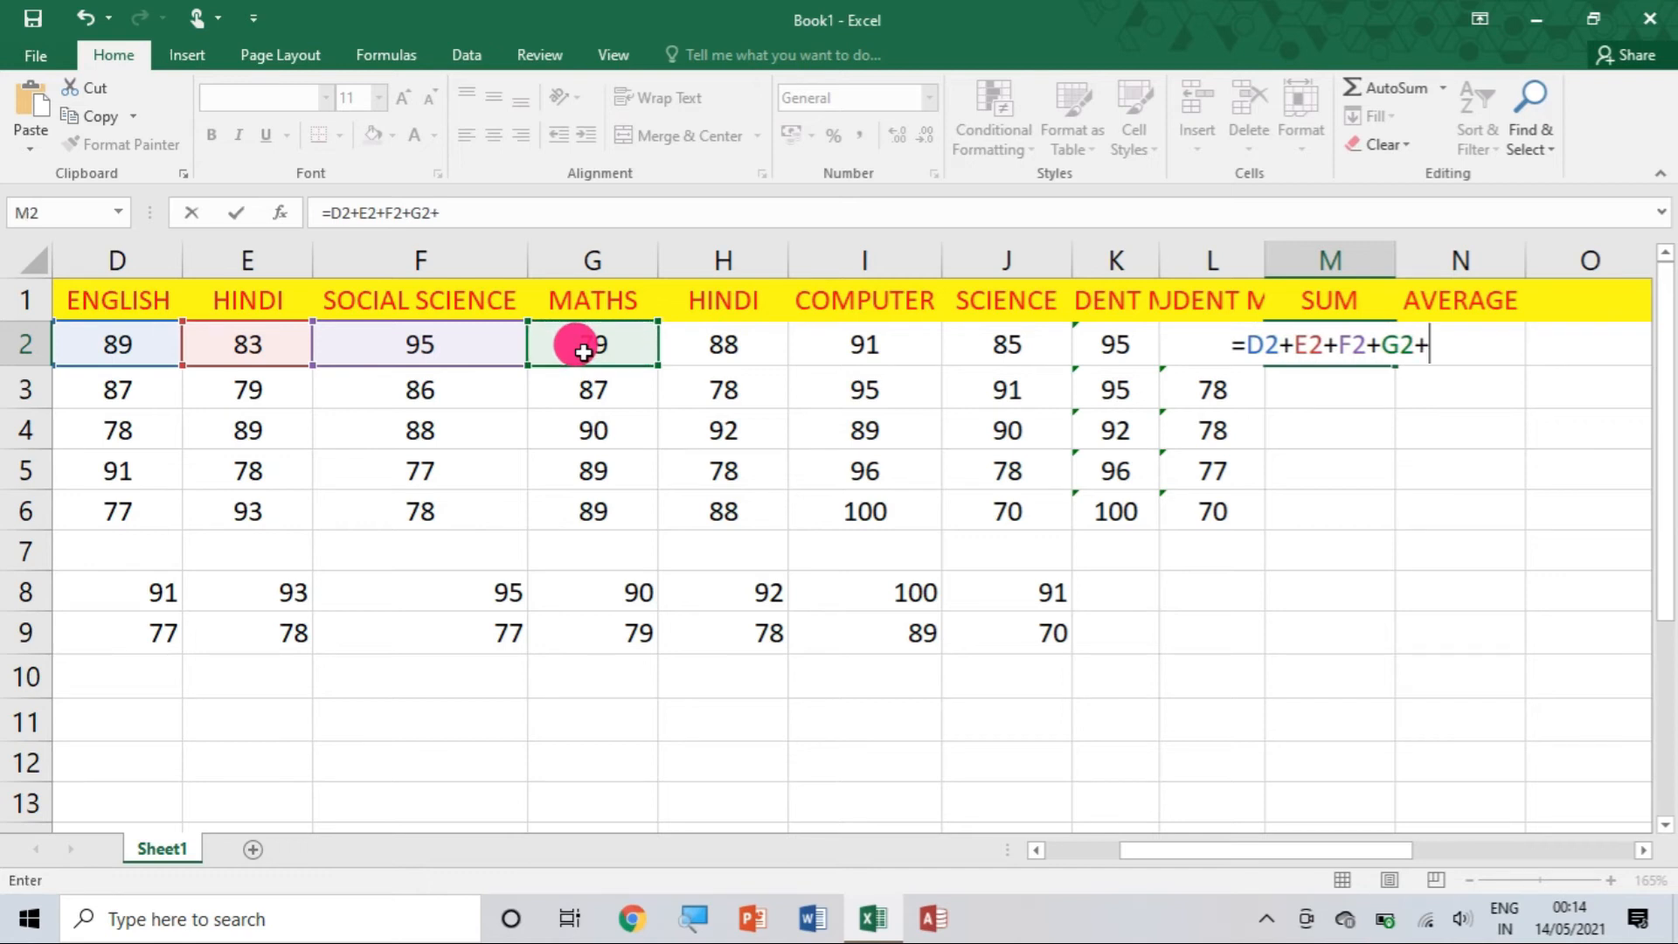
pyautogui.click(700, 351)
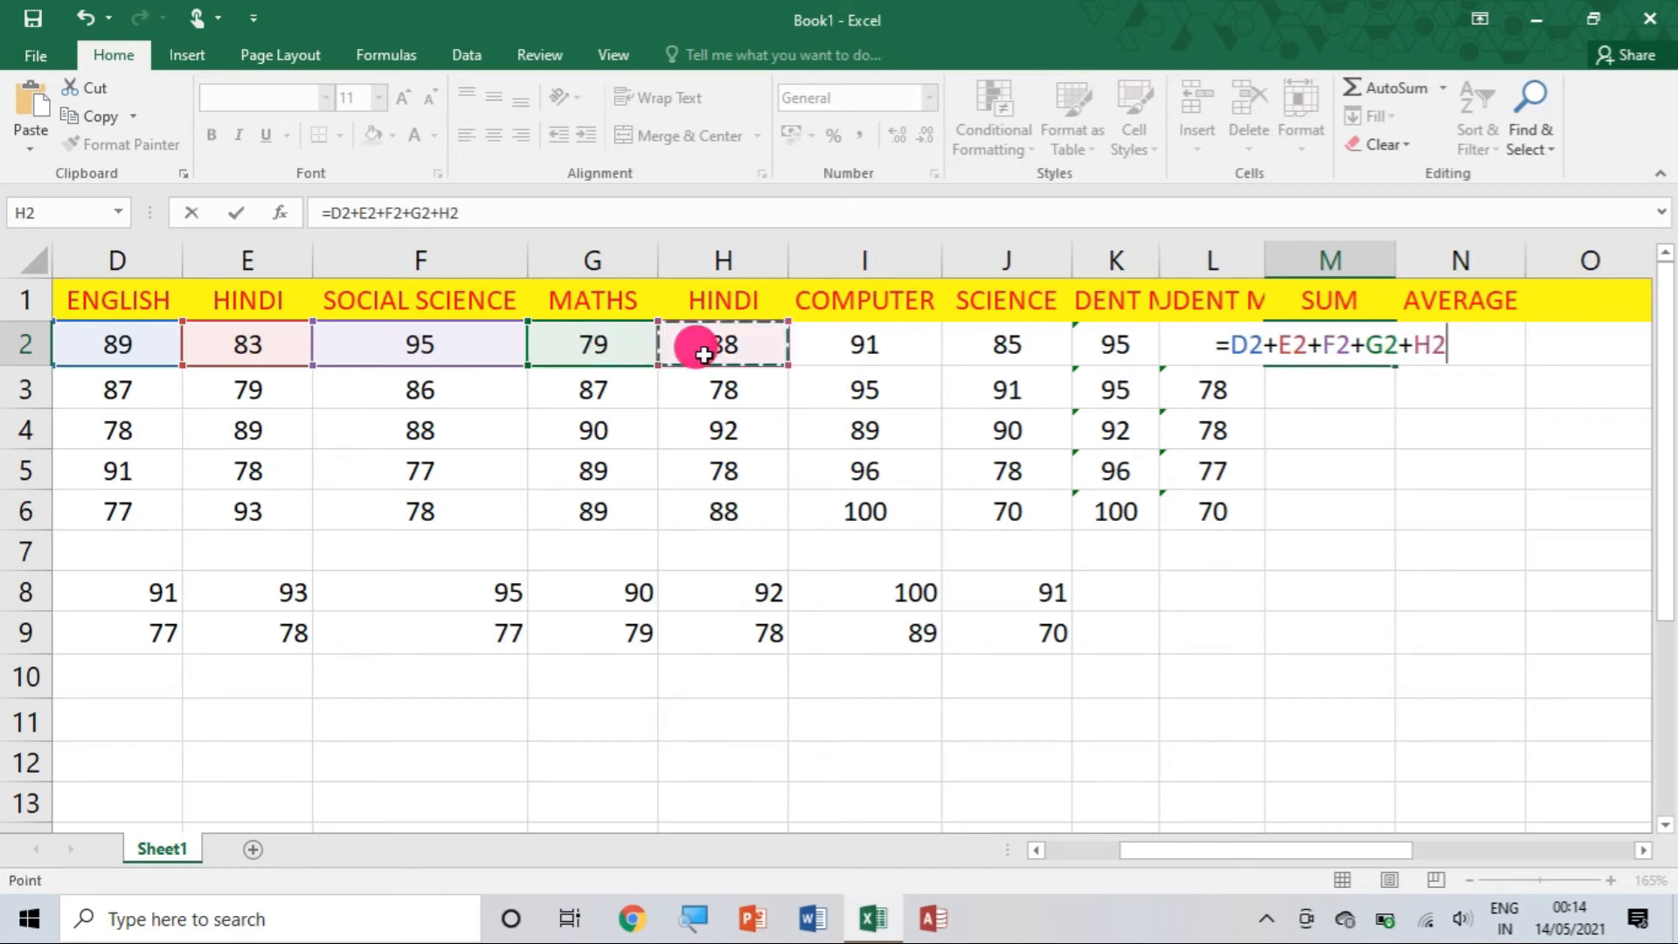
pyautogui.write('+')
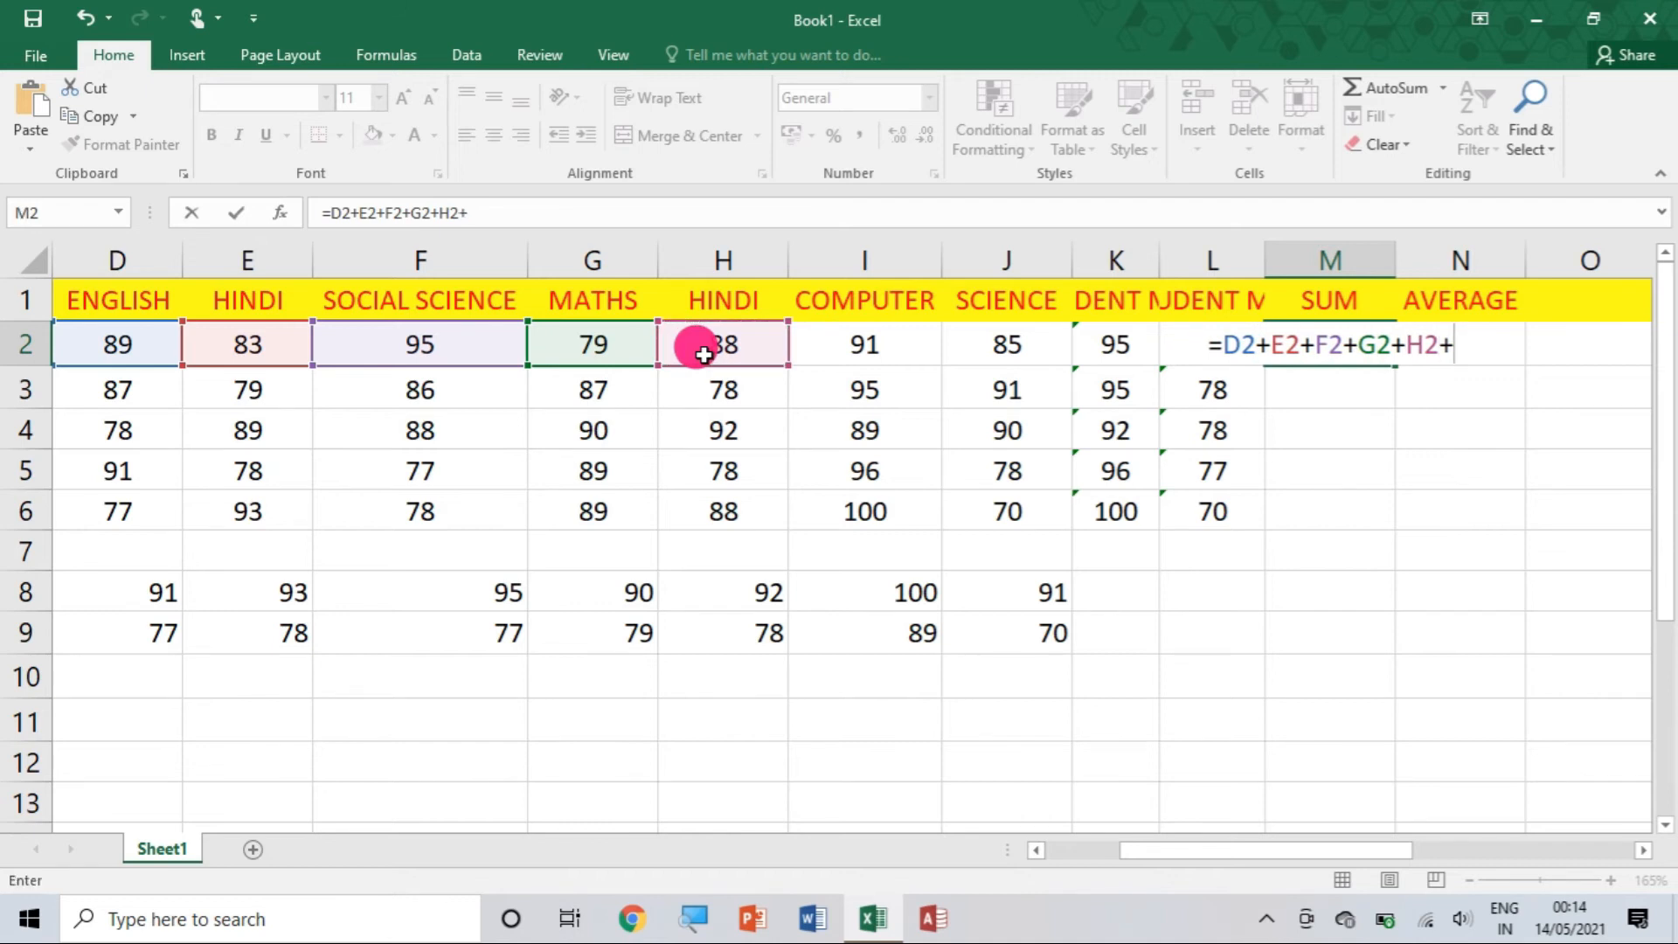
pyautogui.click(838, 350)
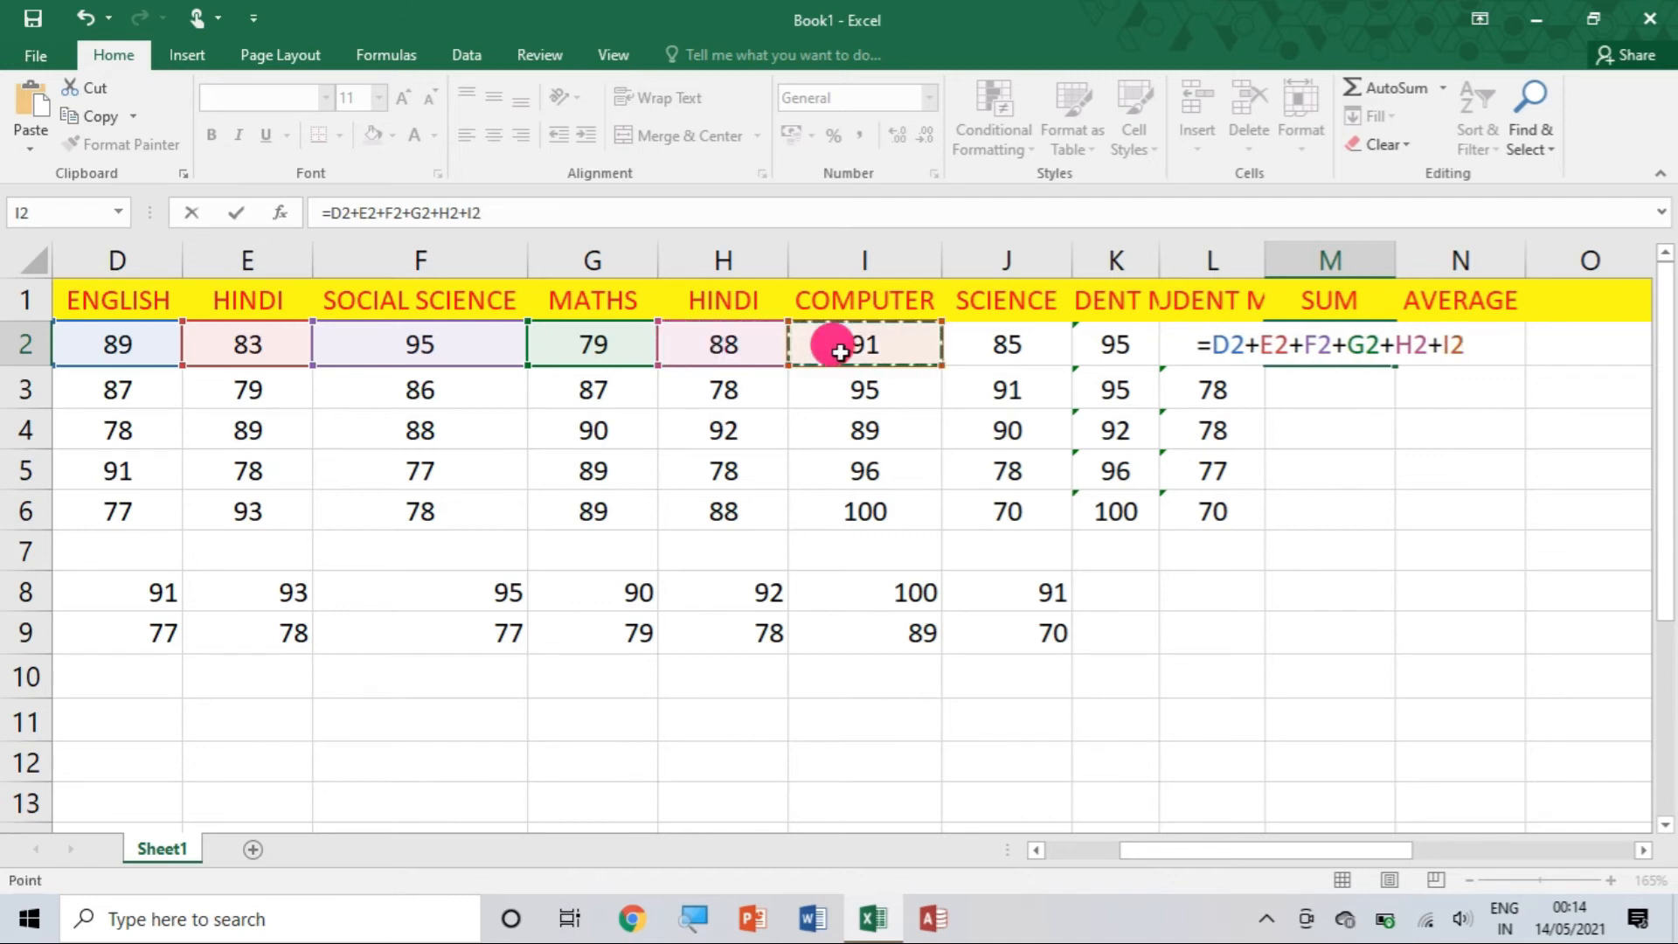
pyautogui.write('+')
pyautogui.click(982, 351)
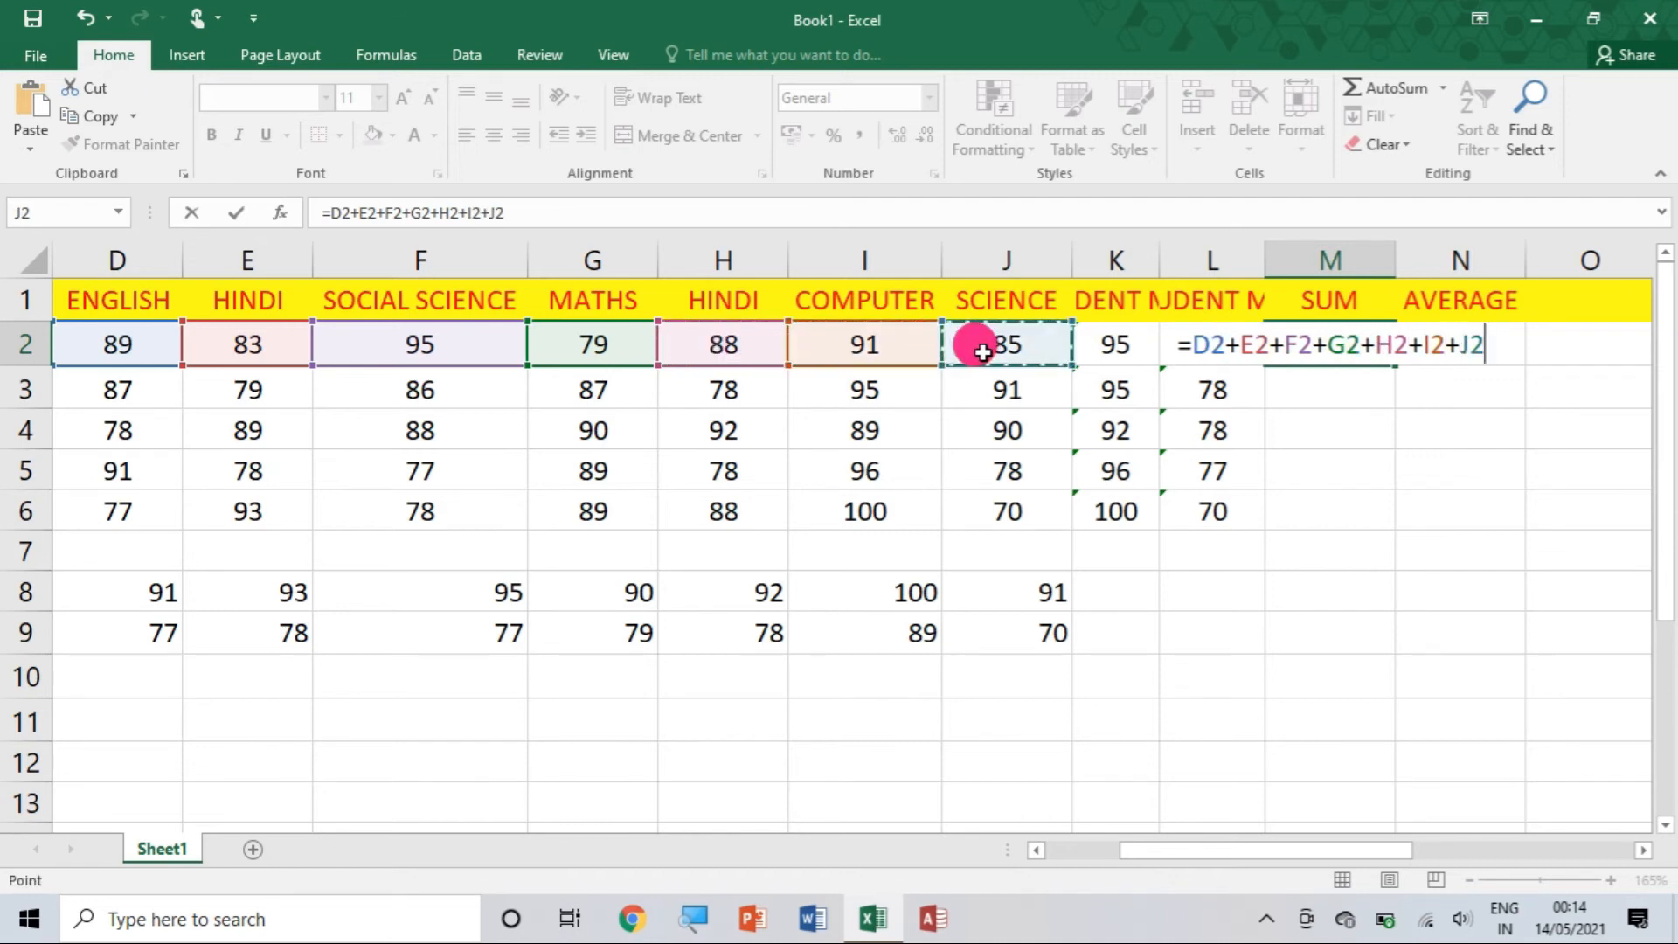
pyautogui.write('+')
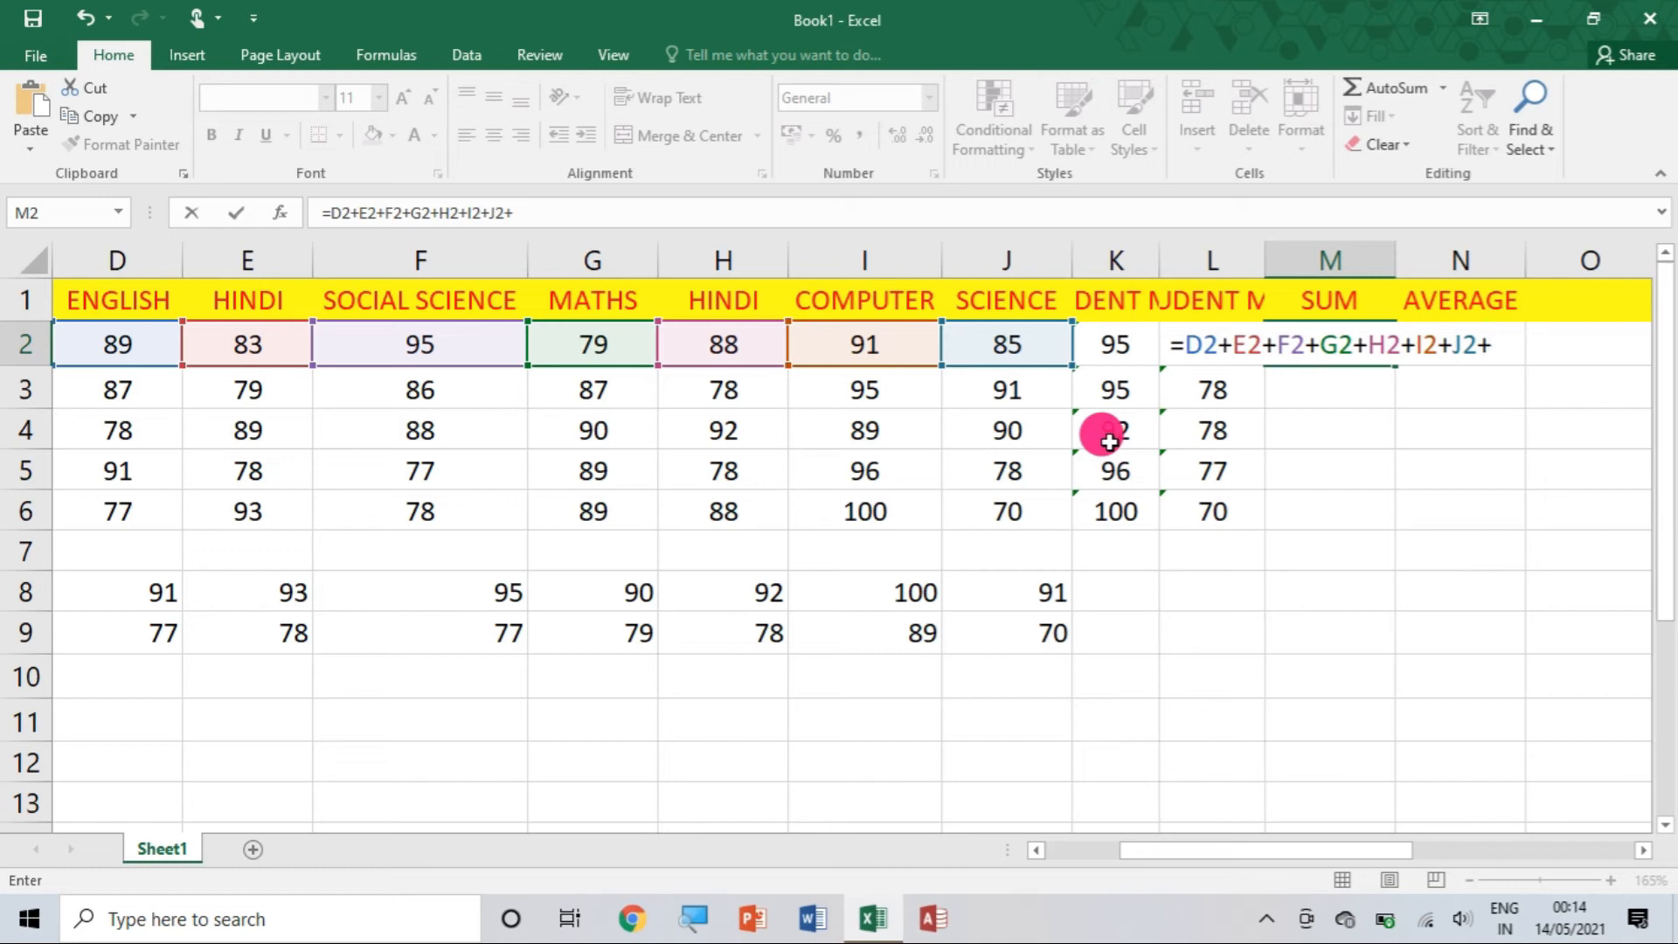
pyautogui.press('BackSpace')
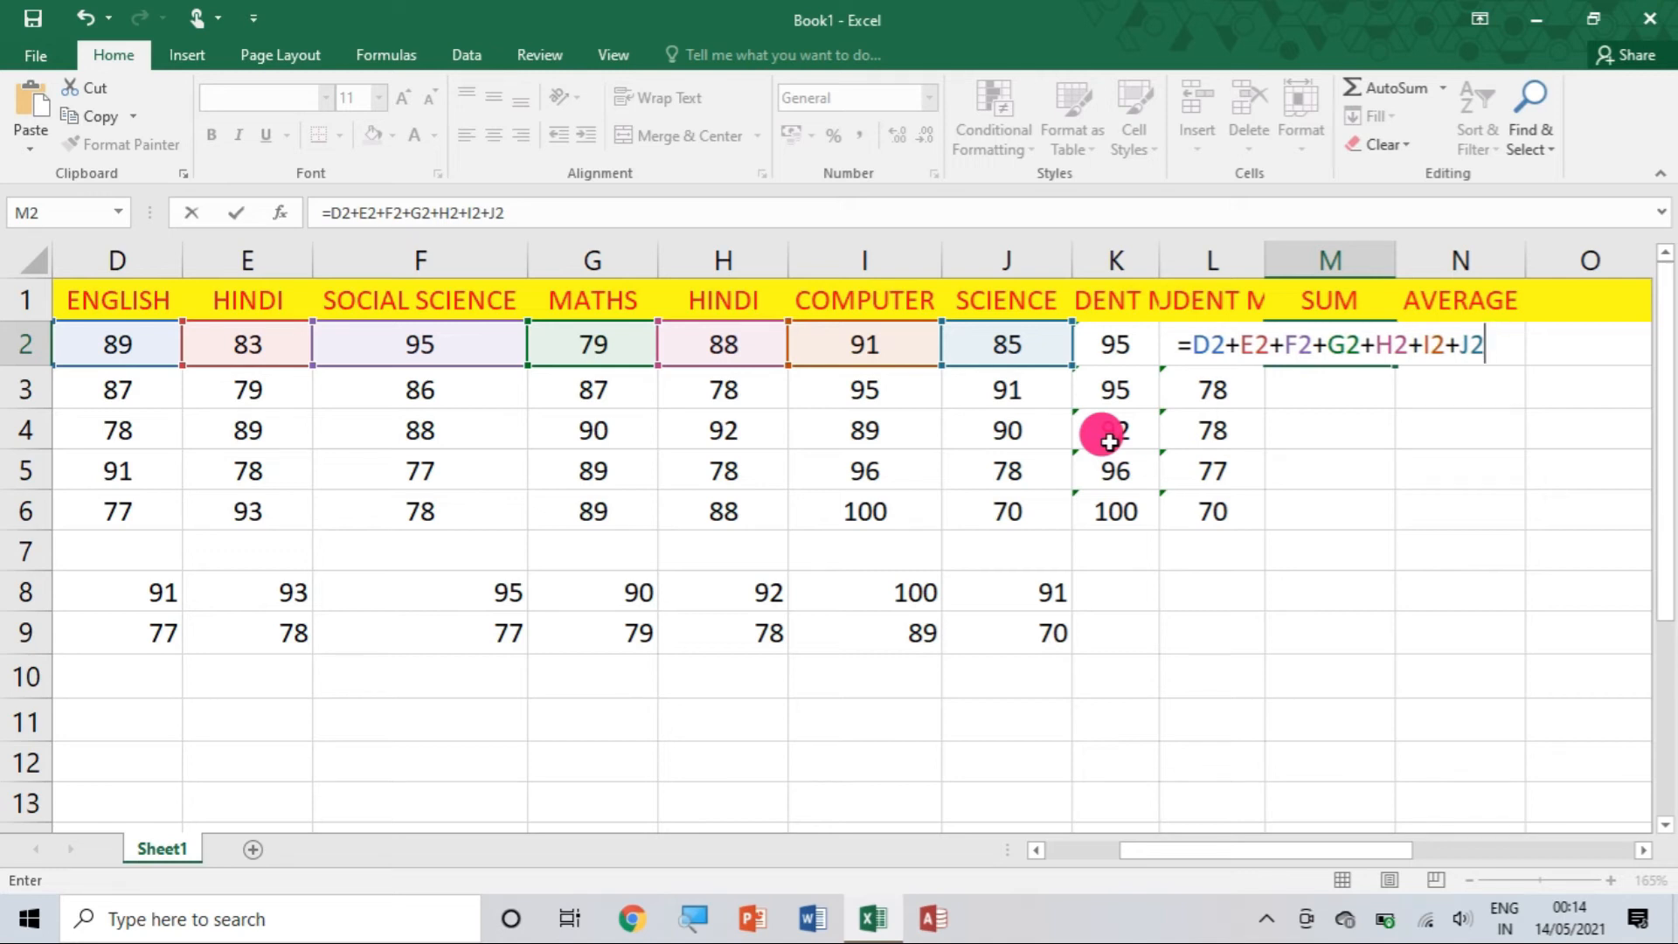
pyautogui.press('Return')
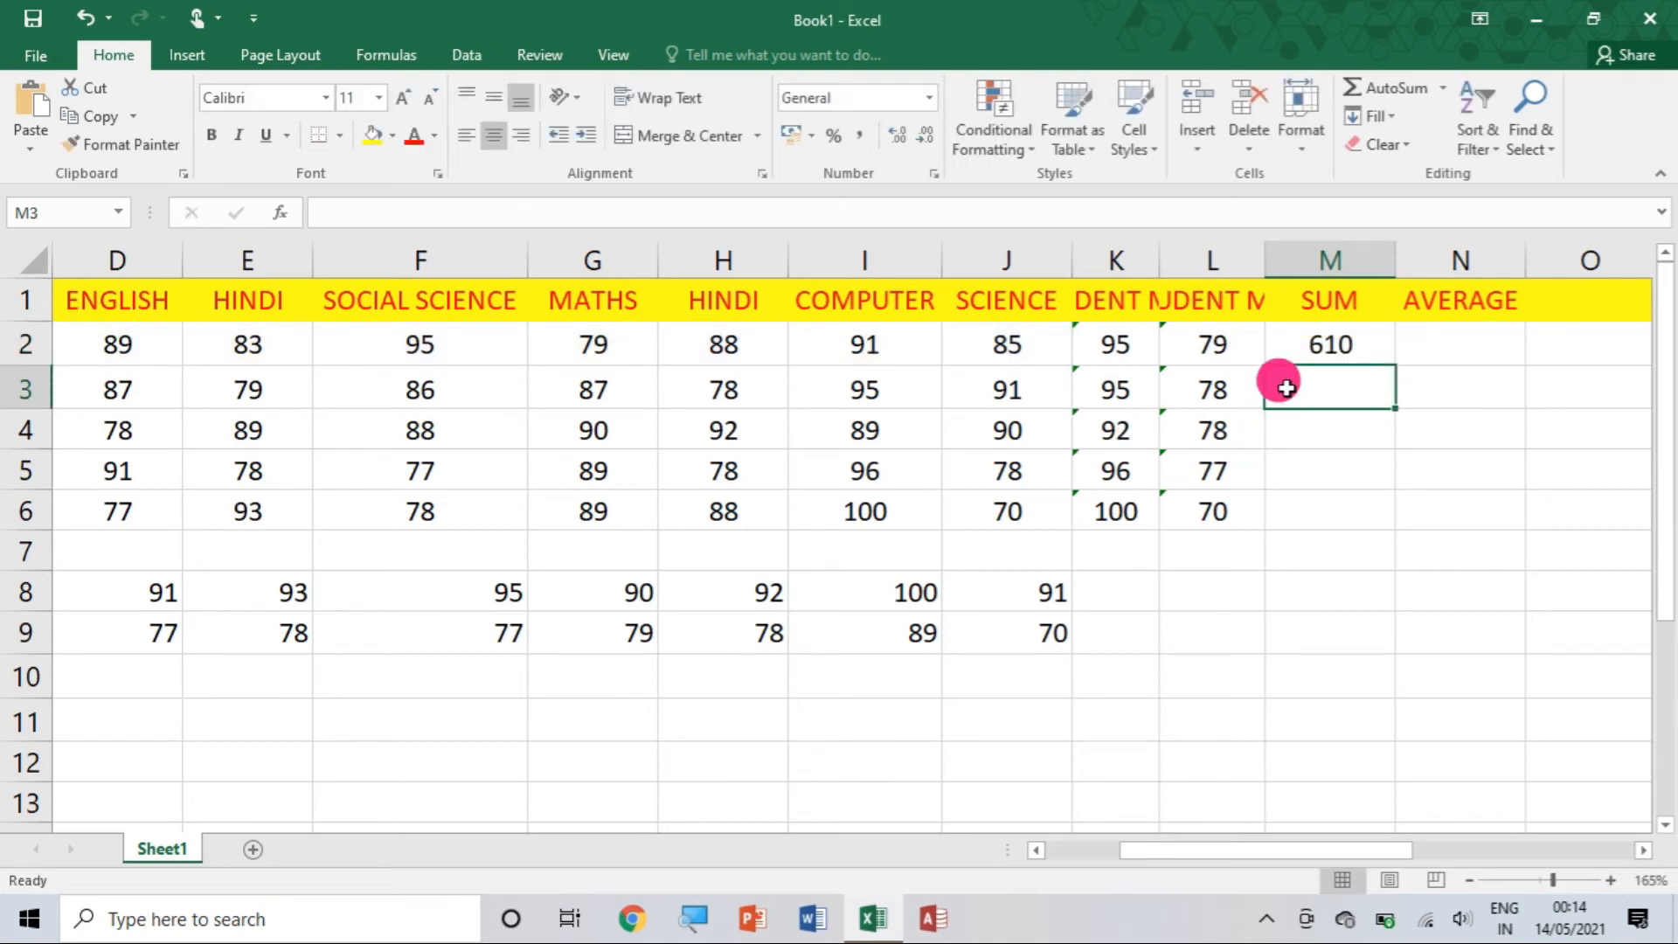
# - Examine the addition formula in cell M2 and the subject marks it references
pyautogui.doubleClick(1311, 333)
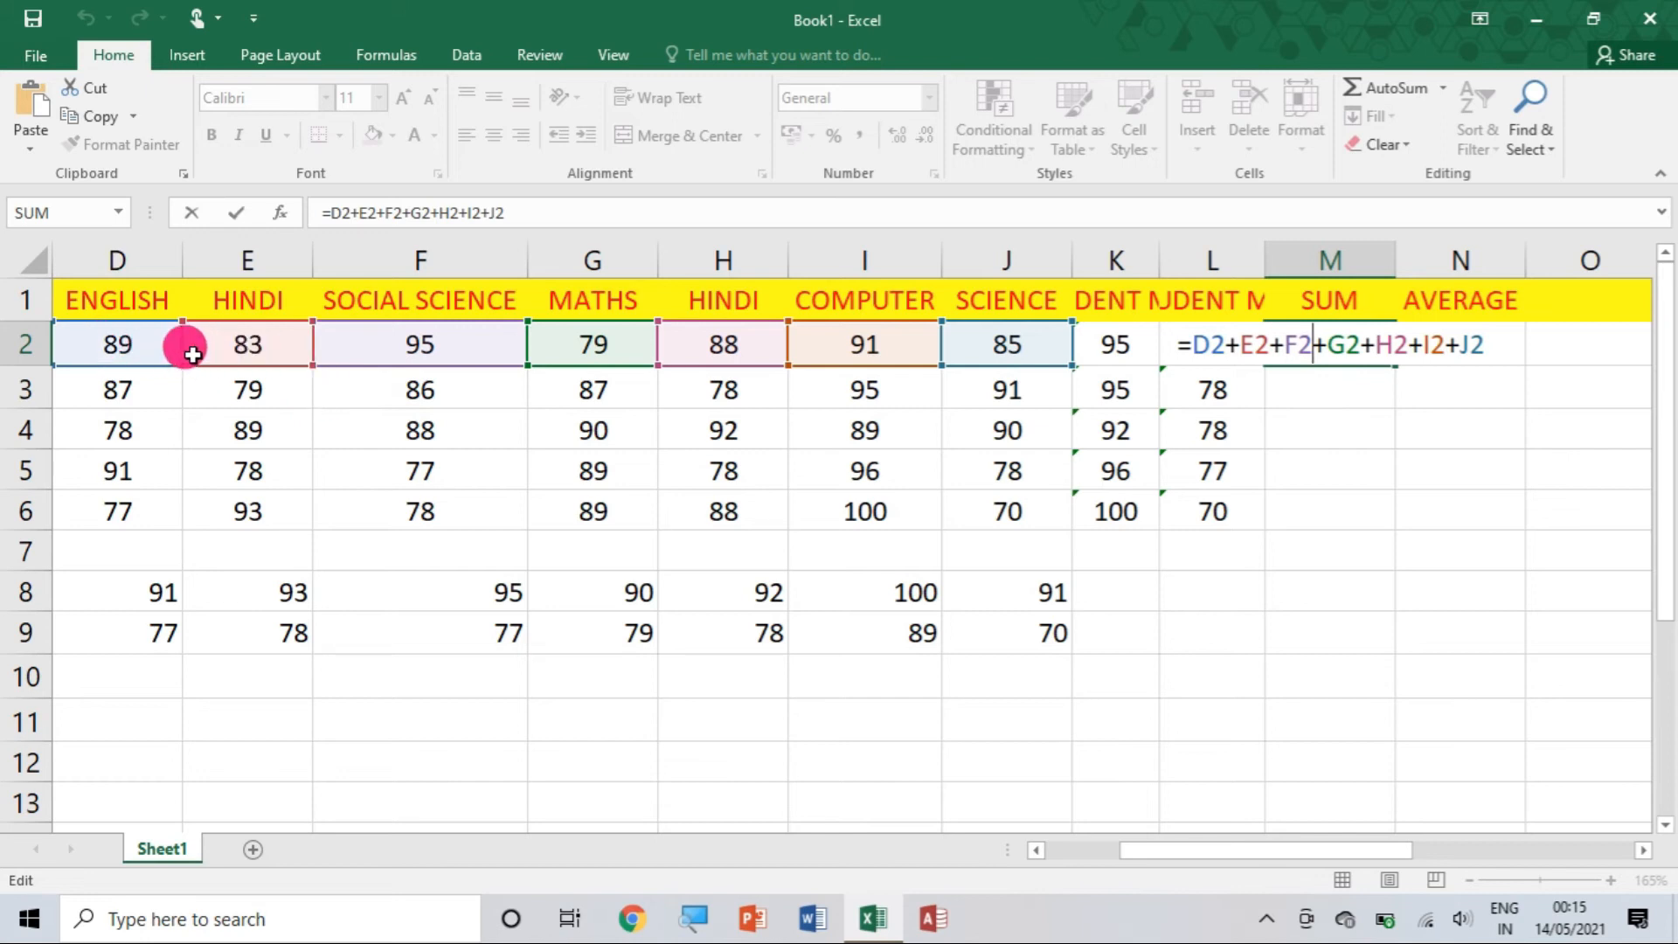
pyautogui.click(297, 410)
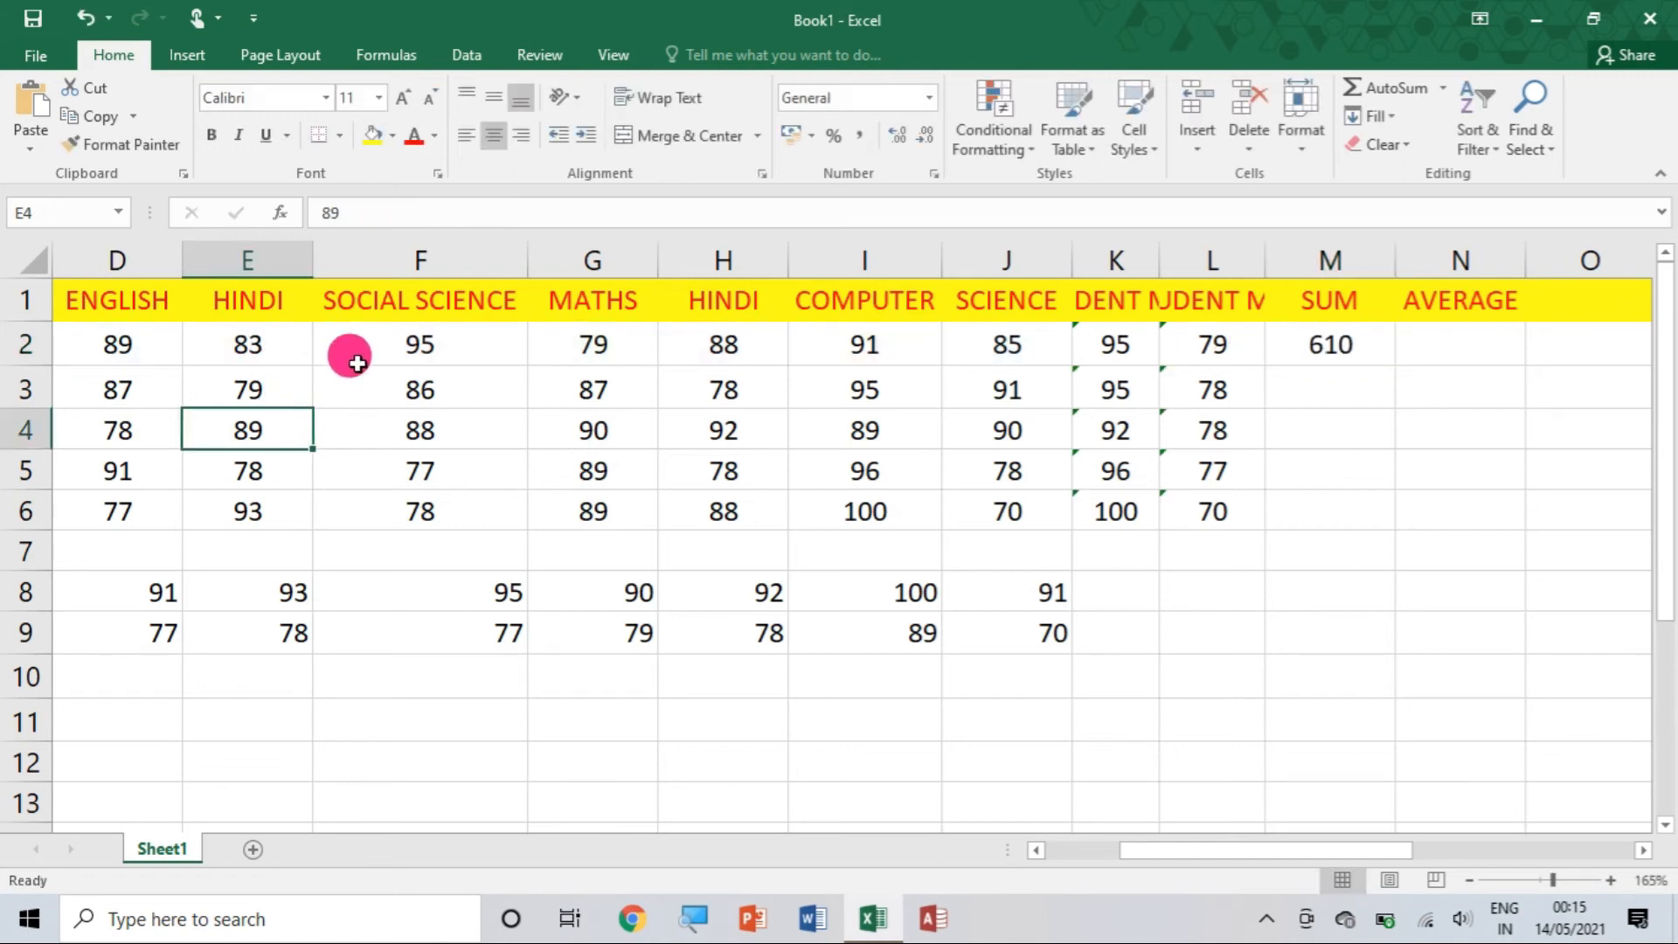
pyautogui.doubleClick(1342, 343)
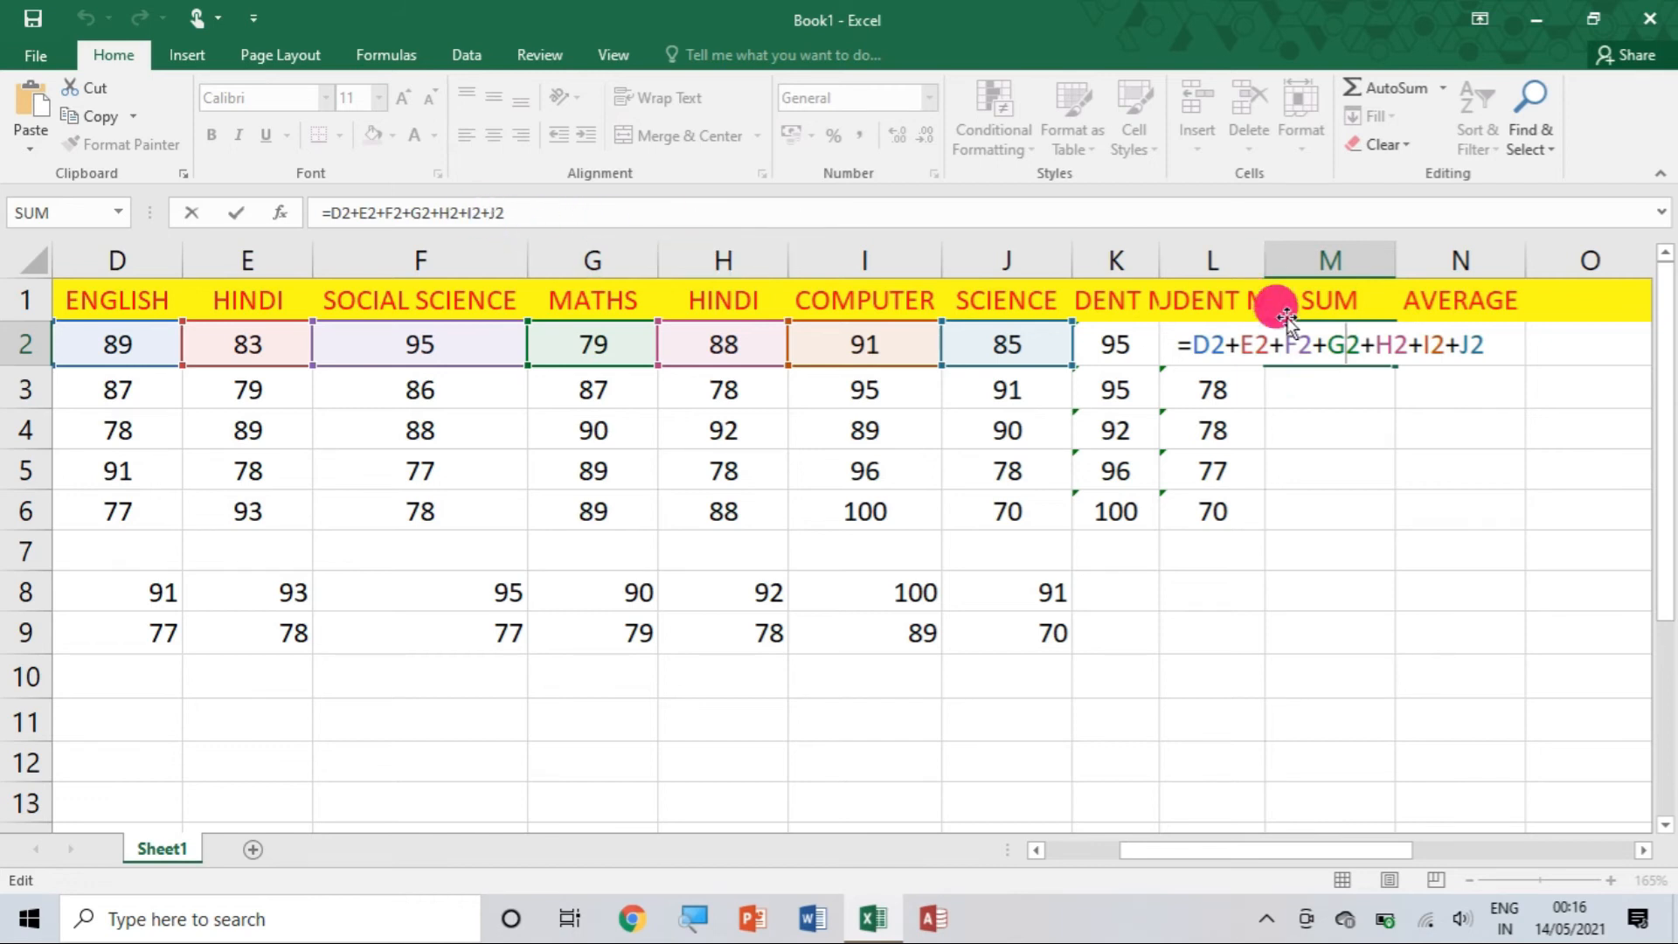
pyautogui.click(1342, 346)
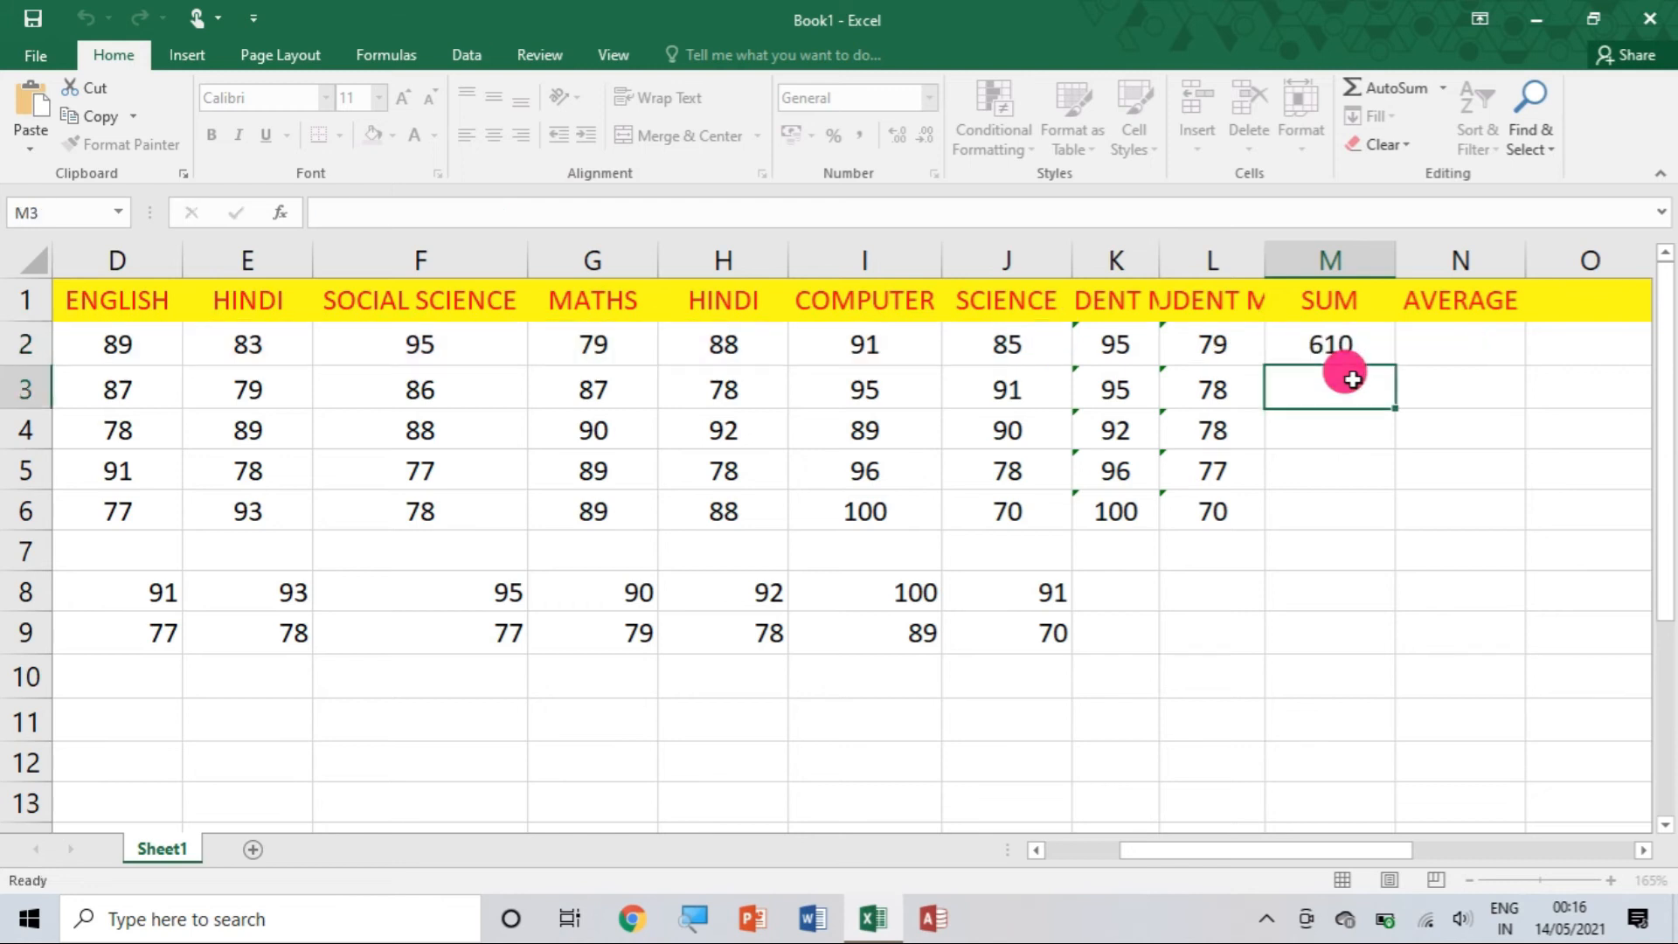
pyautogui.press('Return')
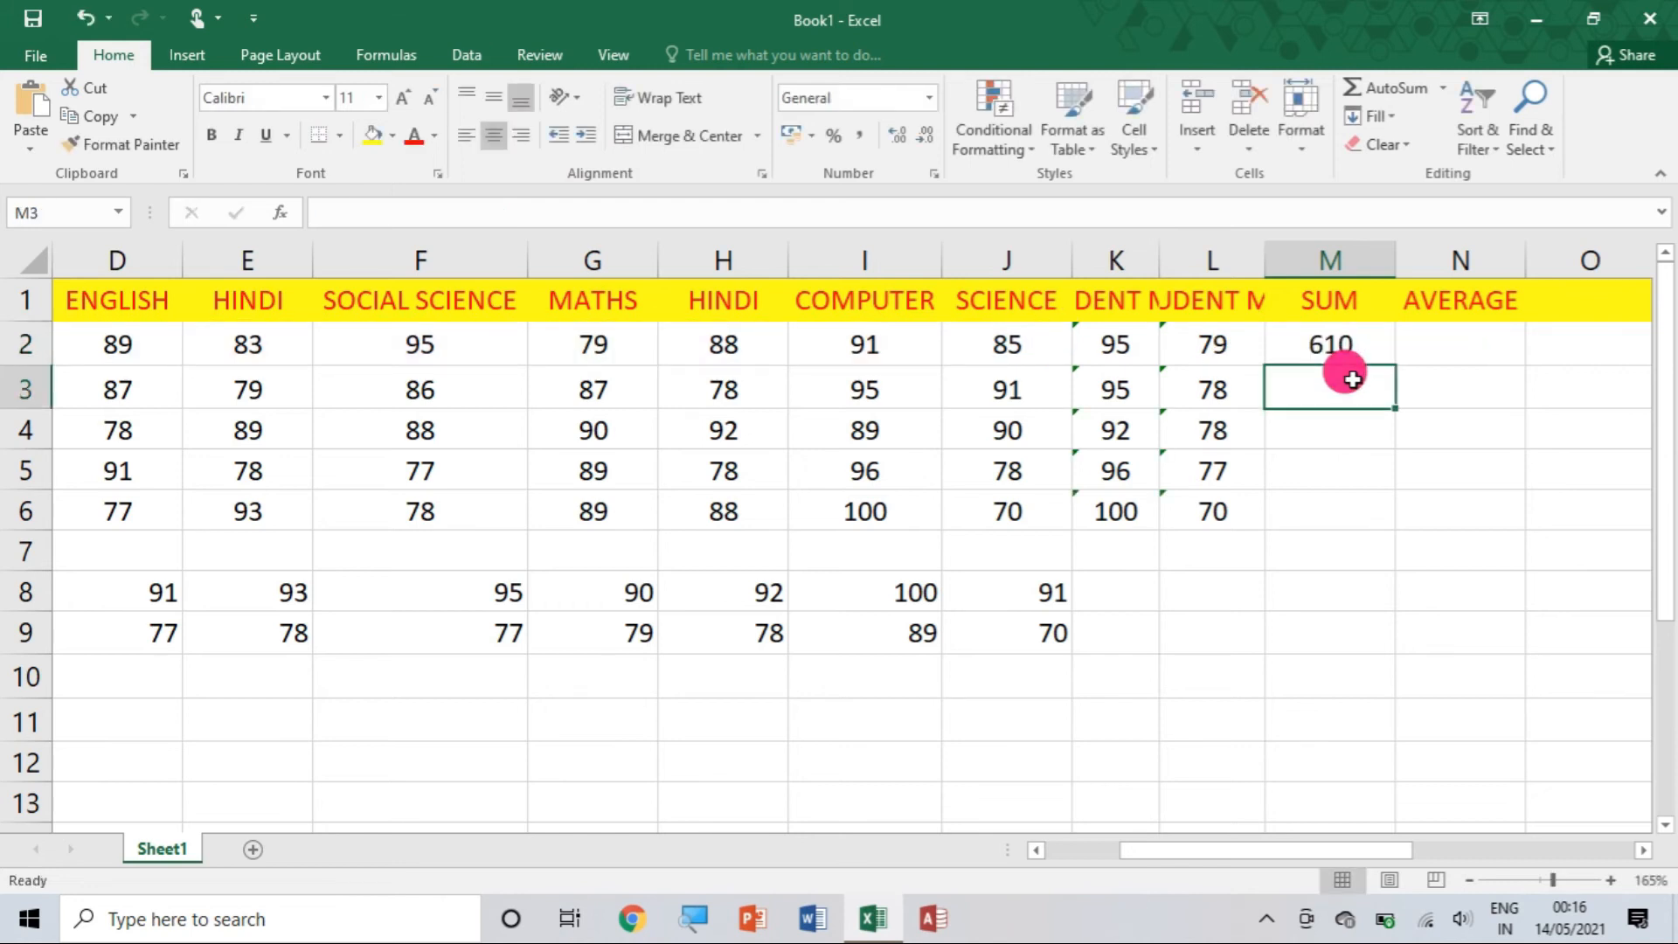
# - Enter =SUM(D3:J3) in cell M3 for the second student's sum and review the formula's range
pyautogui.write('=')
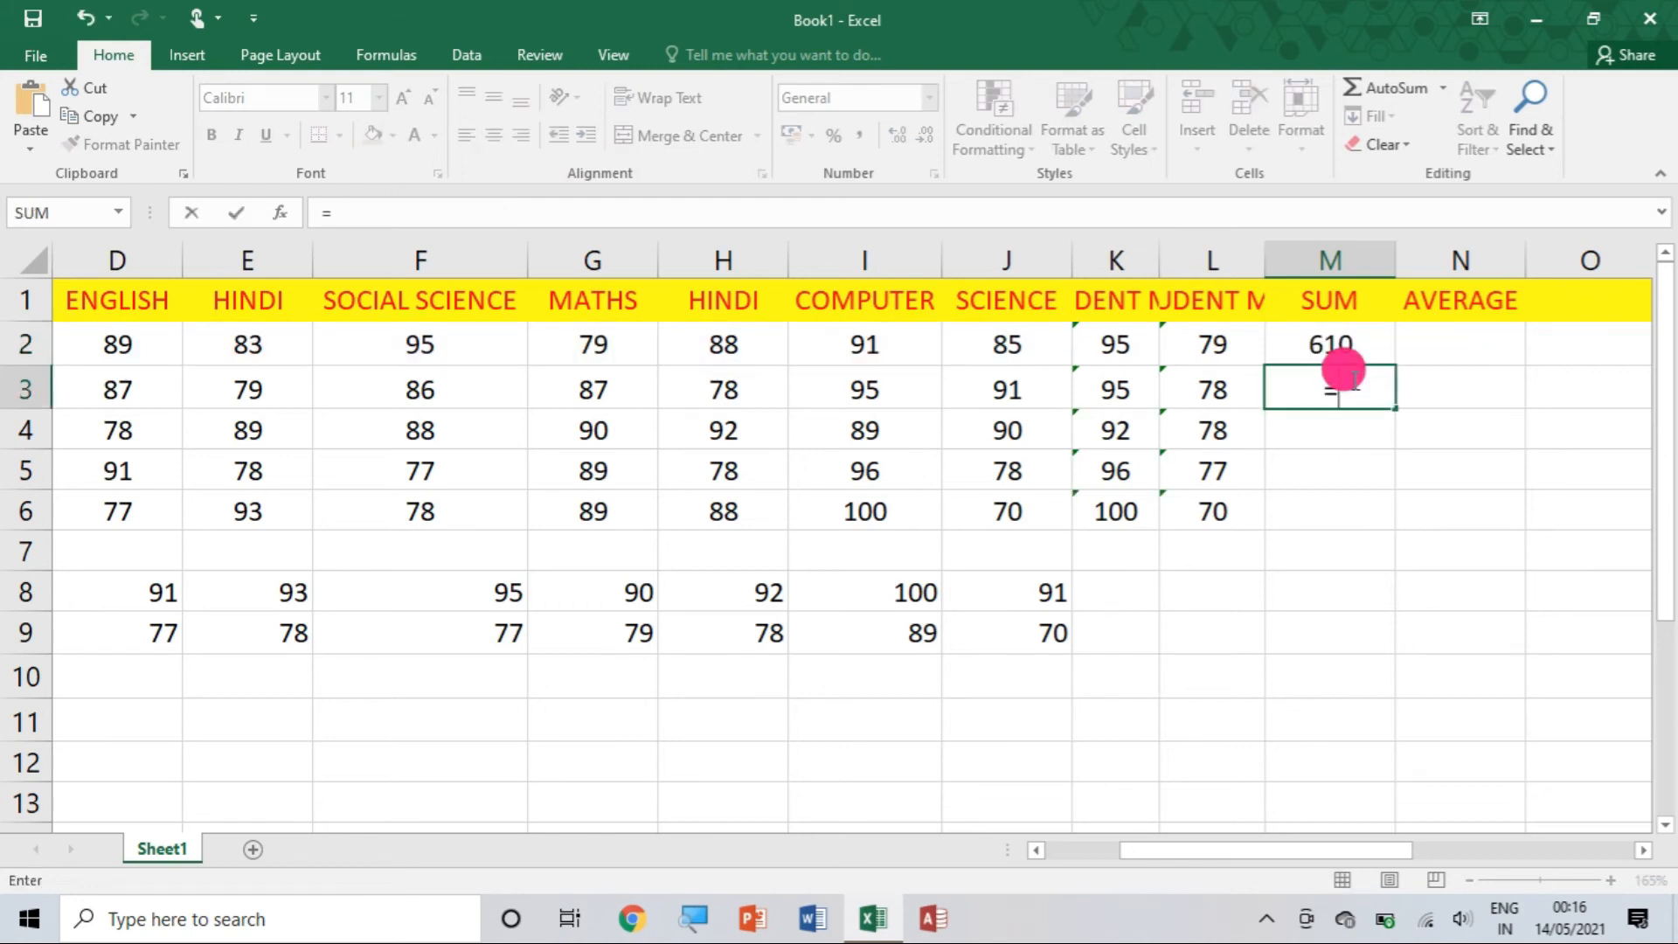
pyautogui.write('SUM')
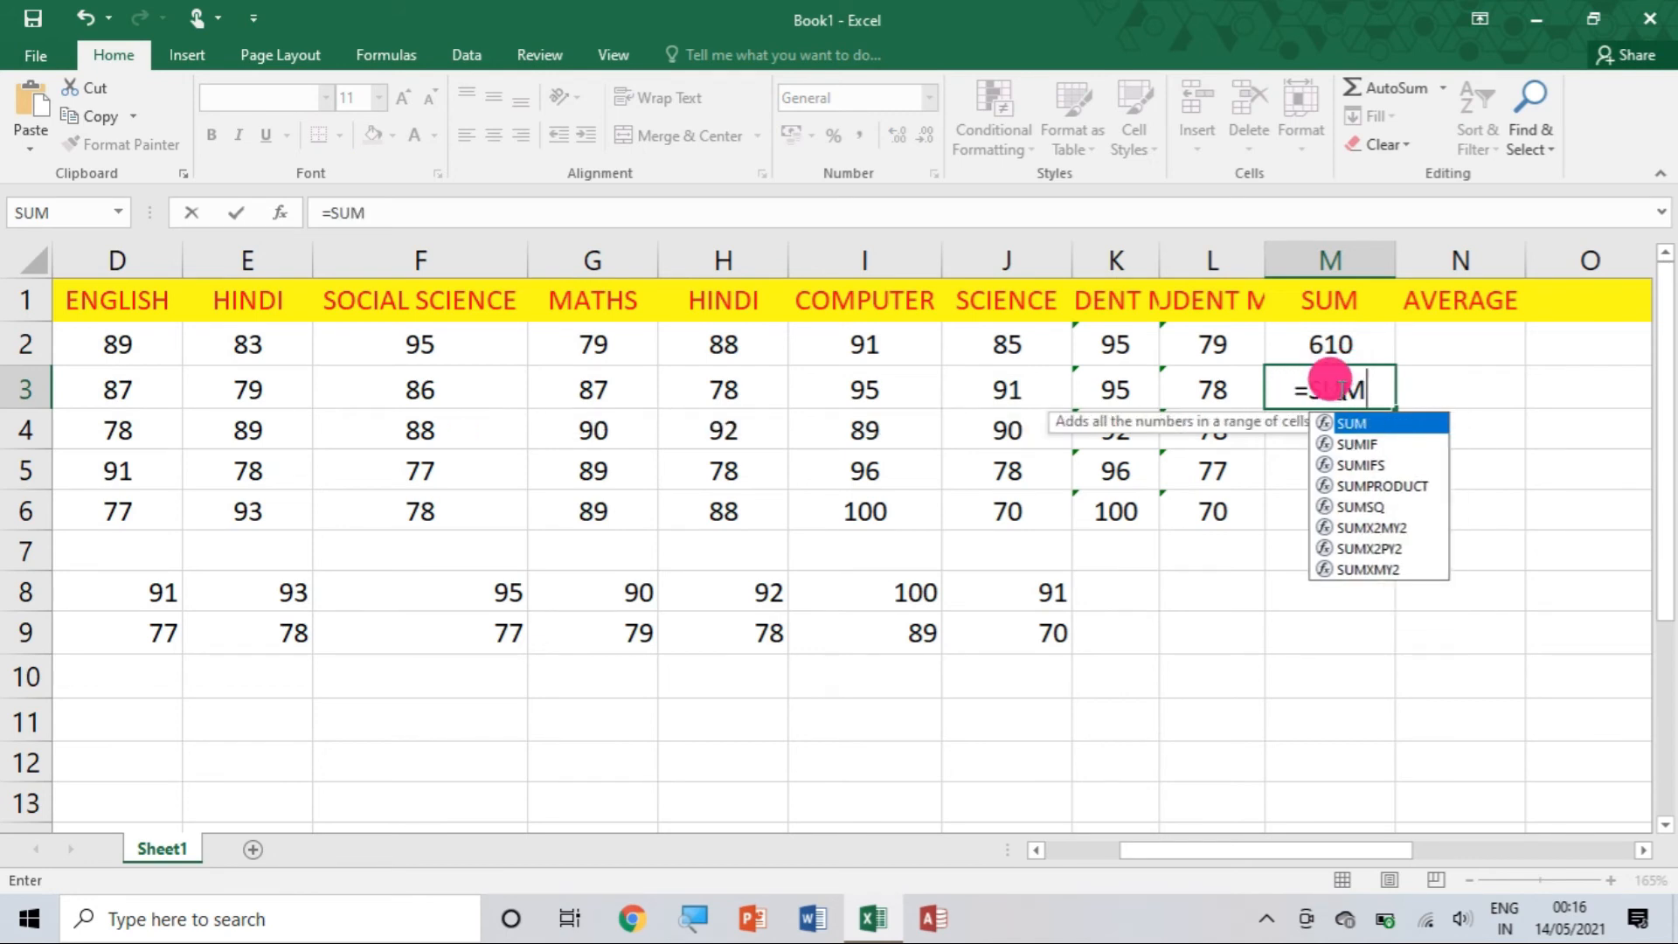
pyautogui.write('(')
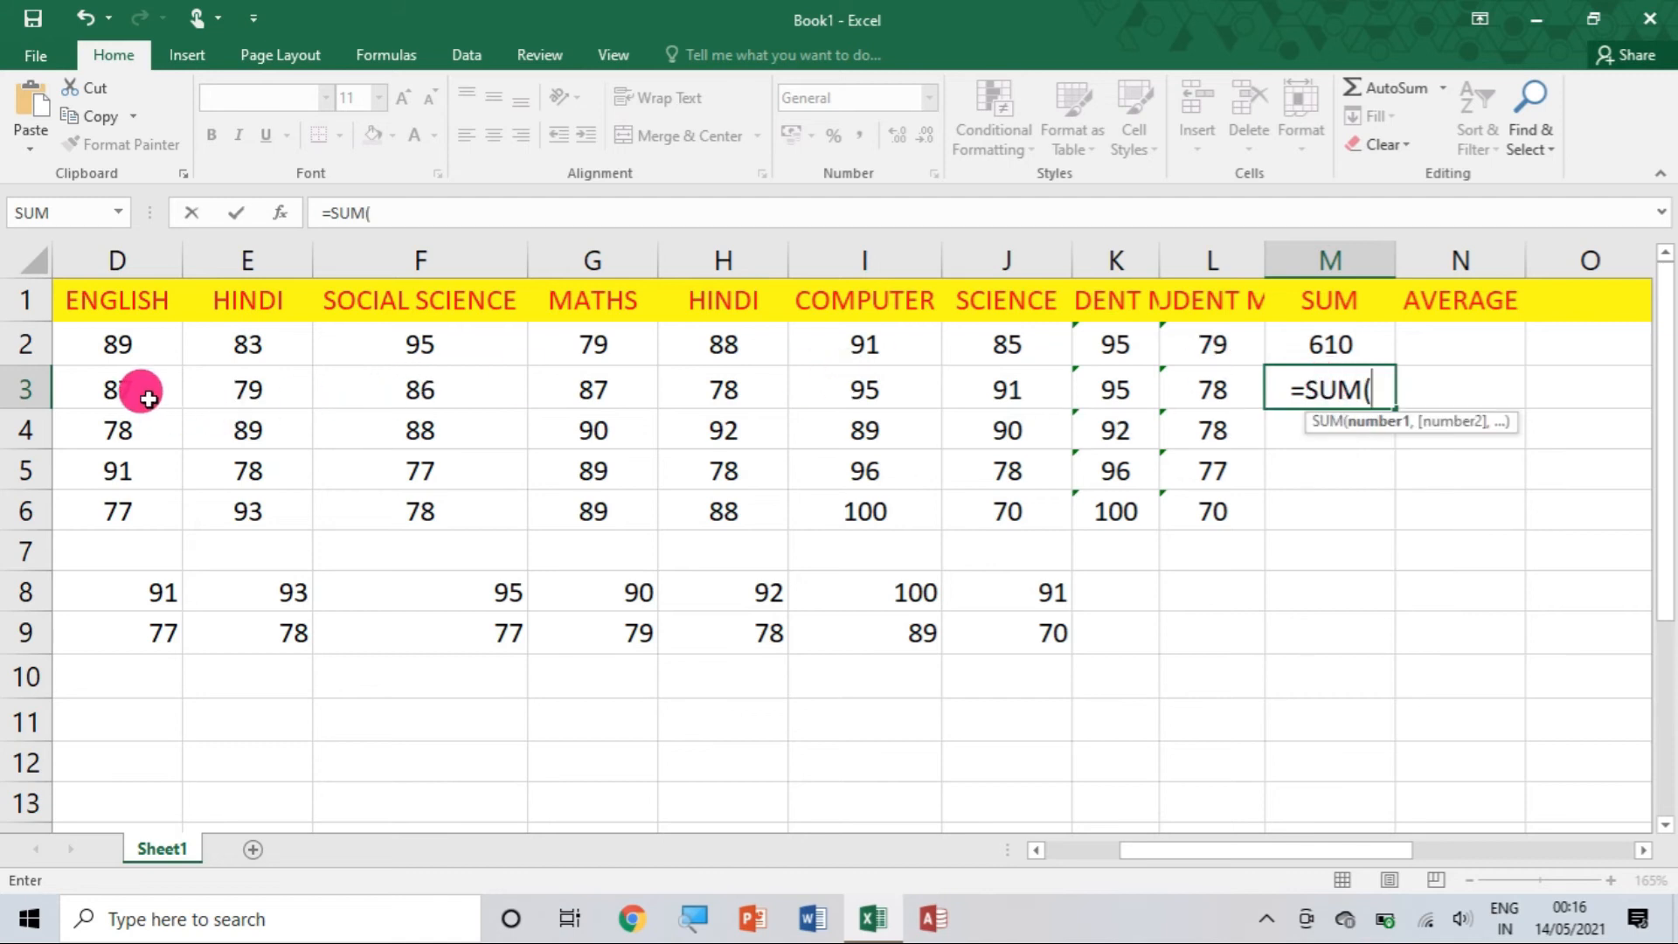
pyautogui.moveTo(147, 398); pyautogui.dragTo(1039, 385)
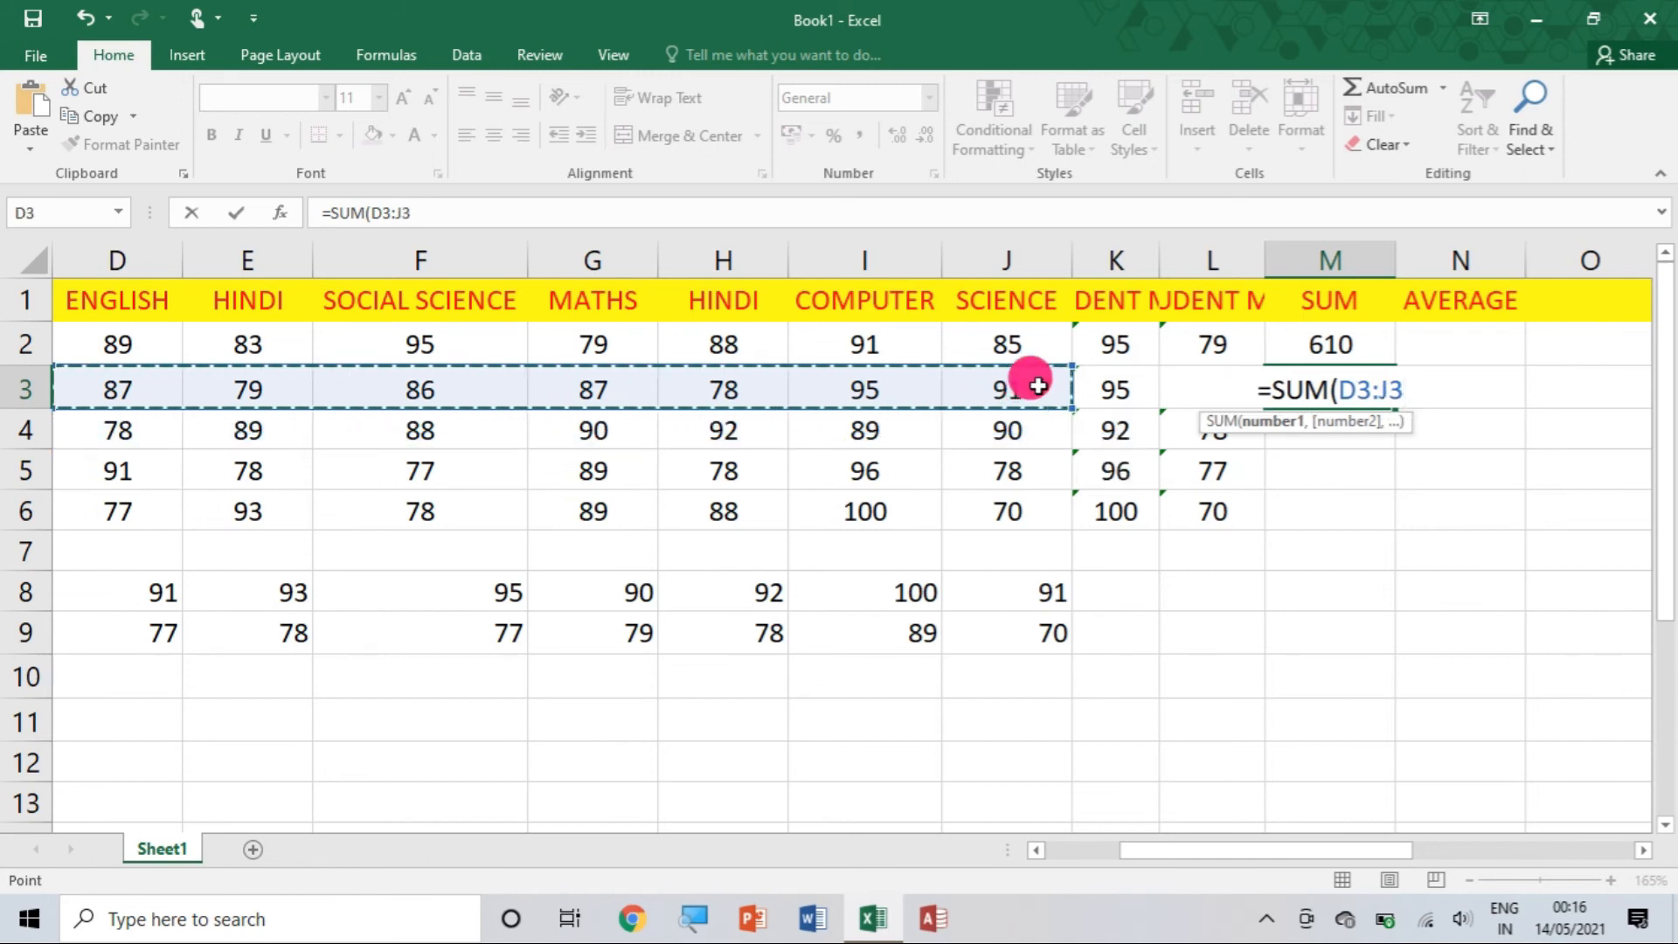
pyautogui.write(')')
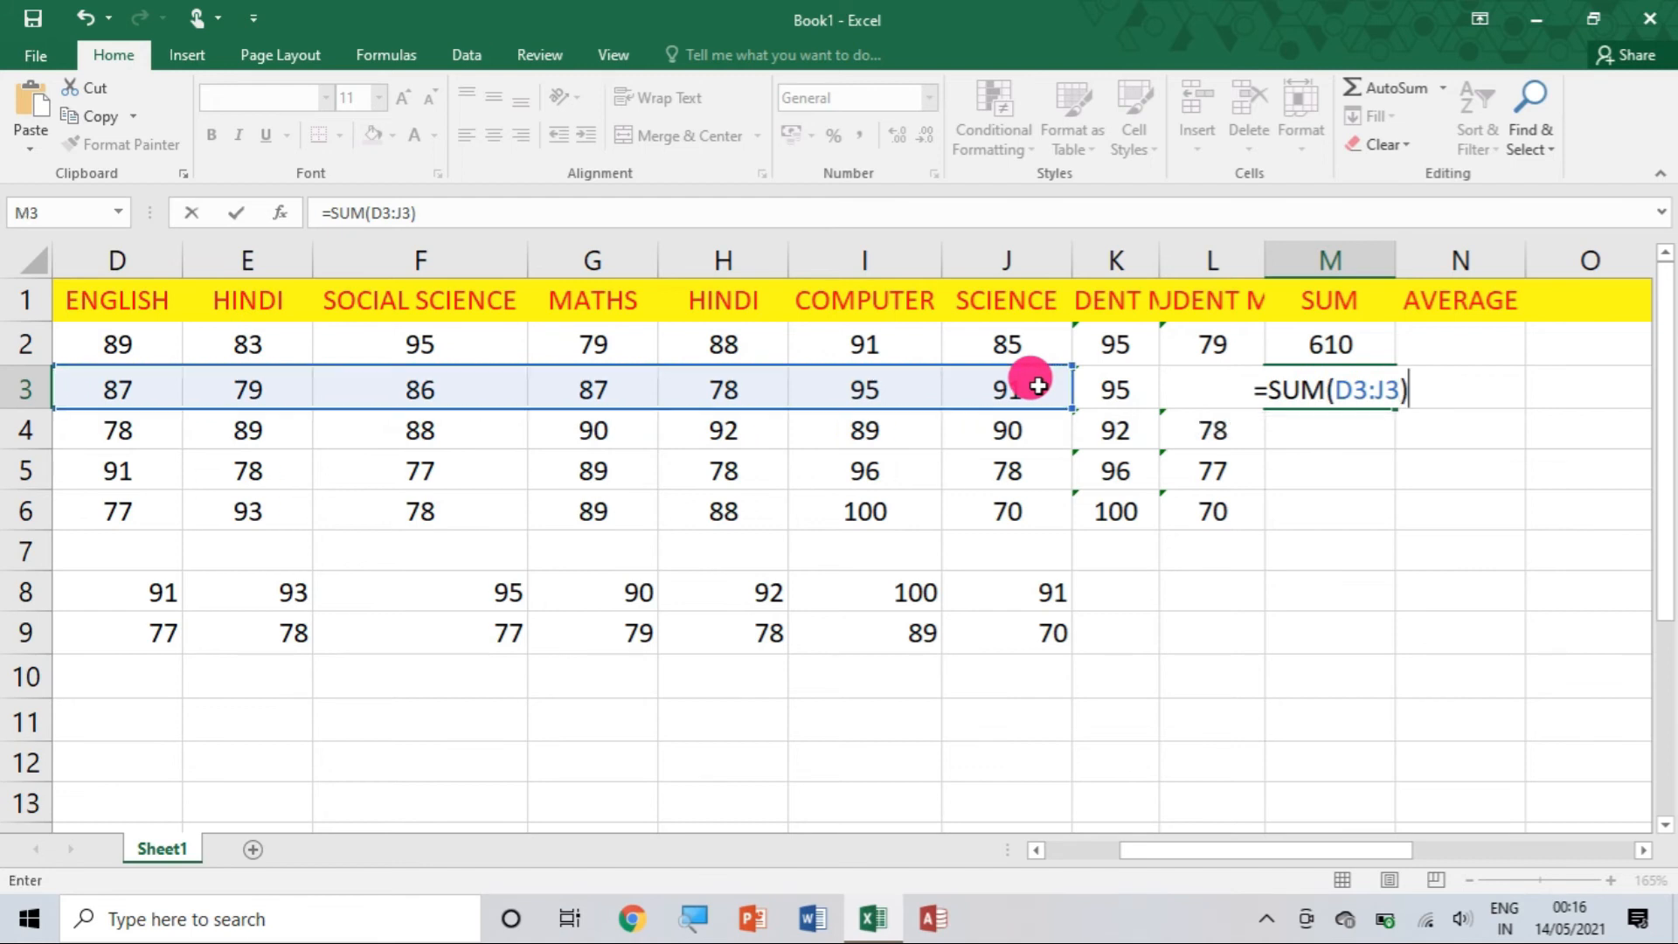
pyautogui.press('Return')
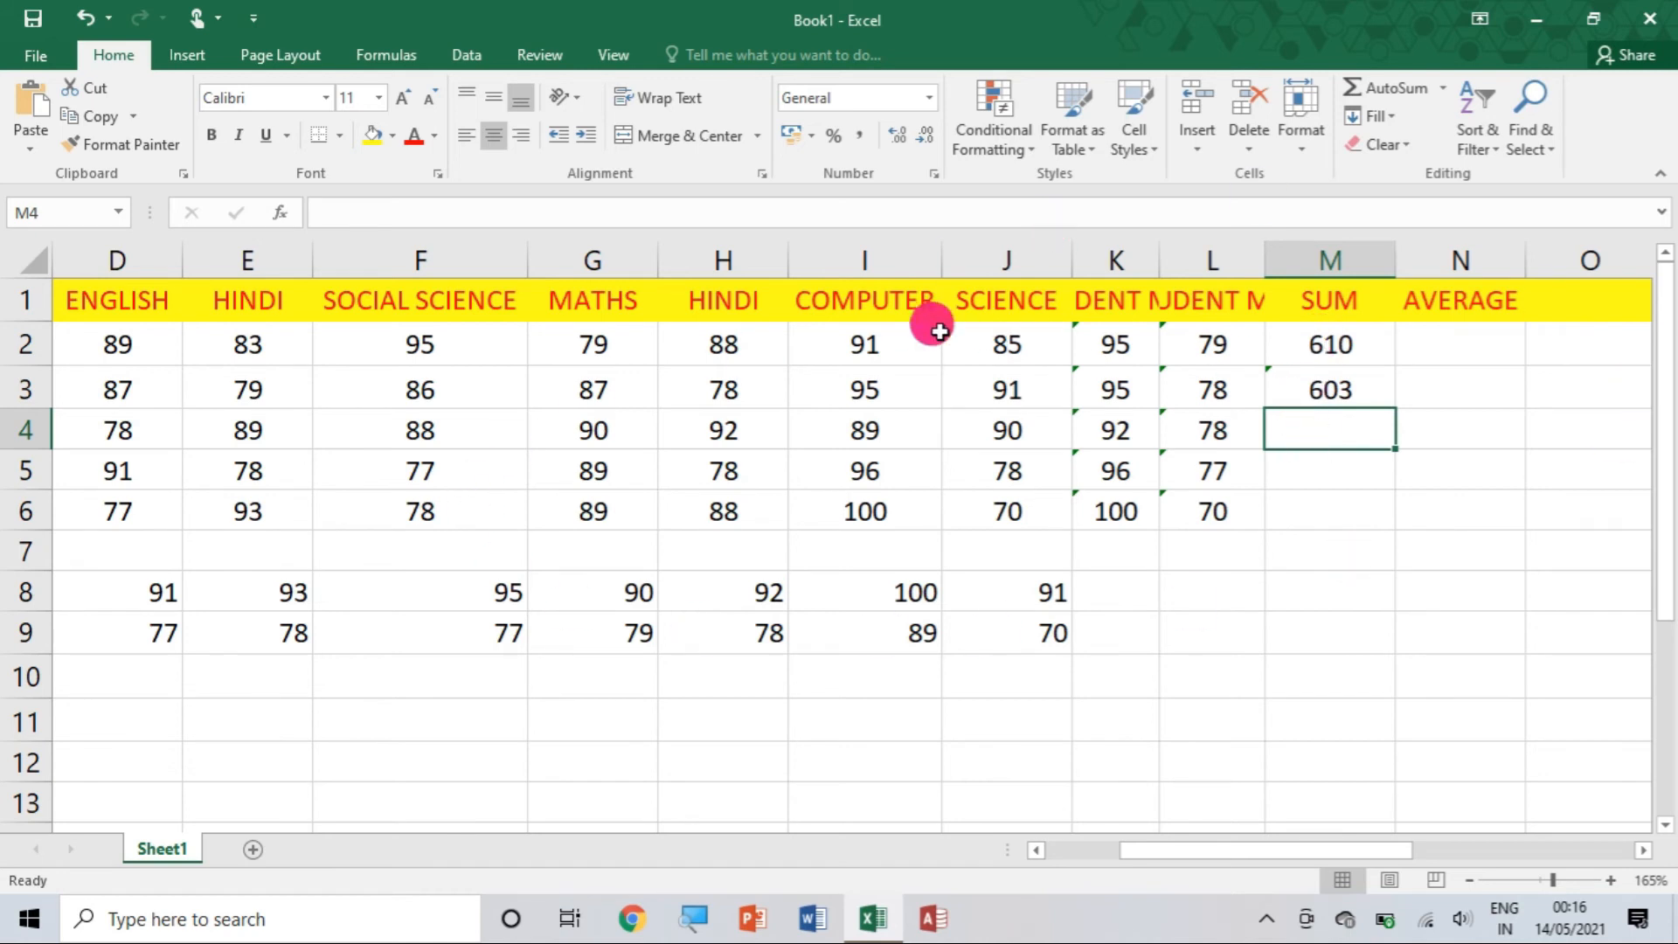
pyautogui.click(1337, 382)
pyautogui.doubleClick(1338, 382)
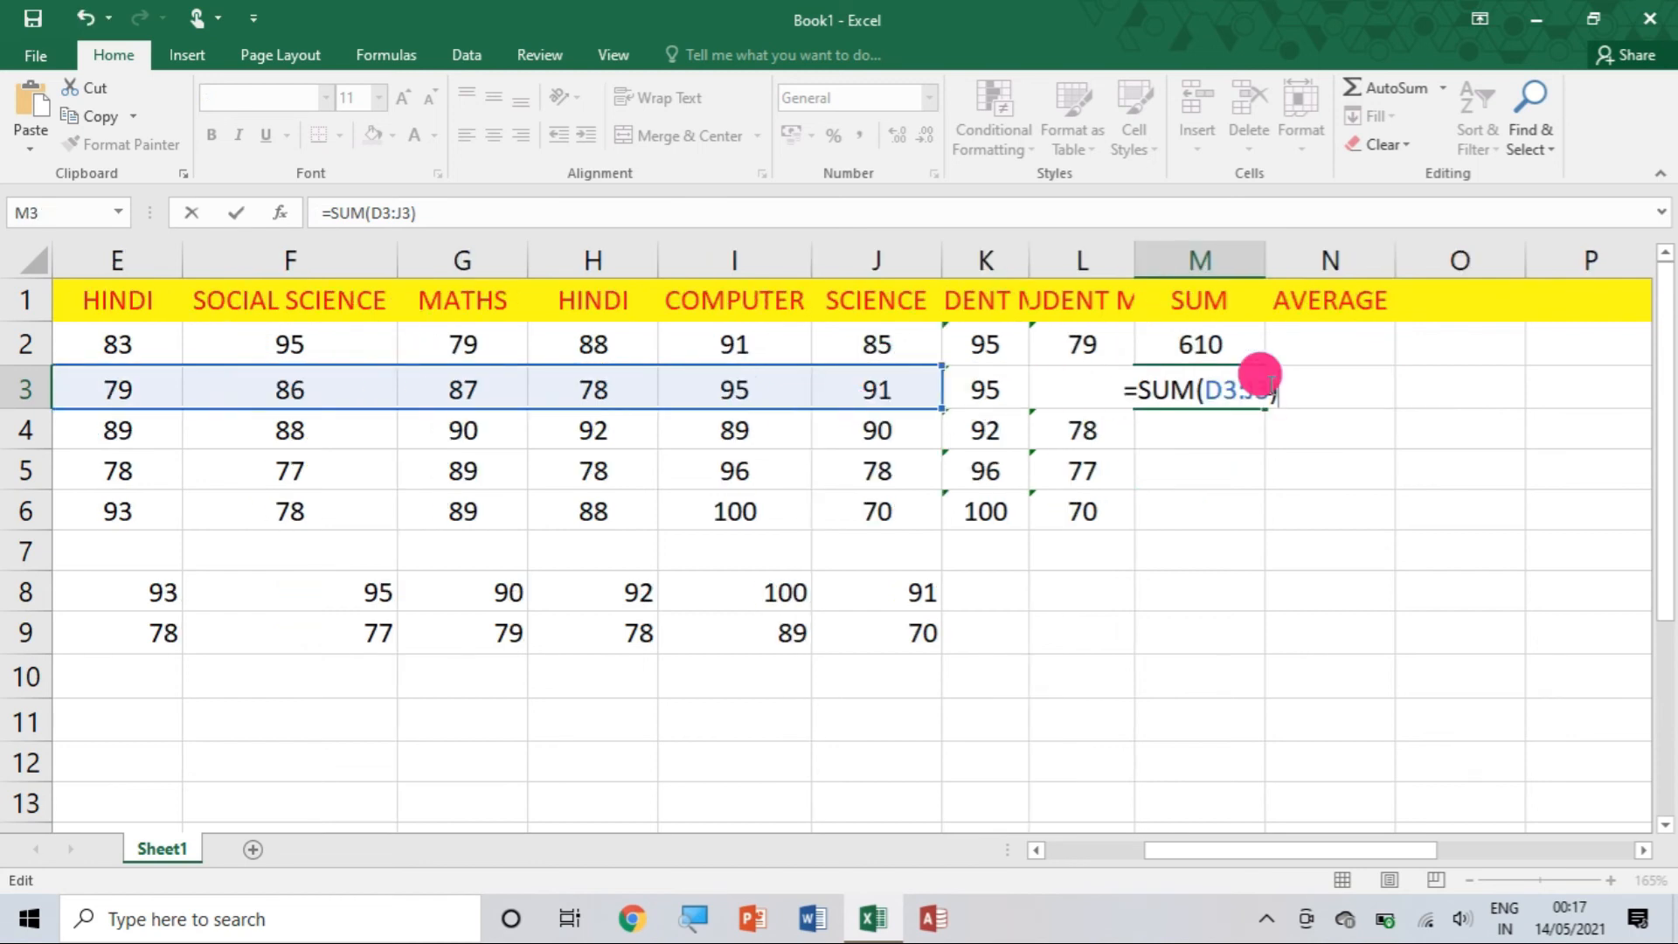
pyautogui.press('Return')
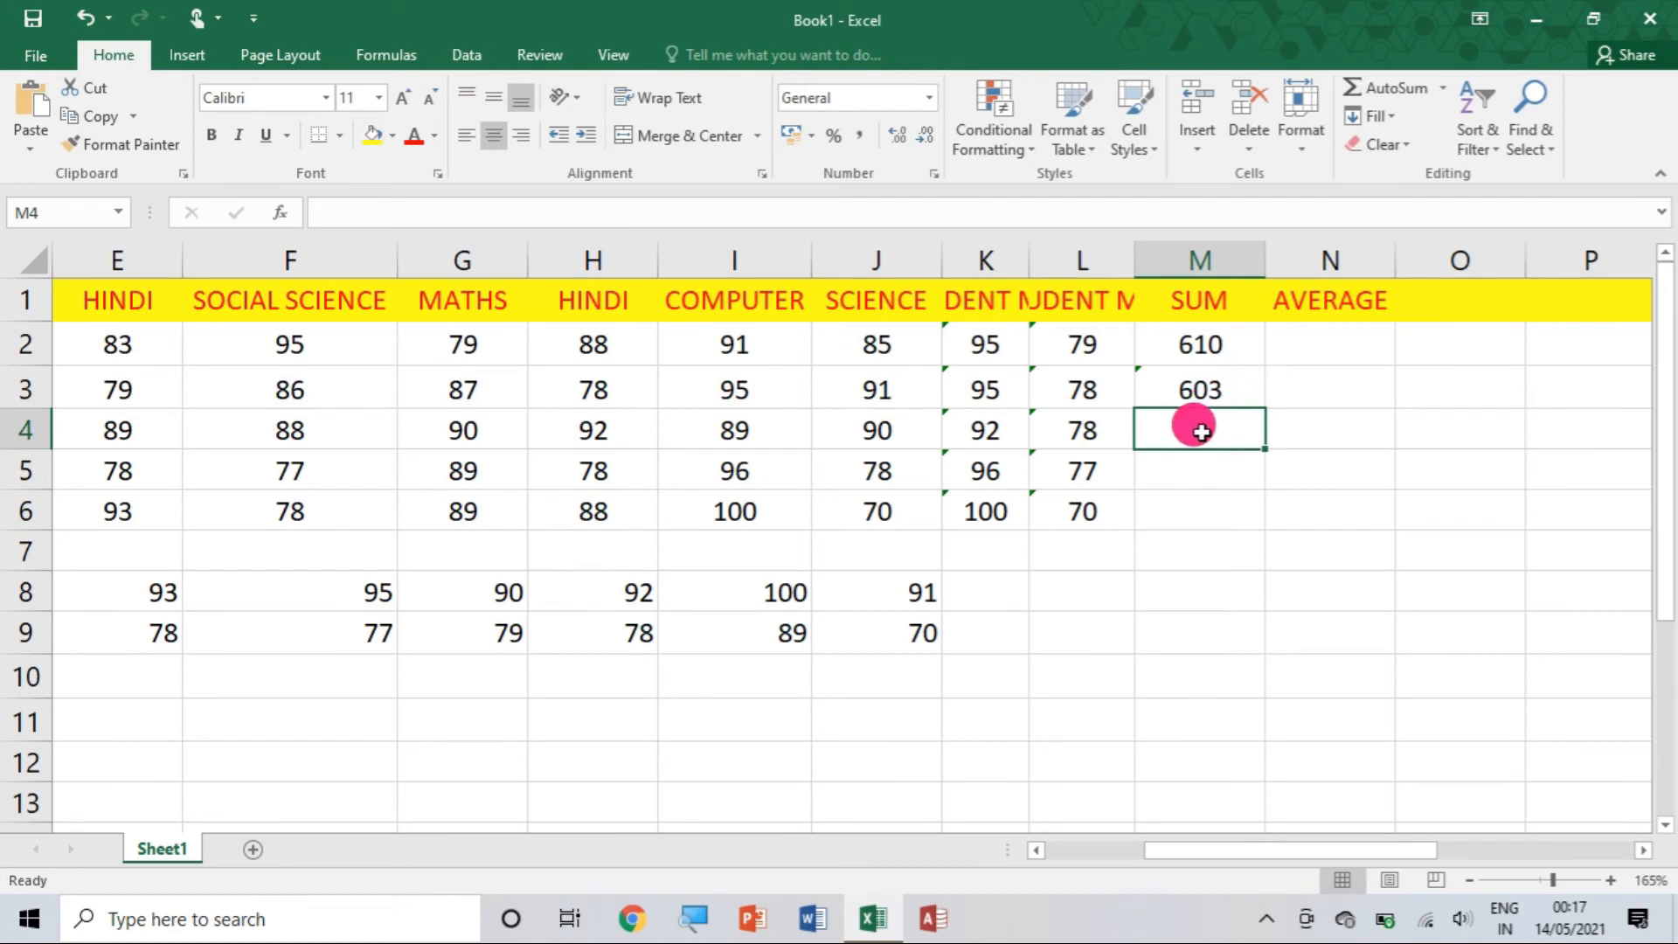
# - Try filling the addition formula in cell M2 down the SUM column to M6, and undo the fill
pyautogui.click(1227, 379)
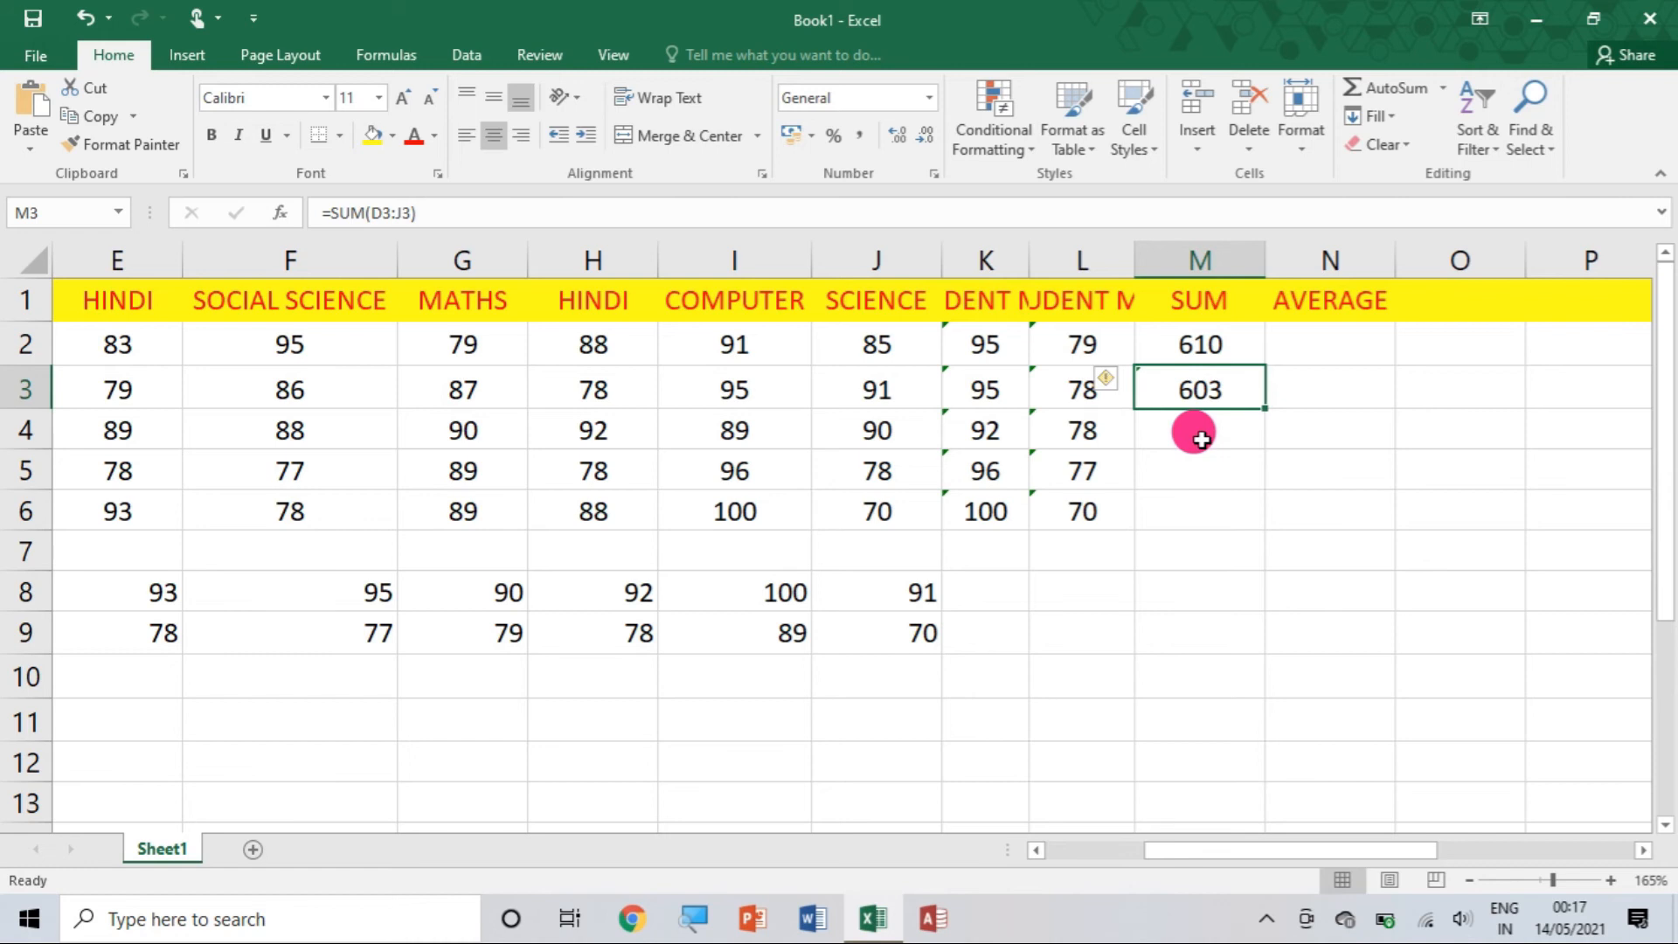
pyautogui.click(1246, 347)
pyautogui.moveTo(1264, 366); pyautogui.dragTo(1270, 514)
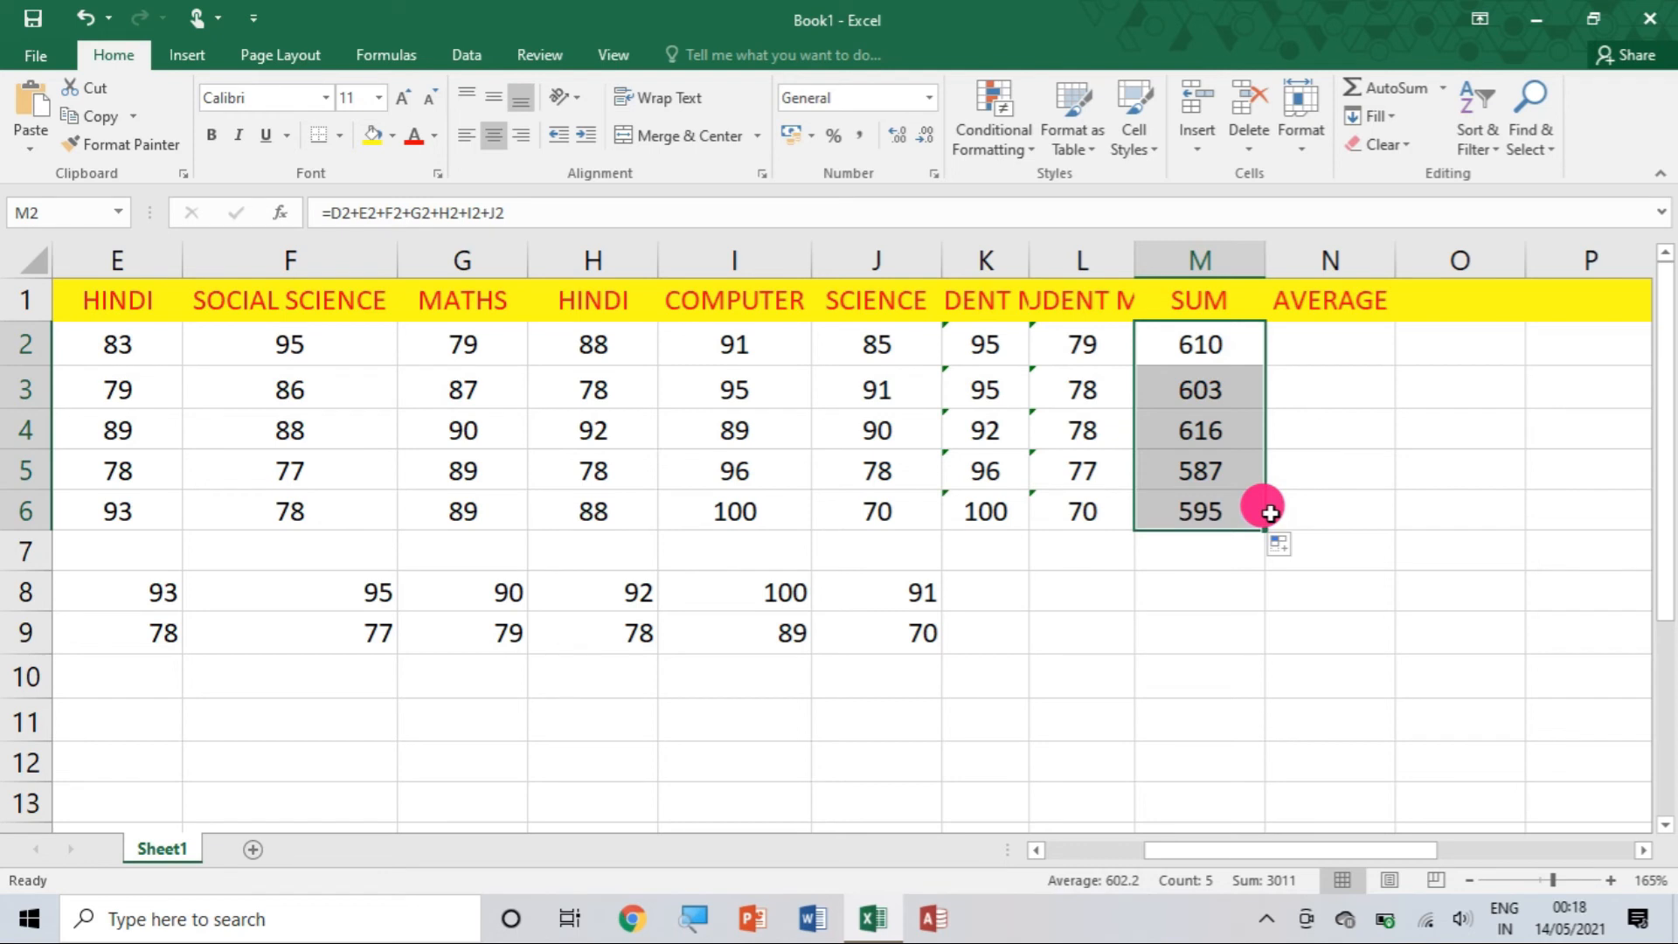
pyautogui.hotkey('ctrl', 'z')
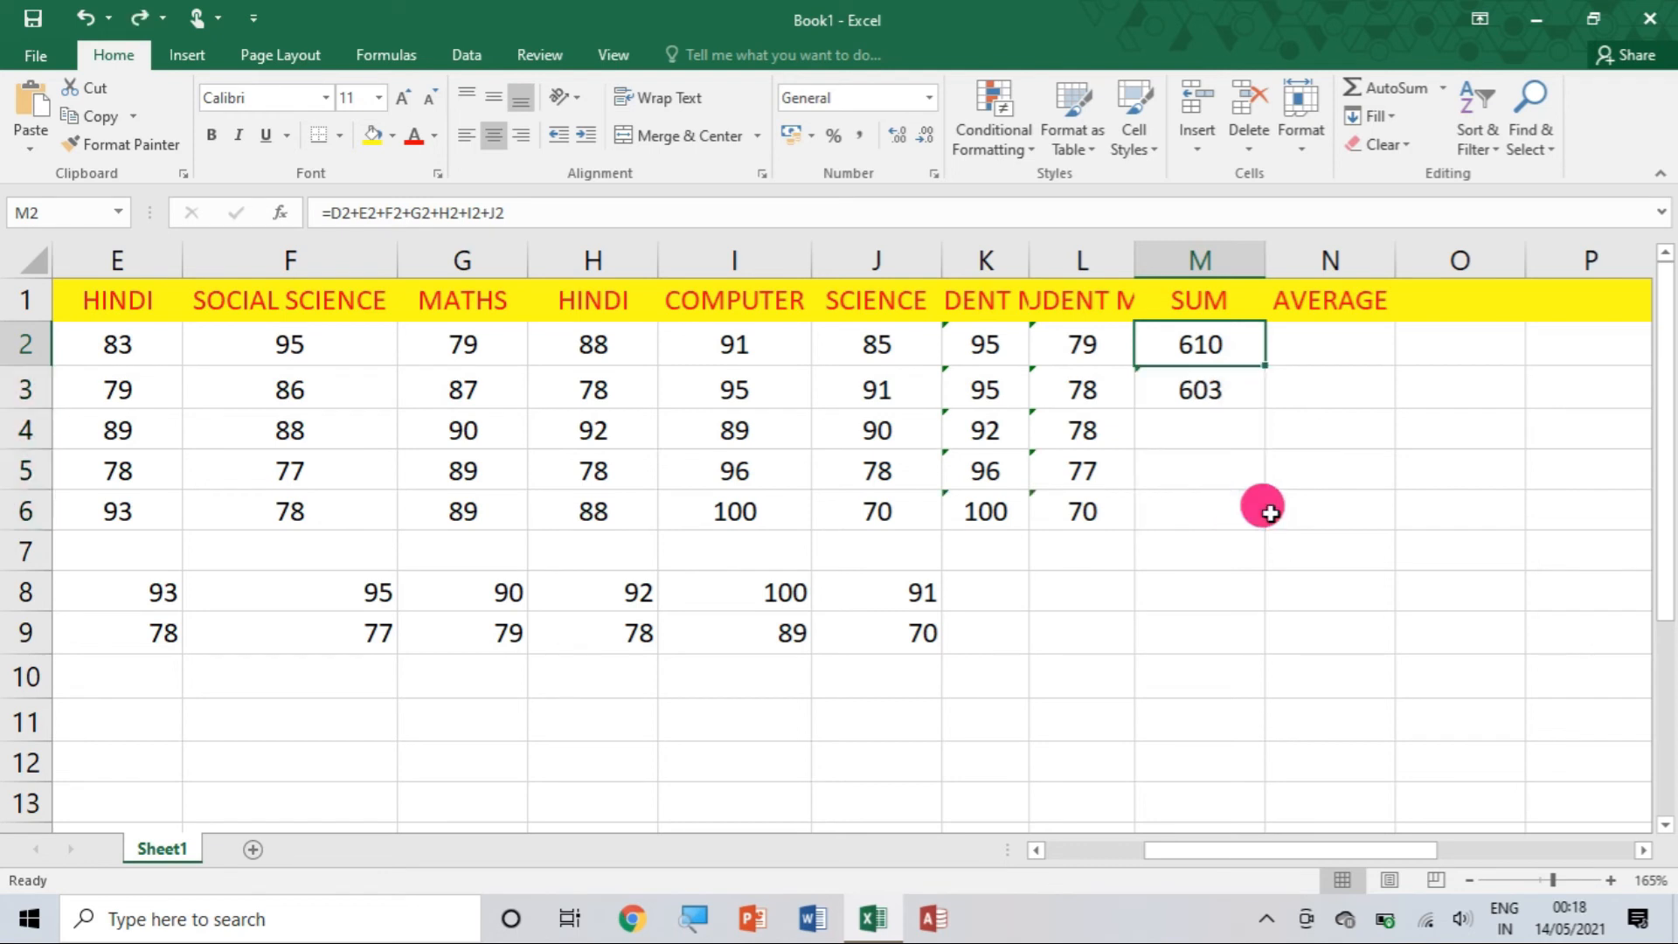
# - Insert an AutoSum formula in cell M4 for the third student and check which cells its proposed range covers
pyautogui.click(1218, 432)
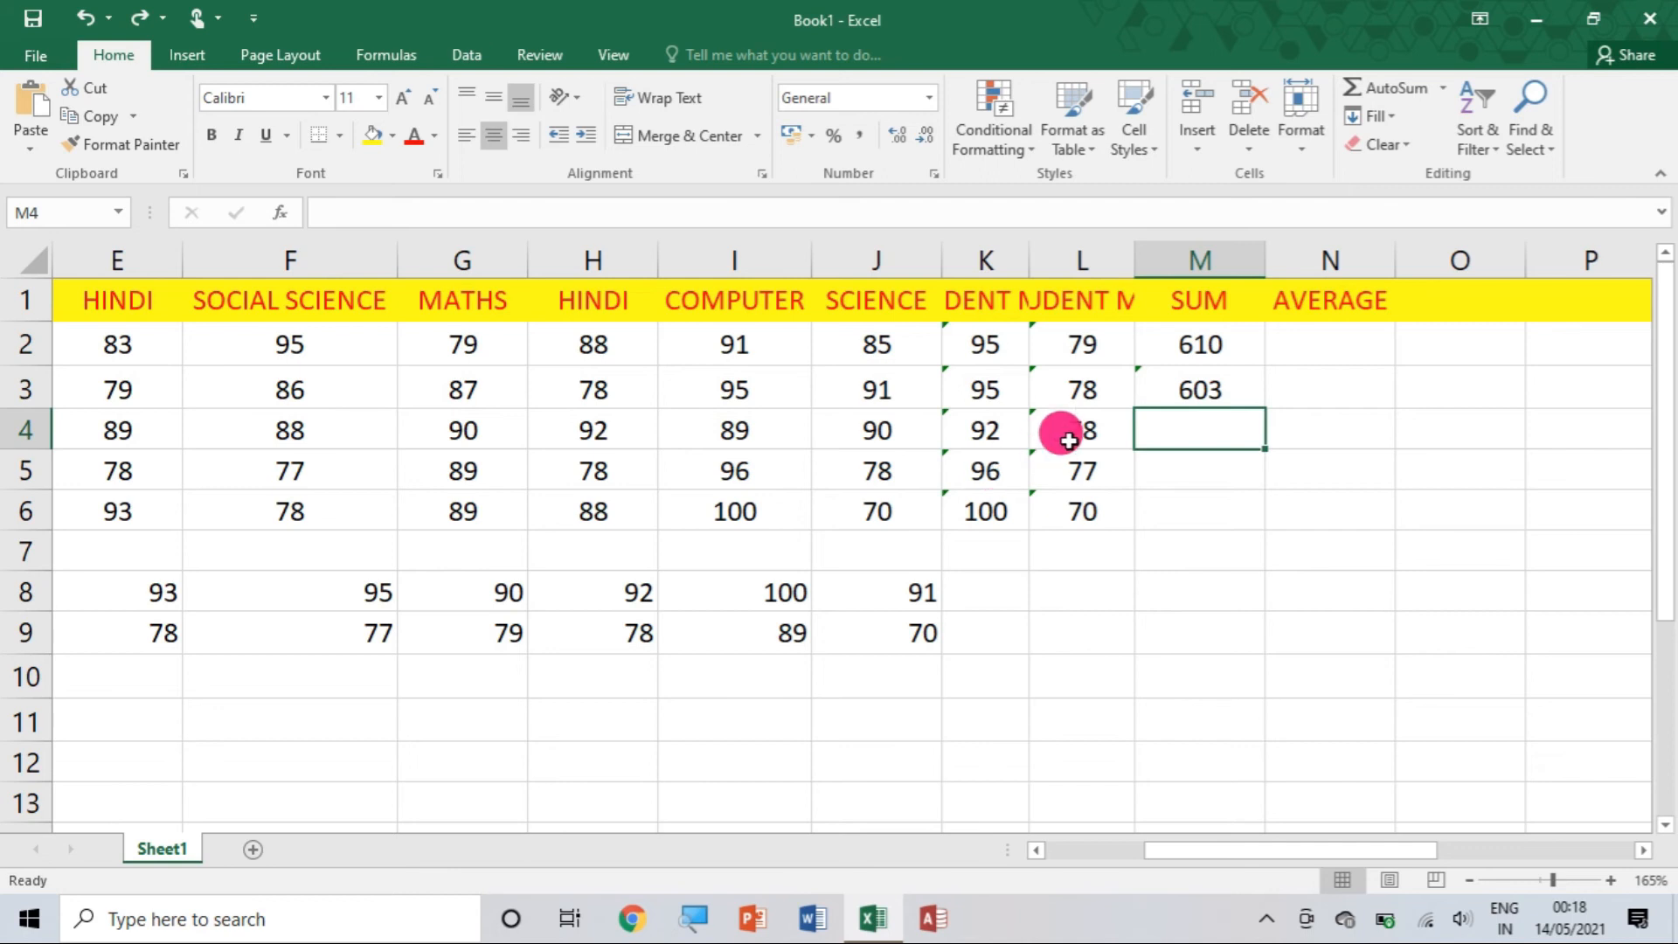
pyautogui.write('=')
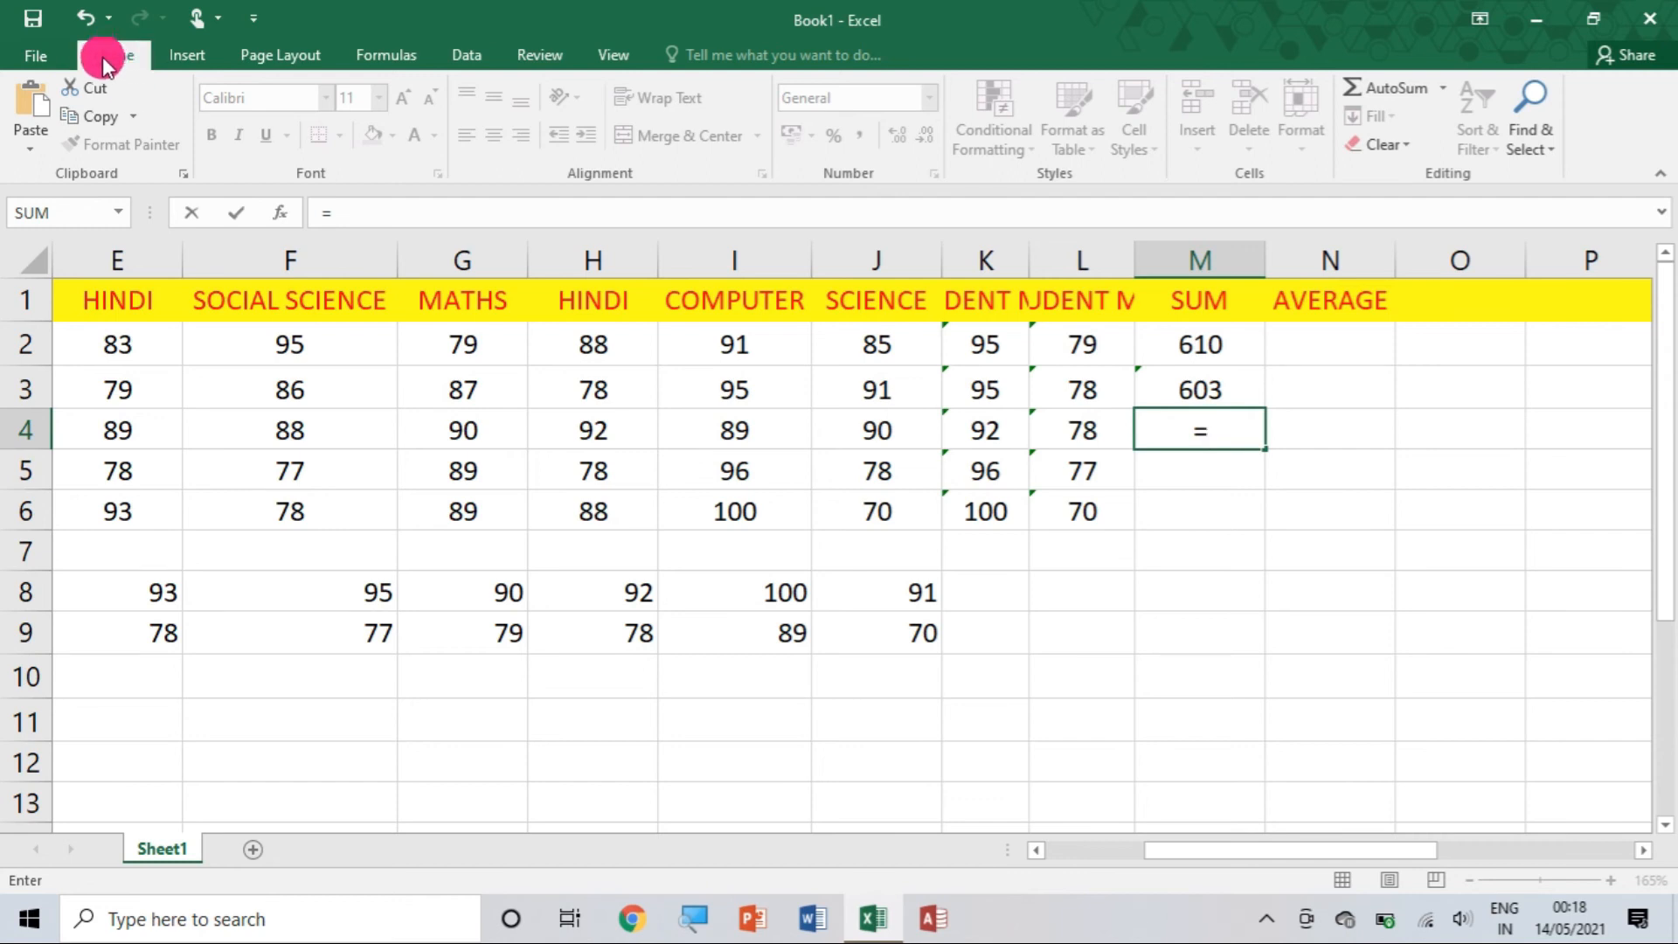
pyautogui.click(1392, 99)
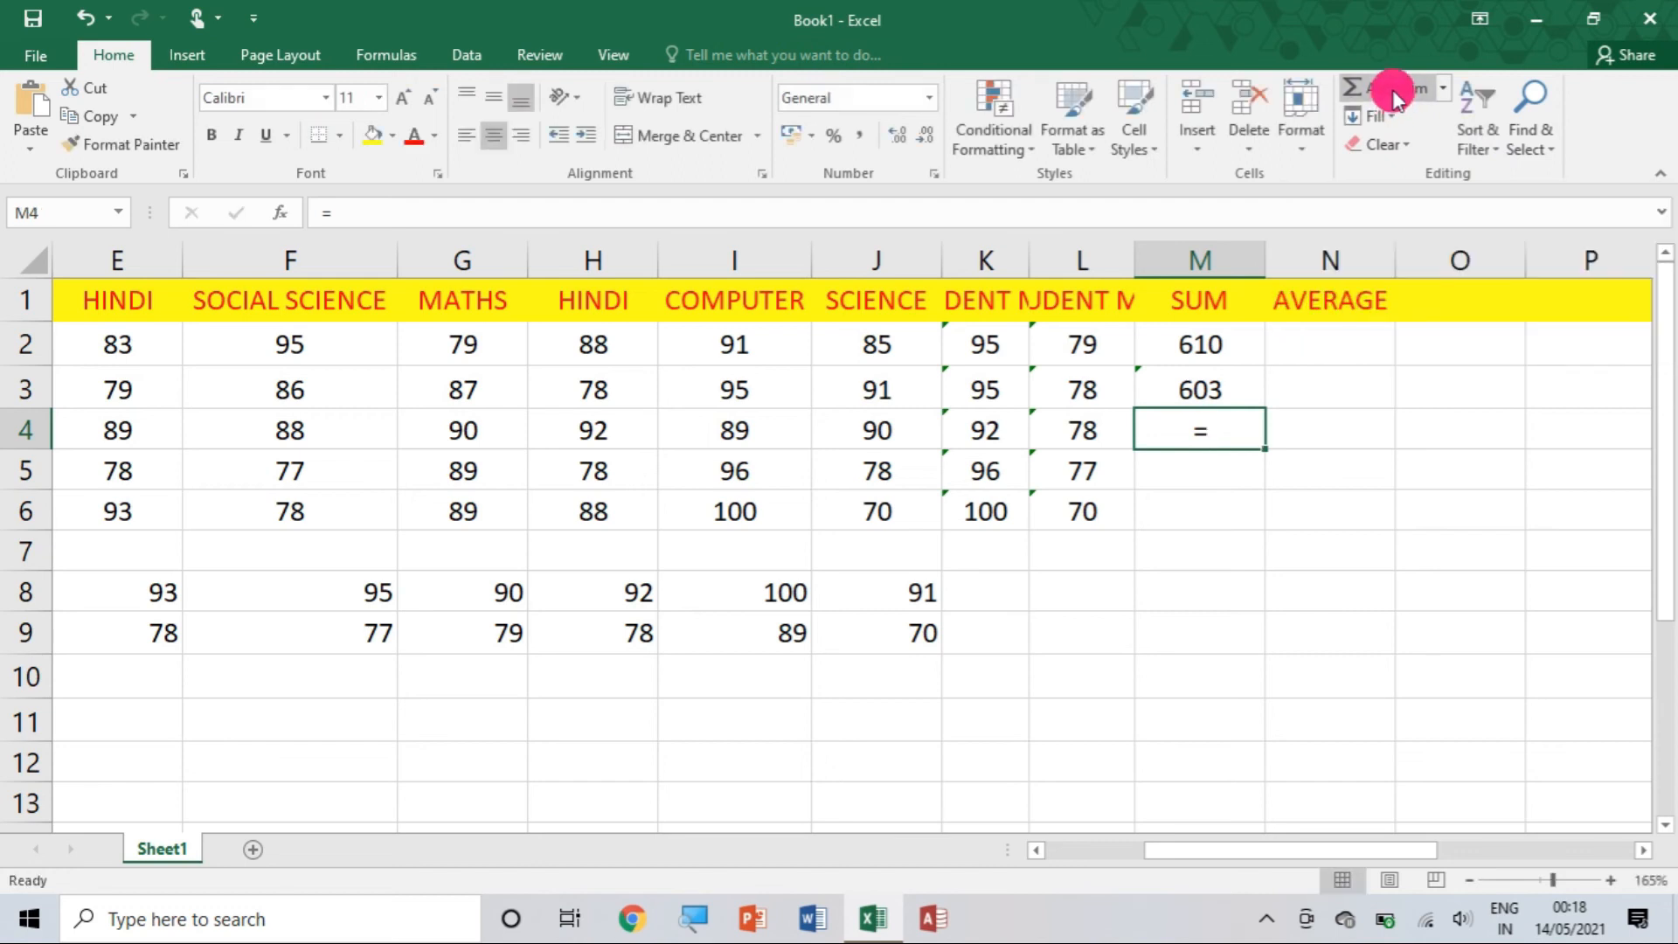
pyautogui.click(1392, 99)
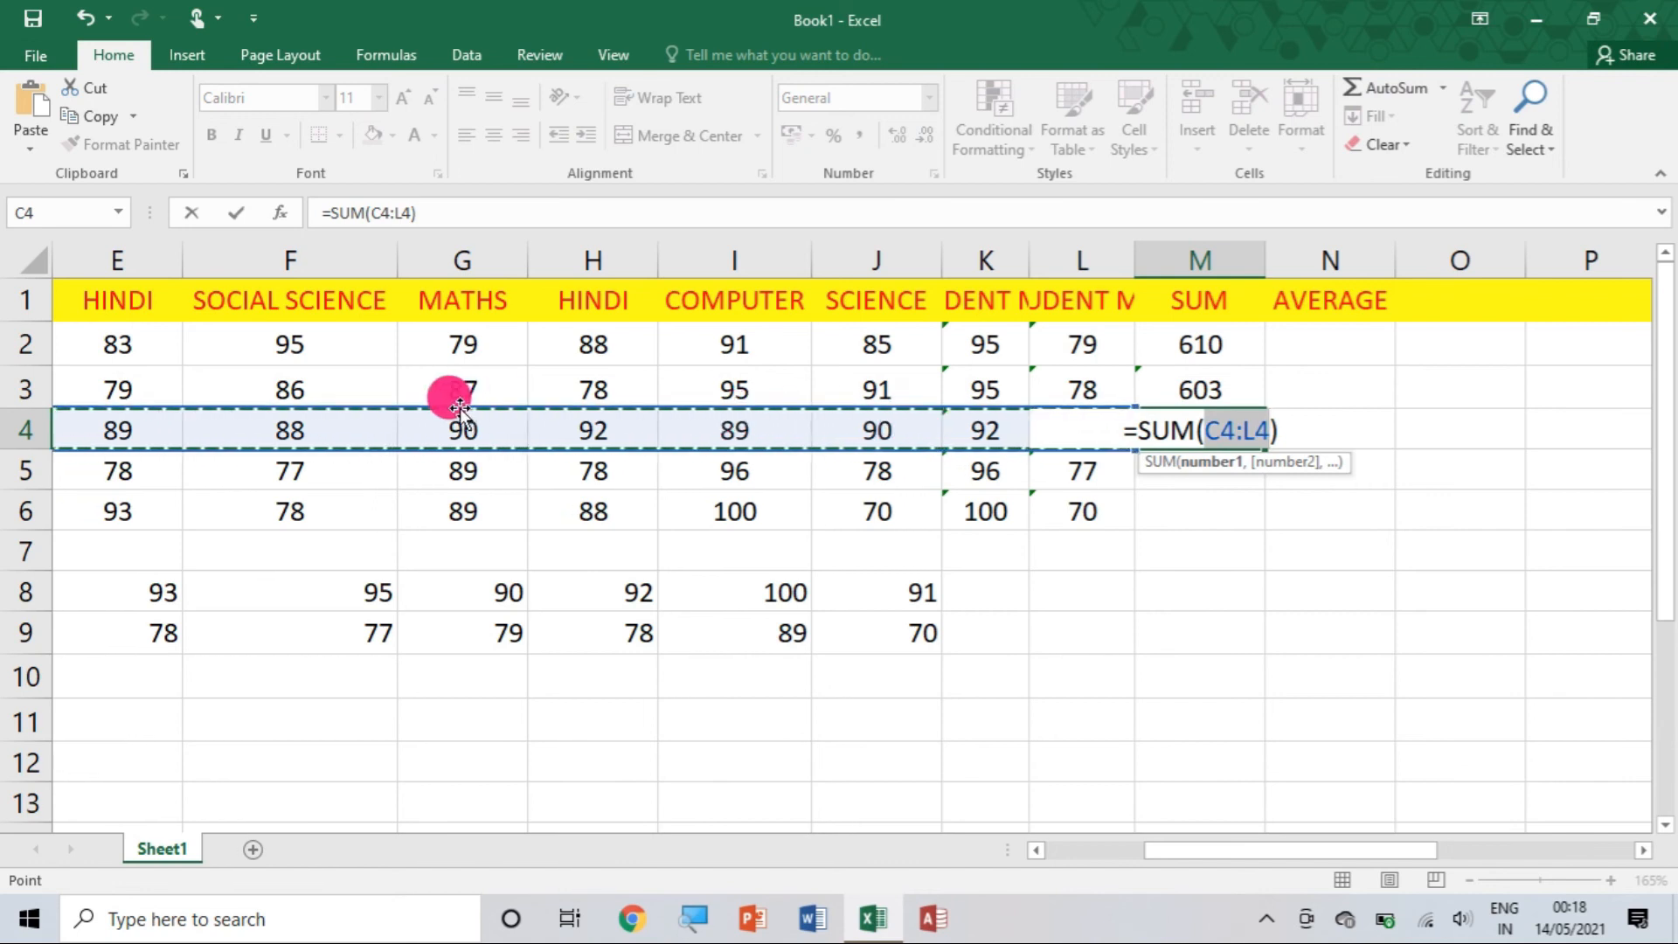
pyautogui.hscroll(-4, 208, 406)
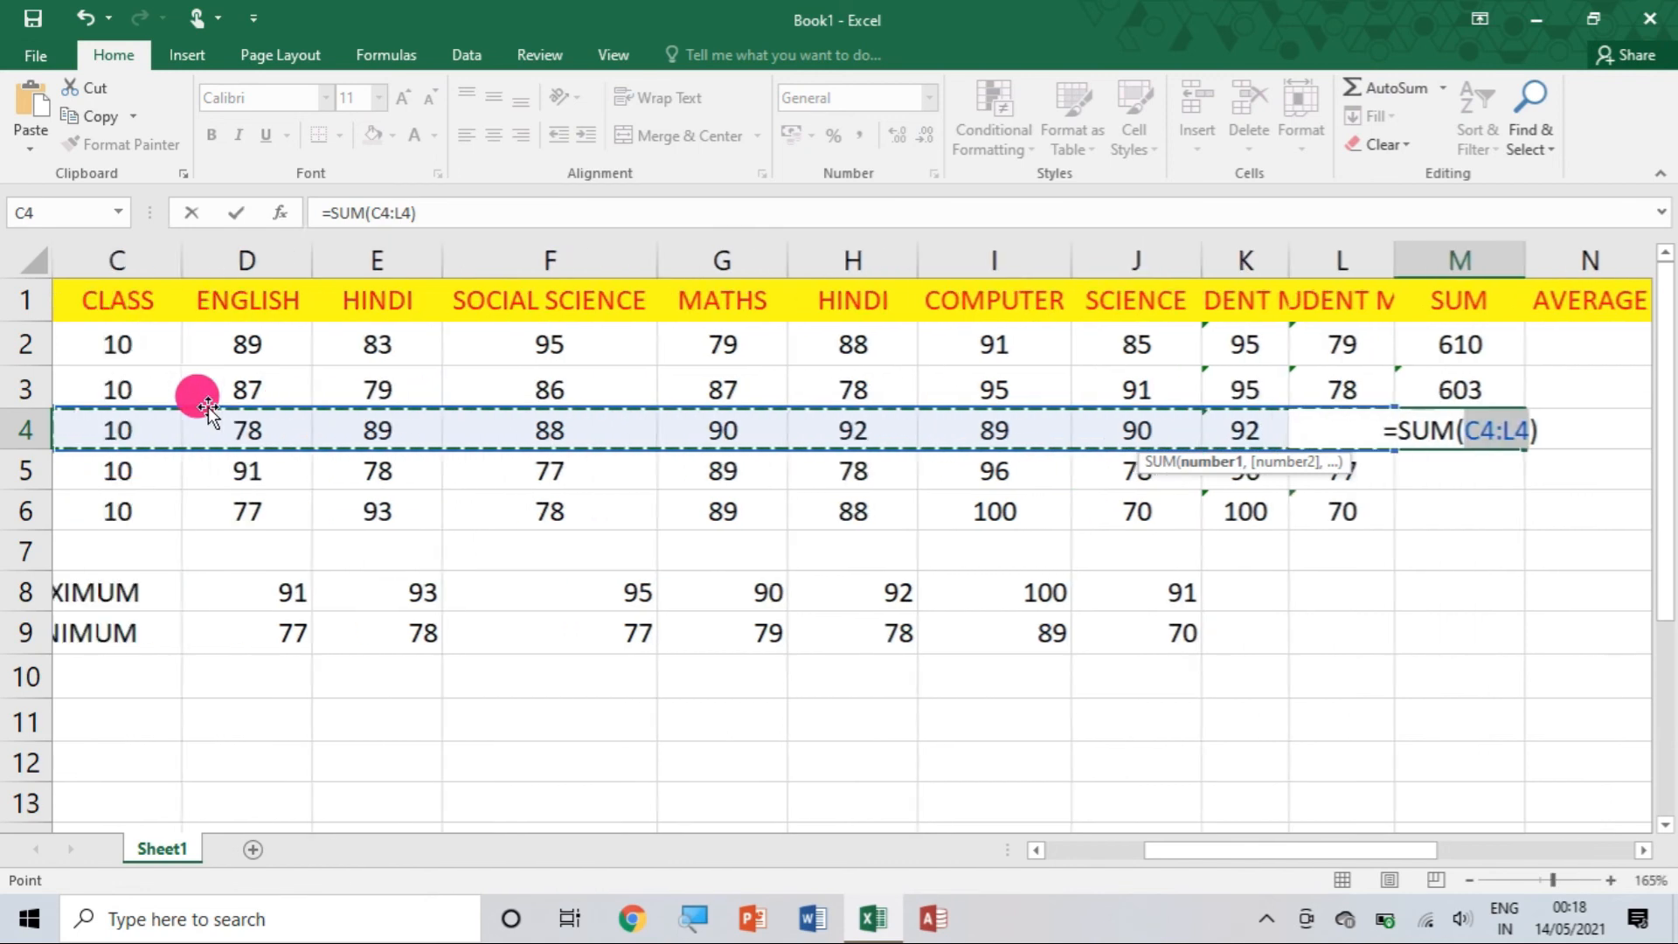
pyautogui.hscroll(-1, 208, 406)
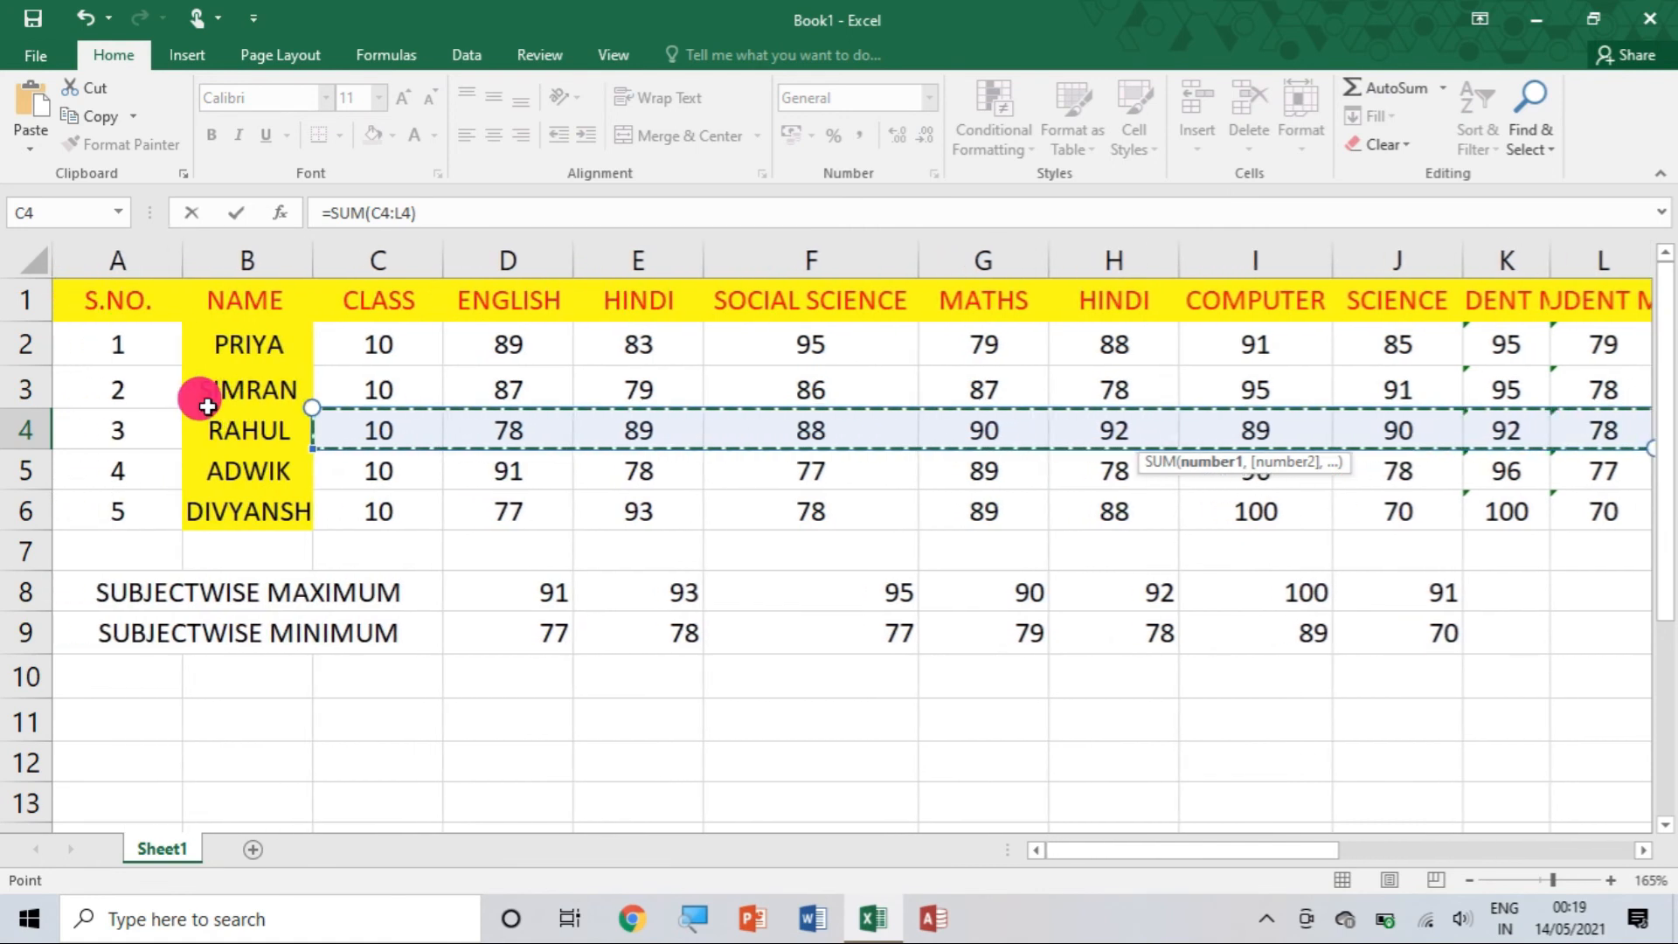
pyautogui.hscroll(2, 208, 406)
pyautogui.hscroll(2, 208, 407)
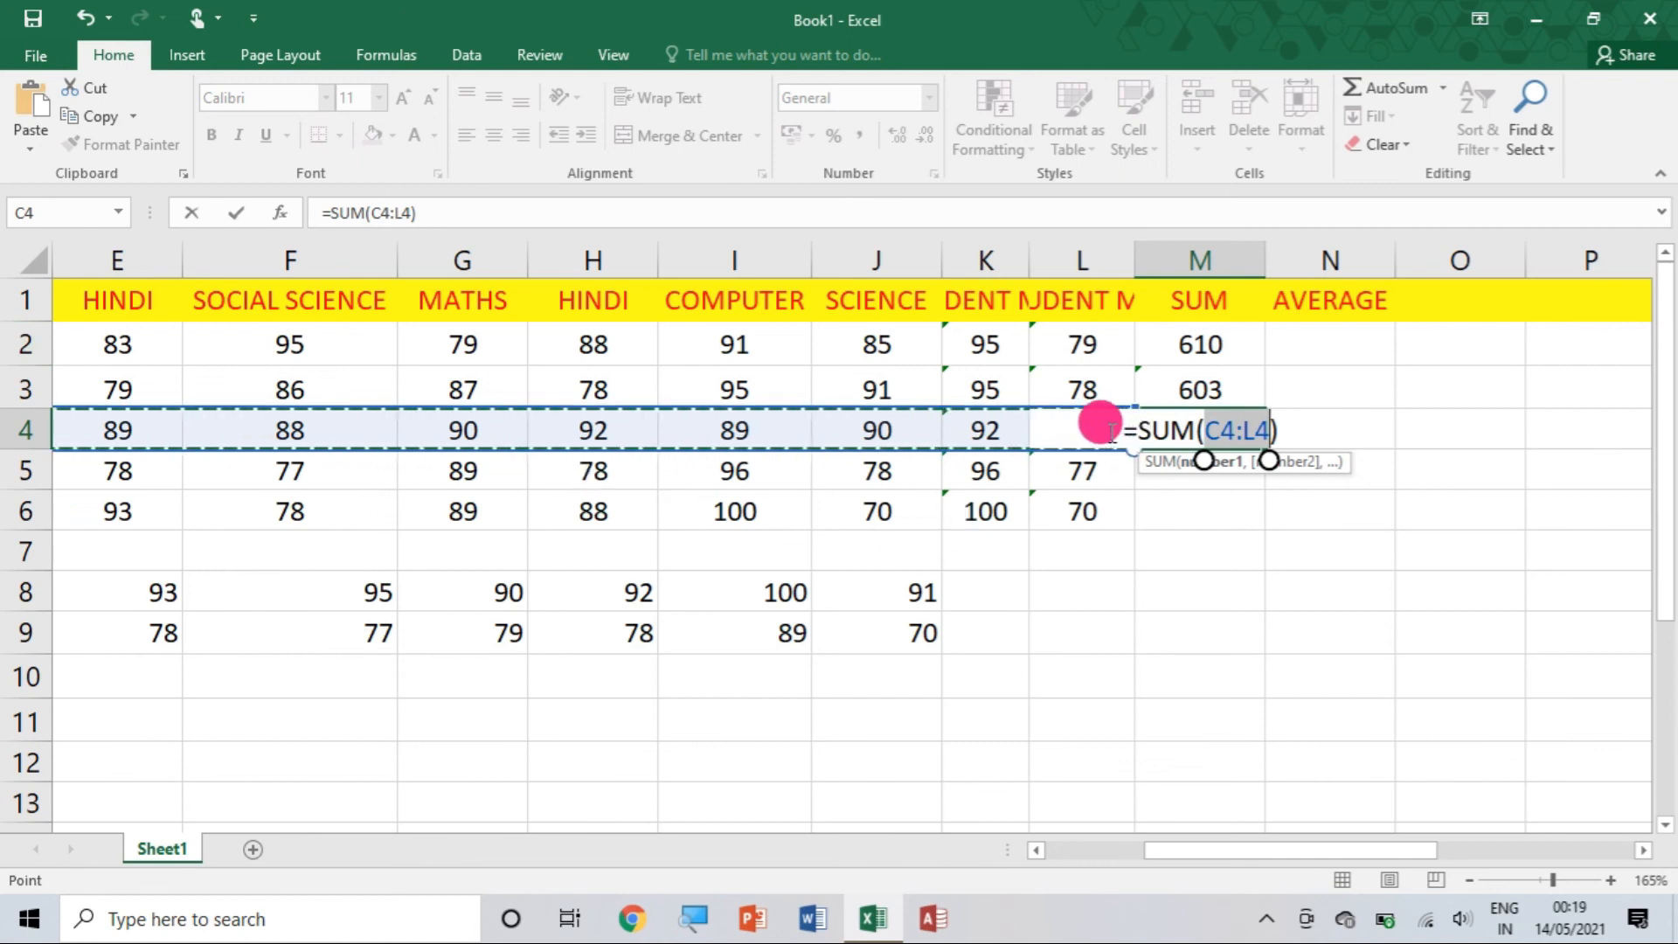
# - Change the range of the SUM formula in M4 to the subject marks D4:J4 and accept the formula
pyautogui.hscroll(-3, 884, 431)
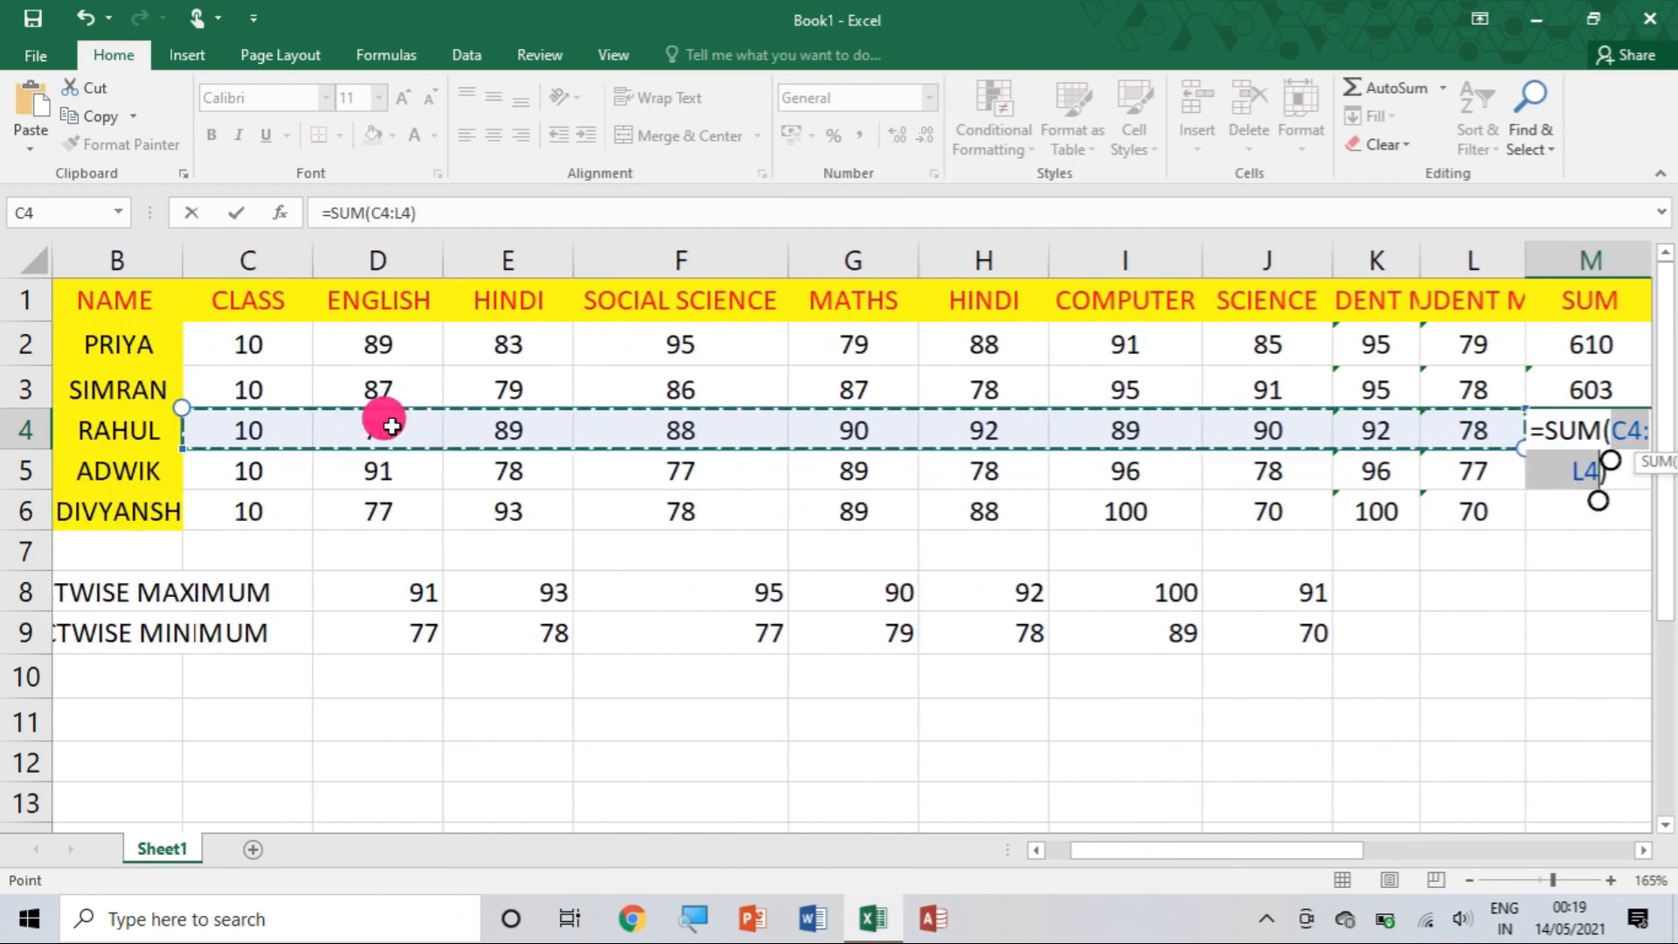
pyautogui.click(436, 428)
pyautogui.moveTo(441, 429); pyautogui.dragTo(1317, 434)
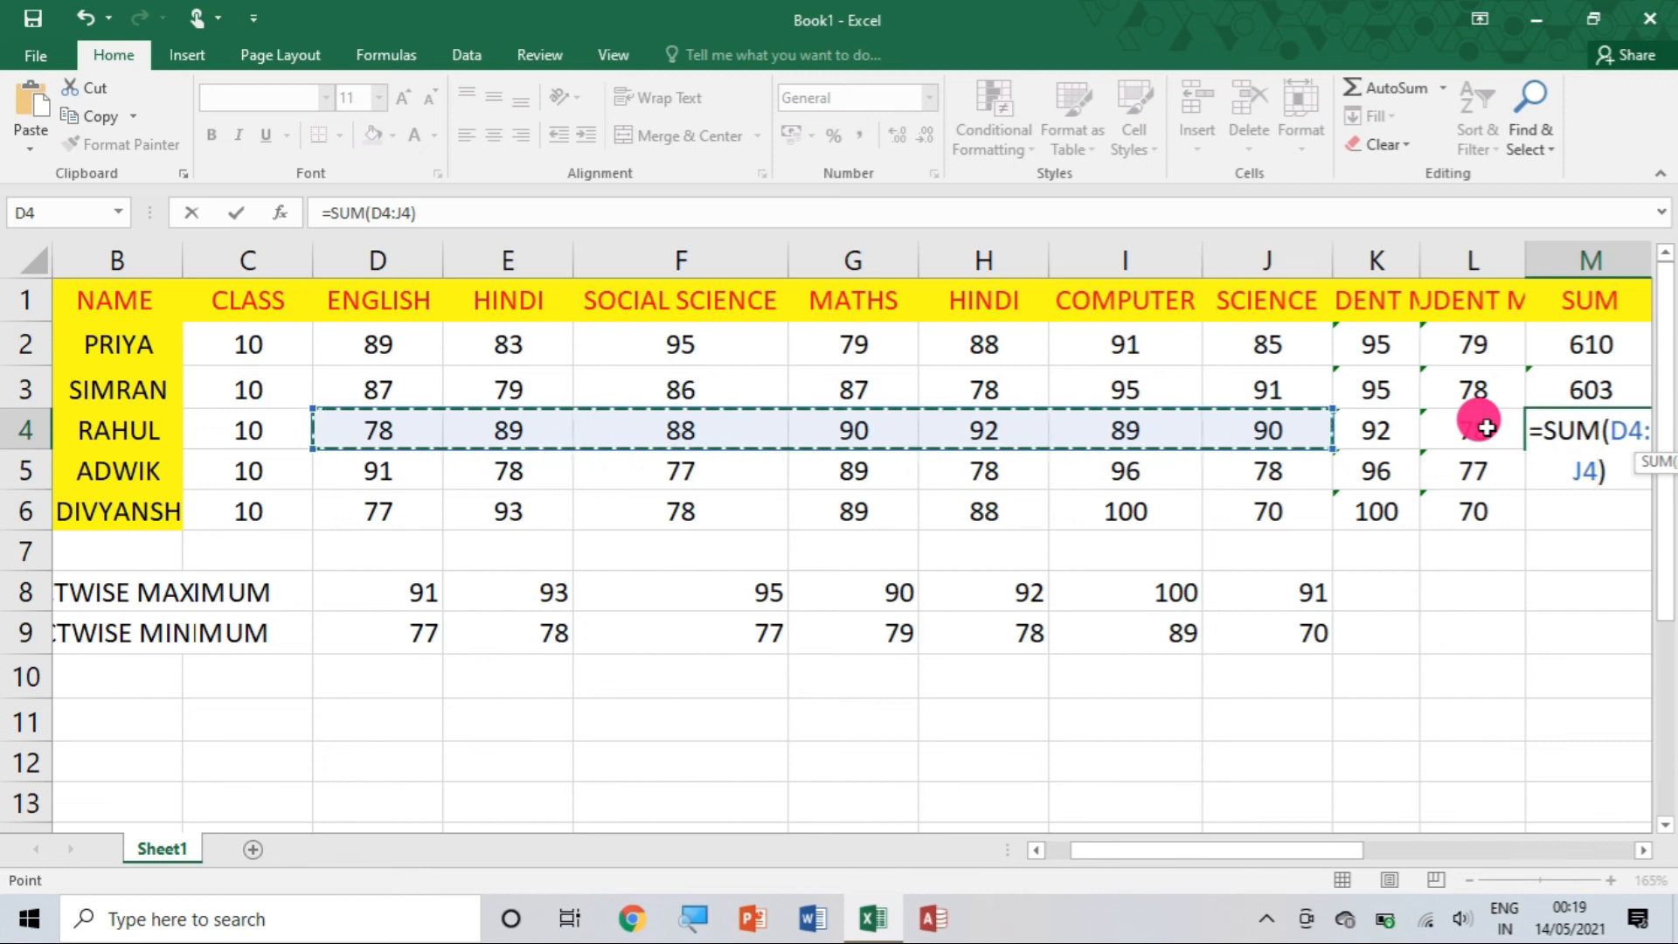
pyautogui.hscroll(2, 1486, 427)
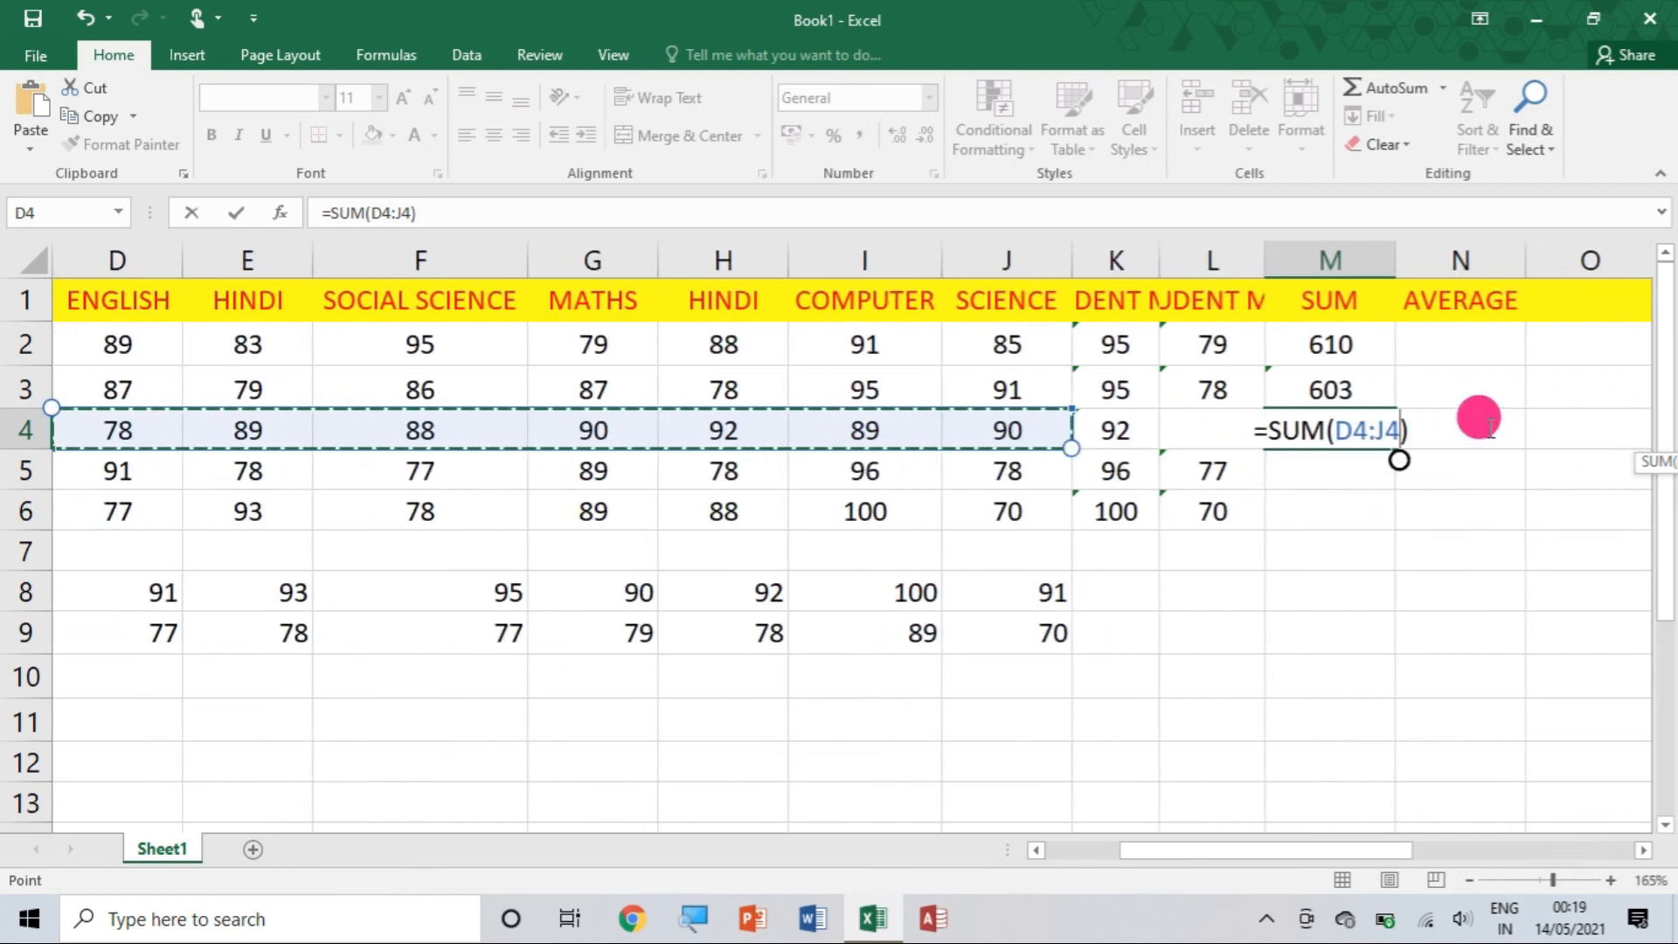
pyautogui.press('Right')
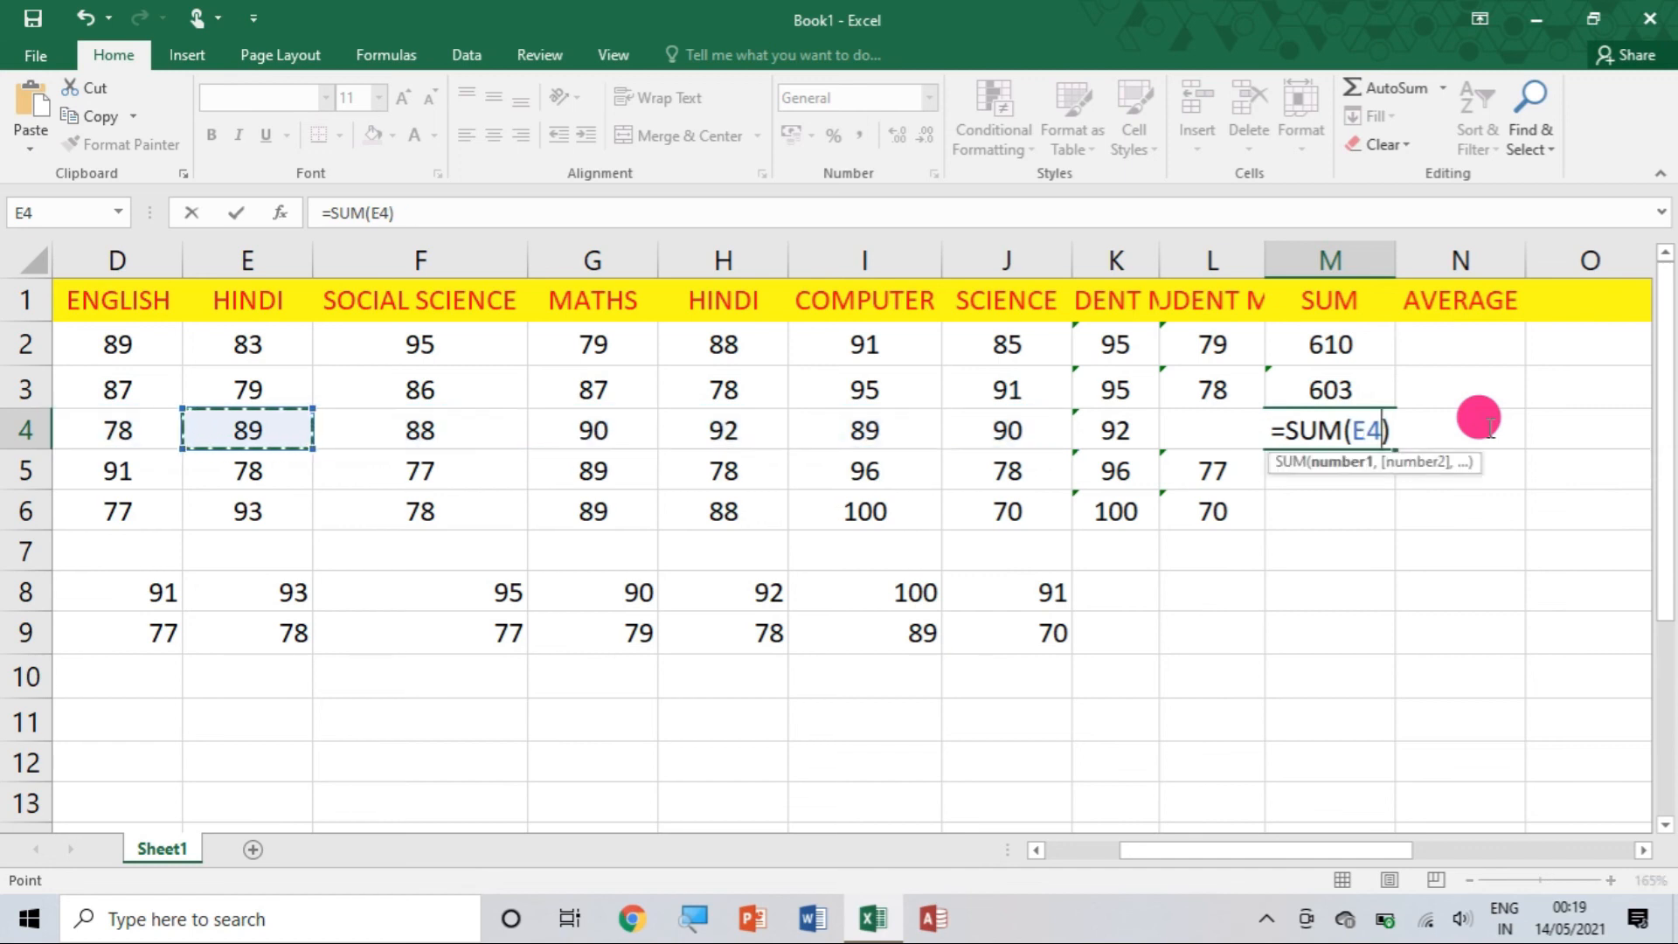
pyautogui.hscroll(-1, 1490, 427)
pyautogui.press('Left')
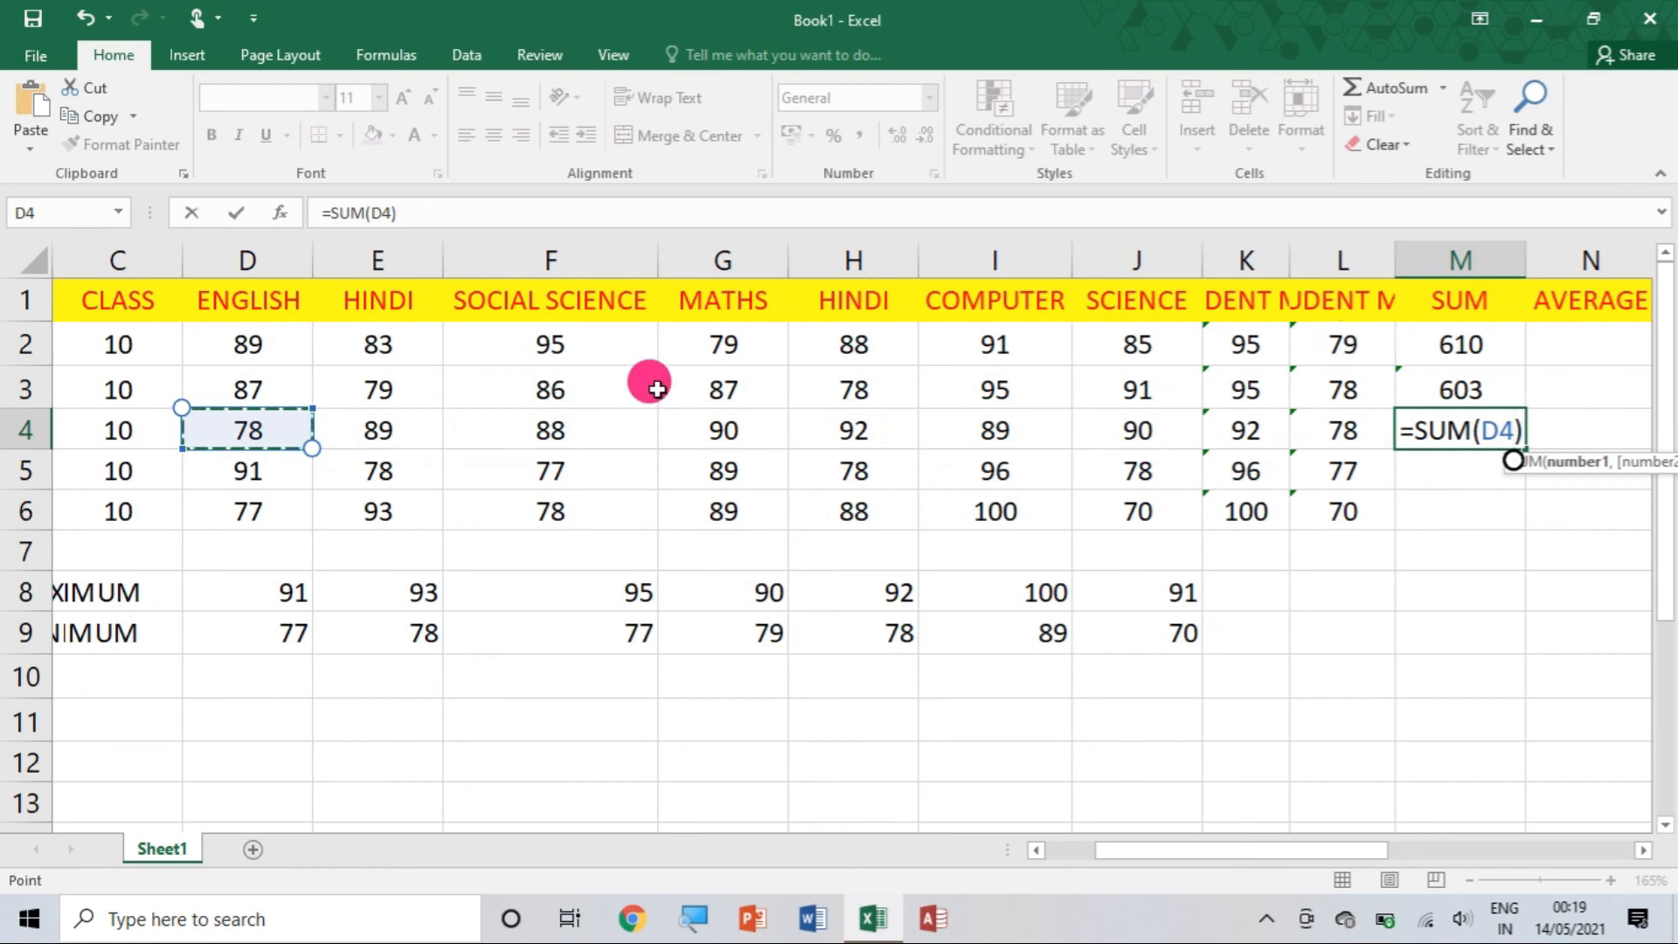
pyautogui.moveTo(303, 438); pyautogui.dragTo(1143, 425)
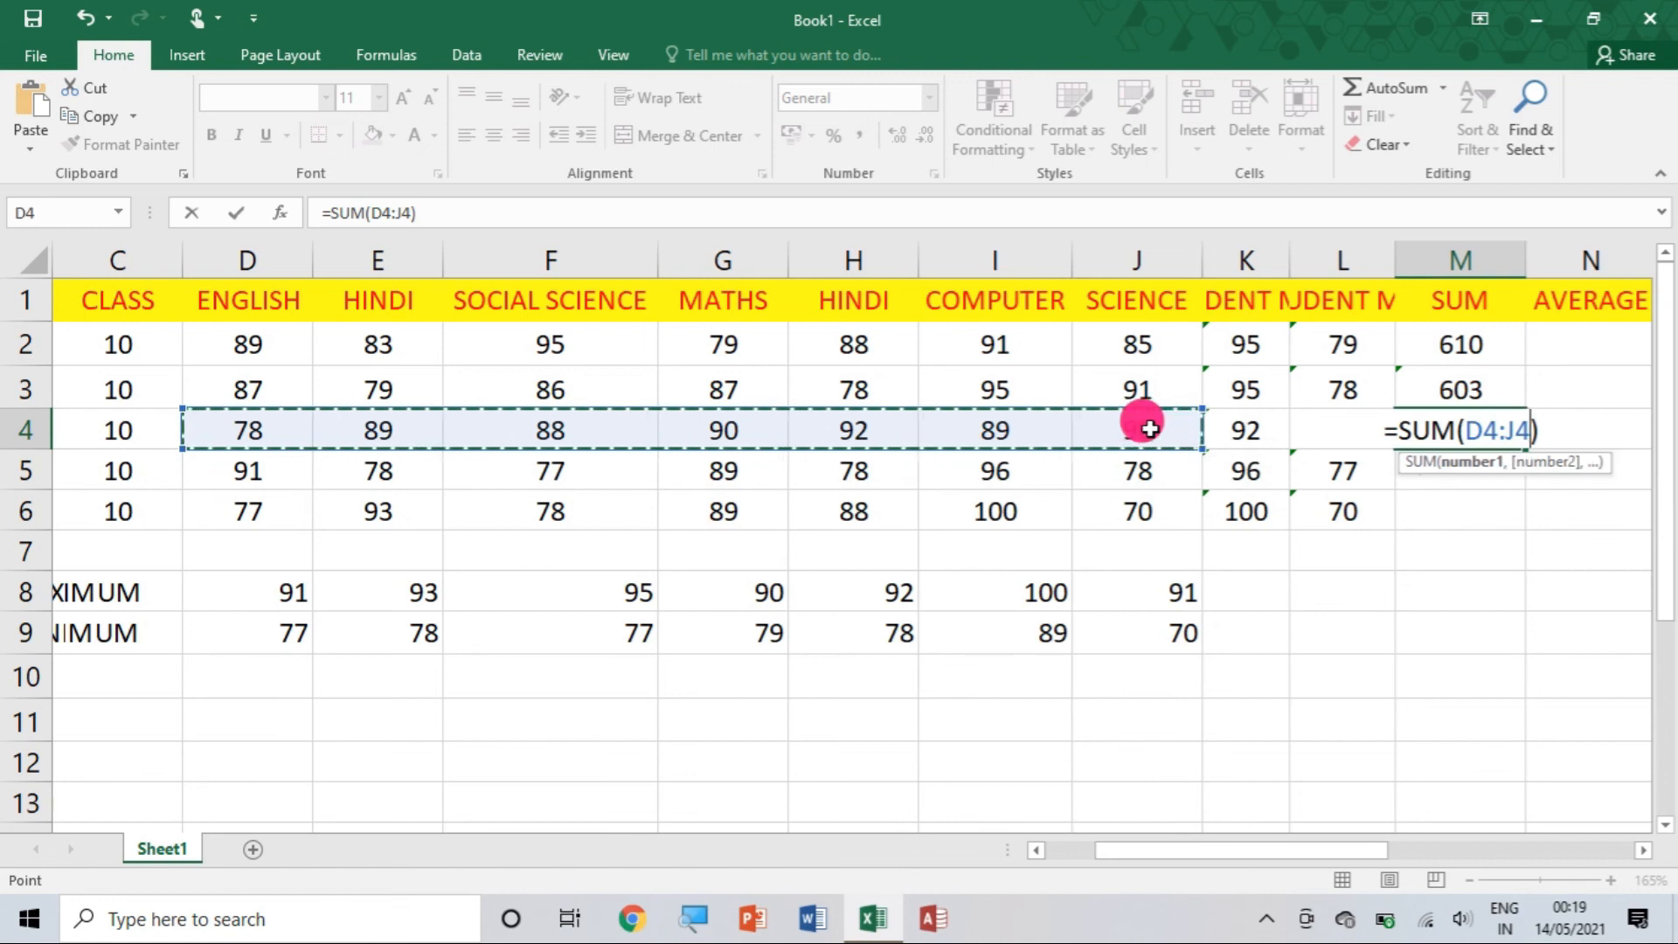
pyautogui.click(1536, 429)
pyautogui.press('Return')
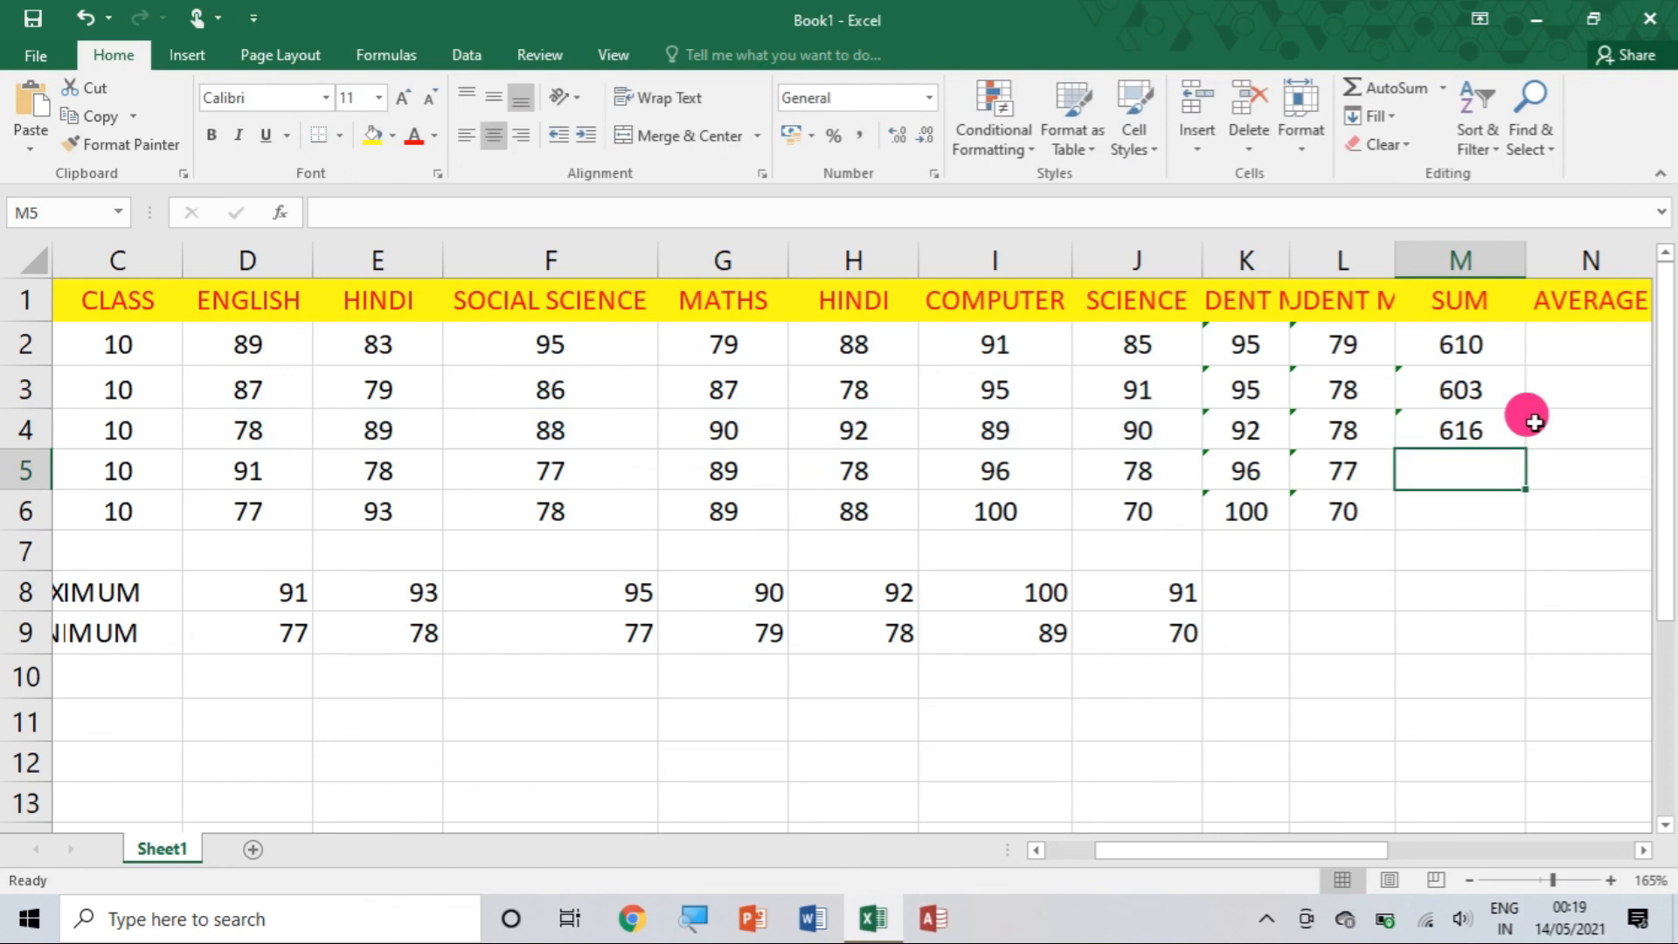
# - Enter =SUM(D5:J5) in cell M5 for the fourth student's sum and fill it down to M6
pyautogui.click(1506, 423)
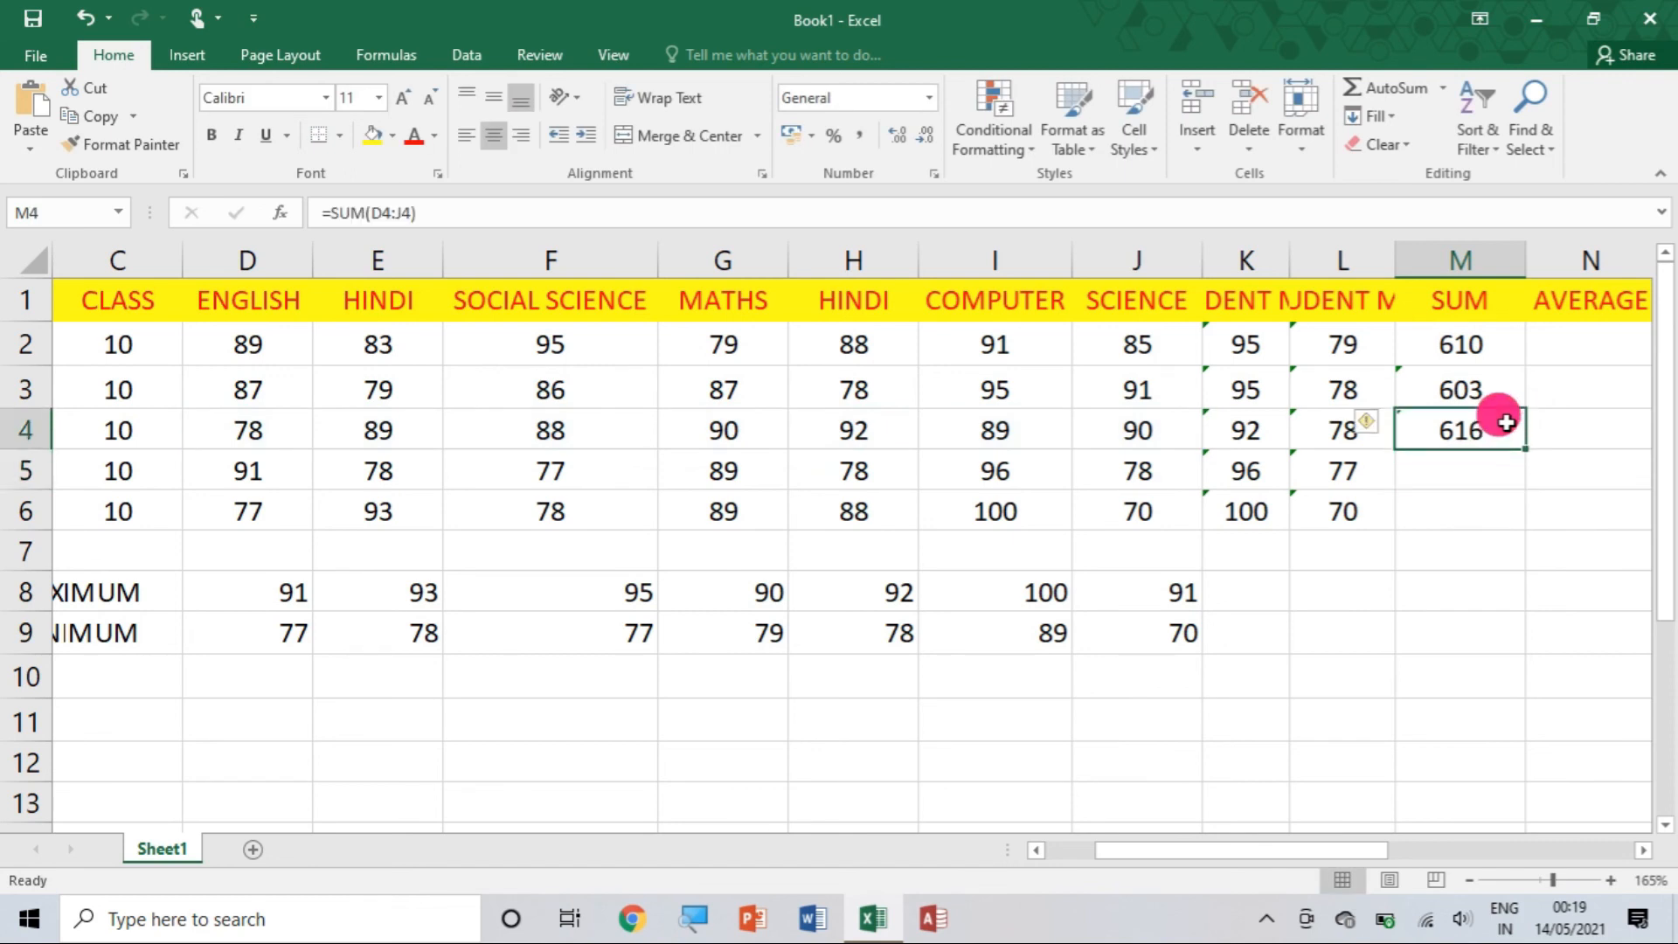
pyautogui.doubleClick(1506, 423)
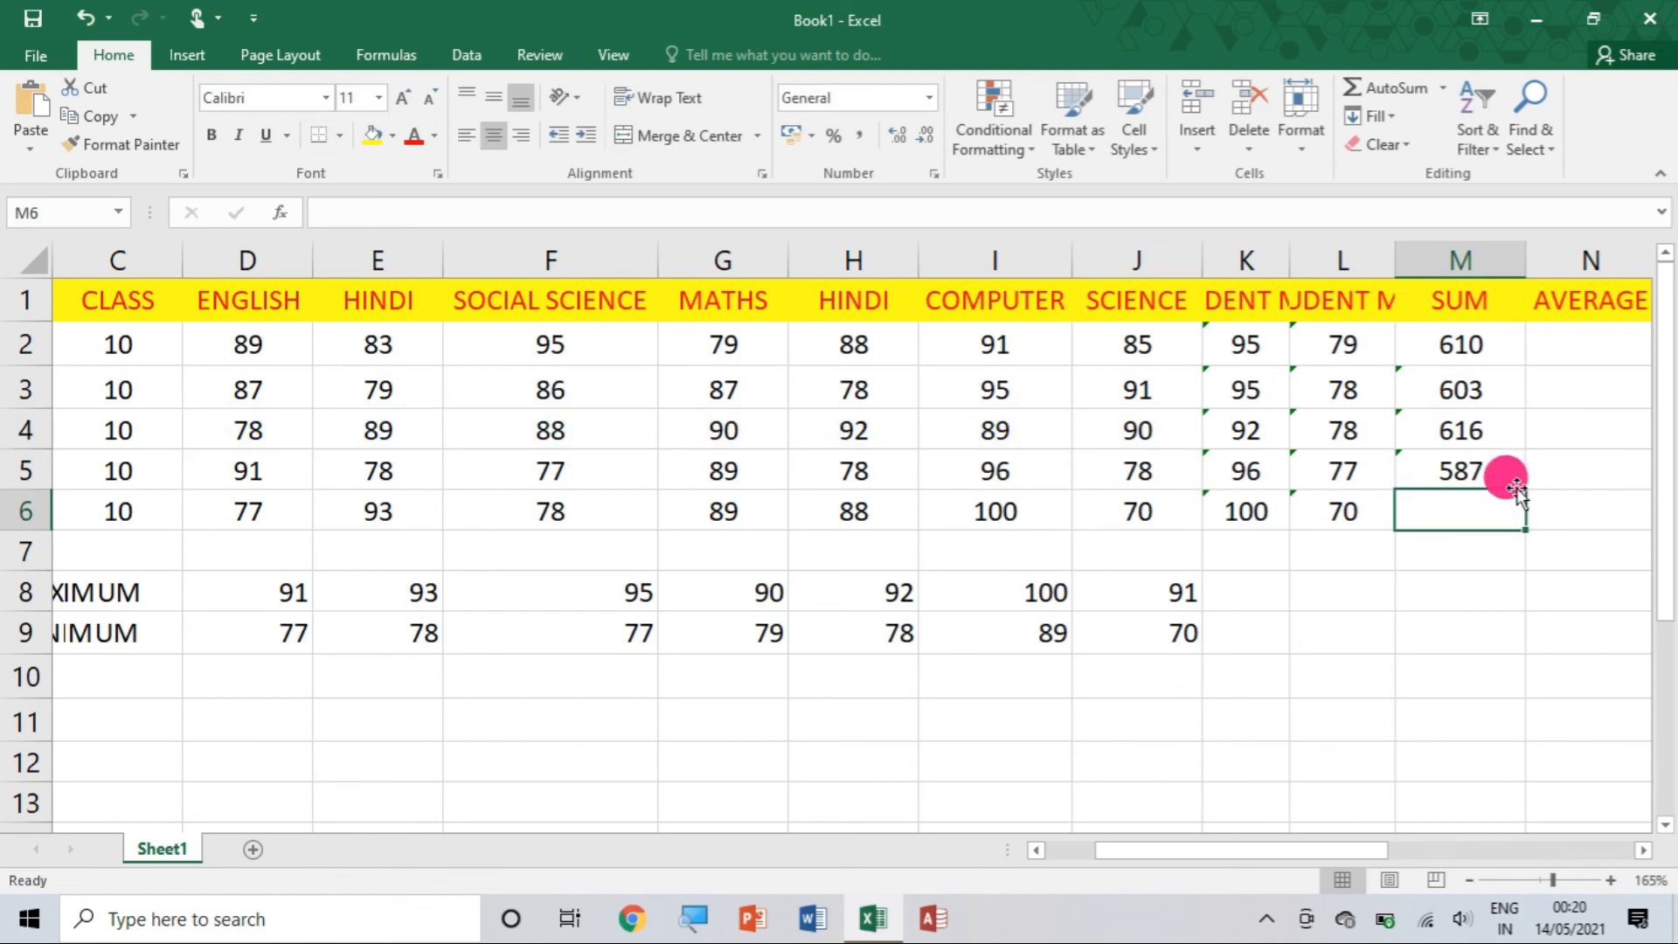
pyautogui.click(1510, 472)
pyautogui.moveTo(1526, 490); pyautogui.dragTo(1521, 522)
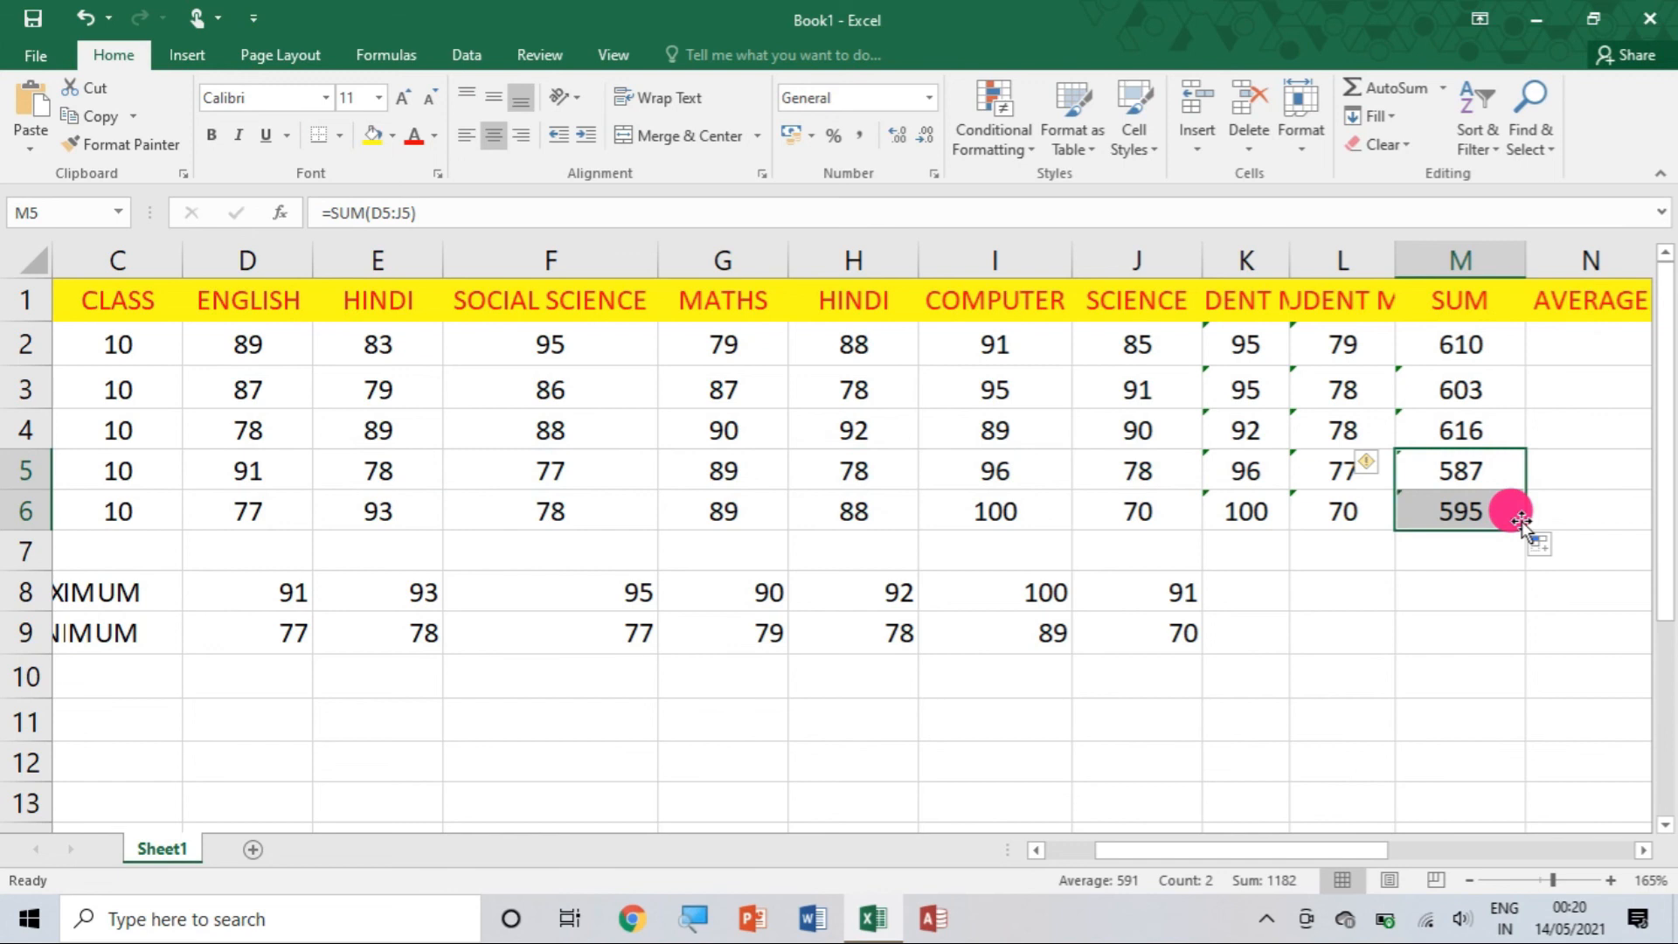
# - Enter =AVERAGE(D2:J2) in cell N2 to calculate the first student's average across all subjects
pyautogui.hscroll(1, 1521, 521)
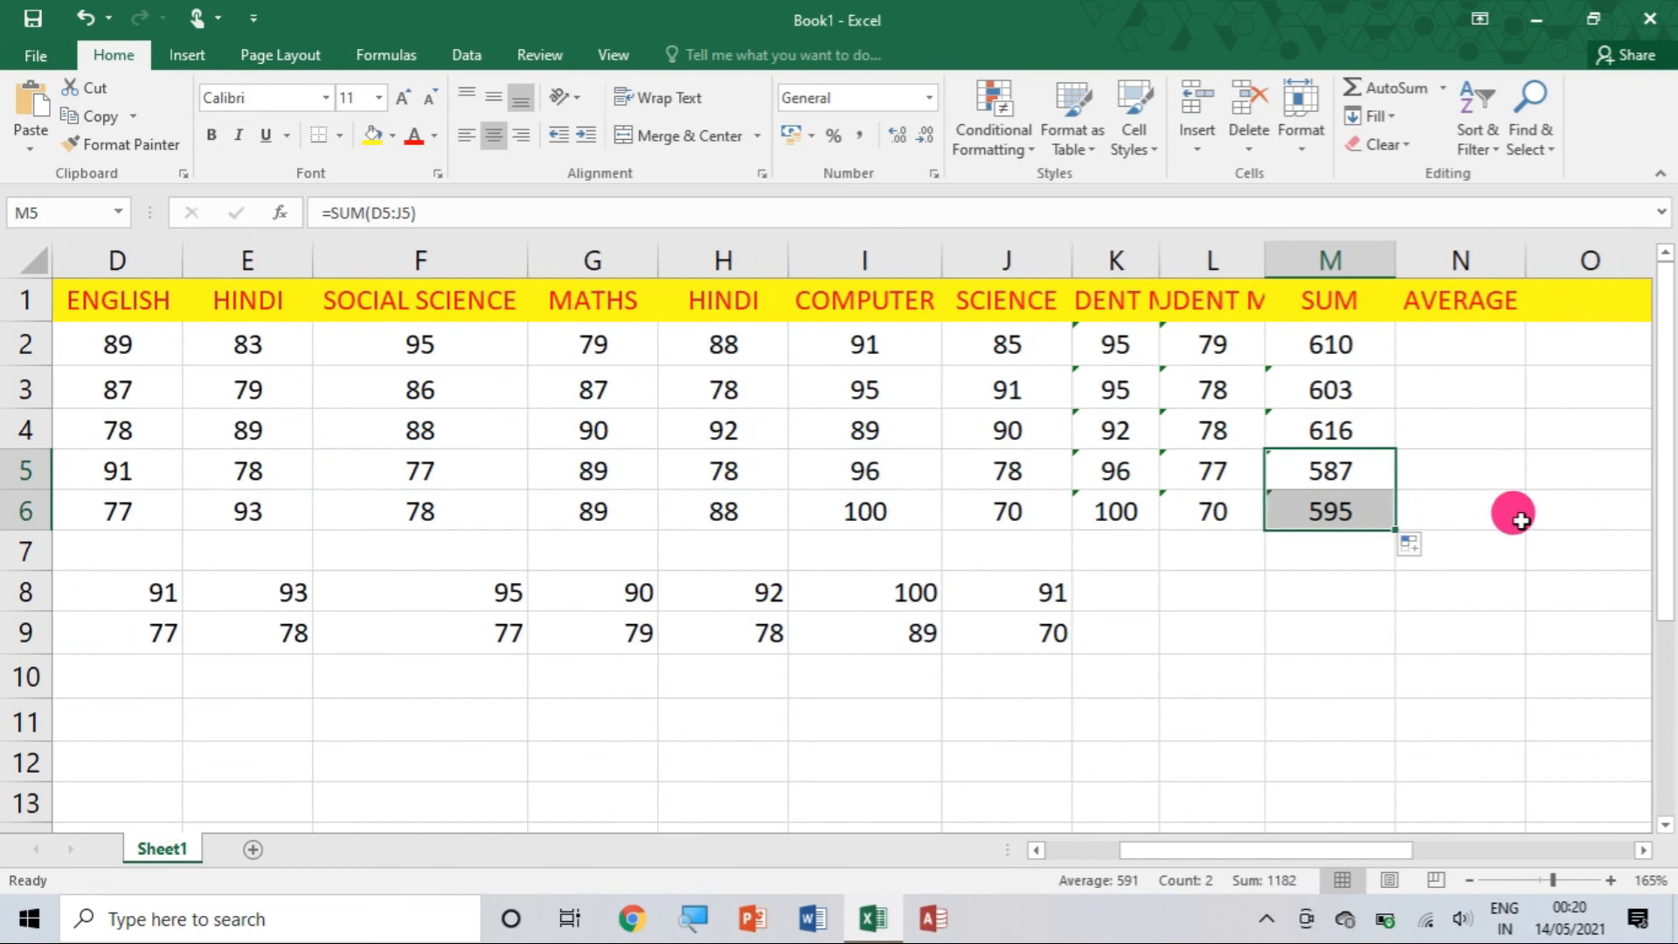
pyautogui.click(1448, 347)
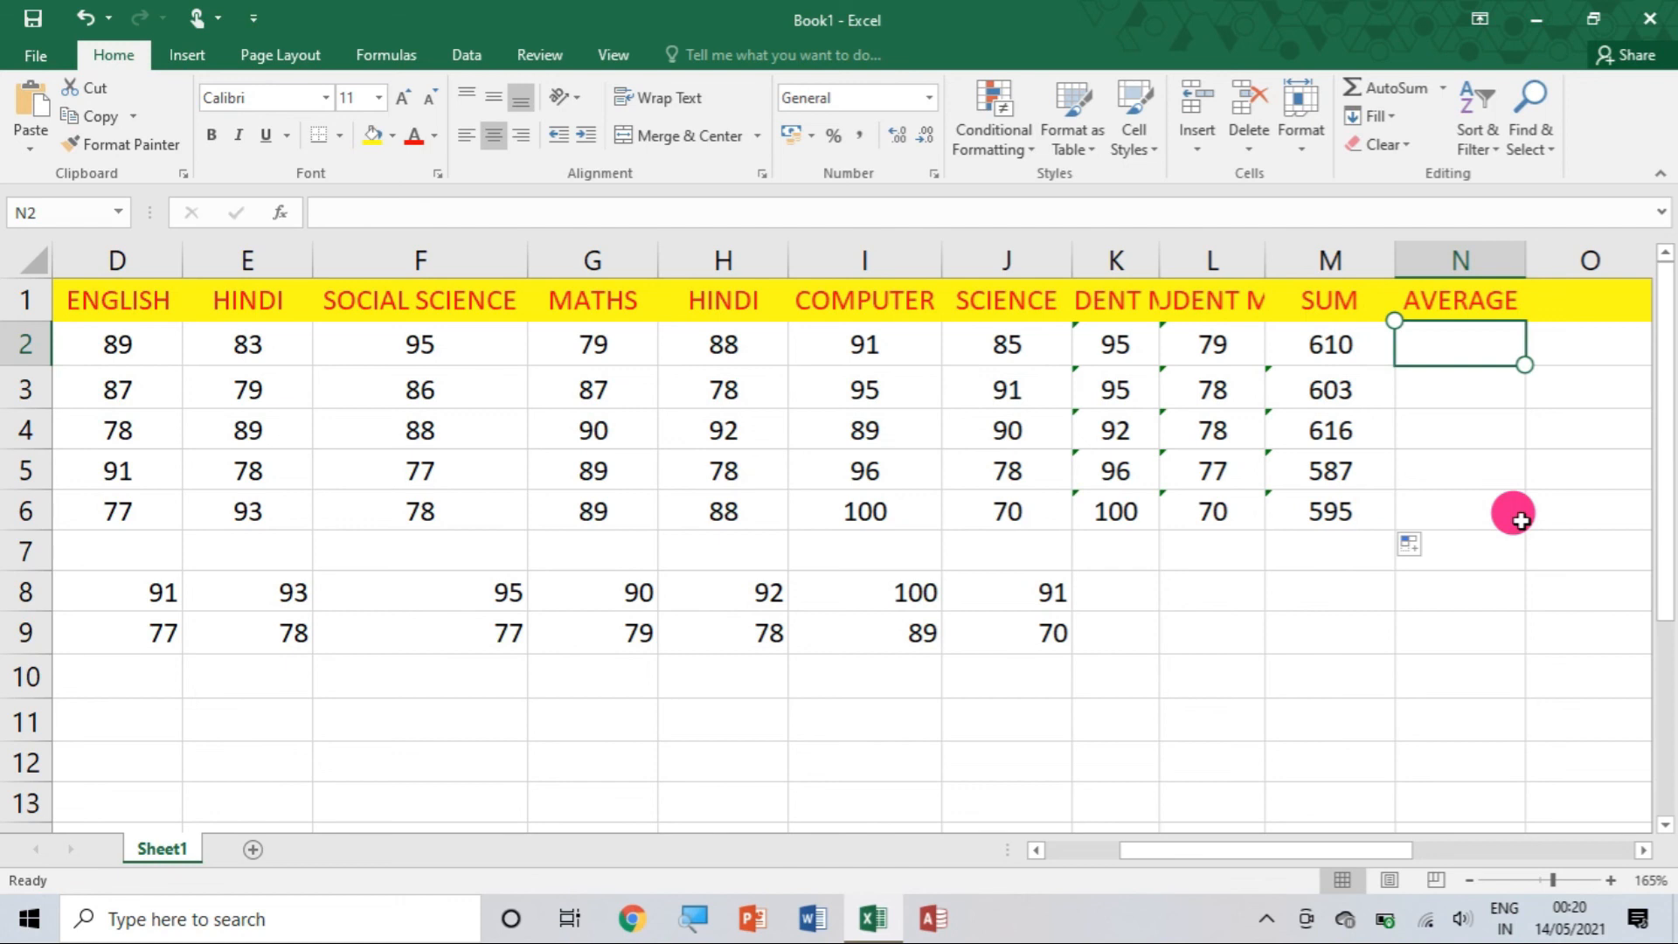
pyautogui.click(1421, 357)
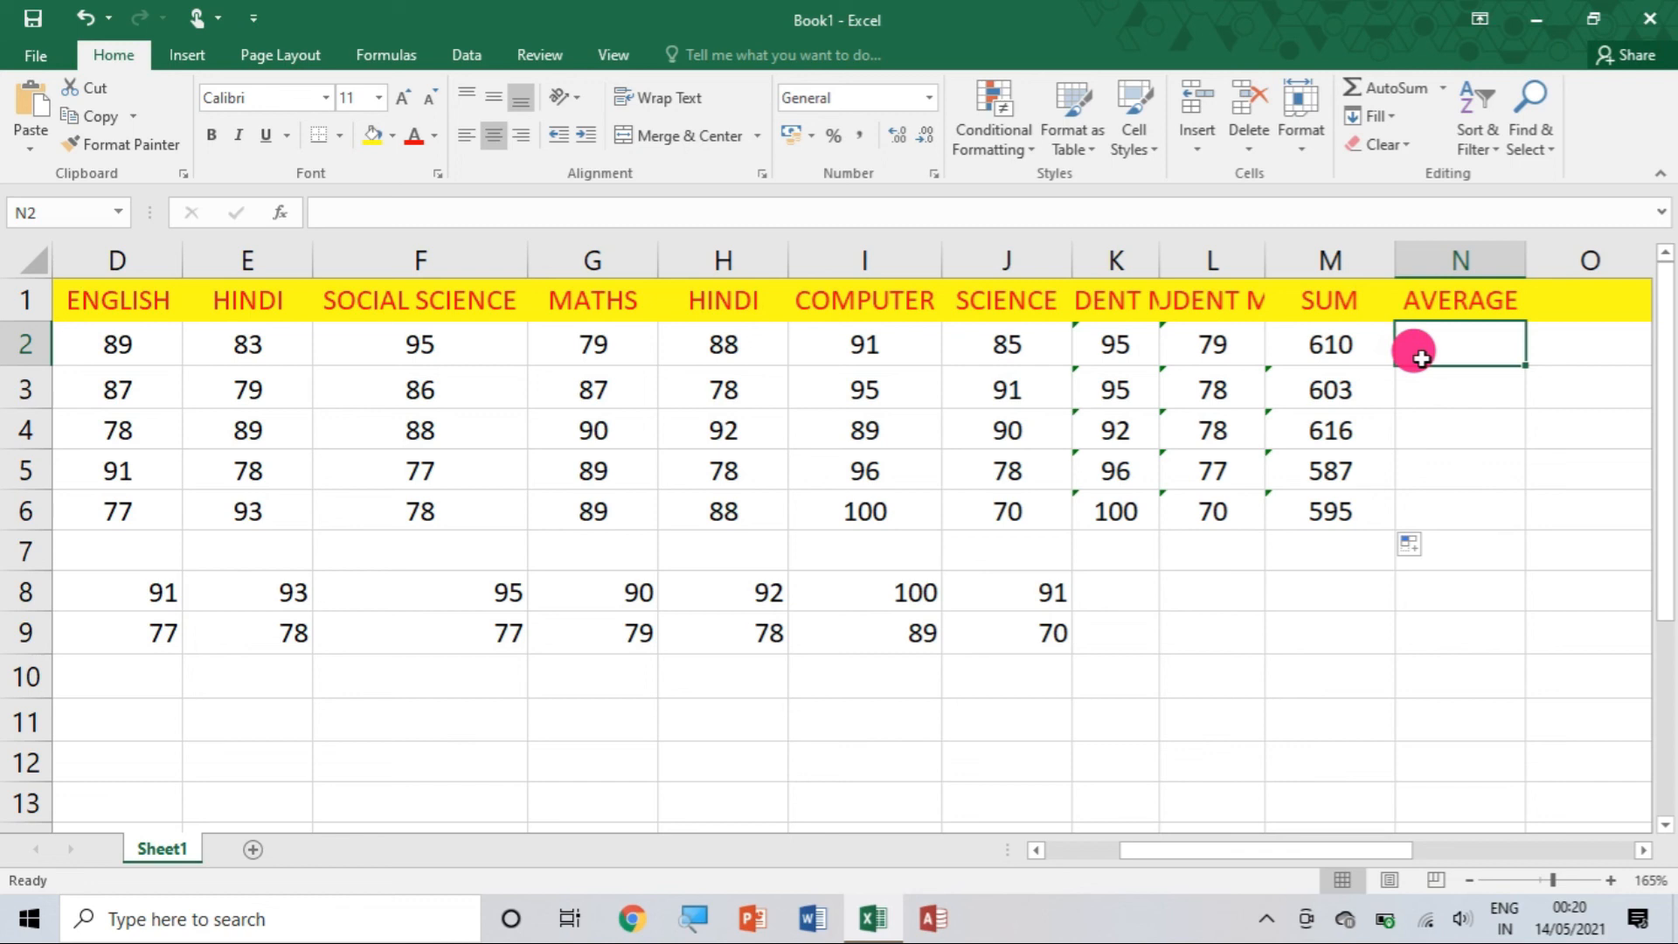
pyautogui.write('=')
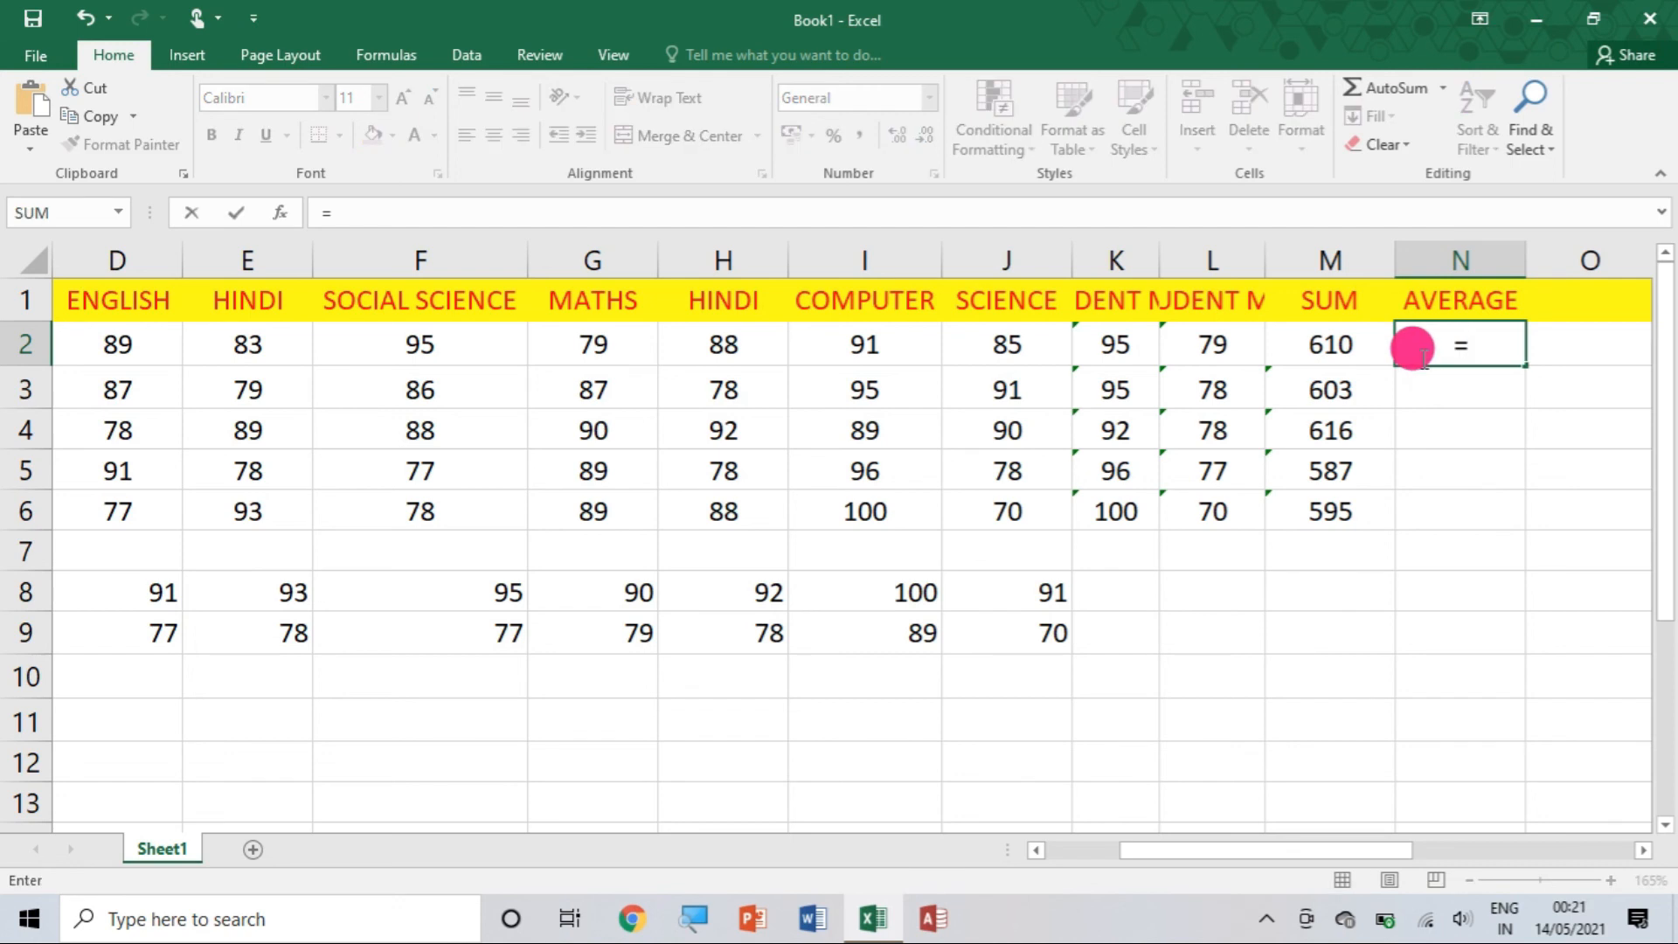
pyautogui.write('AVER')
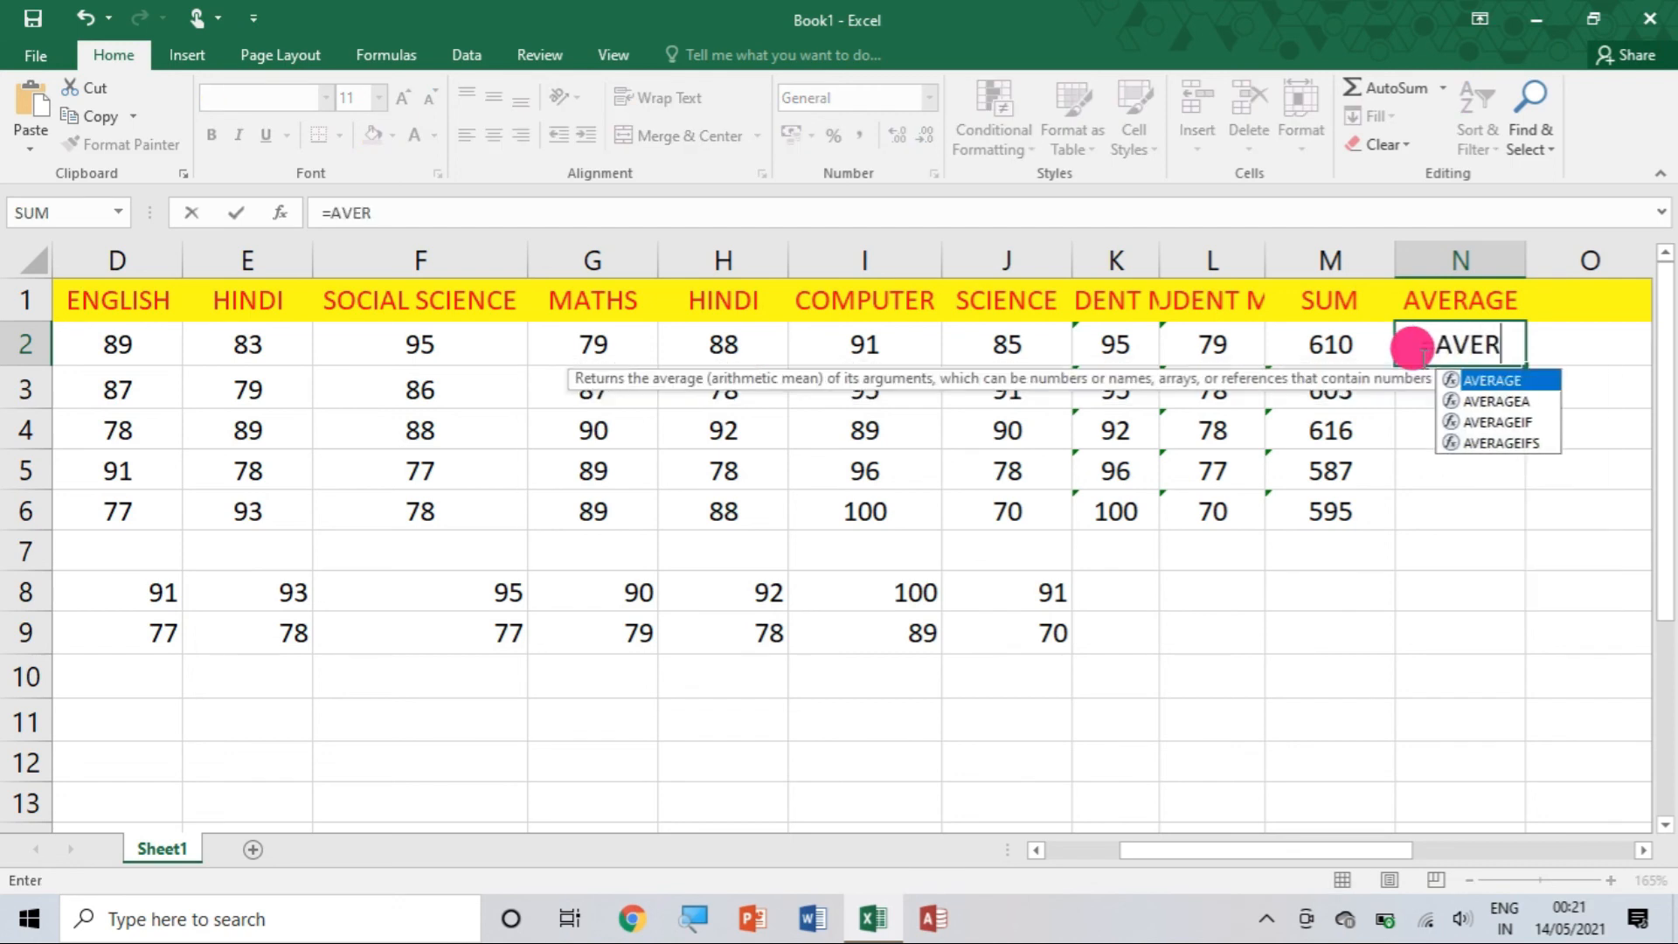
pyautogui.write('AGE')
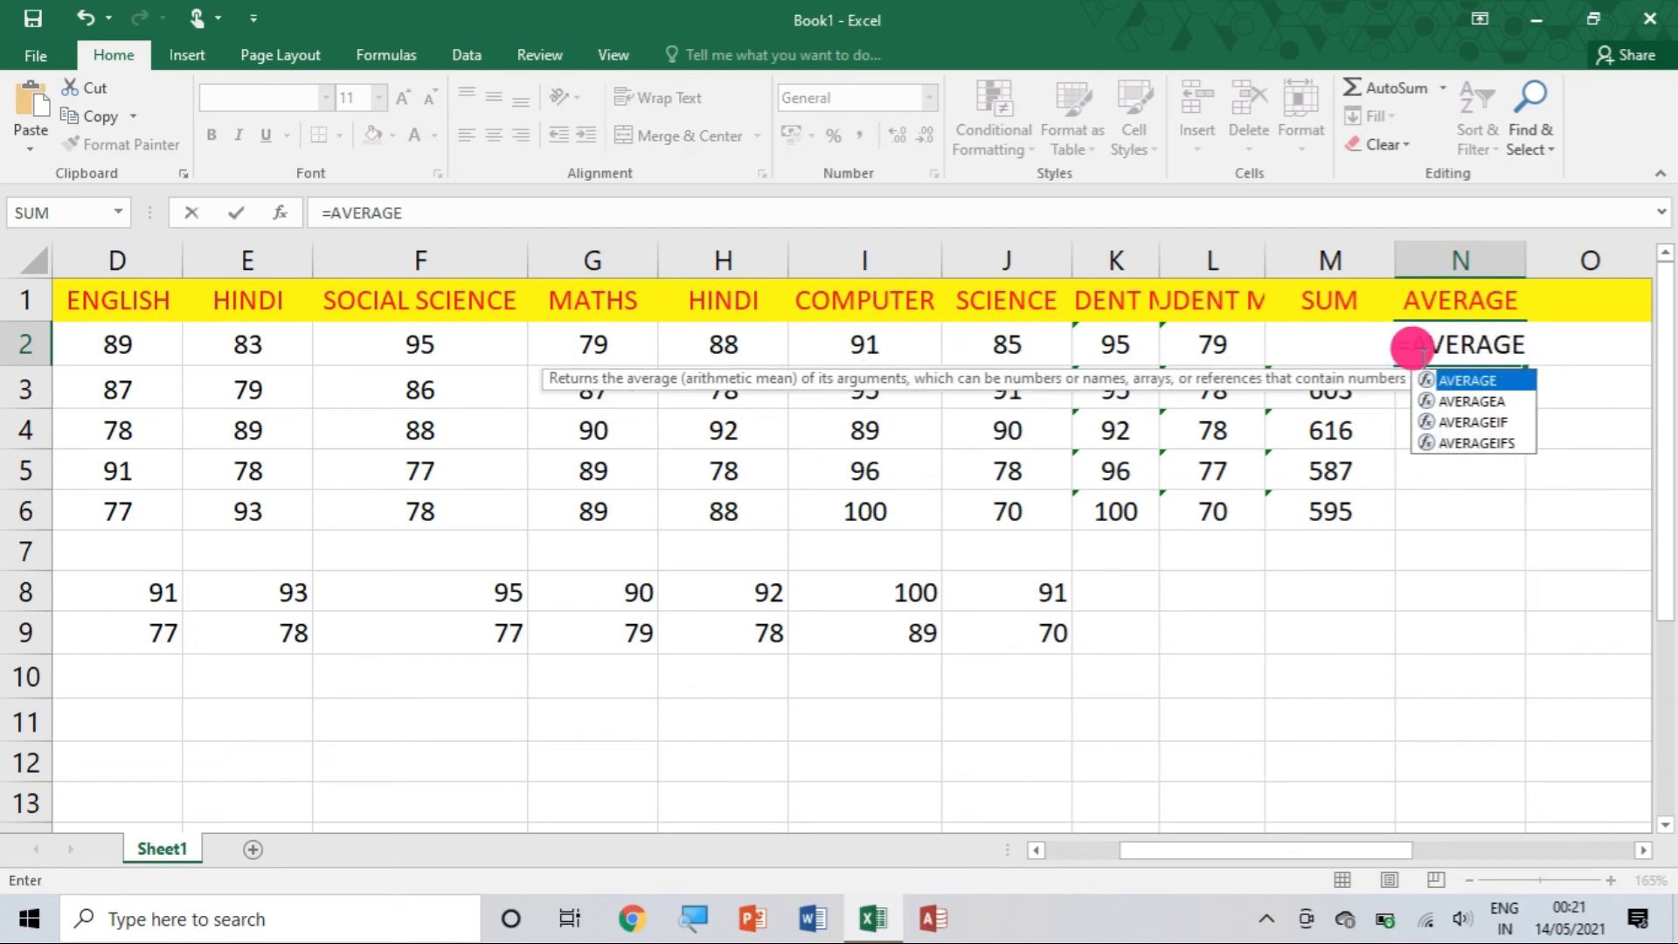
pyautogui.write('(')
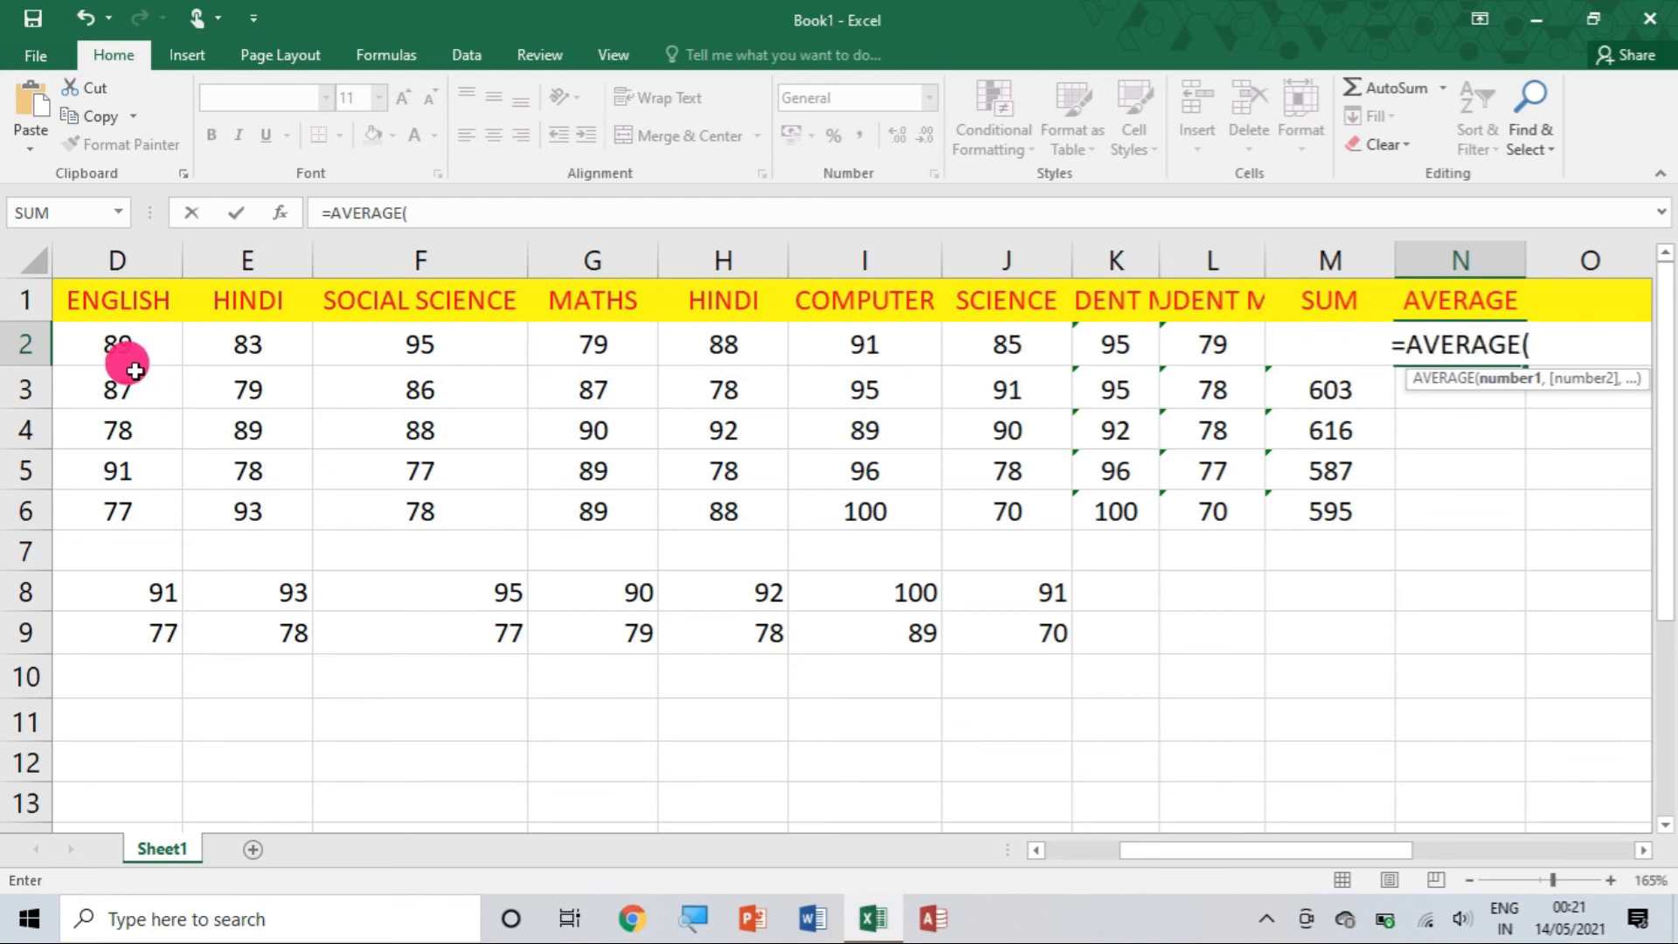
pyautogui.hscroll(-1, 136, 370)
pyautogui.hscroll(1, 136, 370)
pyautogui.moveTo(131, 339); pyautogui.dragTo(1010, 361)
pyautogui.write(')')
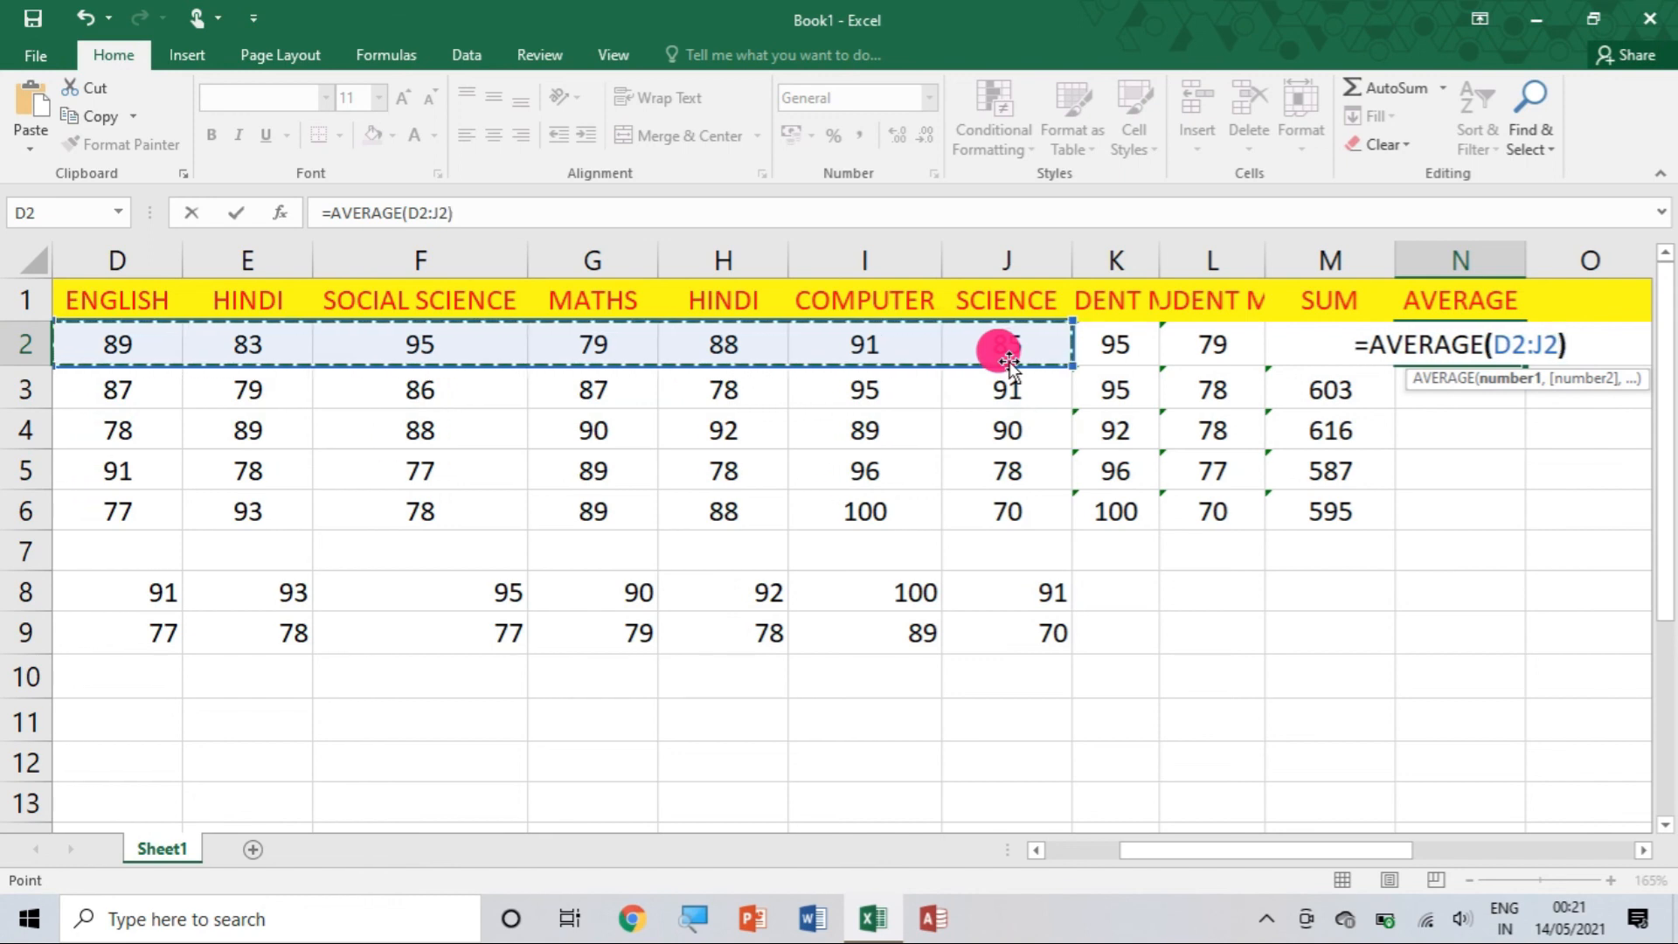
pyautogui.press('Return')
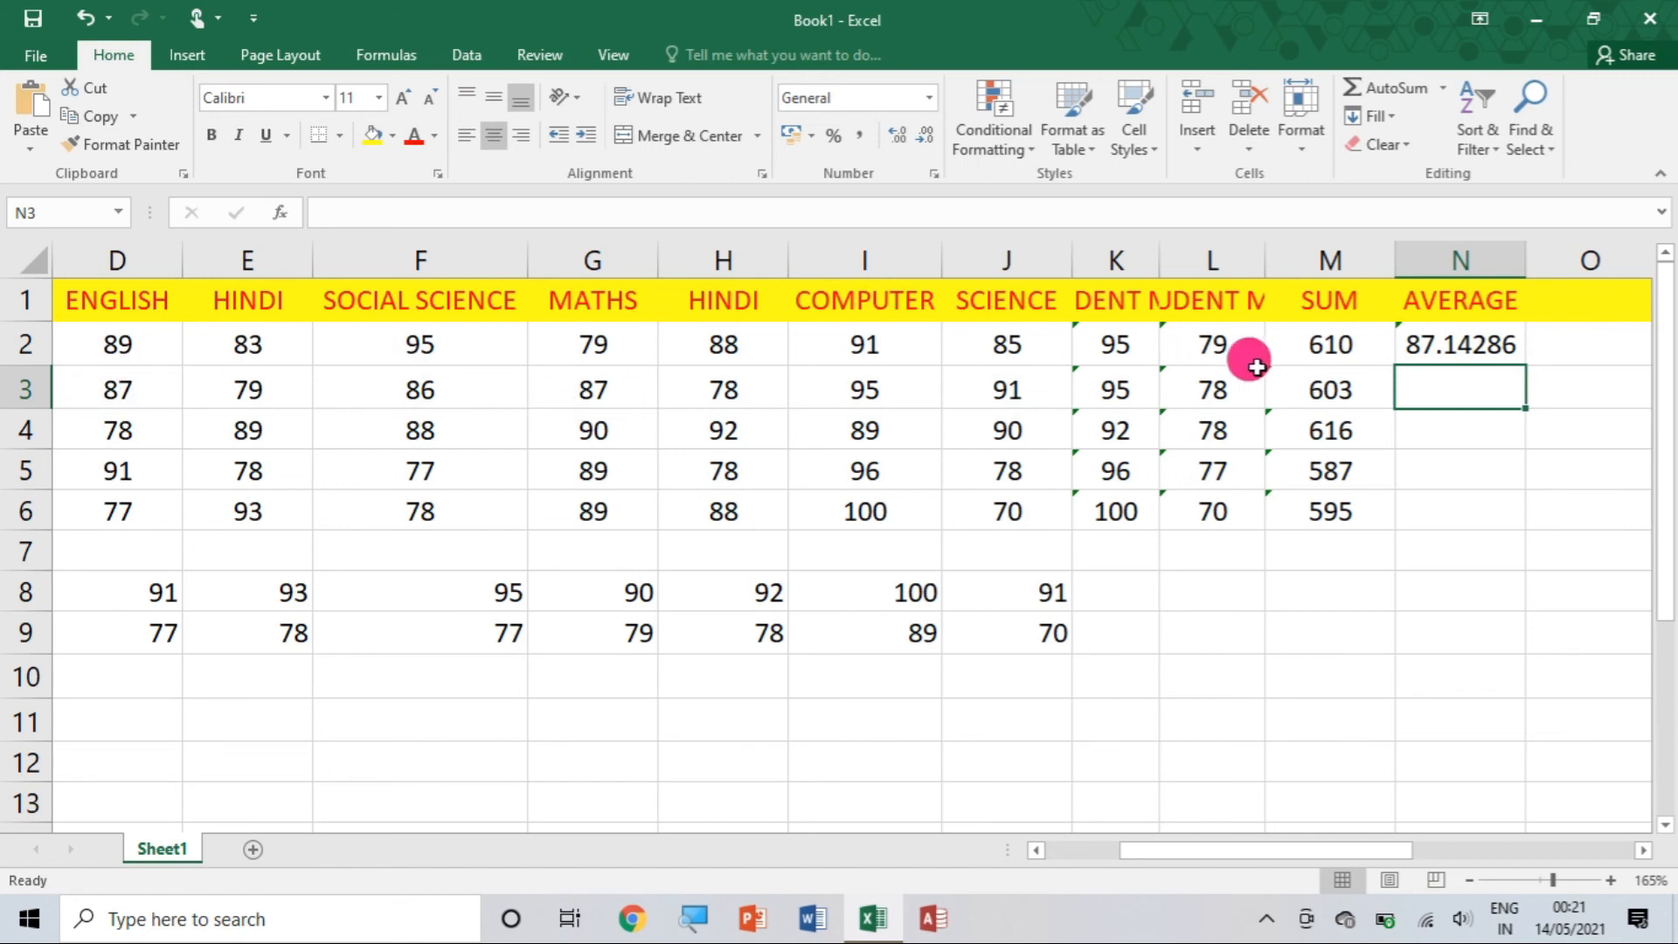
# - Fill the average formula from N2 down to N6 for the remaining students
pyautogui.click(1452, 348)
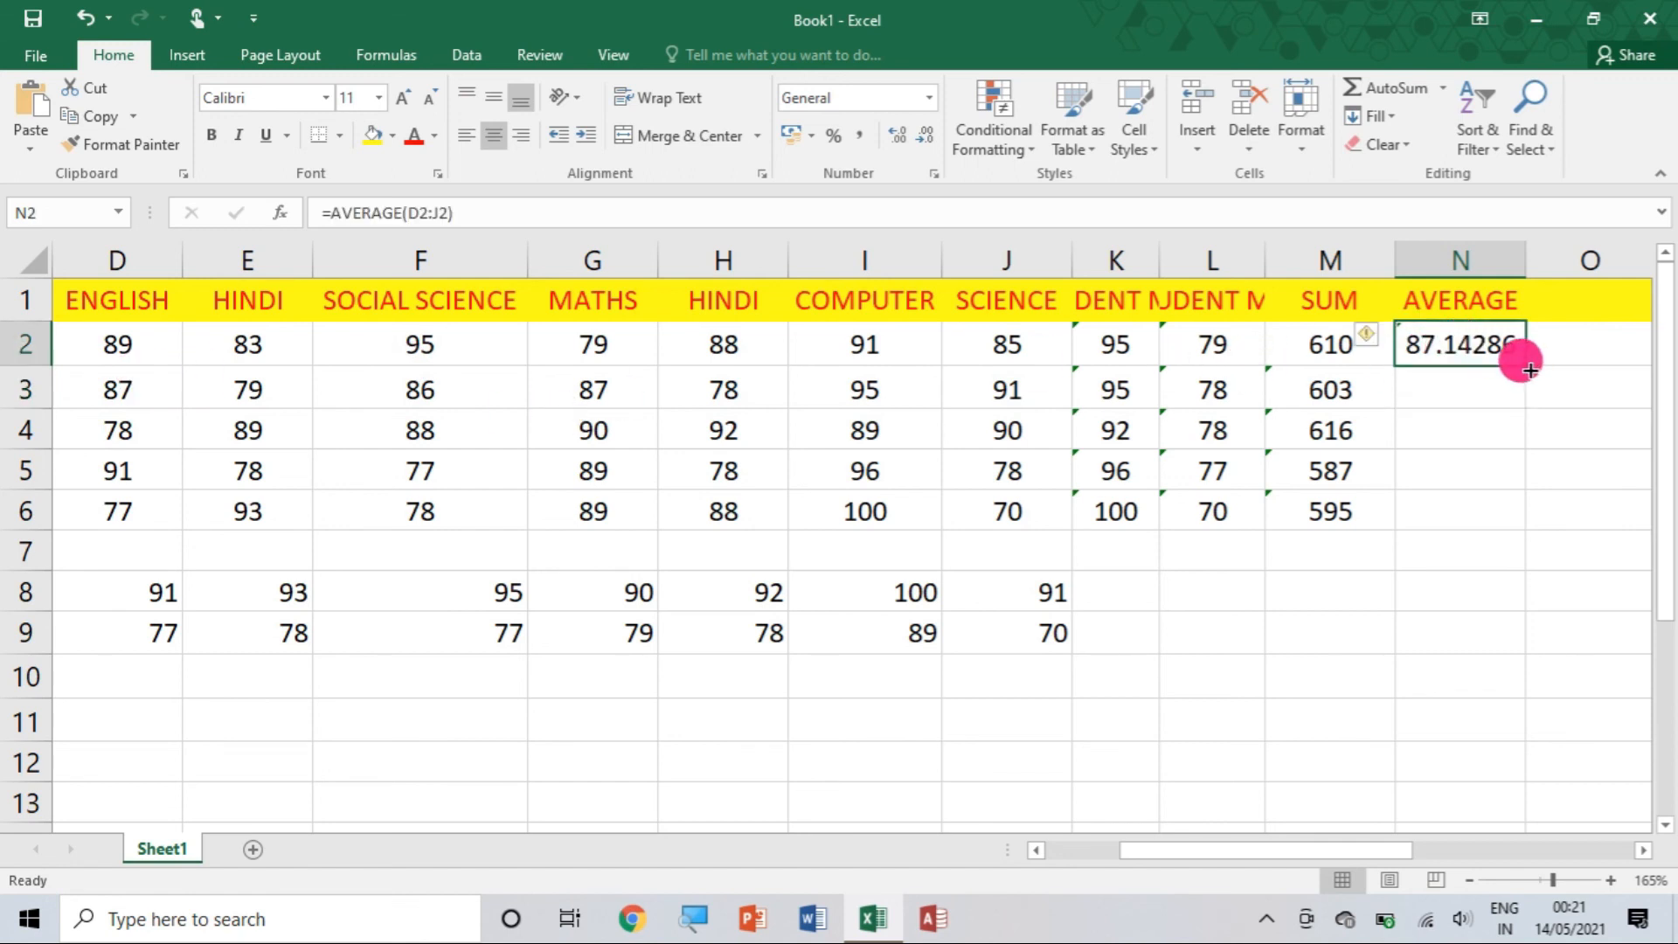
pyautogui.moveTo(1526, 366); pyautogui.dragTo(1519, 517)
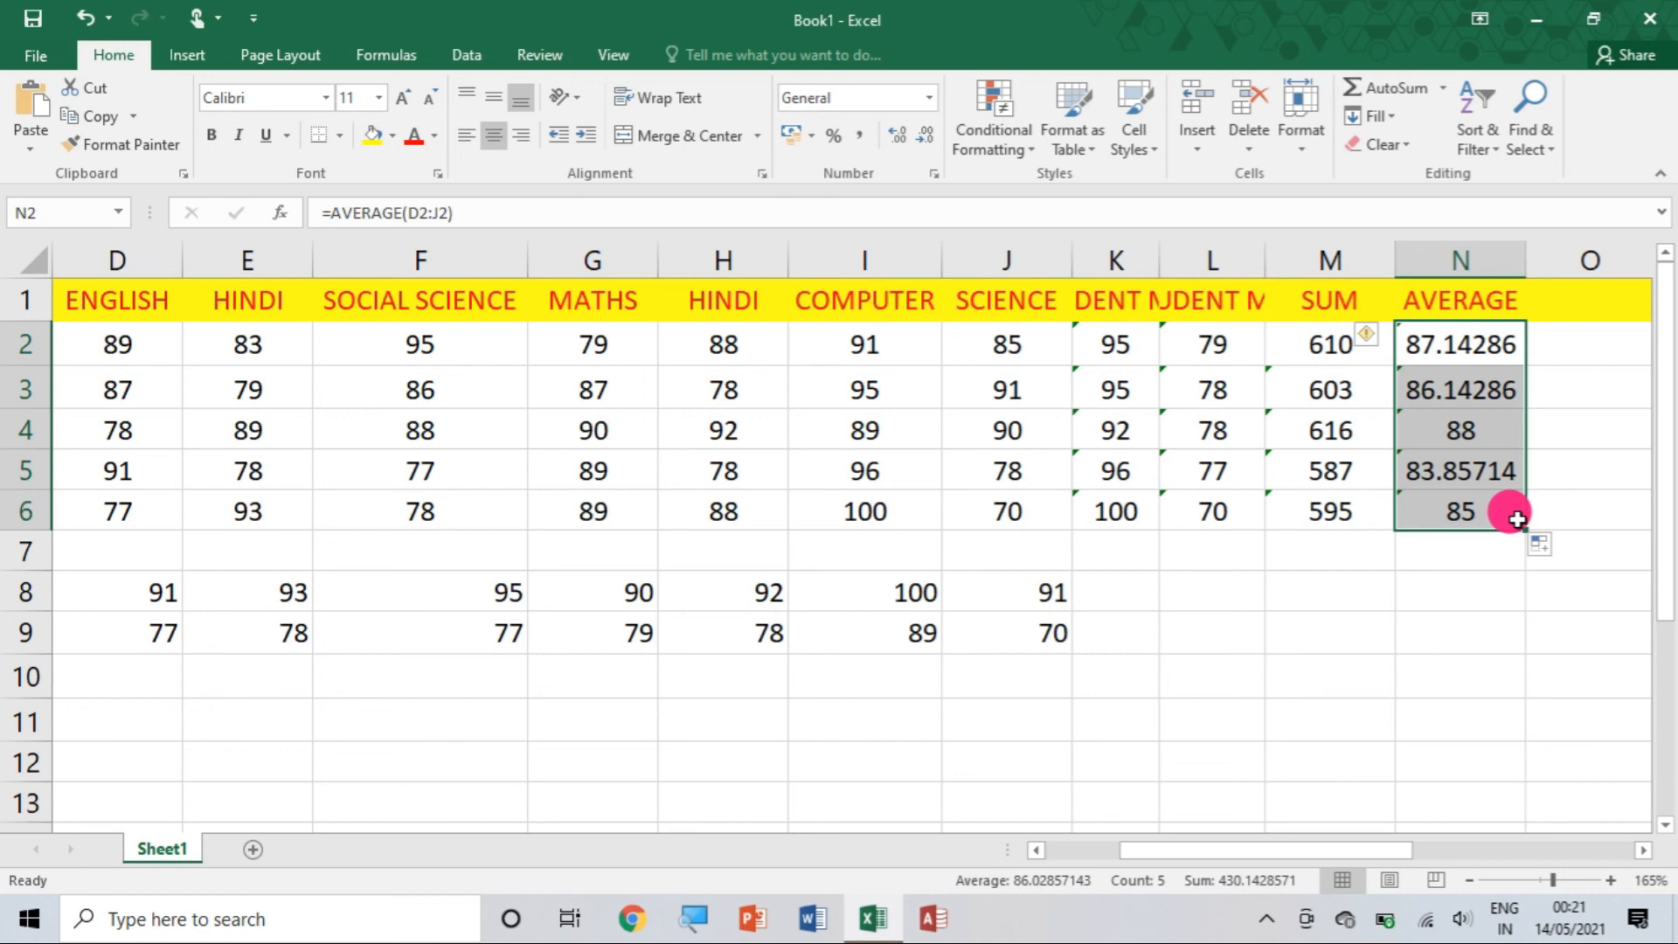
pyautogui.click(1211, 760)
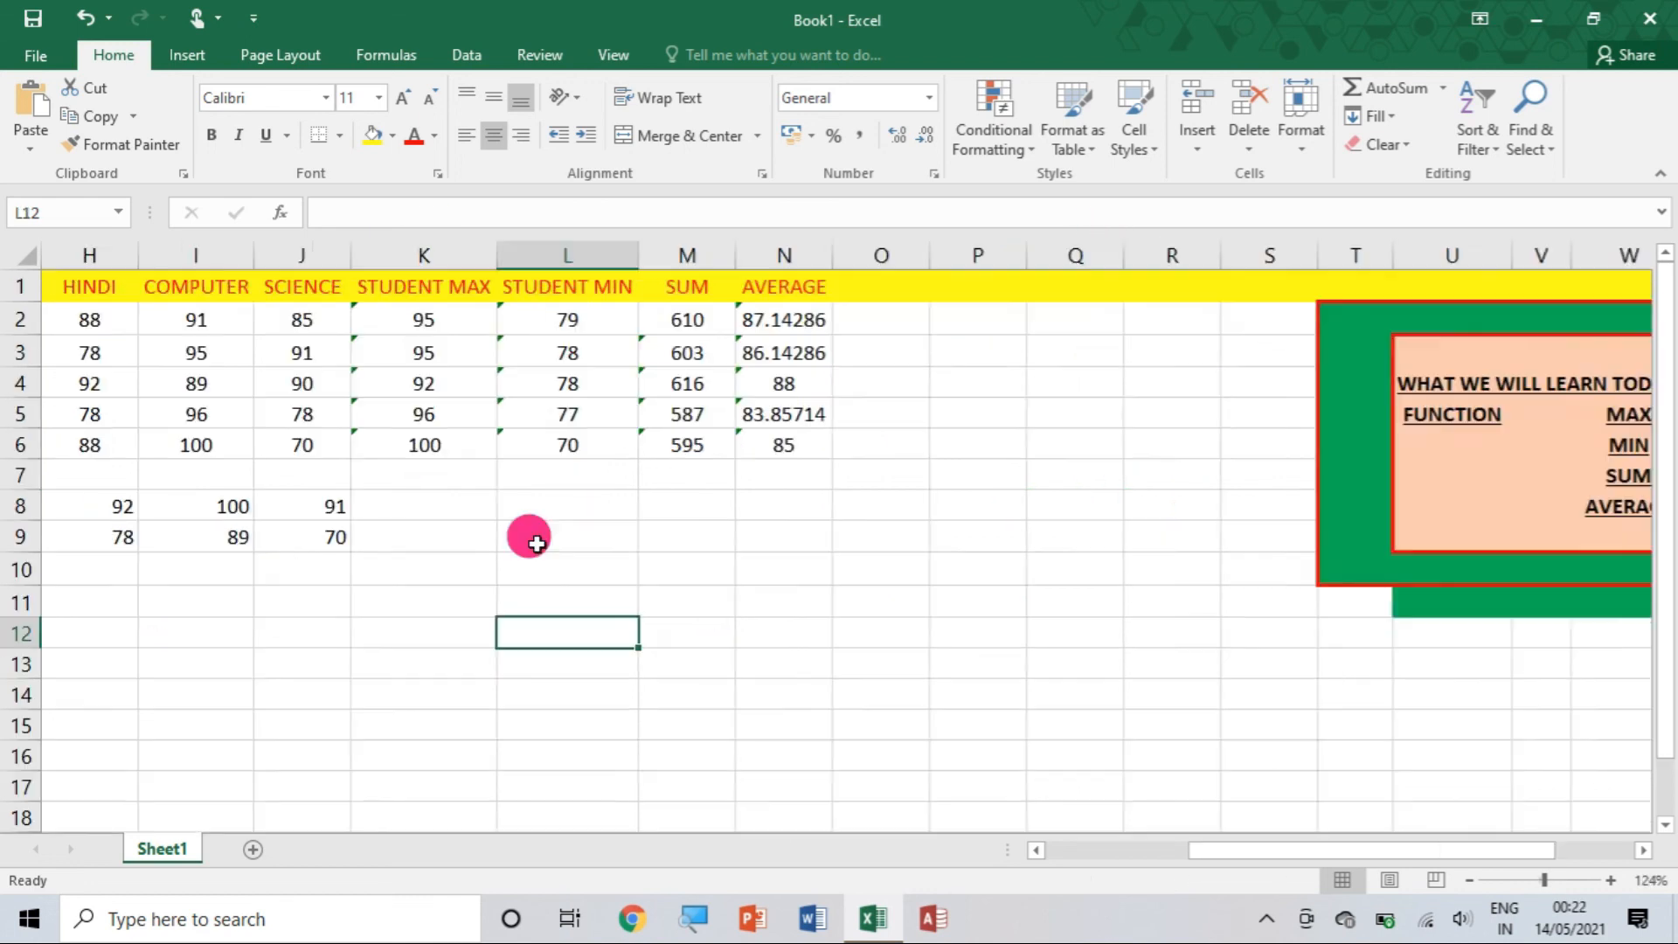
# - Review the WHAT WE WILL LEARN TODAY function list and compare it with the calculated columns of the marks table
pyautogui.hscroll(5, 537, 544)
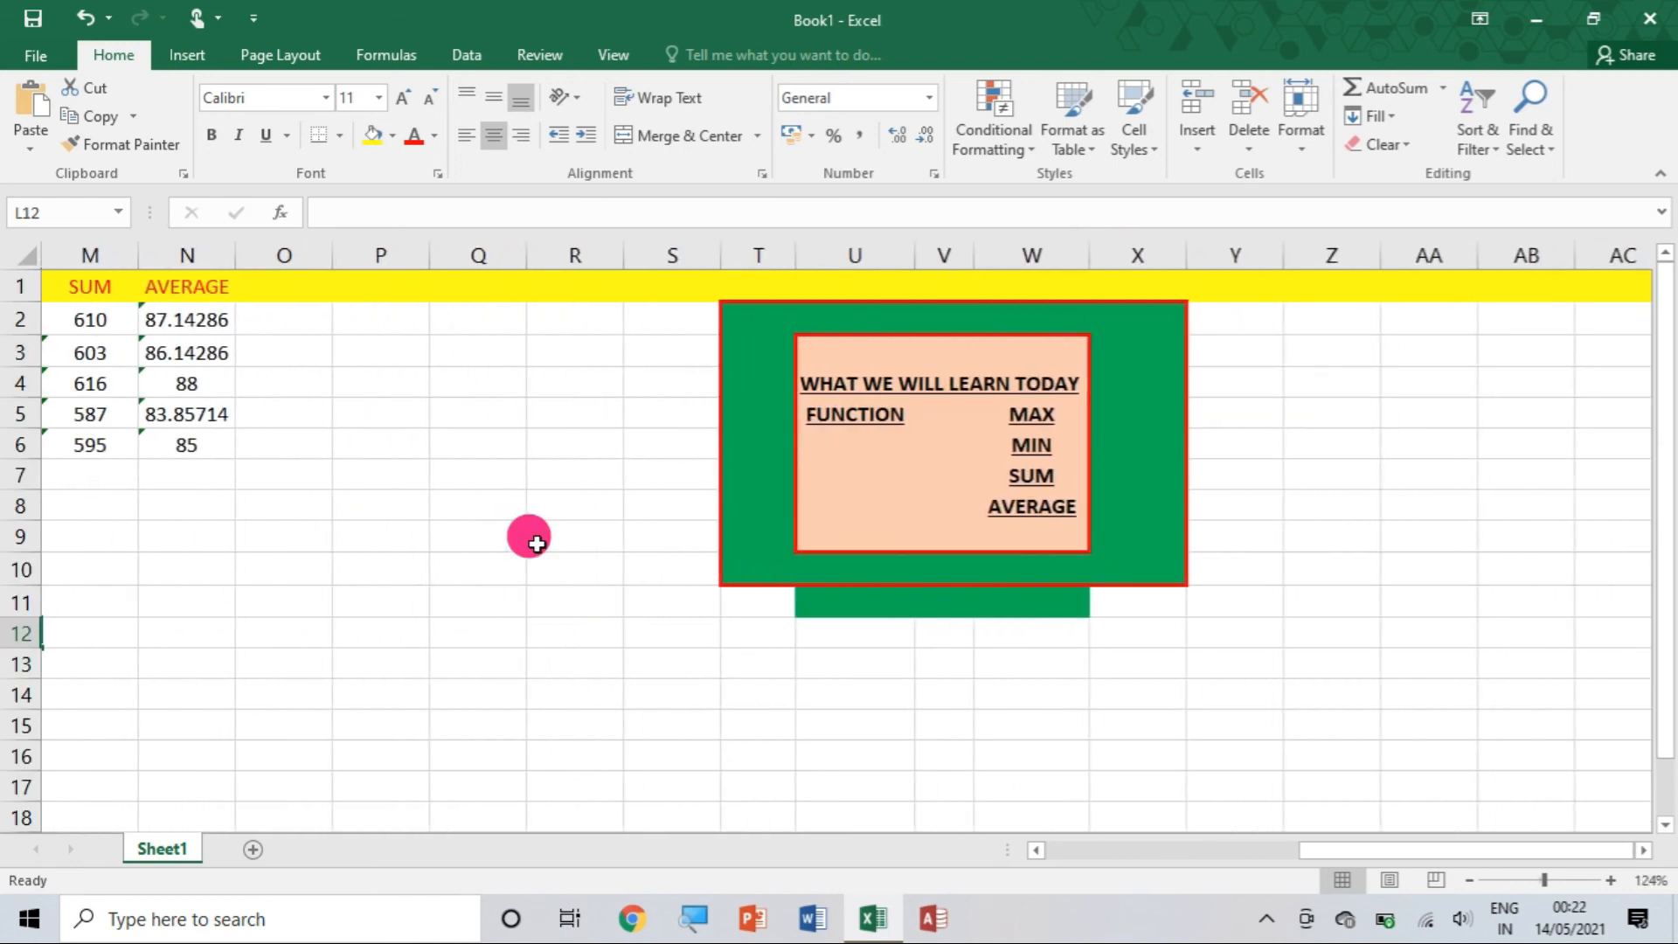
pyautogui.scroll(4, 537, 544)
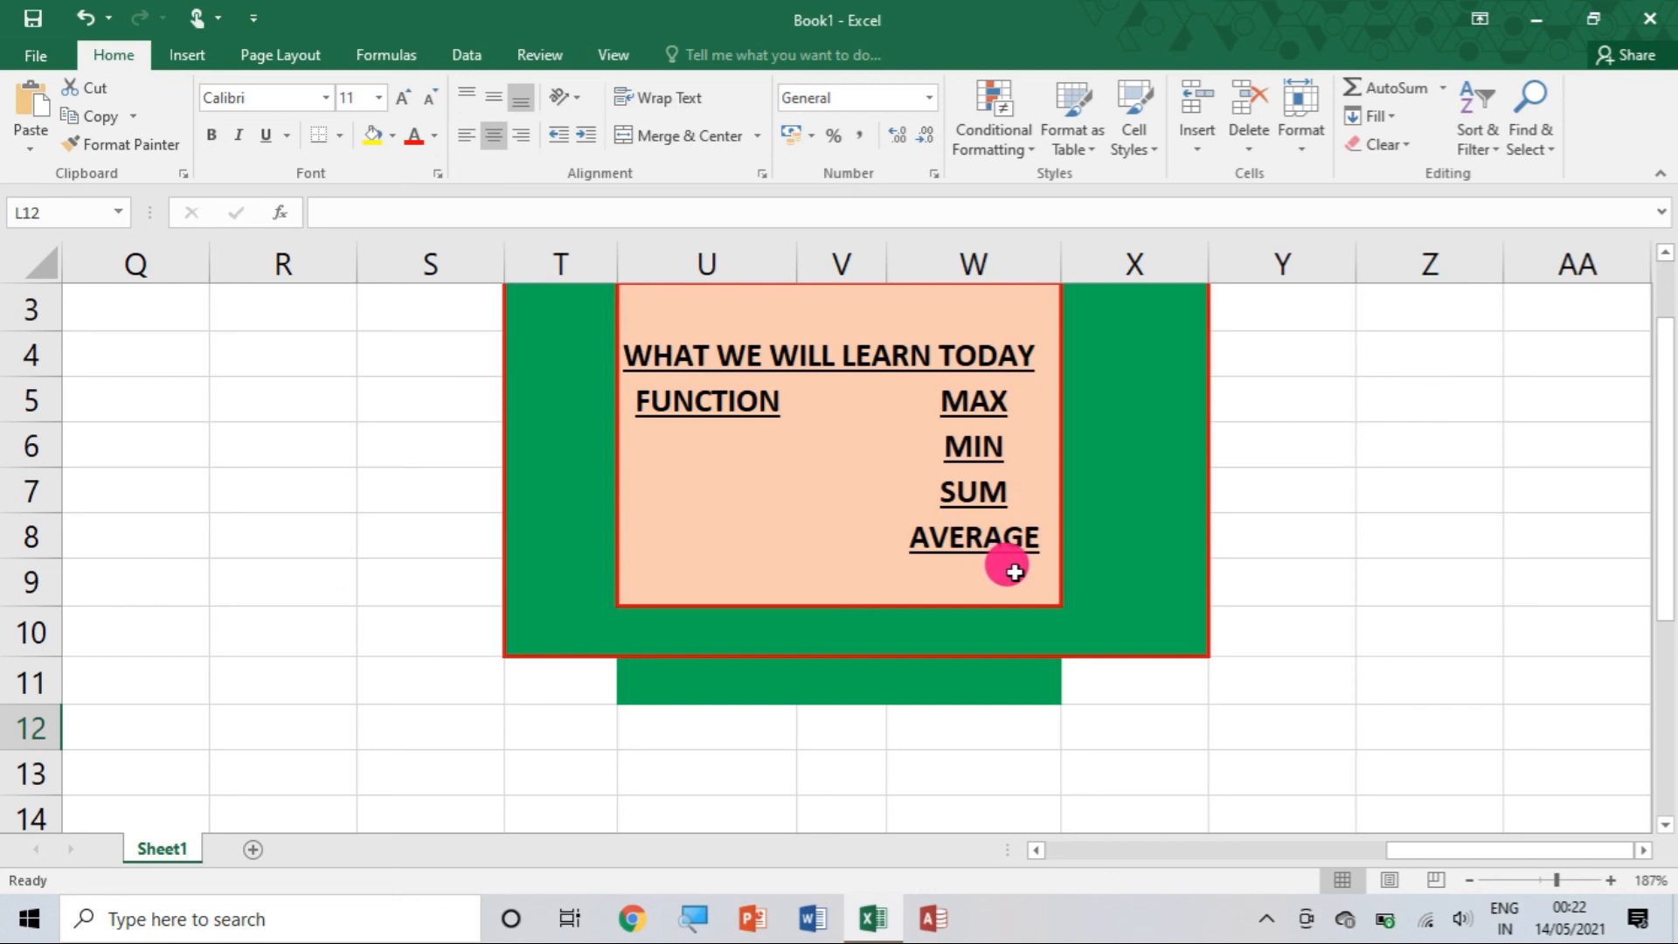
pyautogui.scroll(1, 1014, 572)
pyautogui.hscroll(-5, 1014, 572)
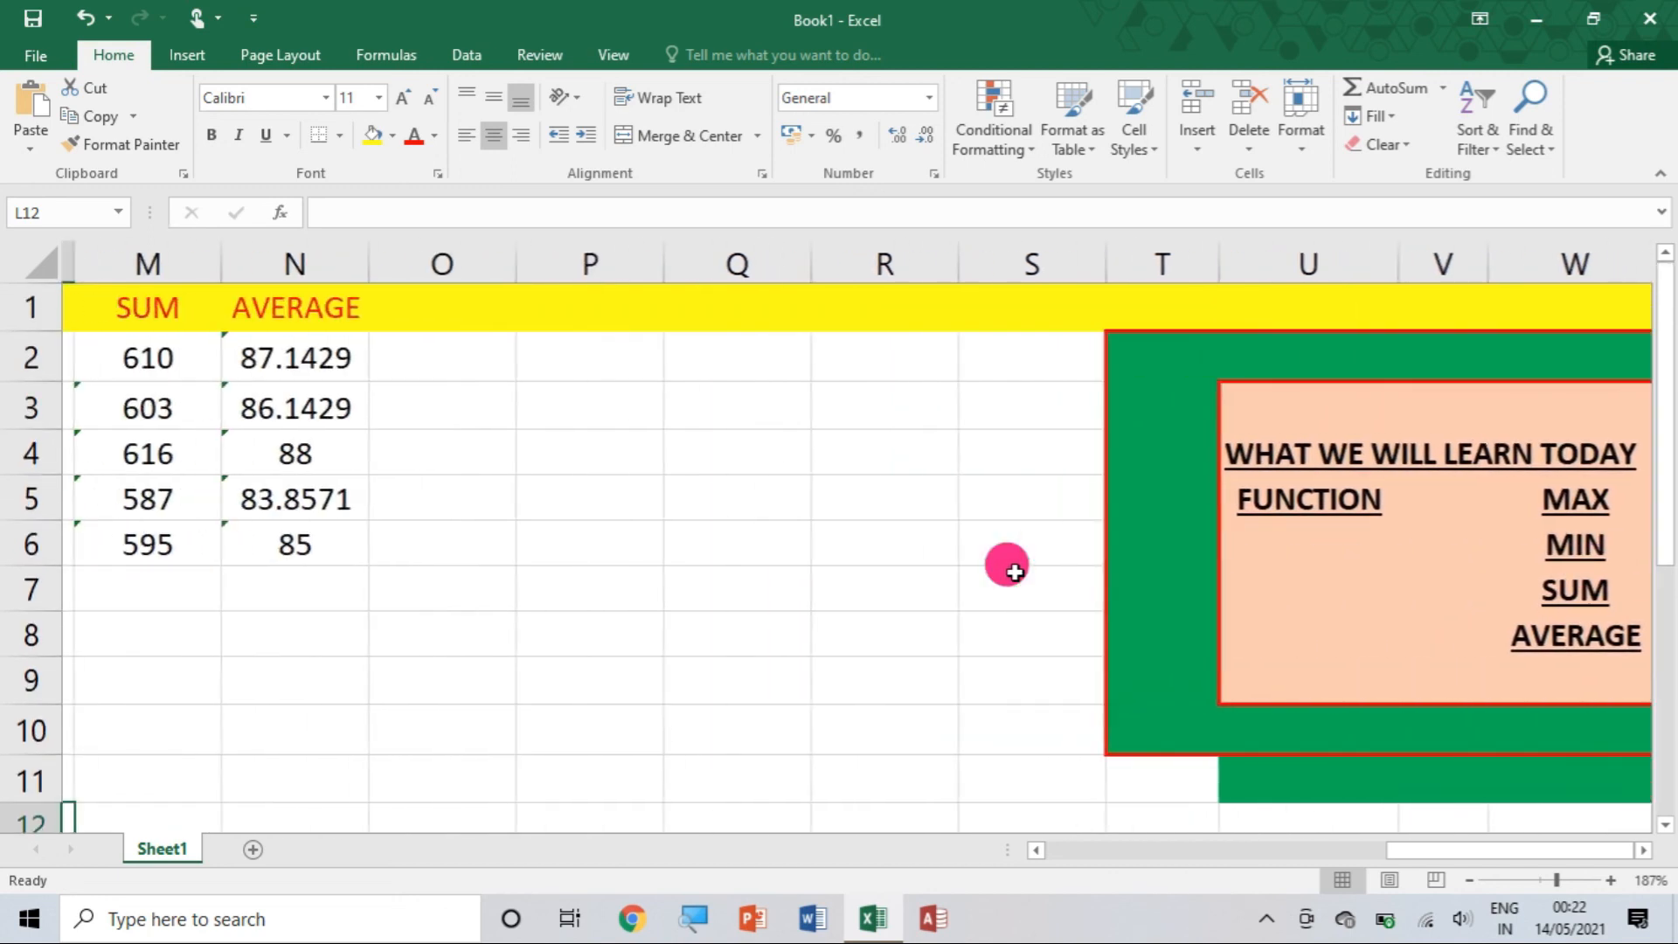
pyautogui.hscroll(-3, 1014, 572)
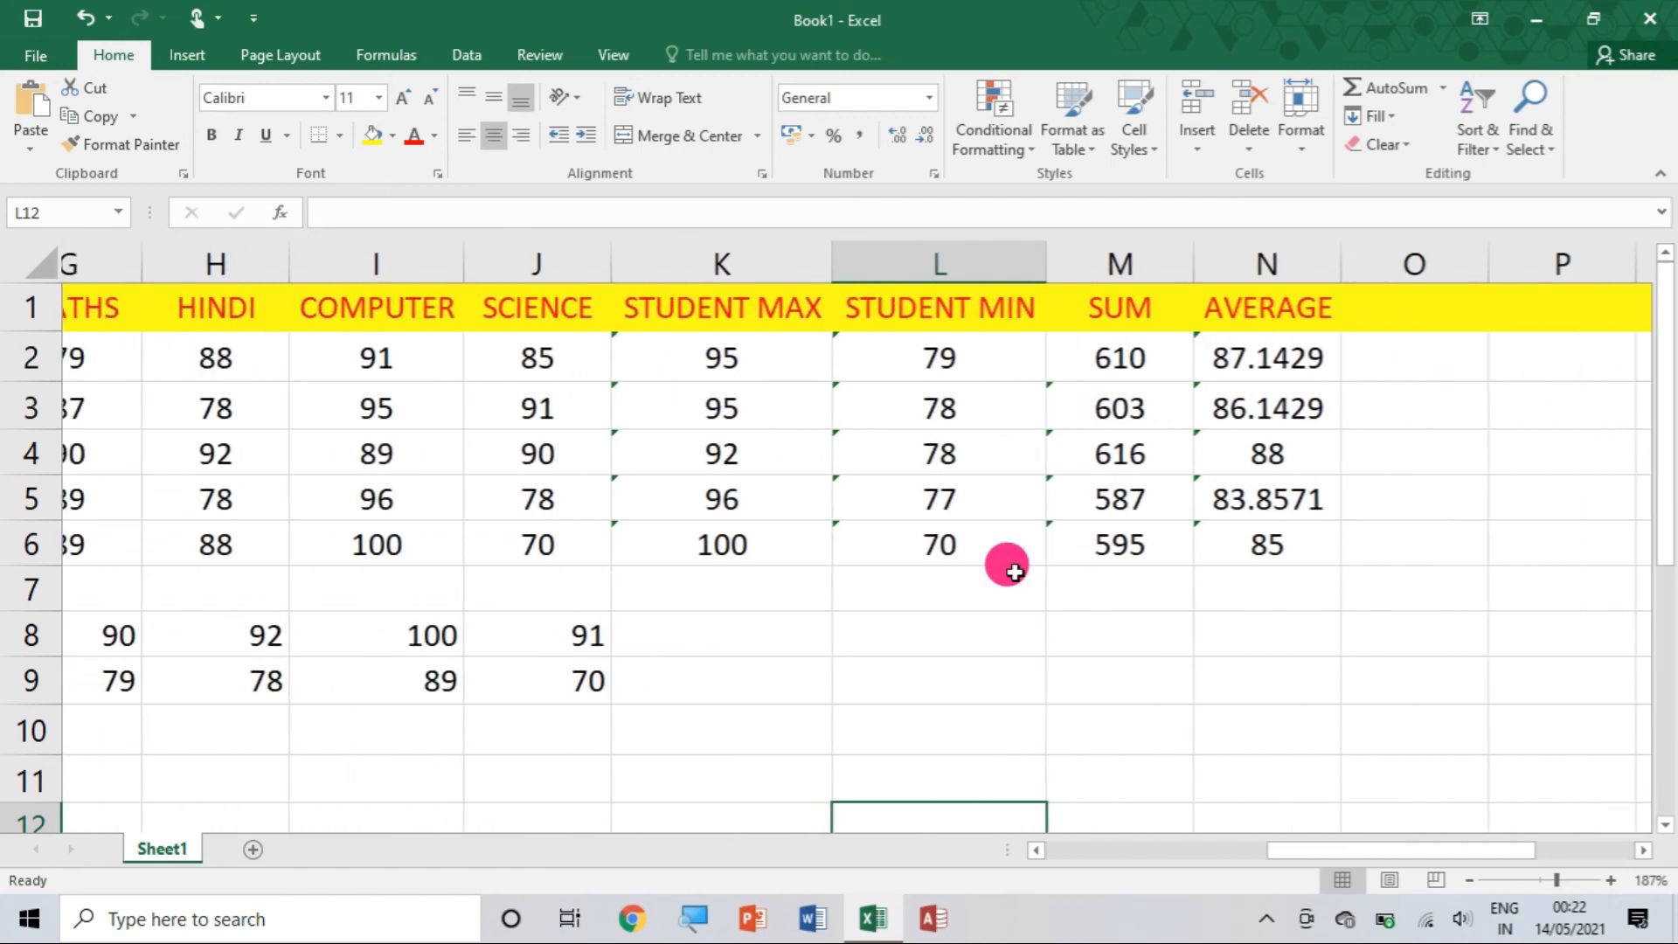